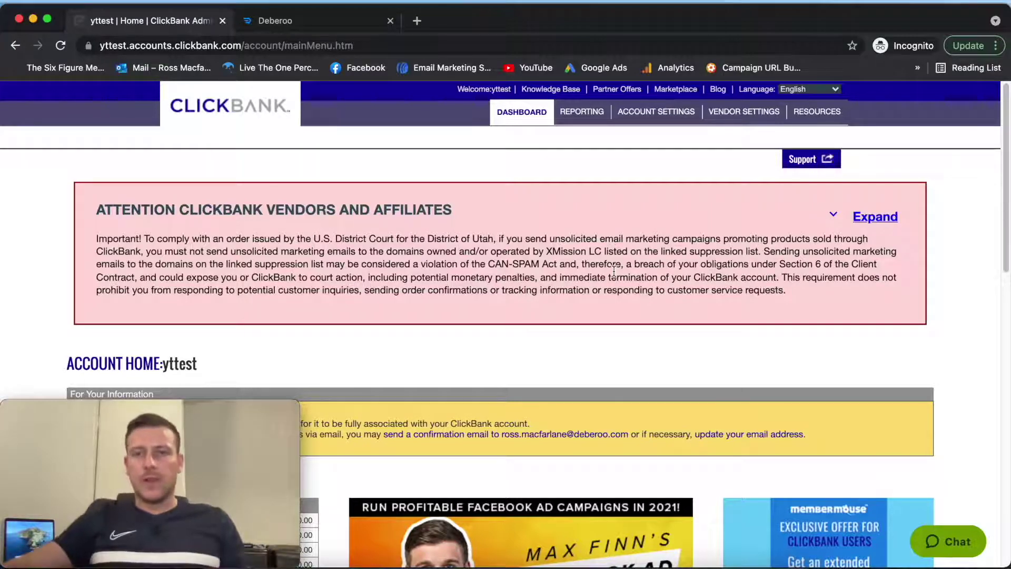
Step: Open the Health & Fitness category in the ClickBank affiliate marketplace
left_click(675, 89)
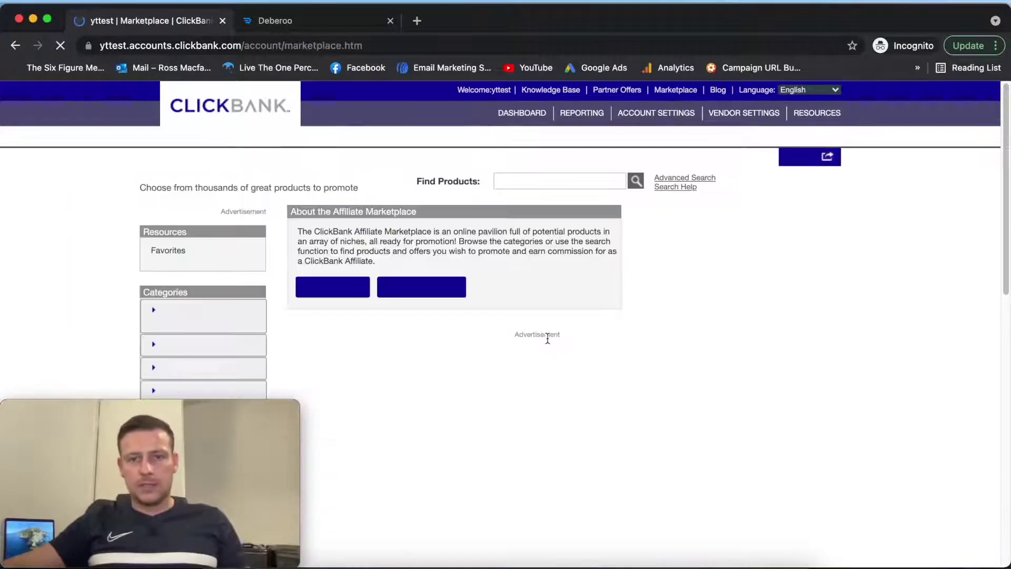
scroll(466, 200, "down", 10)
scroll(465, 195, "down", 3)
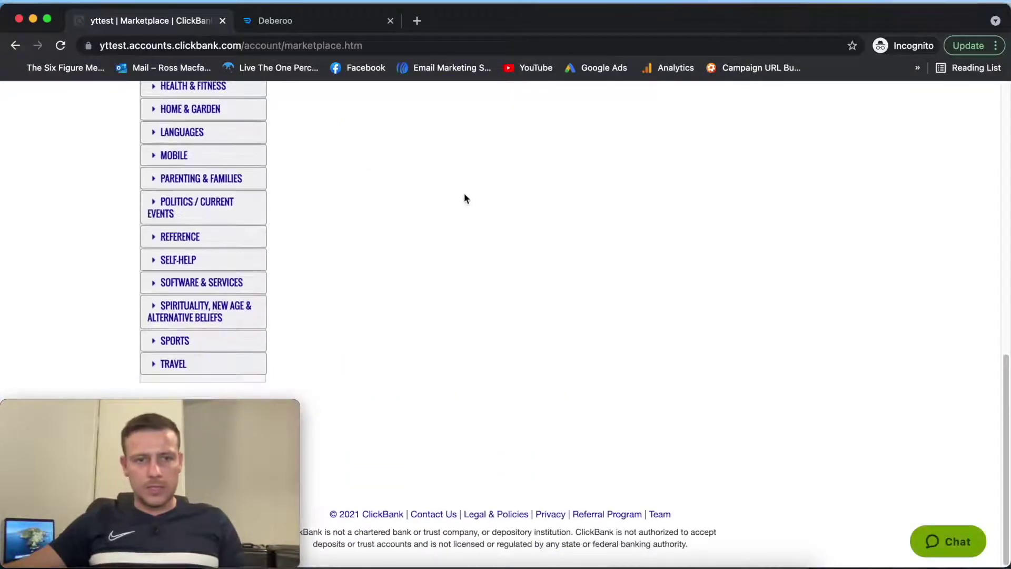
scroll(204, 100, "up", 1)
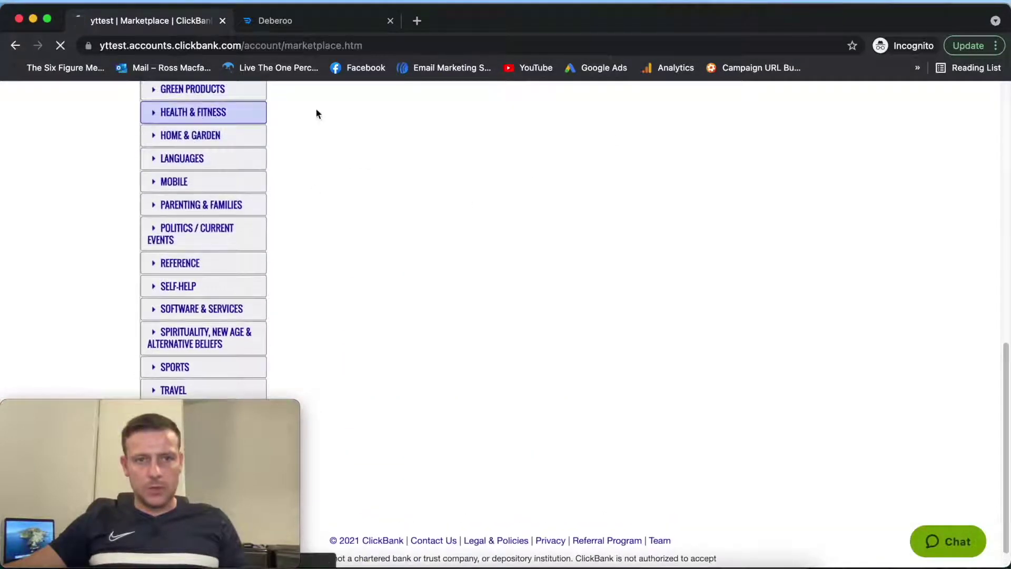
left_click(242, 113)
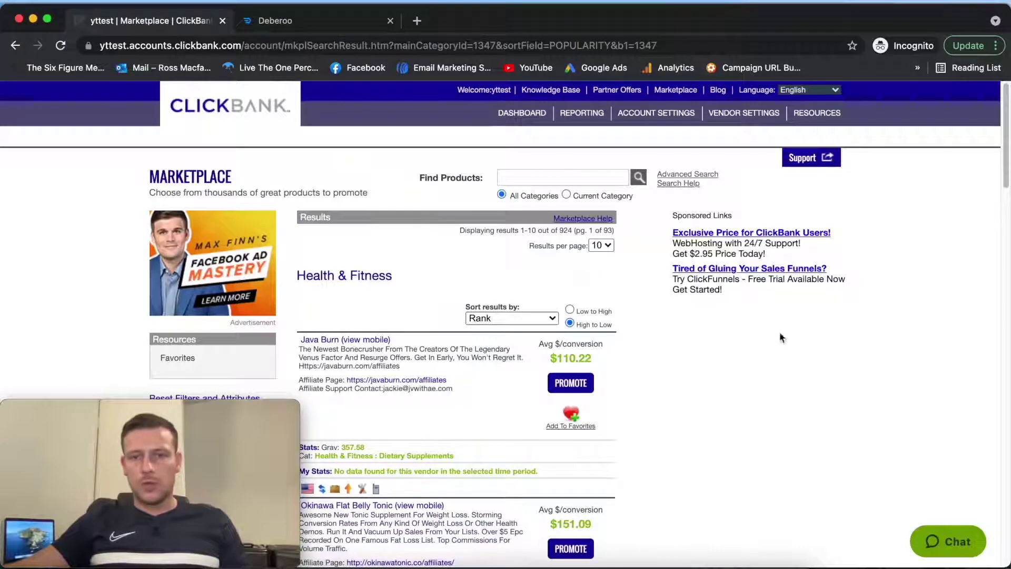
Step: Sort the Health & Fitness offers by Gravity and show 50 results per page
left_click(505, 318)
left_click(503, 381)
left_click(601, 245)
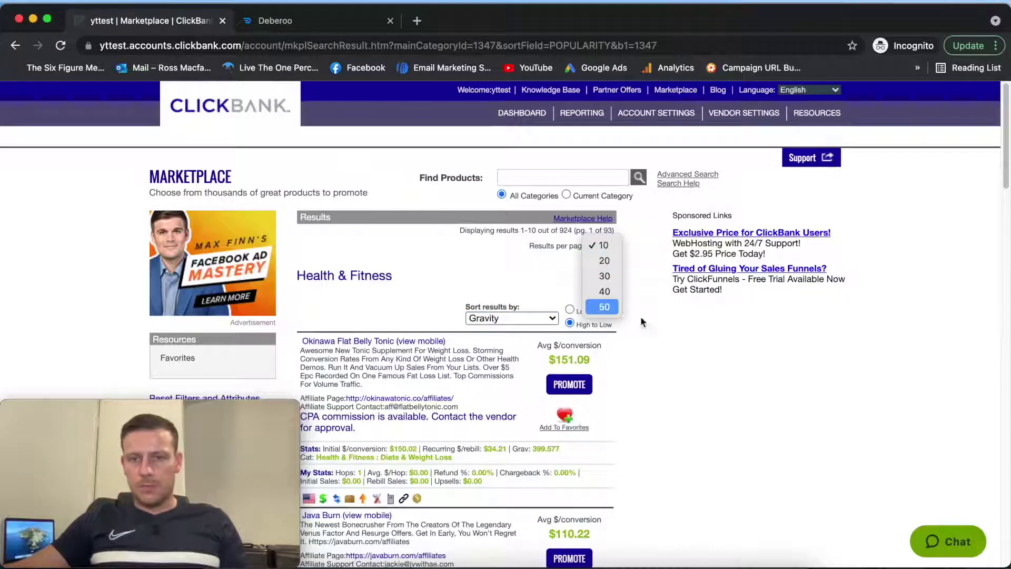
left_click(604, 307)
Step: Filter the offers to a minimum average $/conversion of $100
scroll(743, 306, "down", 4)
scroll(743, 308, "down", 3)
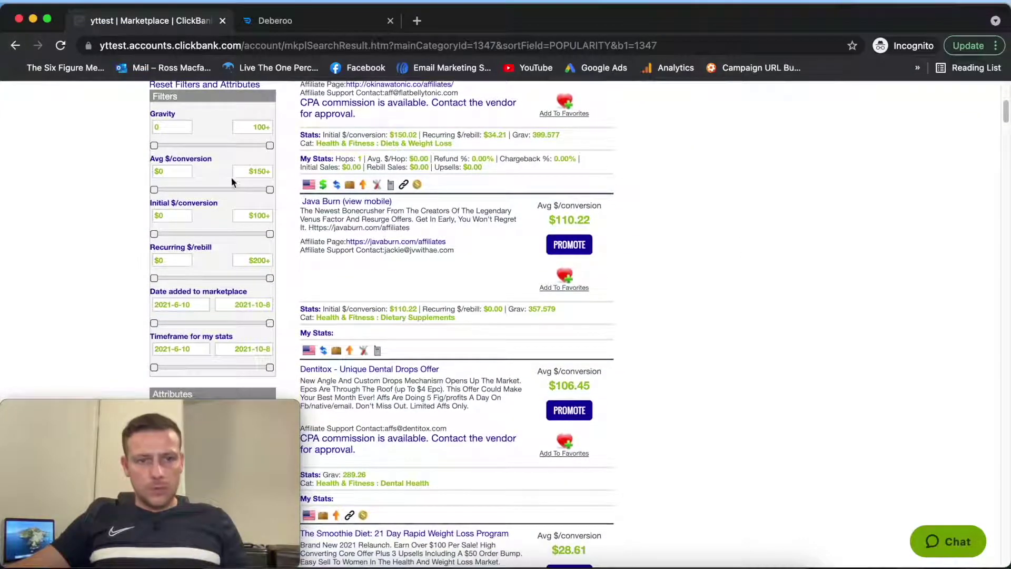
left_click_drag(156, 191, 235, 196)
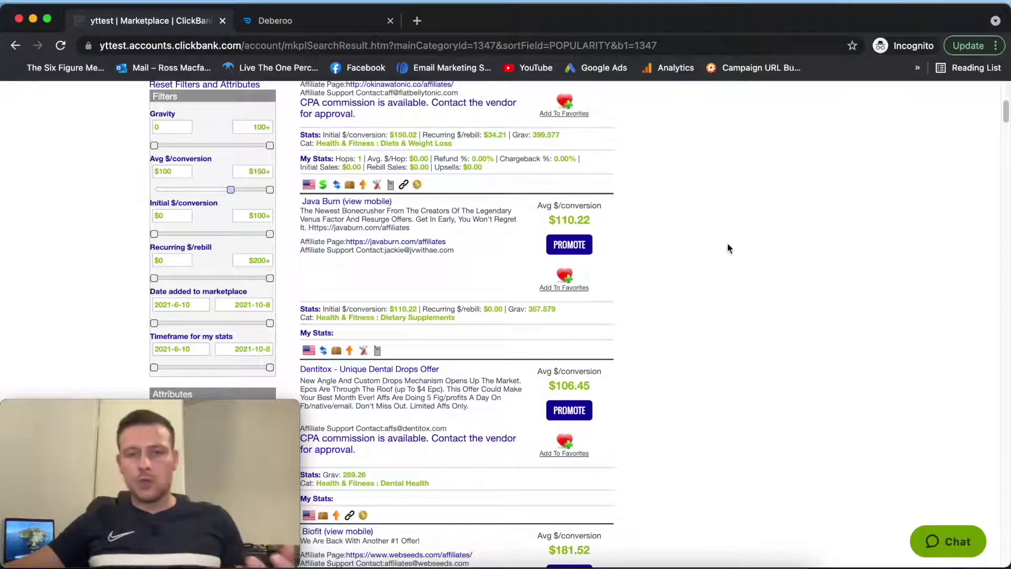
Step: Review the filtered Health & Fitness offers from the highest gravity onwards, comparing their descriptions, average $/conversion and gravity
scroll(688, 245, "up", 6)
scroll(687, 256, "down", 5)
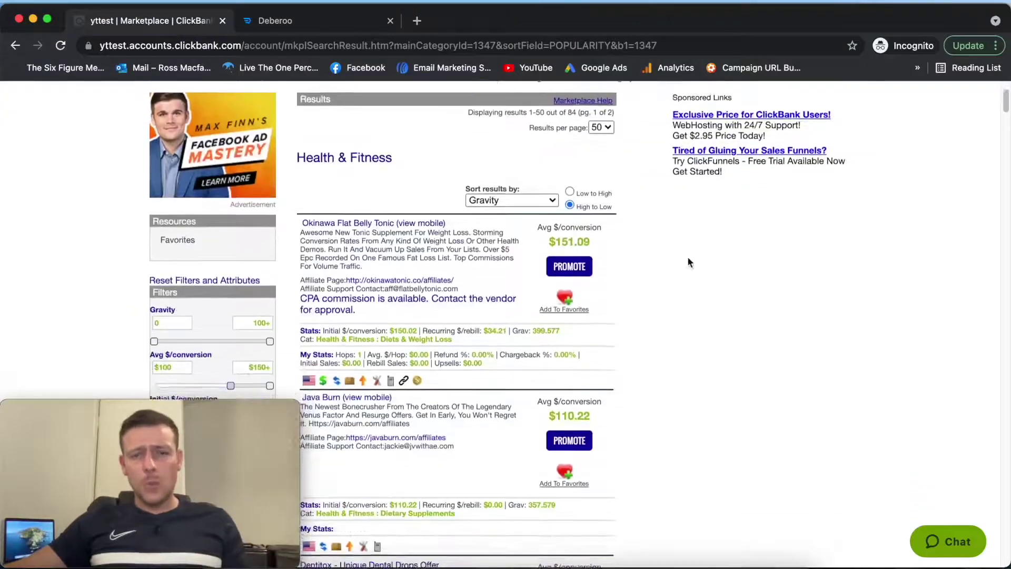
scroll(699, 253, "up", 2)
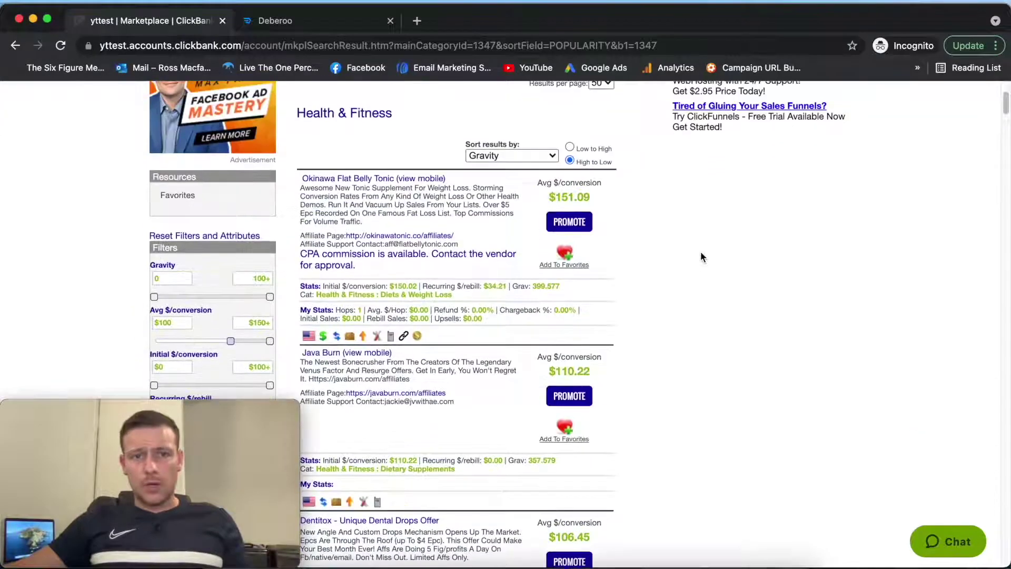
scroll(730, 318, "down", 8)
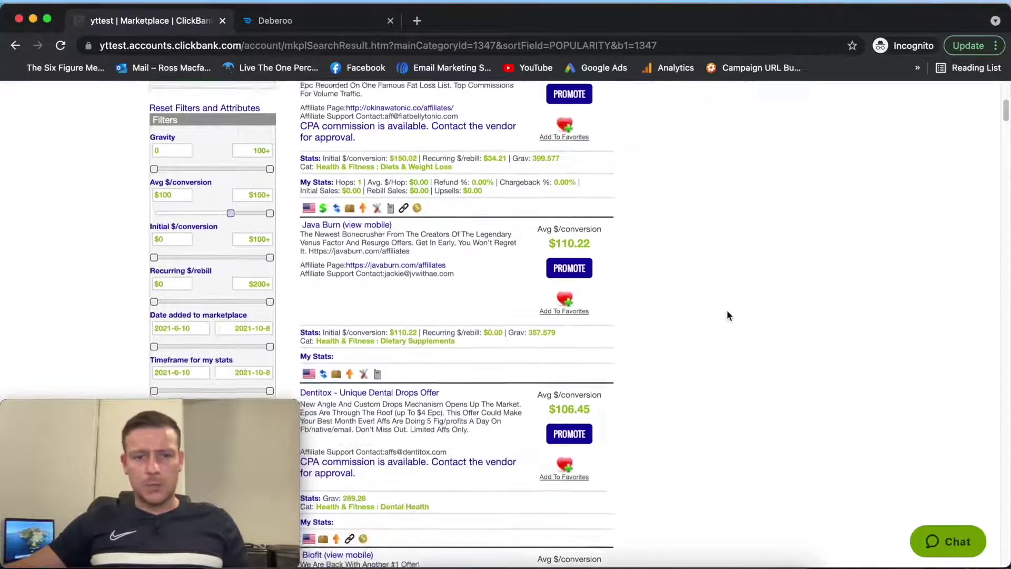
scroll(729, 312, "down", 2)
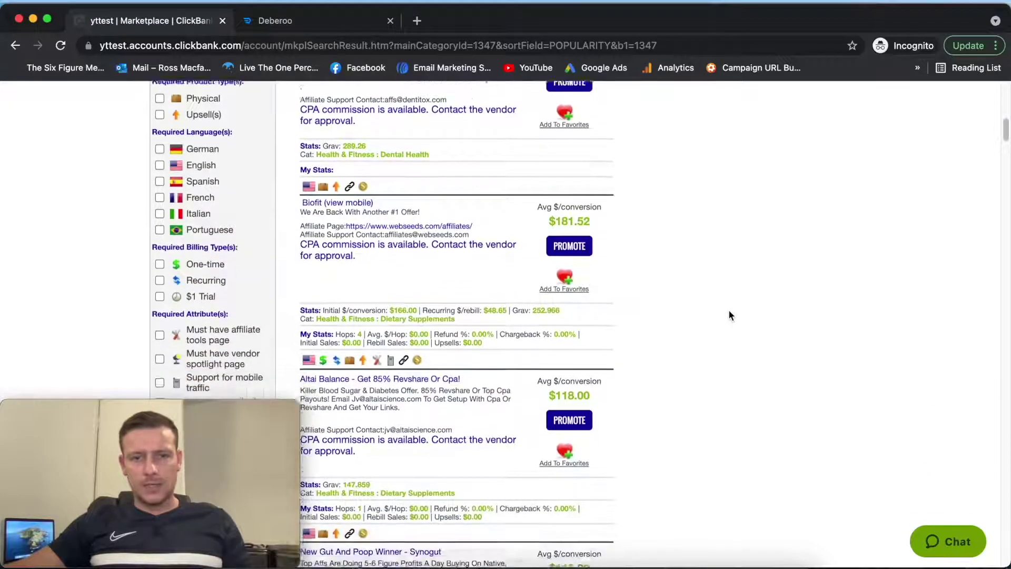
scroll(747, 319, "down", 5)
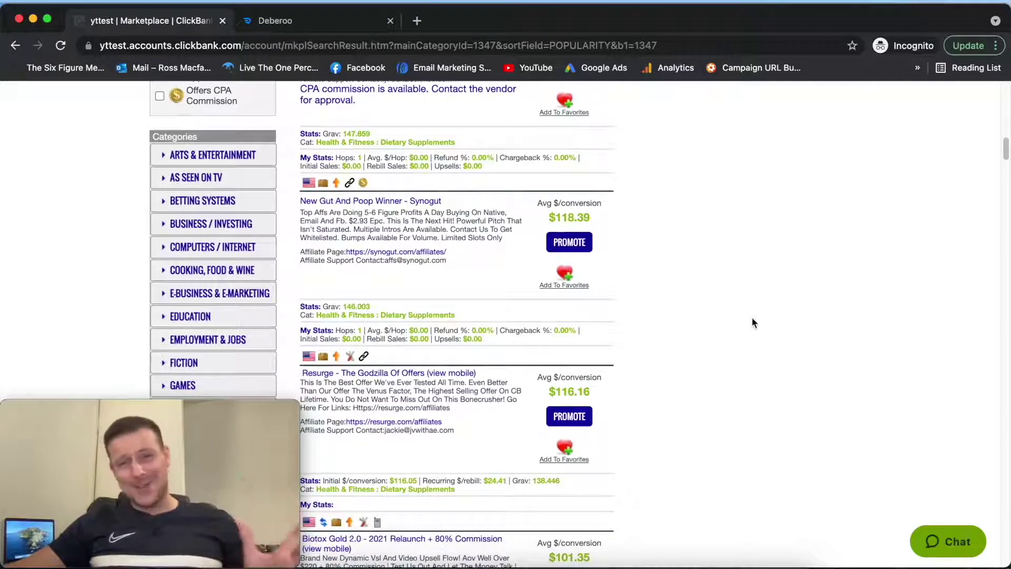
scroll(753, 323, "down", 2)
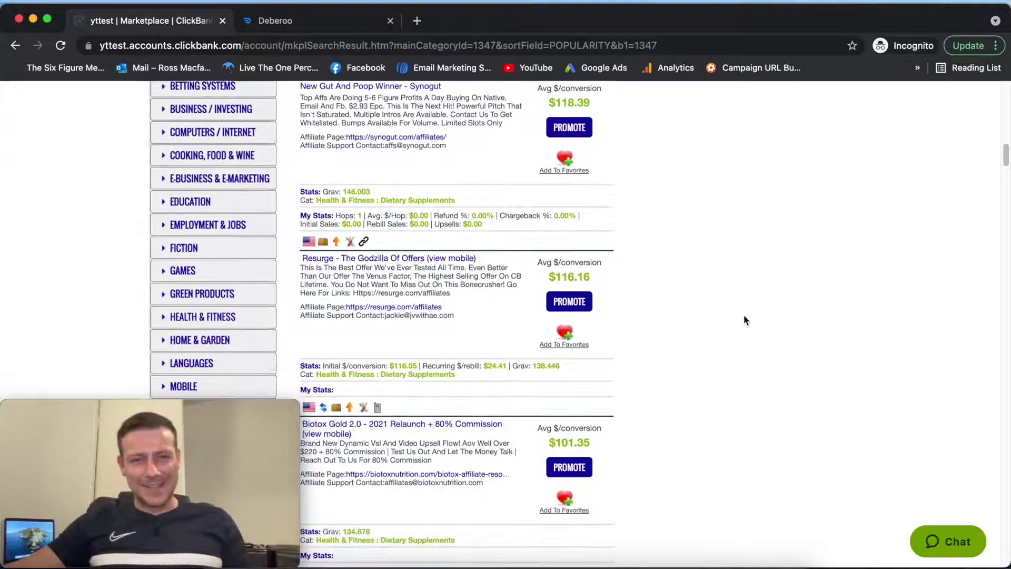
scroll(769, 313, "down", 7)
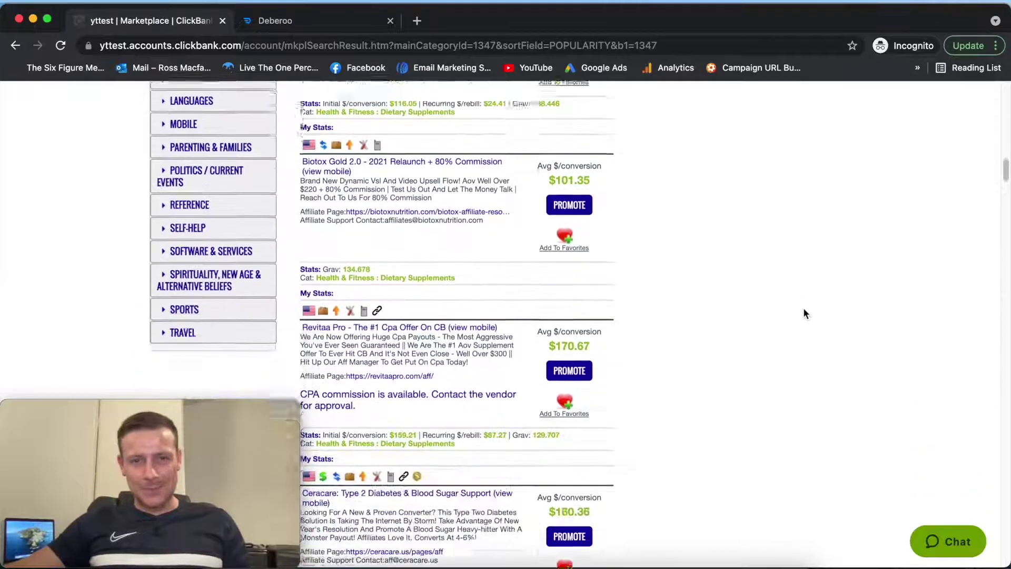
scroll(804, 312, "down", 4)
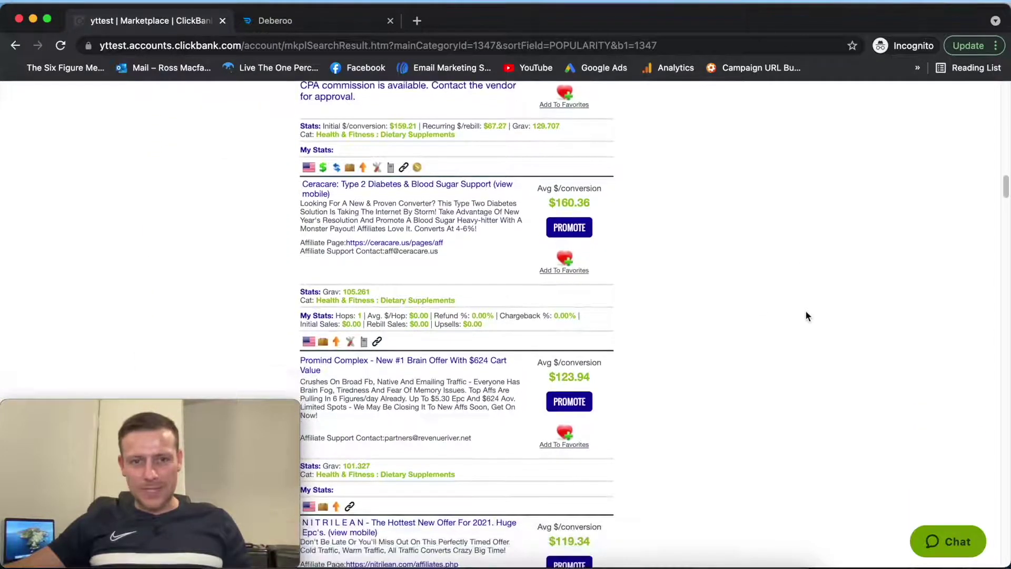
scroll(805, 314, "down", 8)
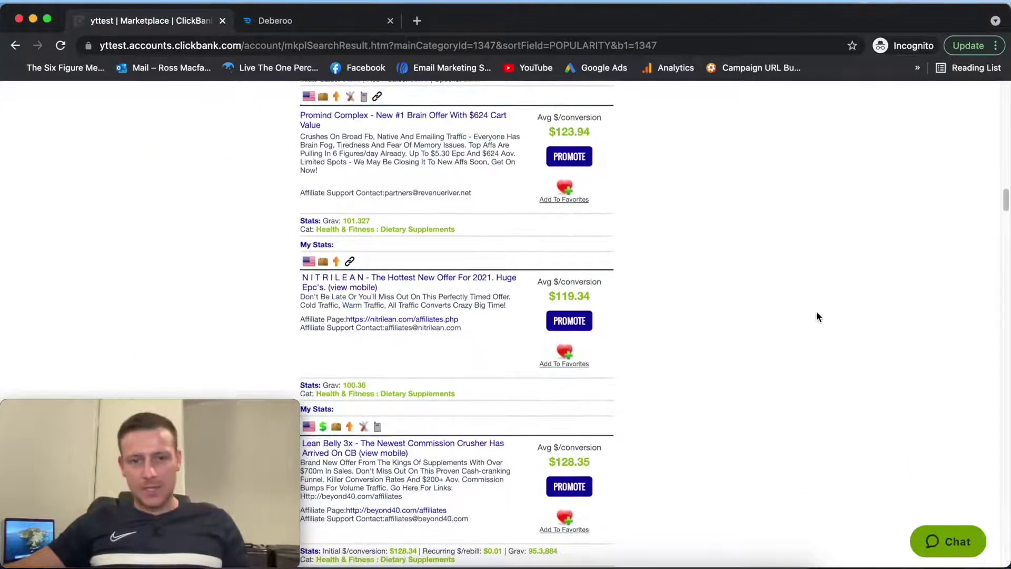
scroll(818, 316, "down", 5)
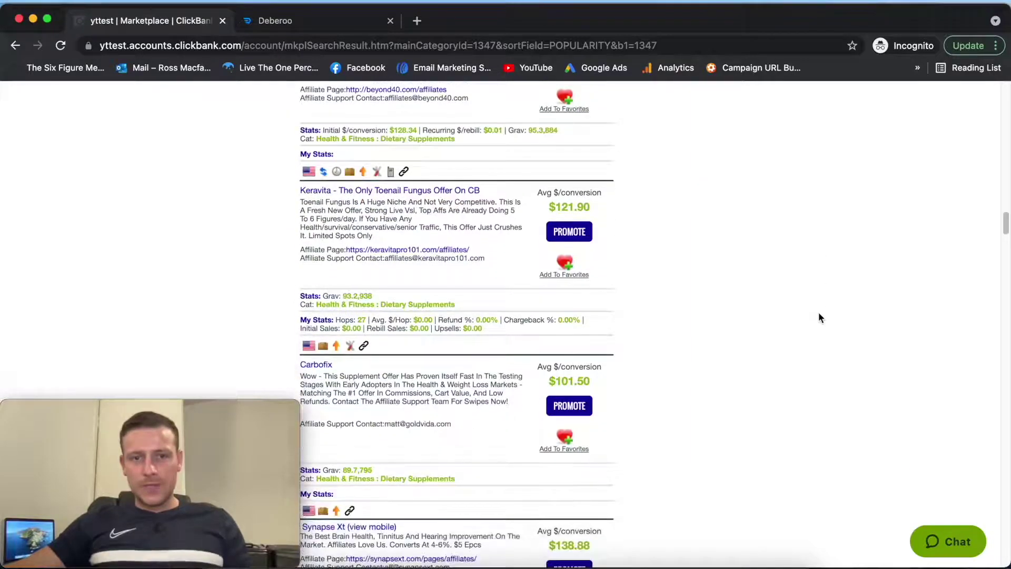
scroll(693, 258, "down", 6)
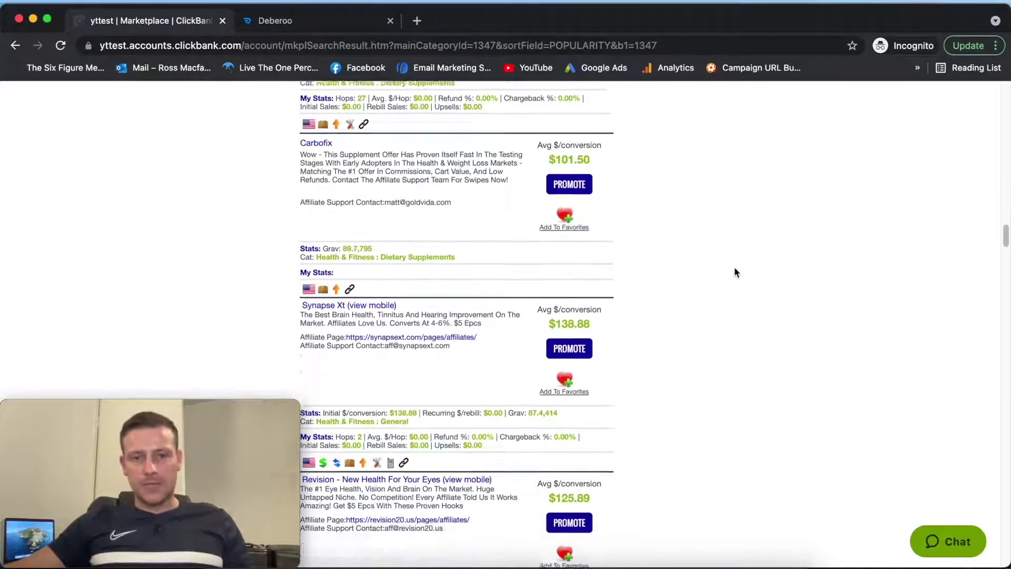
scroll(752, 271, "down", 4)
scroll(684, 231, "up", 1)
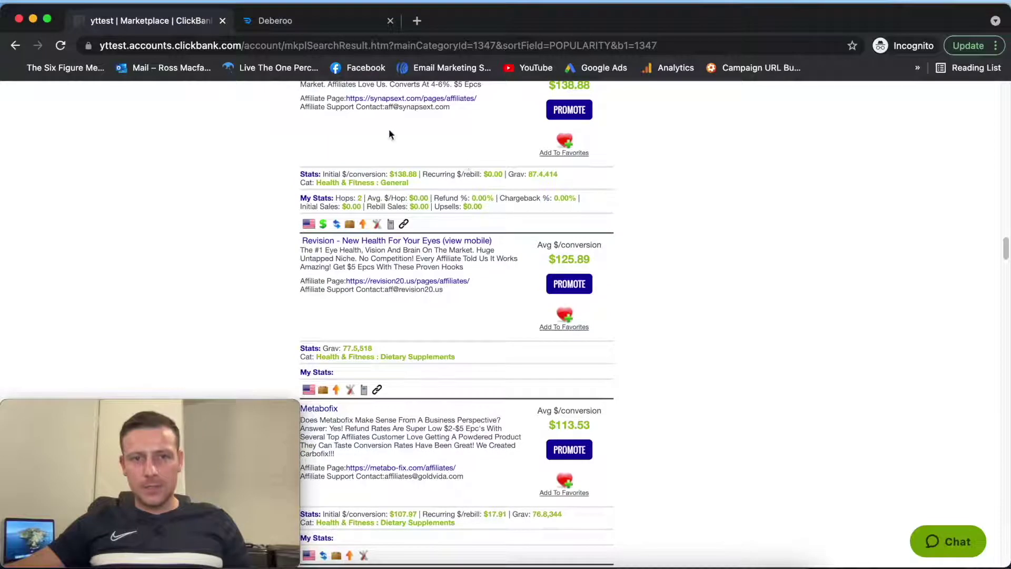
scroll(406, 142, "up", 1)
scroll(679, 211, "down", 4)
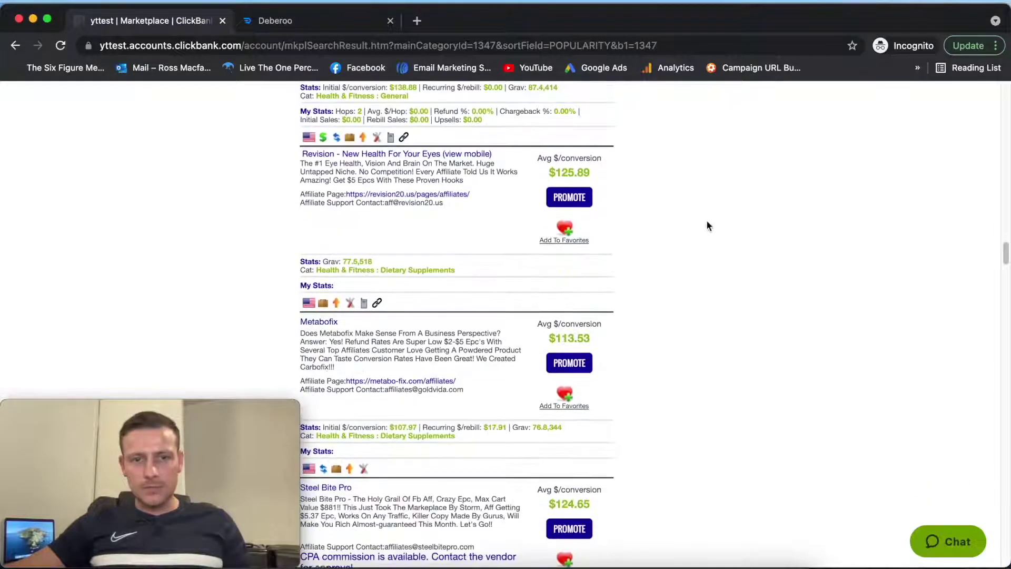
scroll(708, 228, "down", 4)
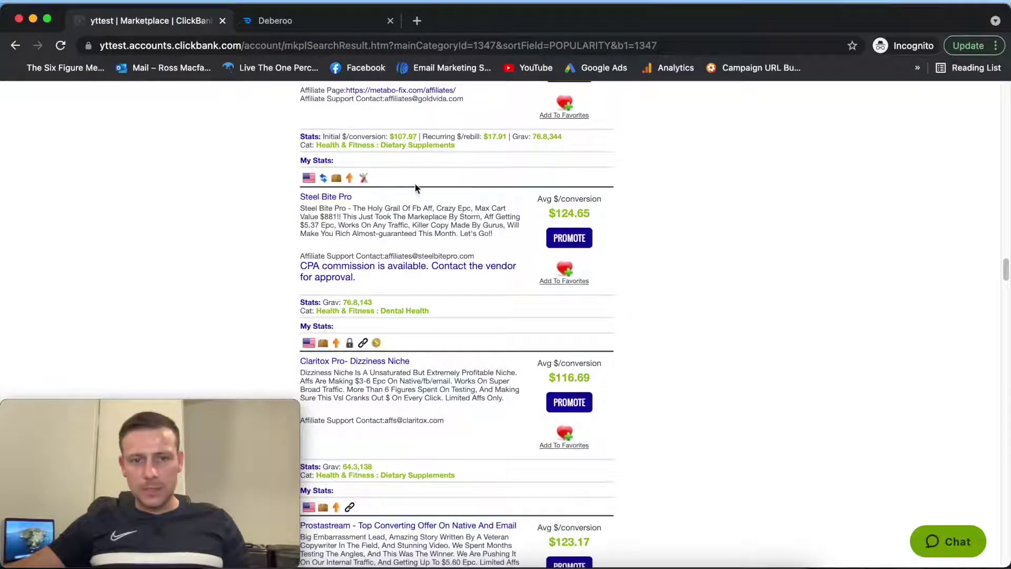
scroll(421, 189, "up", 2)
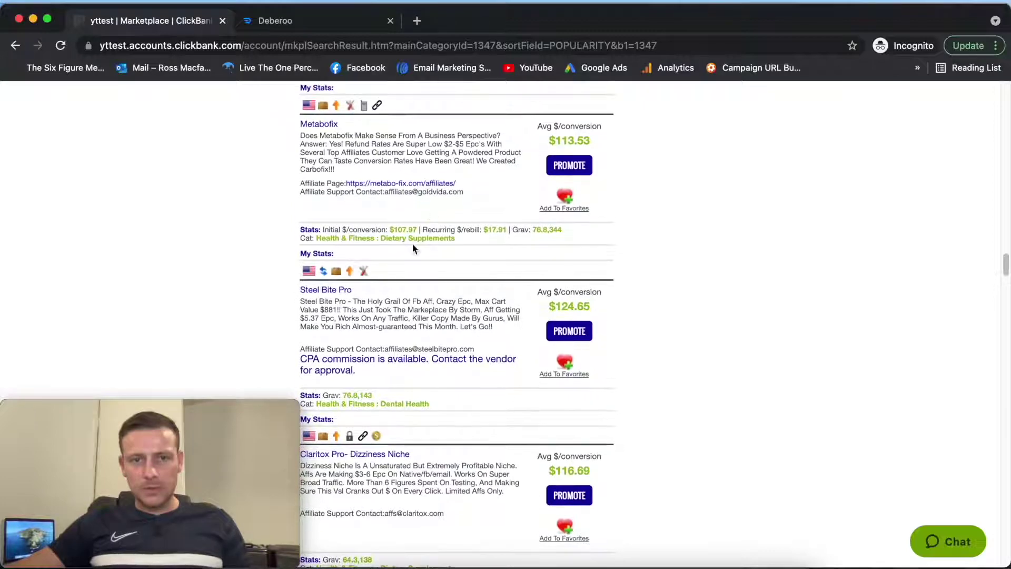
Step: Open the Steel Bite Pro sales page, inspect its opening content, and close it to return to the marketplace results
scroll(415, 257, "down", 3)
left_click(320, 99)
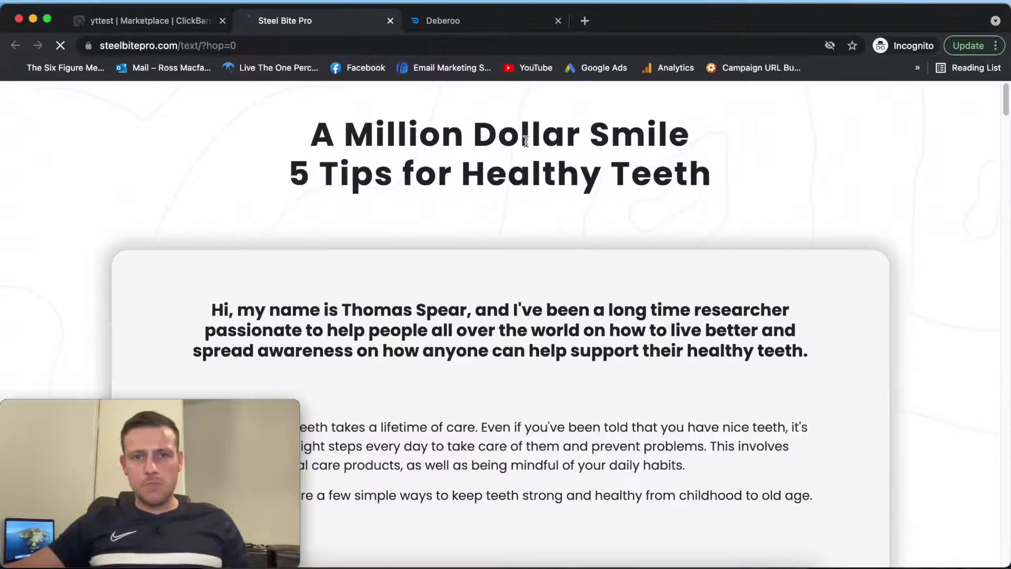
scroll(563, 168, "down", 3)
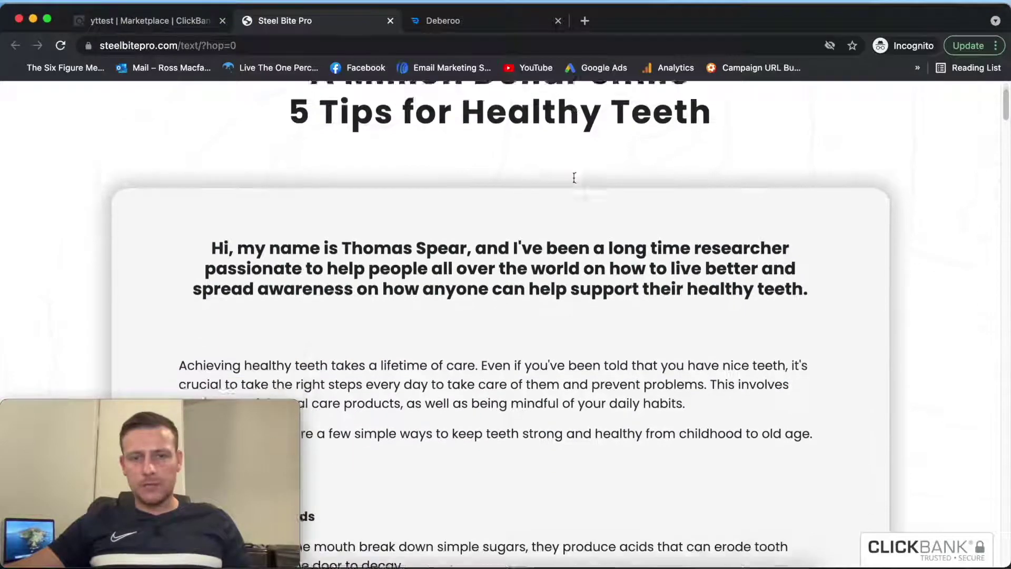
scroll(570, 176, "up", 3)
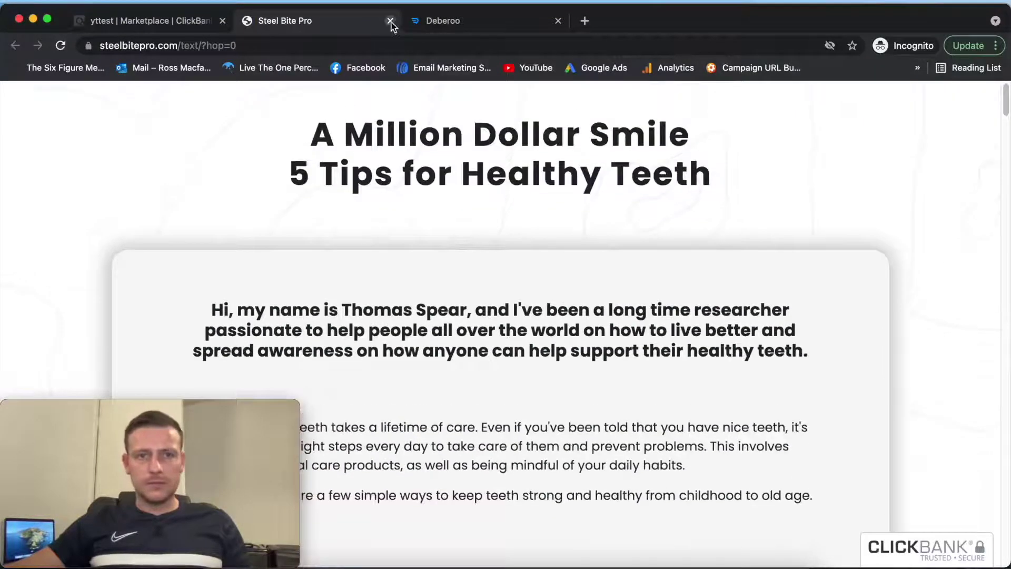
left_click(390, 20)
Step: Examine the lower-gravity offers after Steel Bite Pro, and go back up the list to the Revision and Metabofix offers
scroll(627, 245, "down", 8)
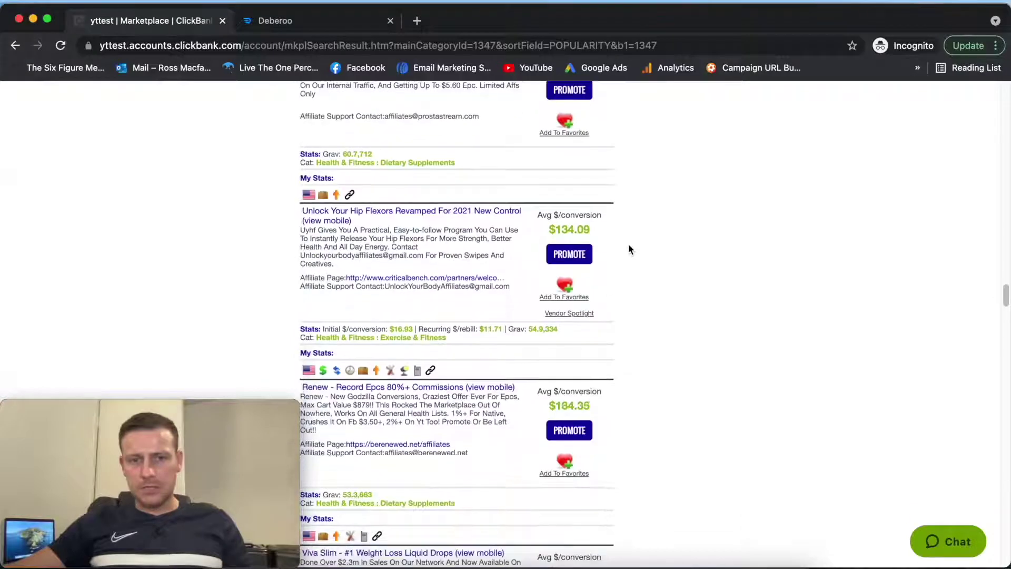
scroll(628, 244, "down", 7)
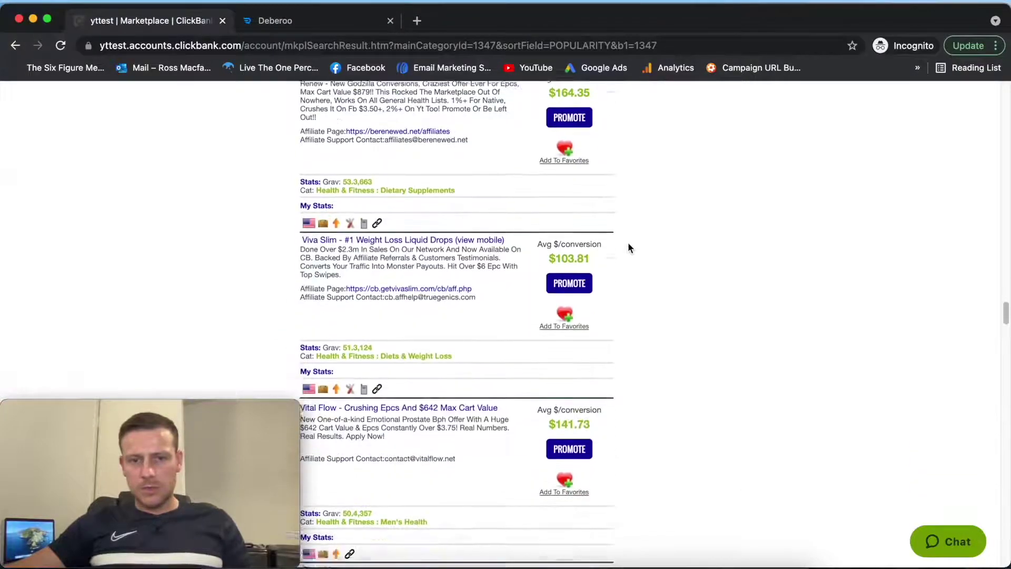
scroll(630, 248, "down", 9)
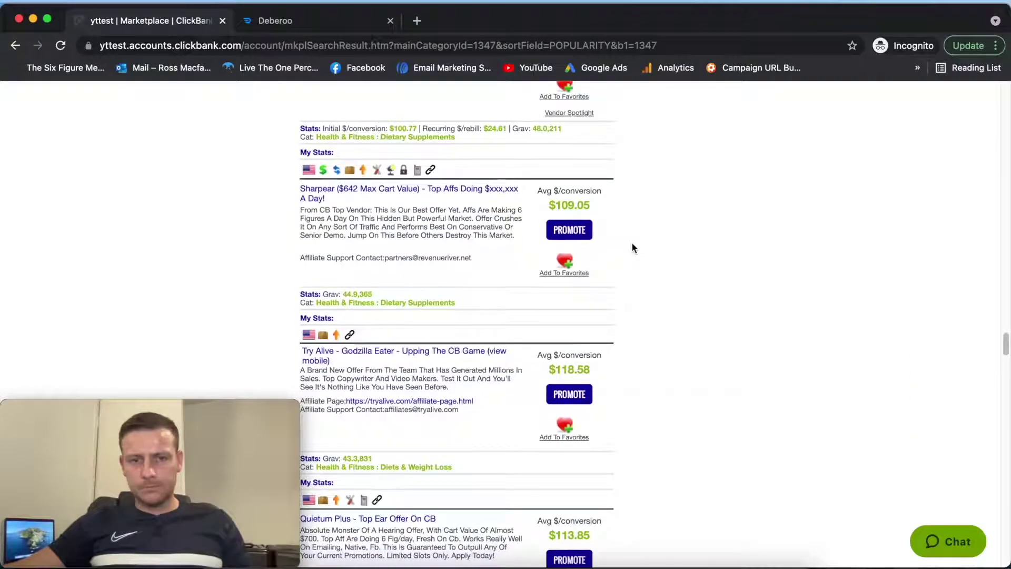
scroll(647, 248, "down", 10)
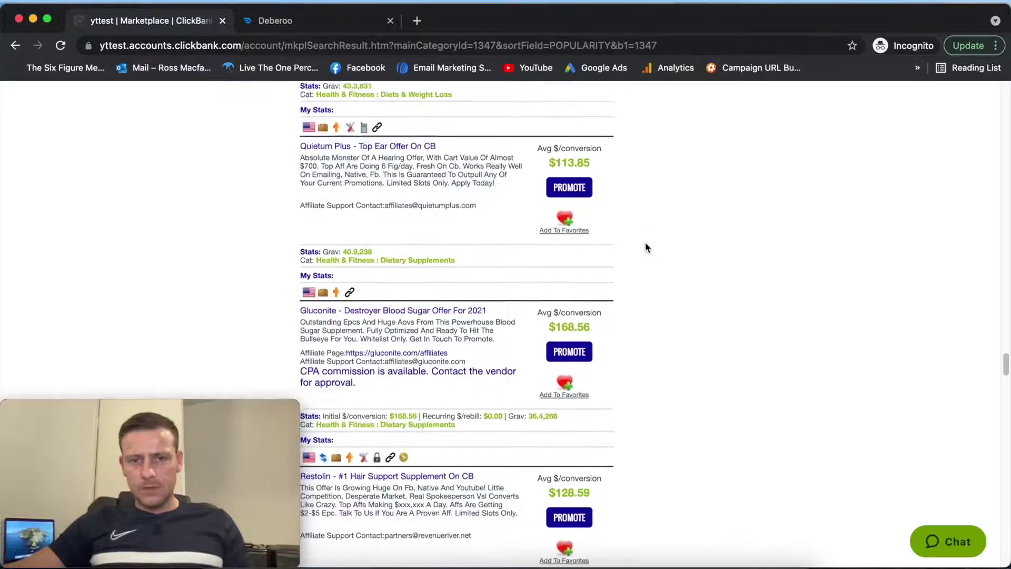
scroll(648, 246, "down", 5)
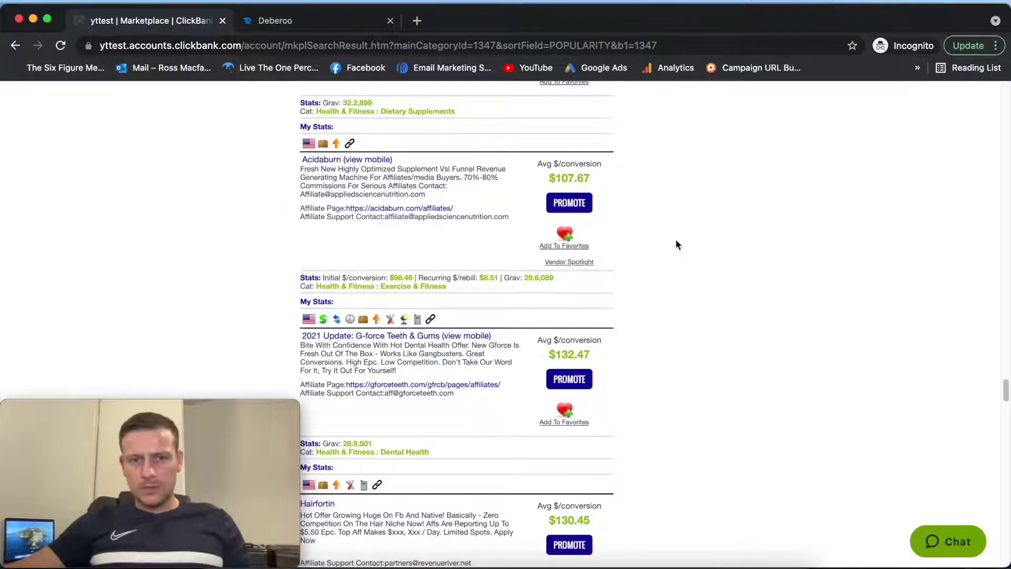
scroll(675, 243, "down", 2)
scroll(674, 244, "down", 4)
scroll(675, 245, "down", 5)
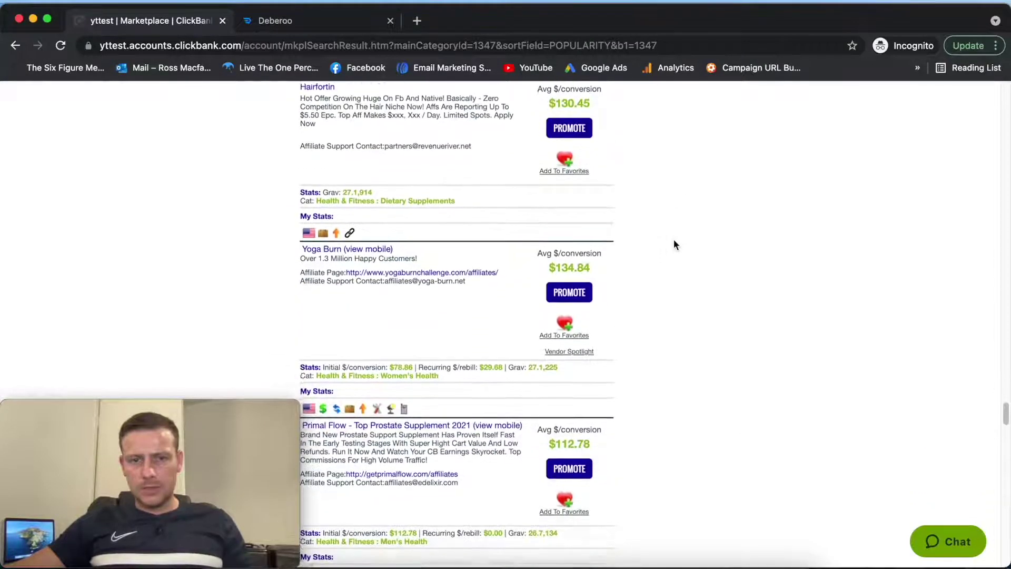
scroll(675, 243, "down", 6)
scroll(675, 246, "up", 10)
scroll(673, 243, "up", 10)
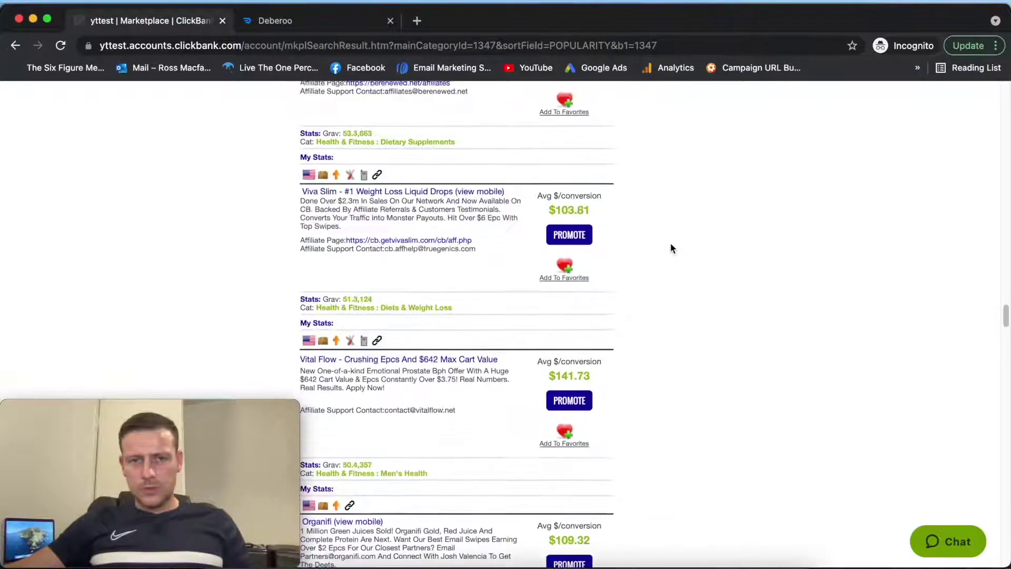
scroll(670, 246, "up", 8)
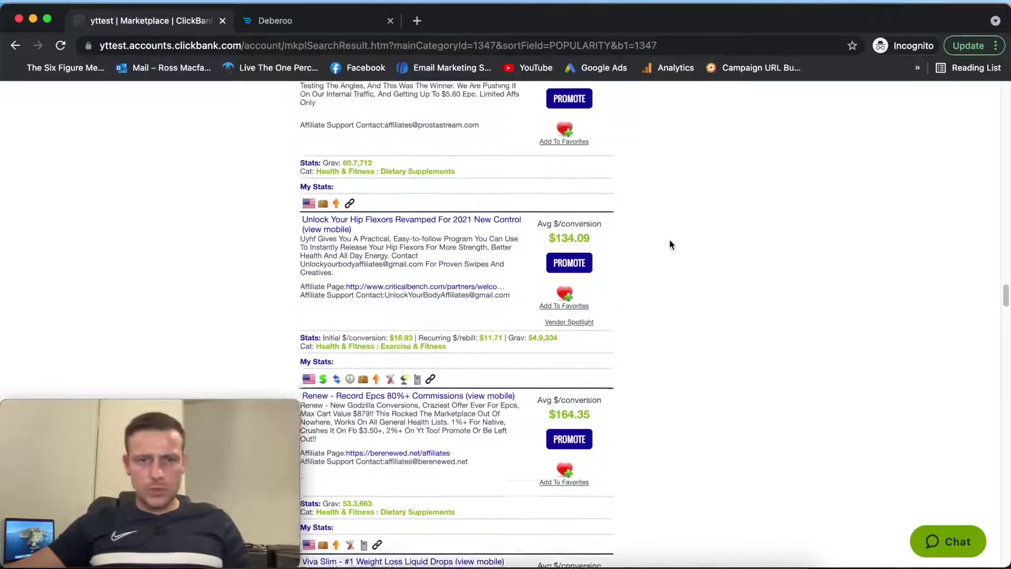
scroll(669, 243, "up", 9)
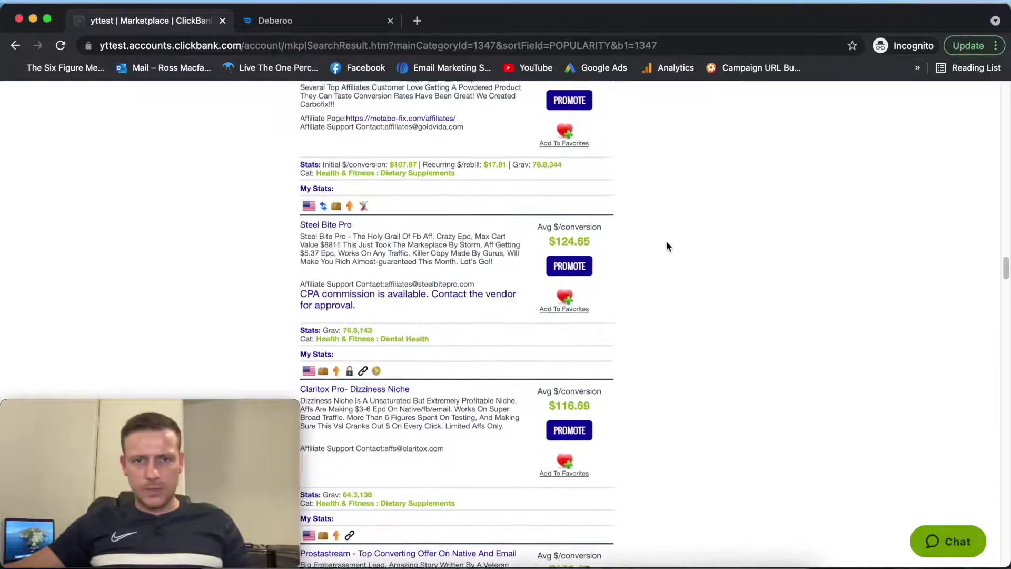
scroll(666, 246, "up", 4)
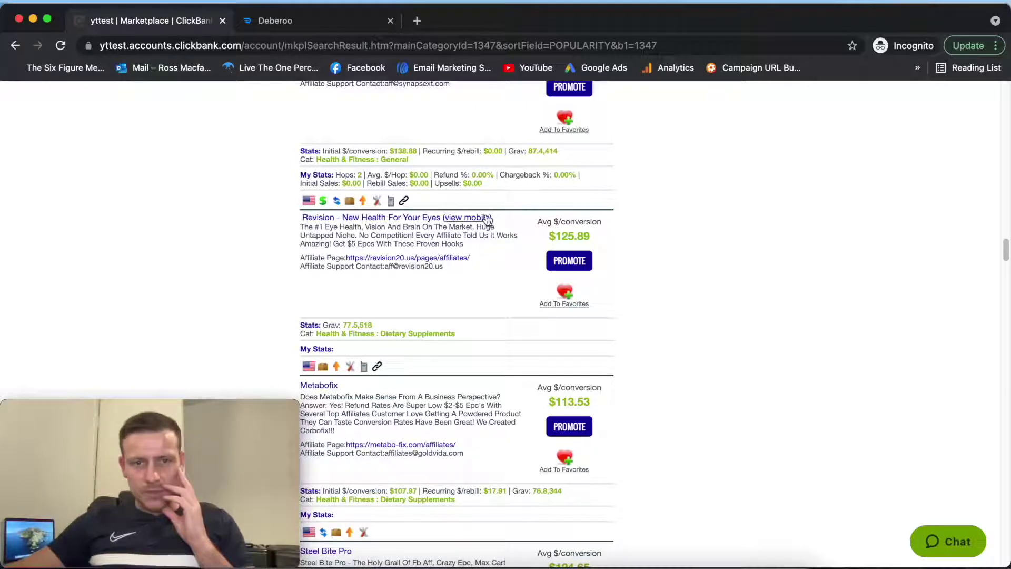
Step: Open the Revision sales page, inspect its content, and close it to return to the marketplace results
left_click(330, 218)
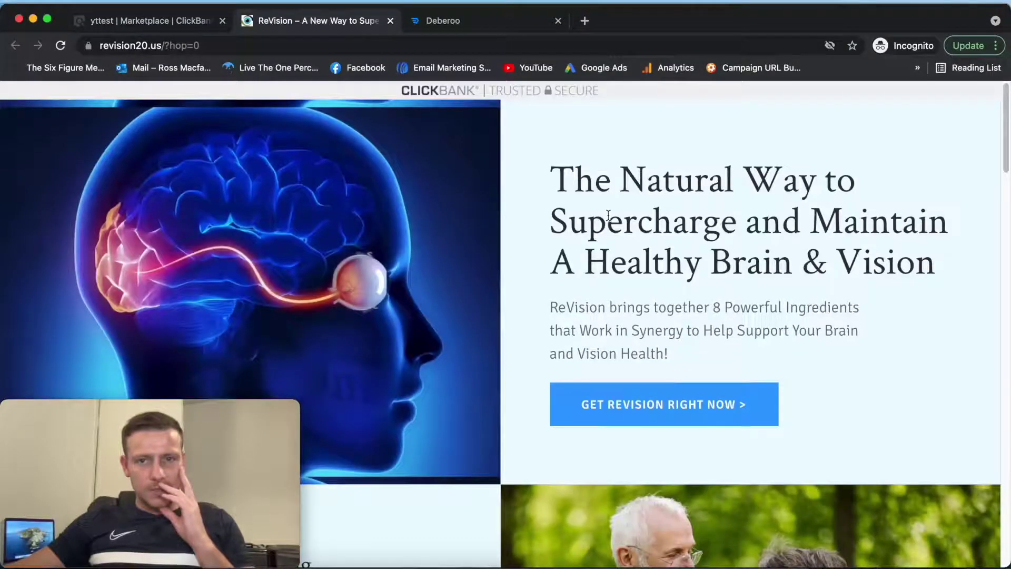
scroll(616, 252, "down", 10)
scroll(616, 250, "up", 12)
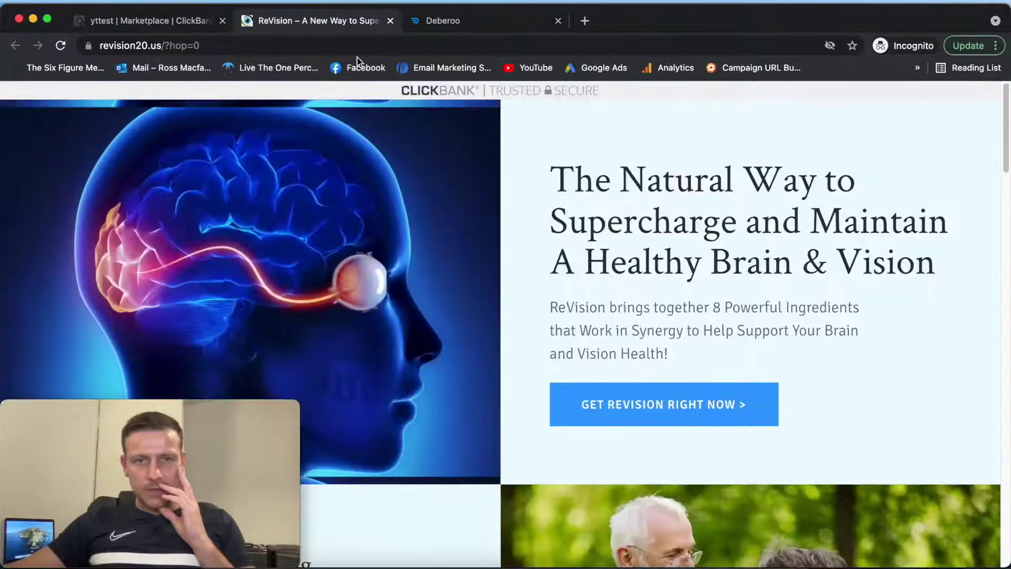
left_click(390, 21)
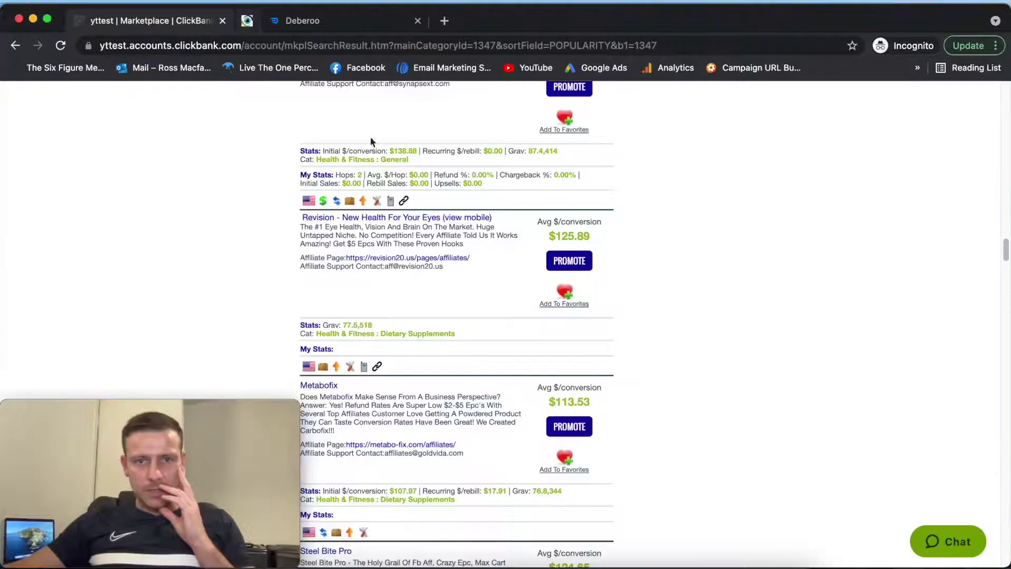
Step: Open the Revision offer's affiliate page in a separate tab and go to its custom affiliate link under Creatives & Links
right_click(398, 255)
left_click(462, 263)
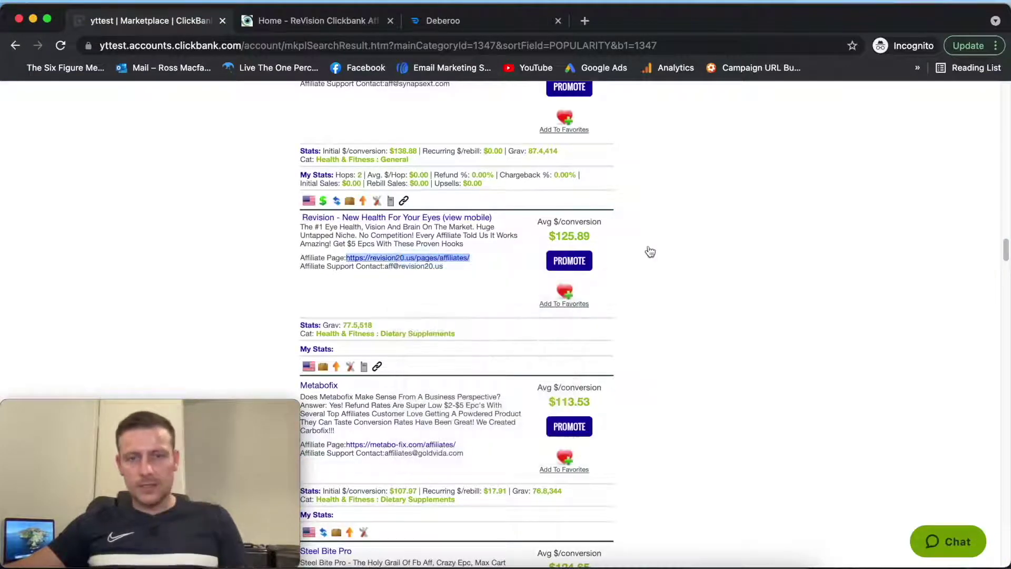
left_click(316, 21)
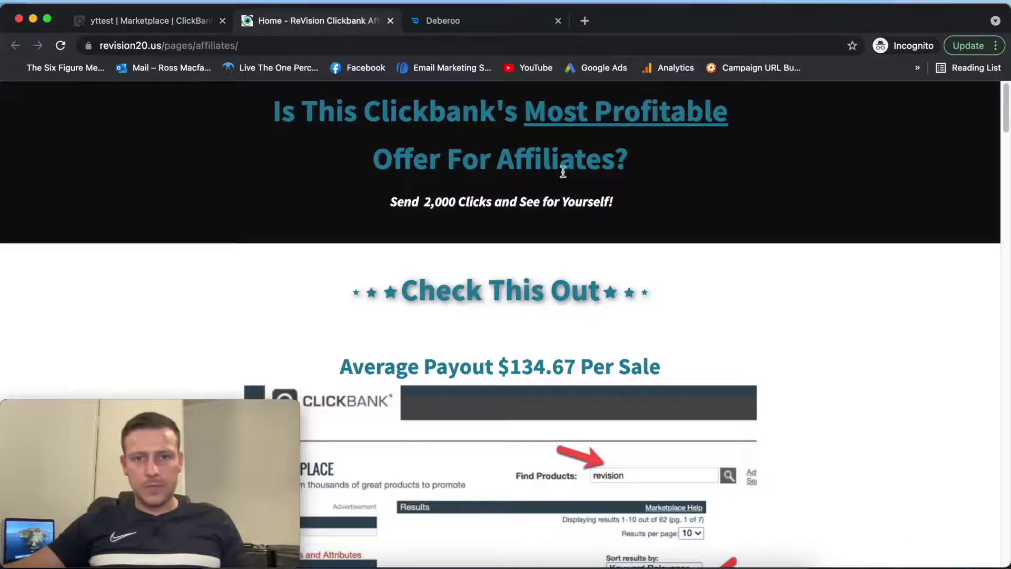
scroll(673, 224, "down", 5)
scroll(674, 223, "down", 20)
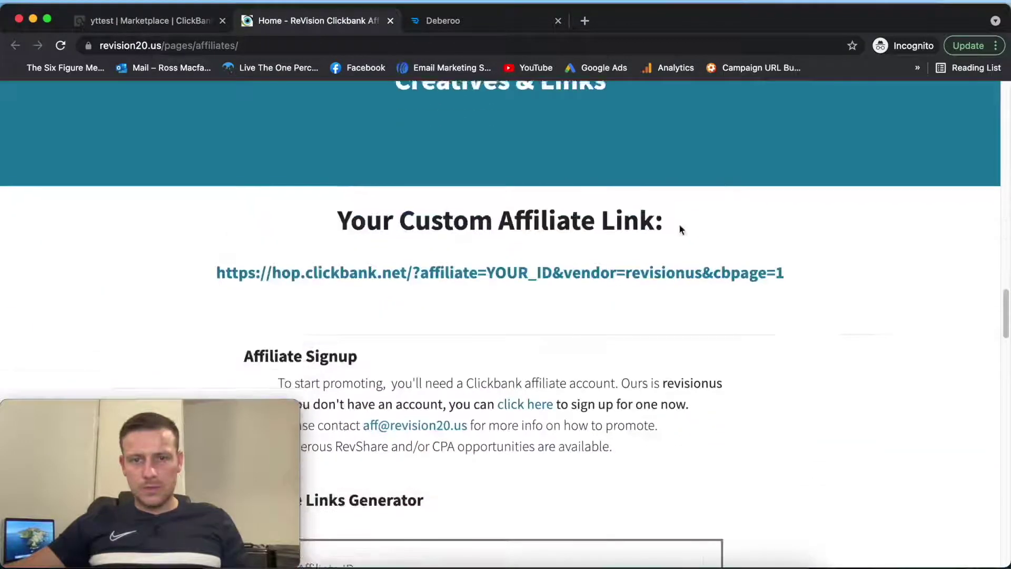
scroll(679, 228, "down", 3)
Step: Open the custom affiliate link's sales page in a separate tab, keeping the Revision affiliate page open
left_click(565, 169)
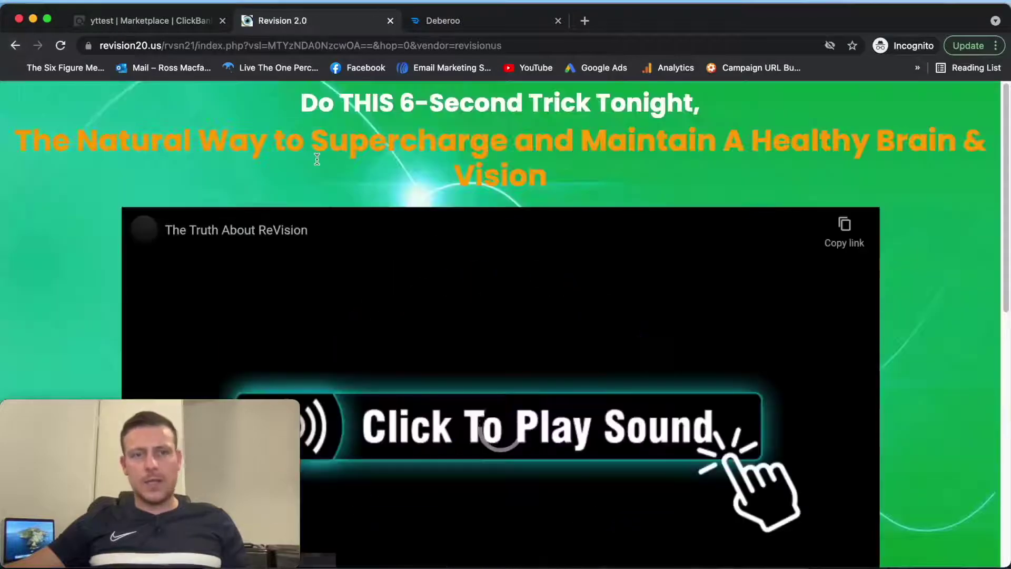
left_click(15, 45)
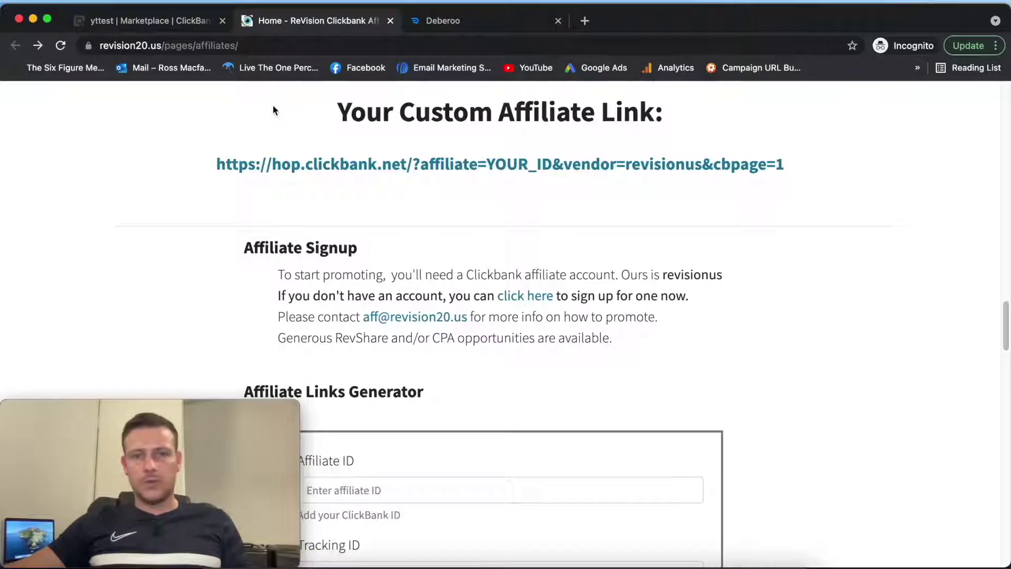
right_click(459, 174)
left_click(495, 175)
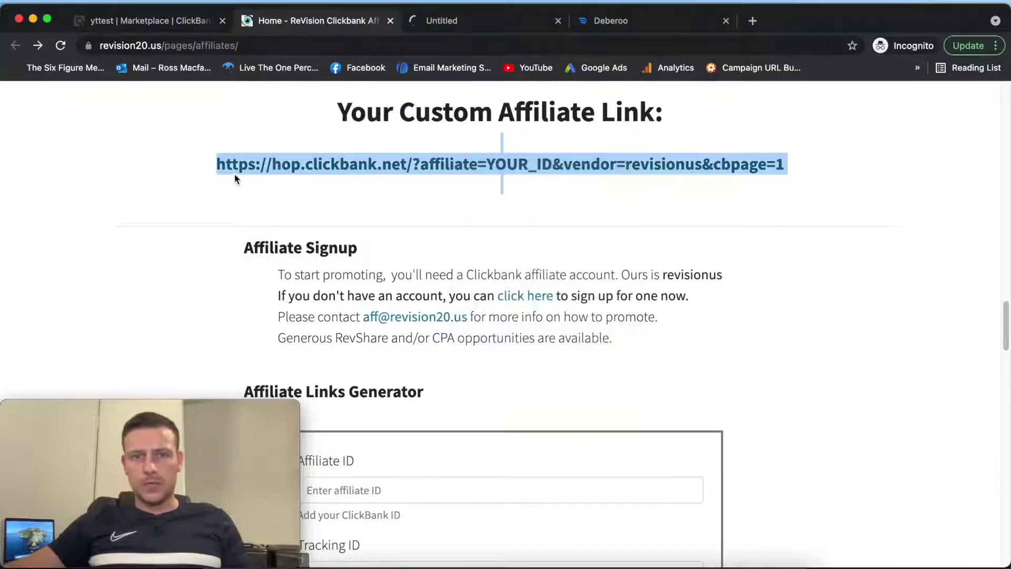
Step: Review the affiliate page's signup, links generator and creatives sections, focusing on the Simple Native Page under Presell pages
scroll(413, 136, "down", 3)
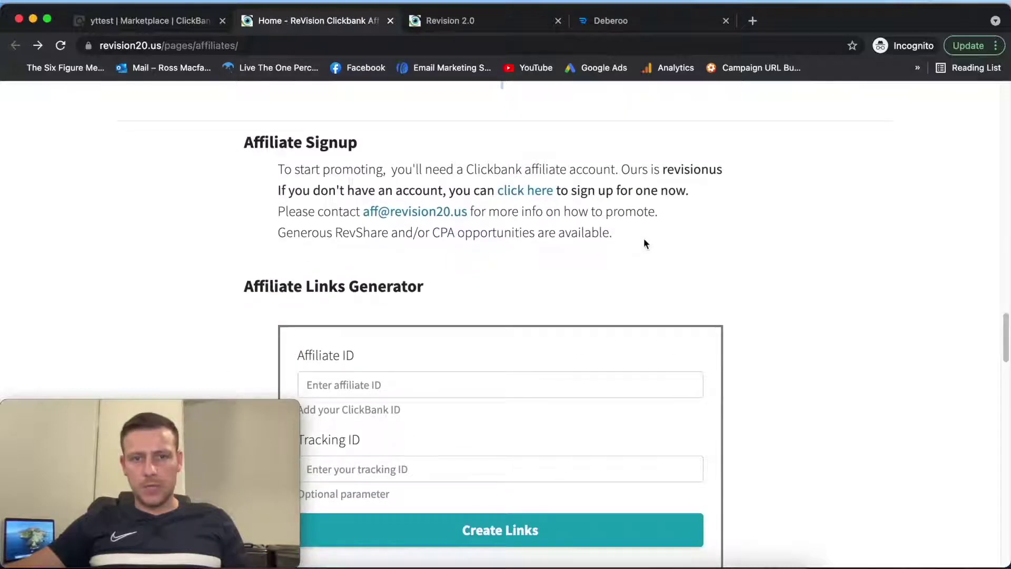
scroll(740, 242, "down", 10)
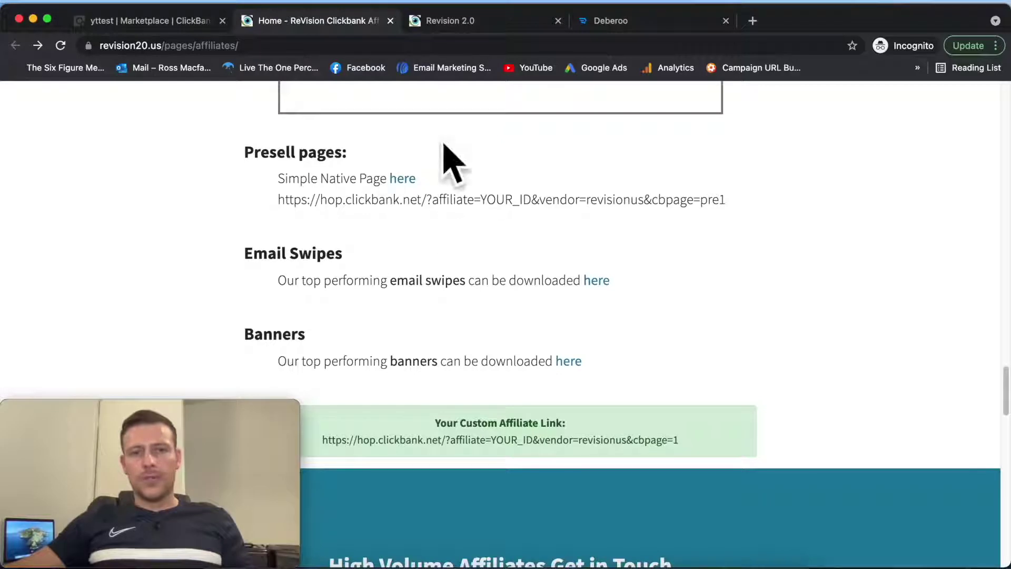
left_click_drag(240, 153, 371, 157)
left_click_drag(278, 179, 378, 178)
left_click(555, 164)
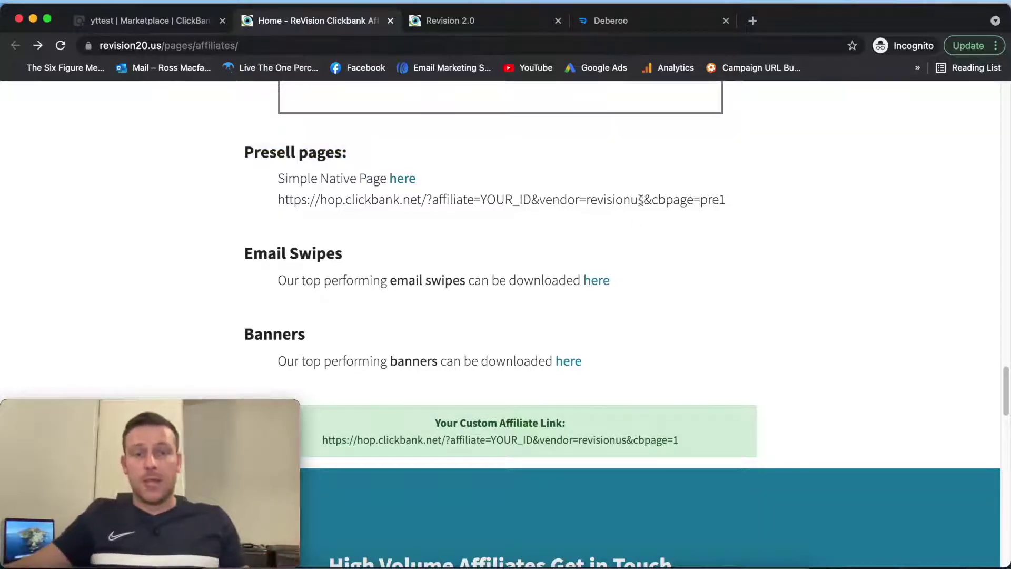
Step: Open the Simple Native Page presell example and examine it against the Landing Page item in the campaign plan
left_click(402, 179)
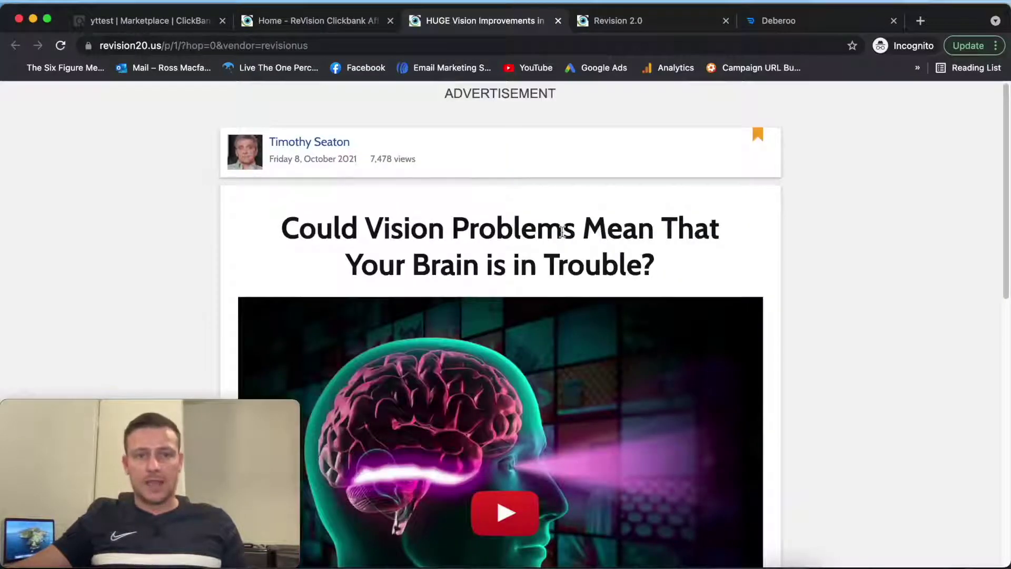
scroll(586, 234, "down", 7)
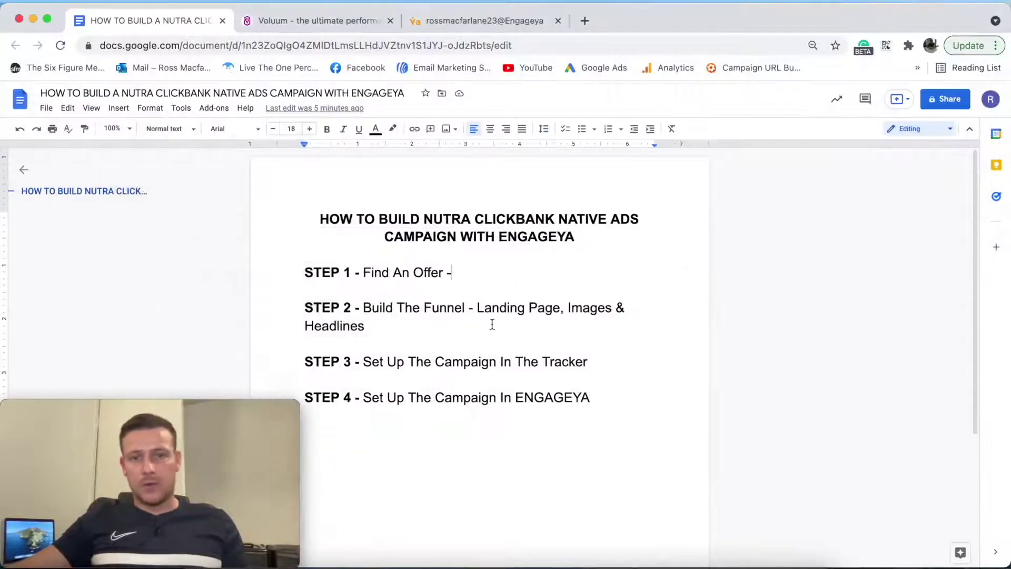
left_click_drag(476, 310, 566, 310)
left_click(555, 277)
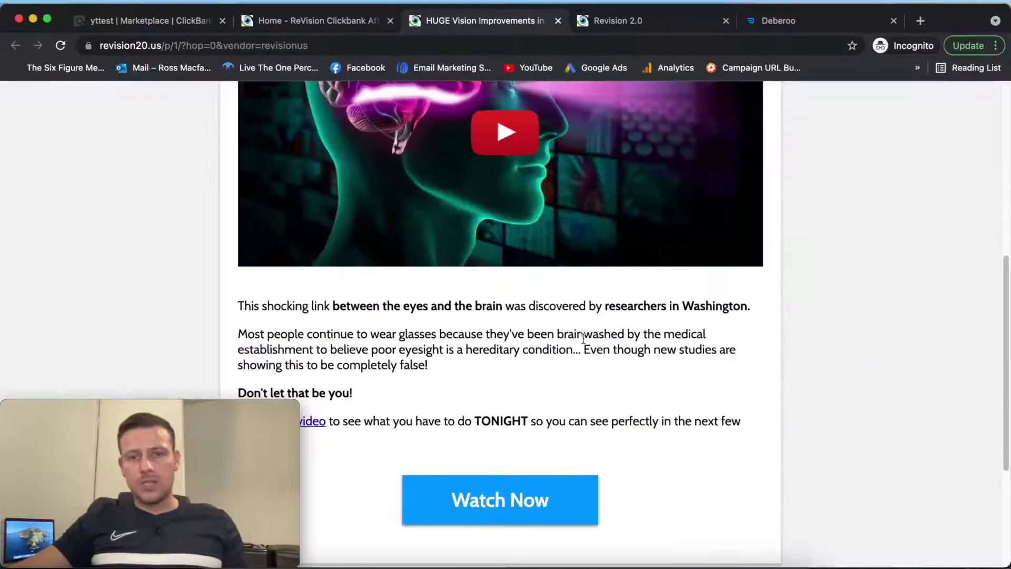
scroll(583, 337, "up", 10)
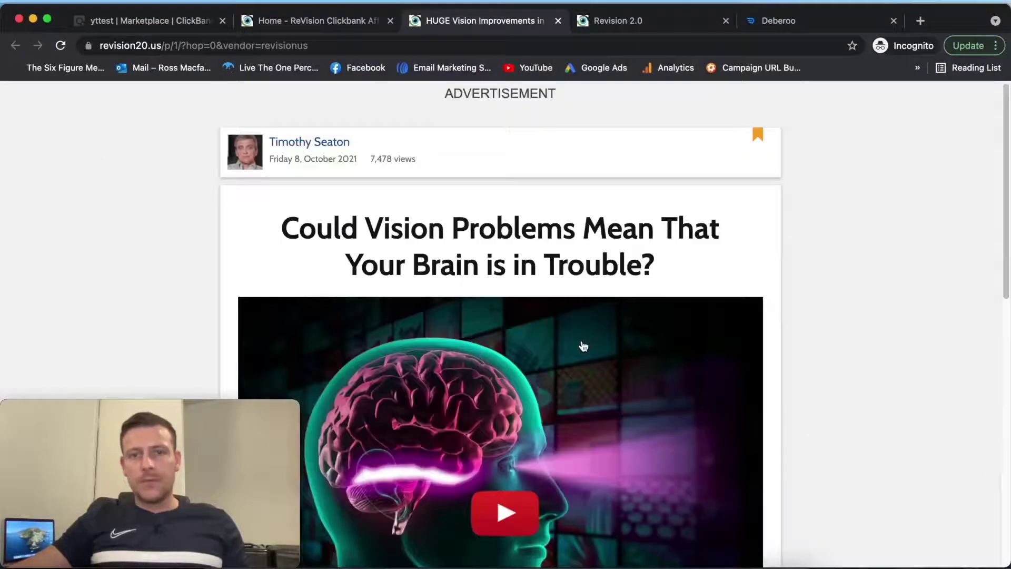
Step: Return to the Revision affiliate page and review the rest of its content, from the email swipes and banners back to the average payout
left_click(301, 22)
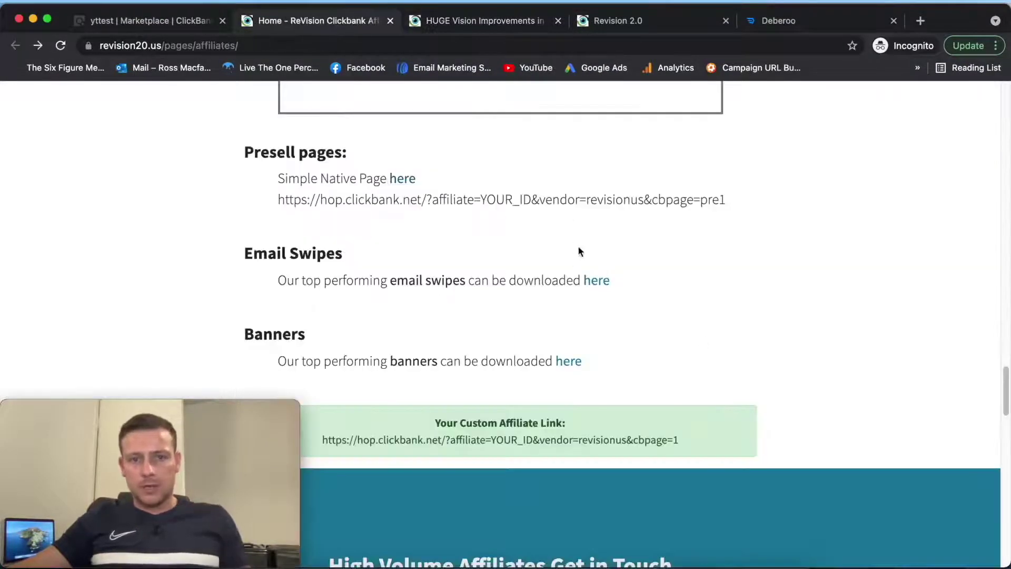
scroll(609, 270, "down", 15)
scroll(611, 272, "down", 3)
scroll(611, 274, "up", 15)
scroll(609, 277, "up", 15)
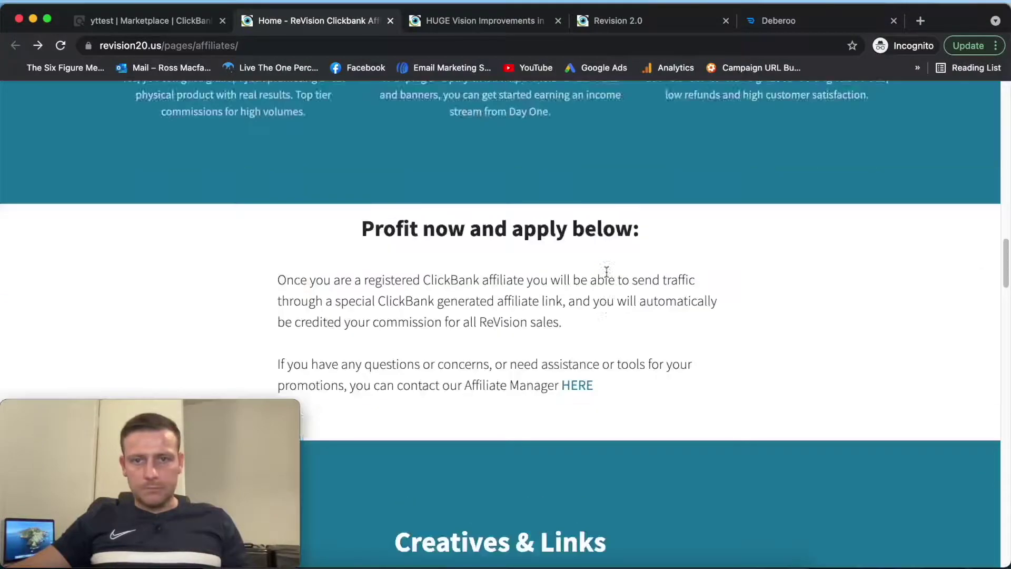
scroll(606, 271, "up", 15)
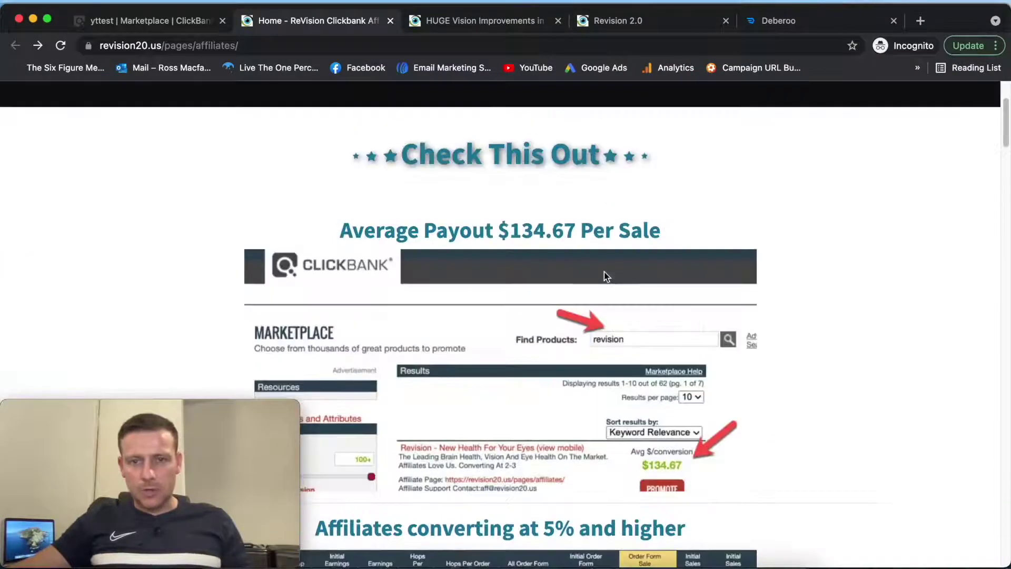
scroll(605, 270, "up", 3)
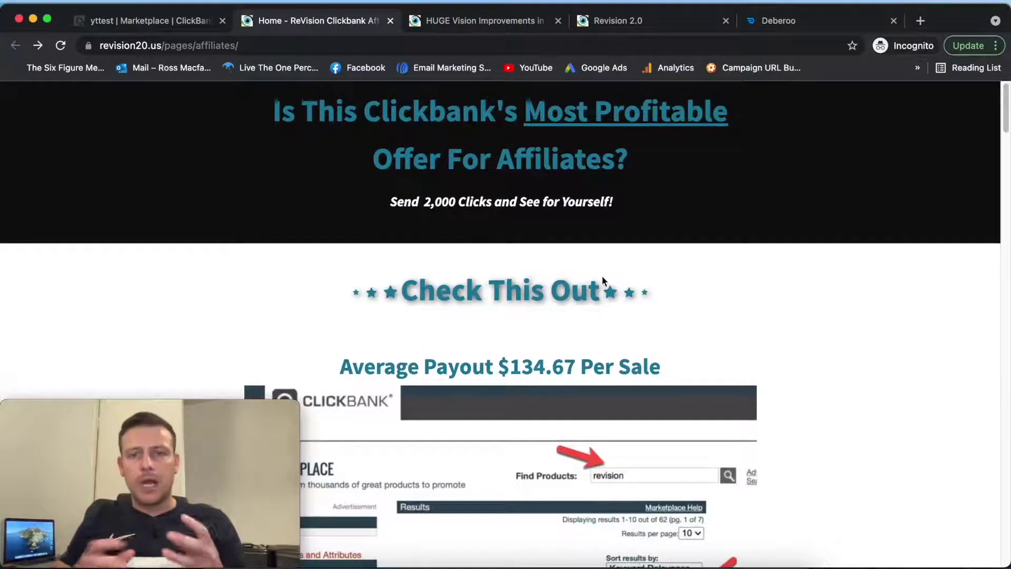
Step: Inspect the Revision 2.0 video sales page, including its supply packages and prices
left_click(624, 24)
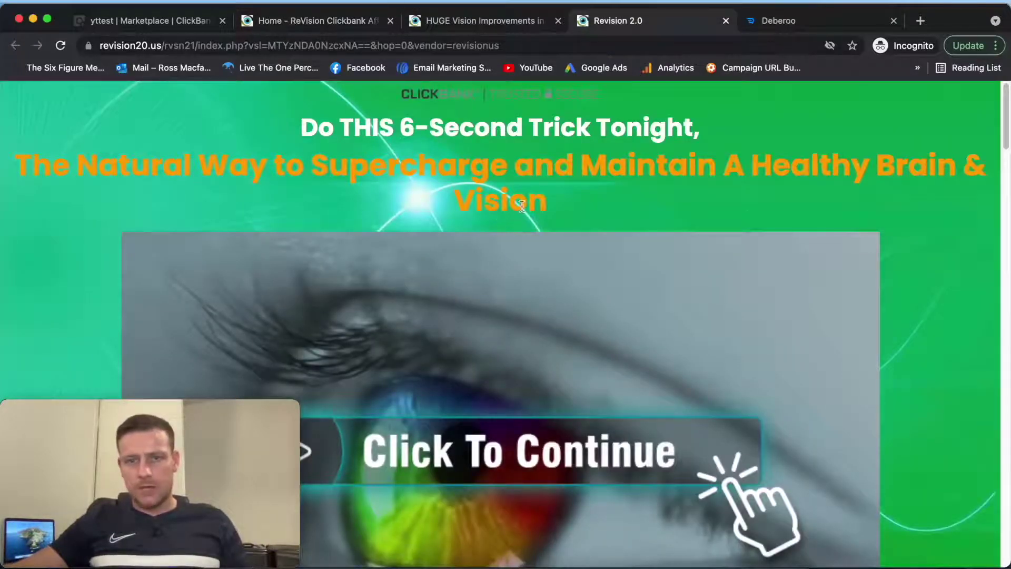
scroll(530, 212, "down", 5)
scroll(600, 209, "down", 7)
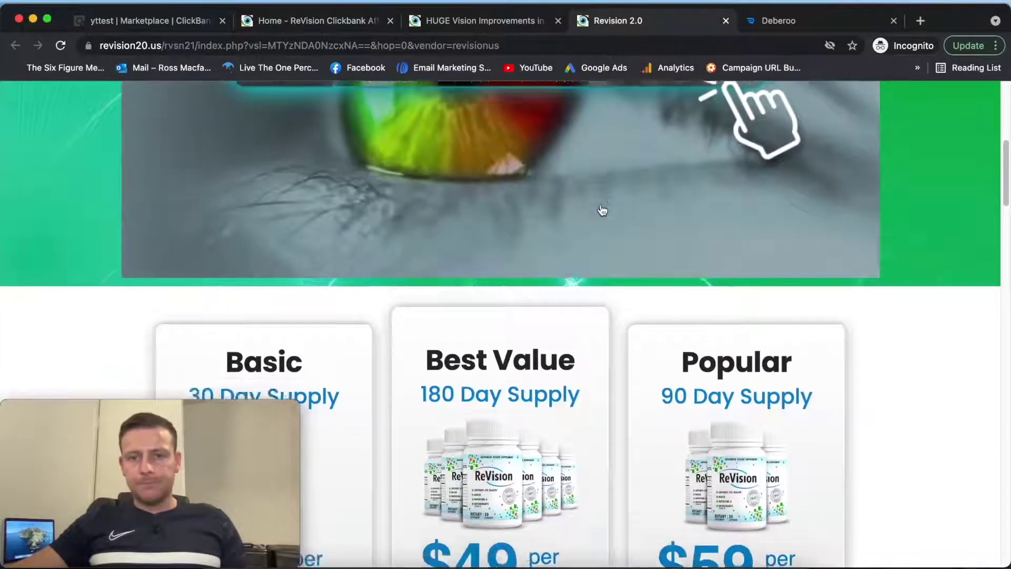
scroll(616, 208, "up", 11)
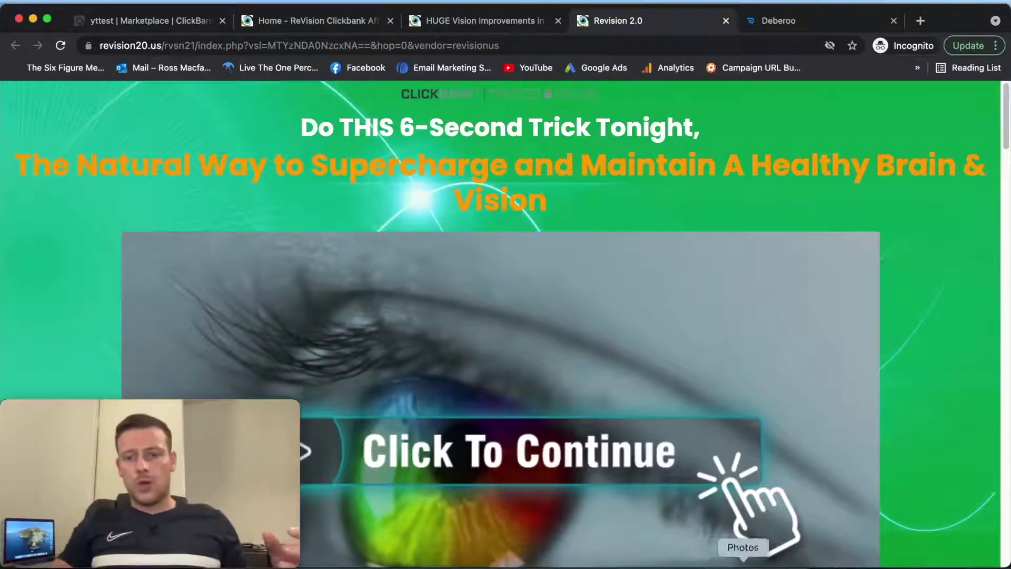
Step: Switch to the Google Docs campaign plan and add "Revision - USA - VSL" after "Find An Offer -" in STEP 1
left_click(32, 18)
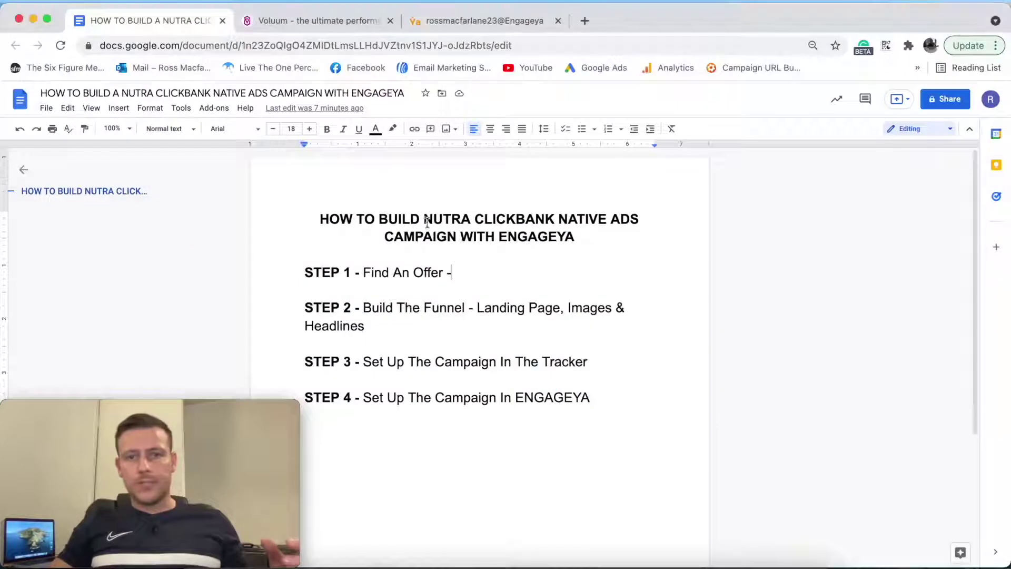
double_click(481, 276)
type("Revis")
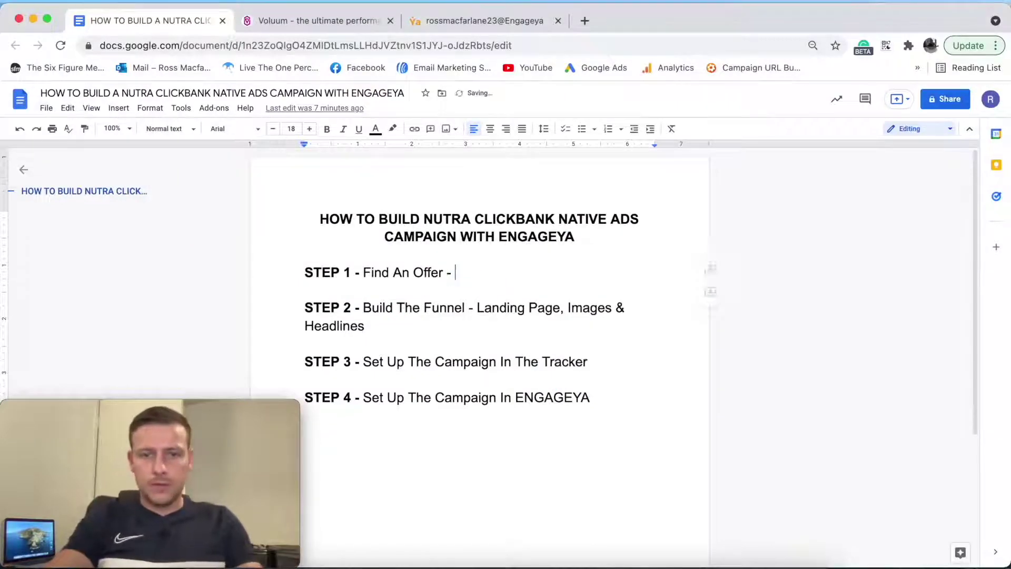
type("ion ")
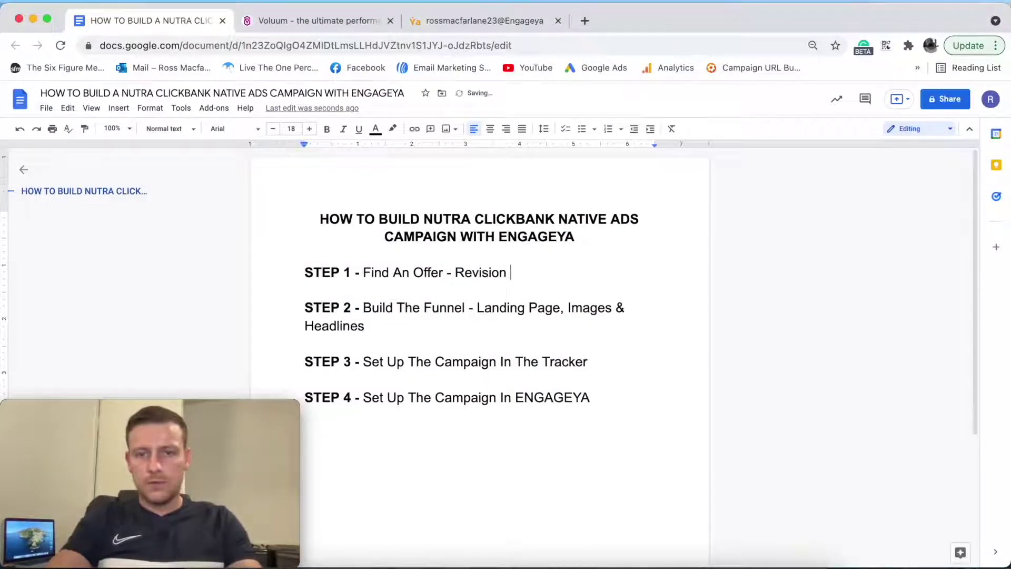
type("- USA ")
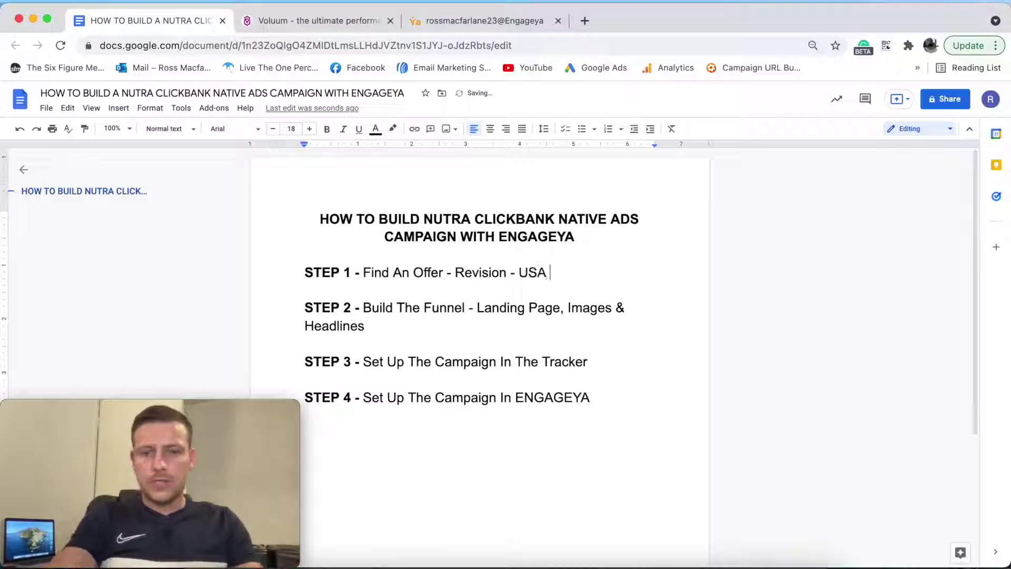
type("0 VSL")
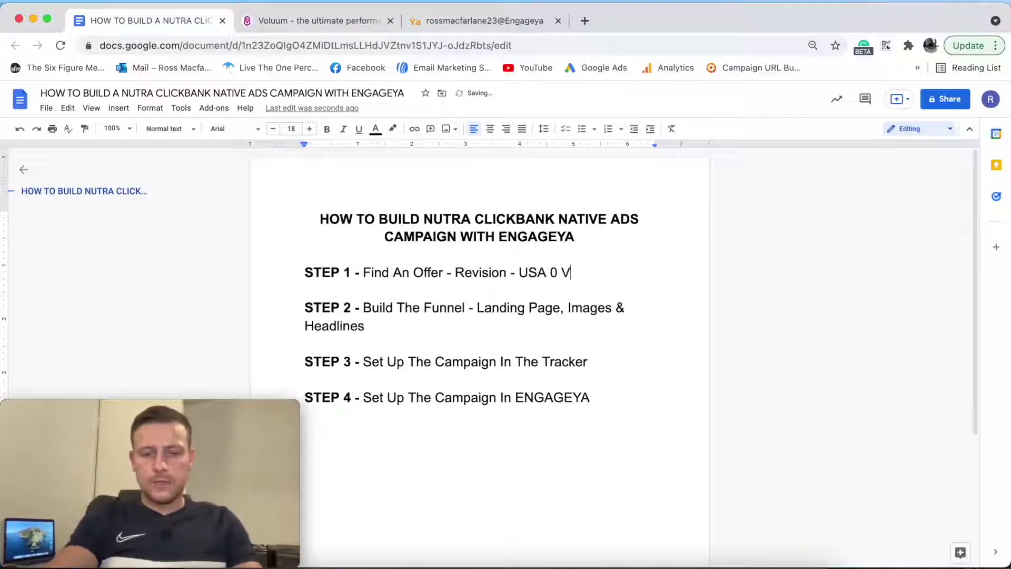
key("BackSpace")
key("BackSpace")
key("BackSpace")
key("BackSpace")
key("BackSpace")
key("BackSpace")
type("- VSL")
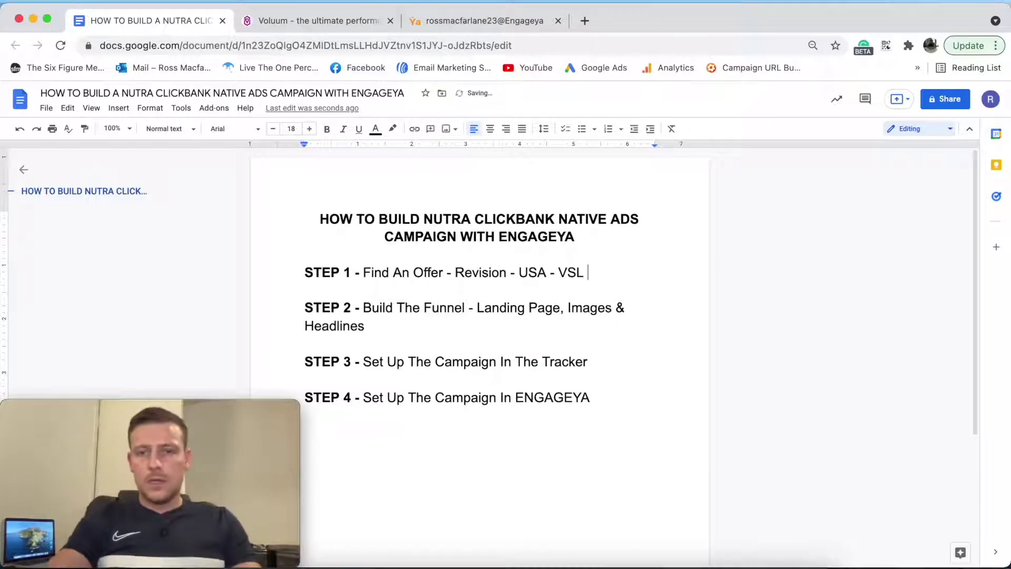
Step: Append "(Pre-sell)" to the end of the STEP 1 line
type(" (Pfre")
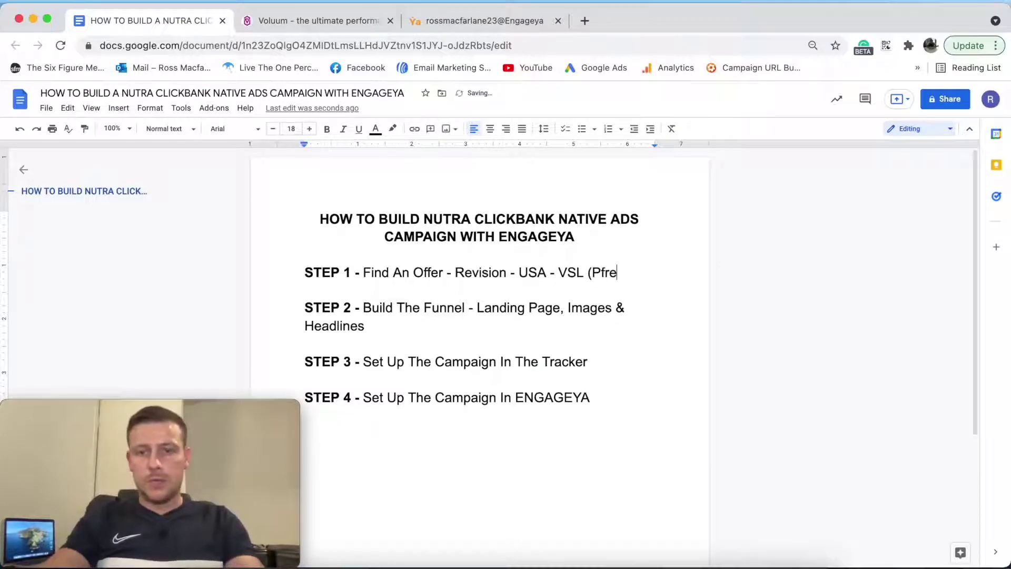
key("BackSpace")
key("BackSpace")
key("BackSpace")
type("re-sell ")
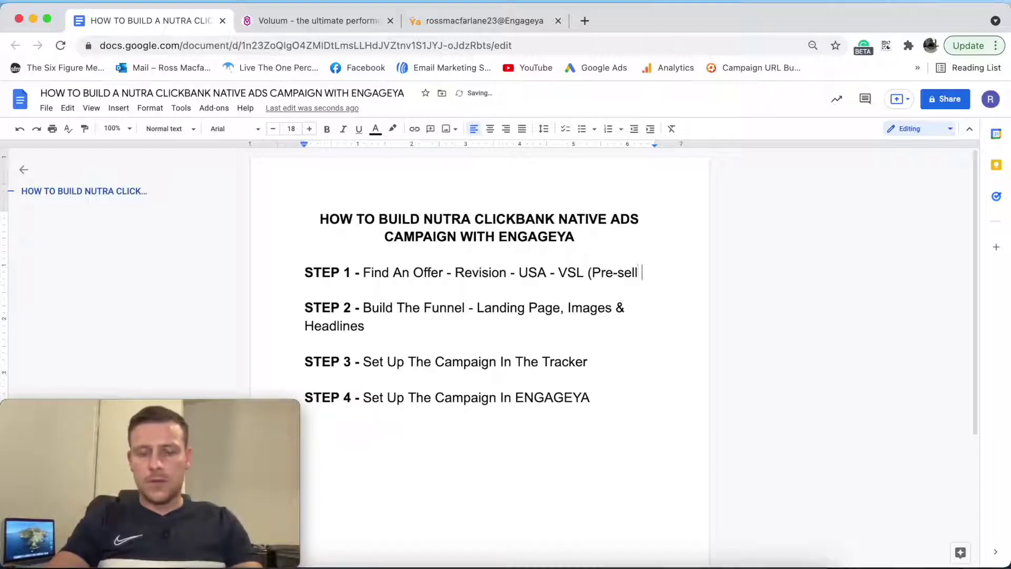
type(")")
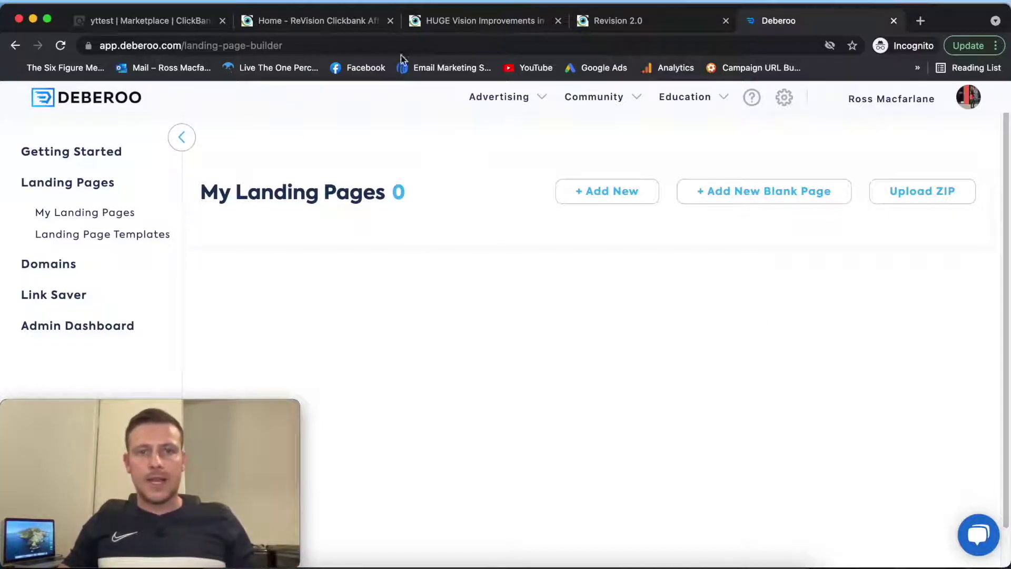
Step: Switch to the Revision presell page in the browser and review its headline, article text and Watch Now call to action
left_click(458, 24)
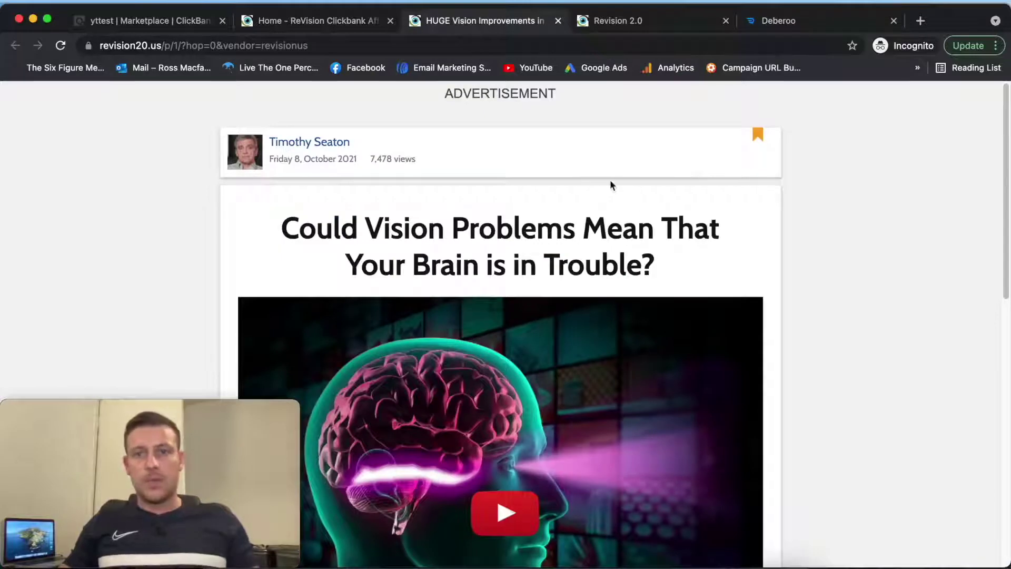
scroll(677, 207, "down", 10)
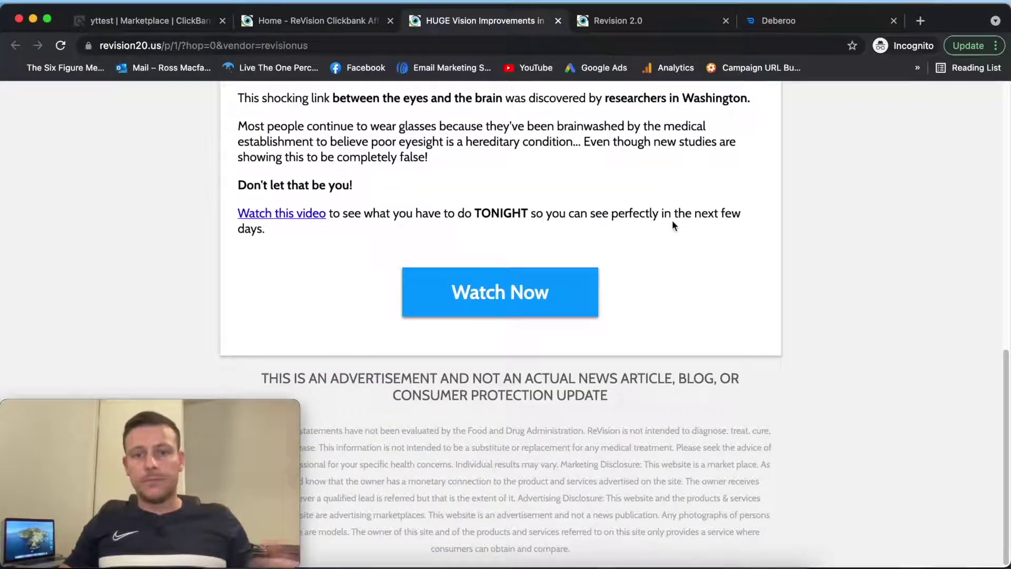
scroll(669, 225, "up", 10)
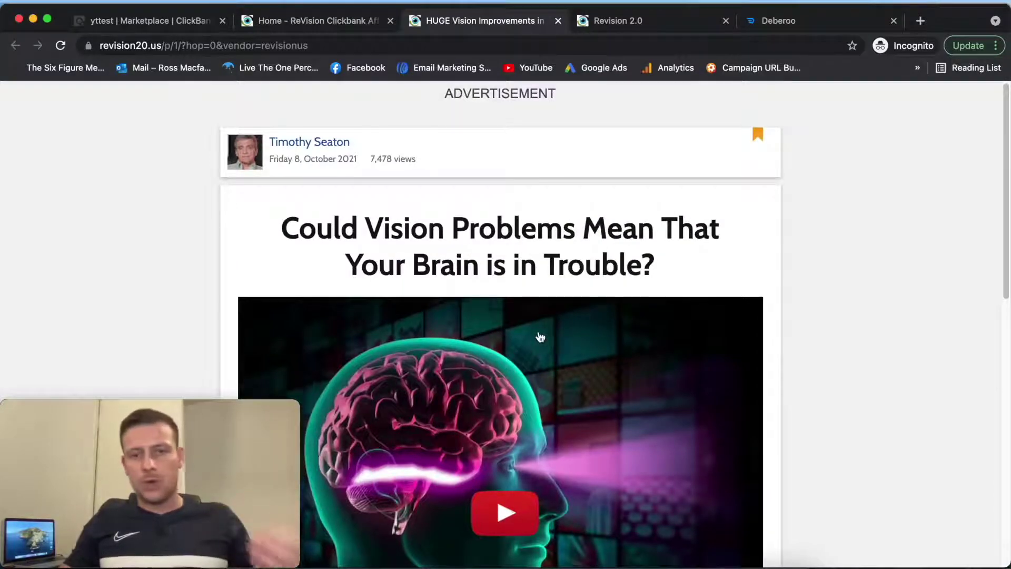
Step: Switch to Deberoo's landing page templates and filter them by the Native traffic source
left_click(769, 21)
left_click(97, 234)
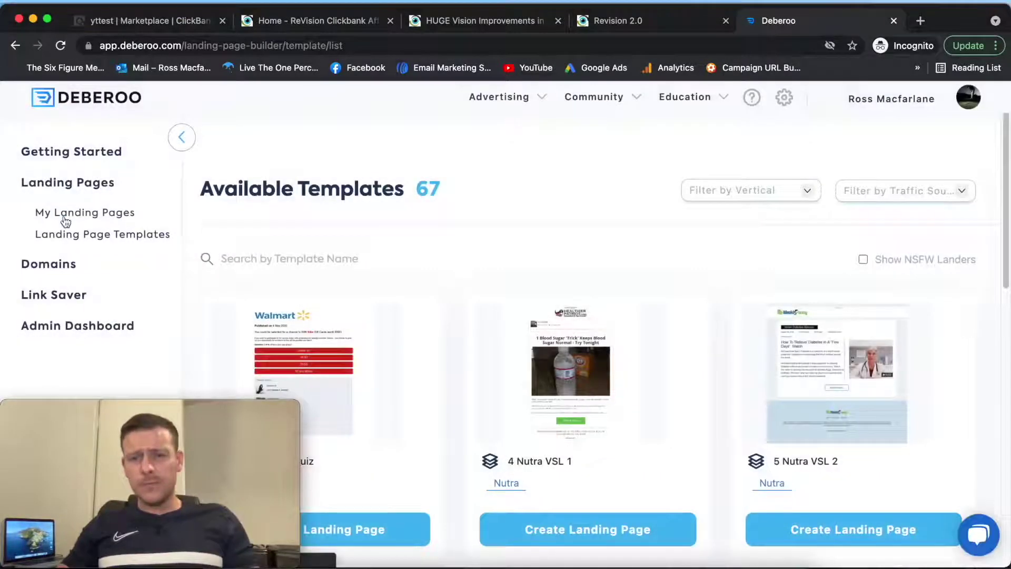
left_click(927, 196)
left_click(914, 220)
left_click(915, 329)
left_click(875, 264)
scroll(884, 315, "down", 2)
scroll(886, 310, "up", 2)
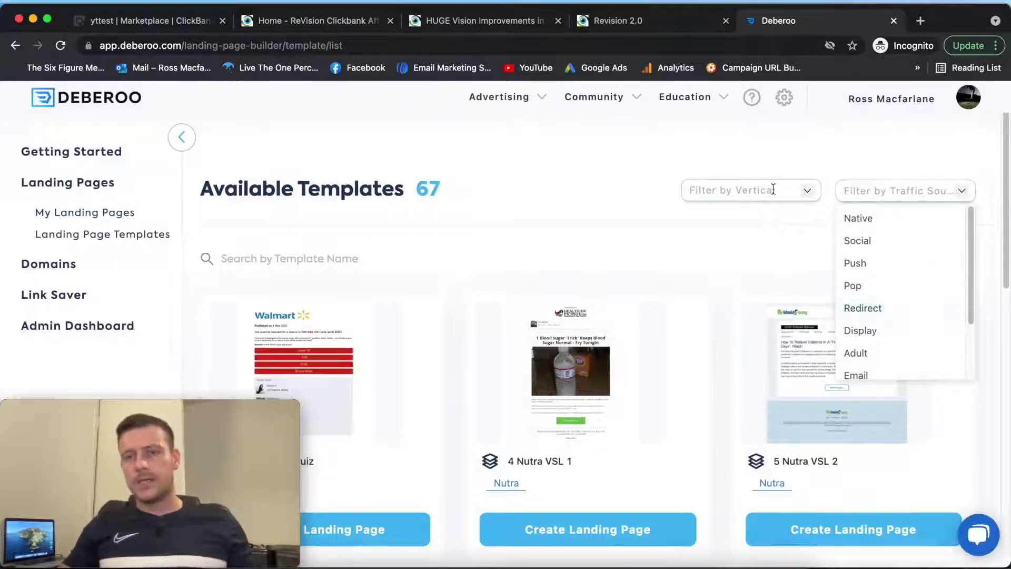
left_click(862, 218)
Step: Try filtering the templates by the Nutra vertical, look through the other verticals, and clear the vertical filter
left_click(767, 193)
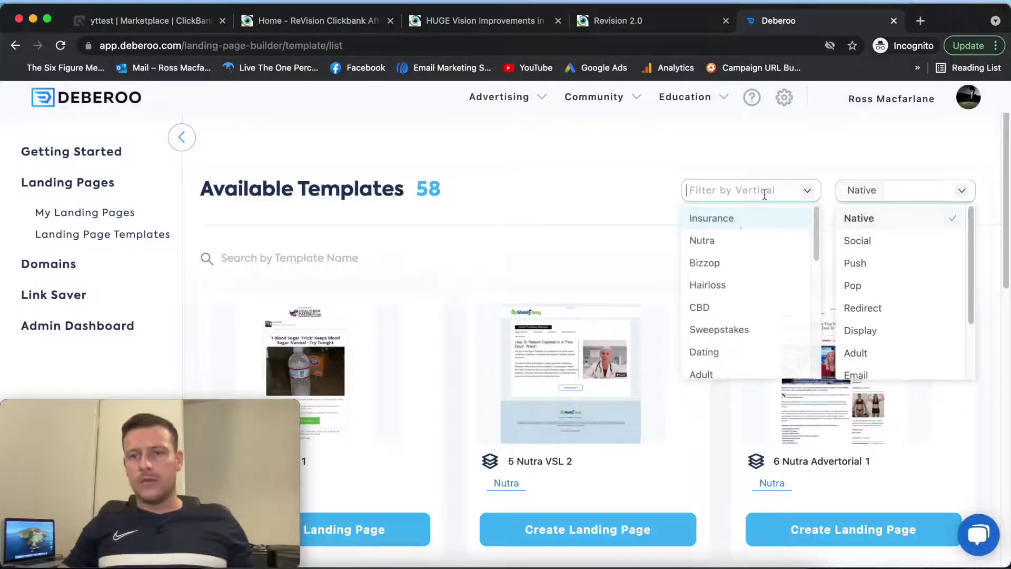
left_click(732, 242)
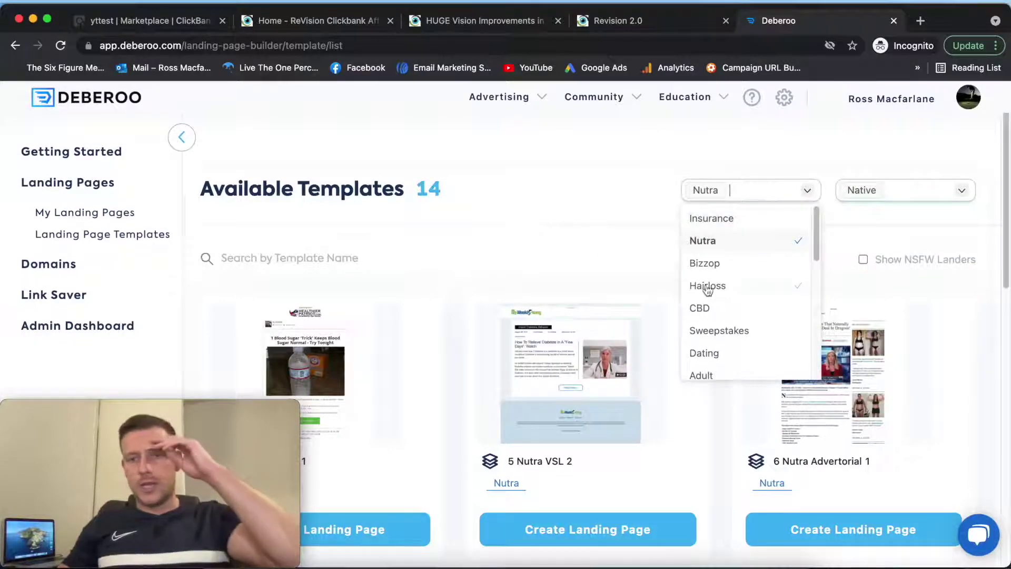
scroll(716, 291, "down", 5)
scroll(715, 290, "down", 2)
scroll(716, 290, "up", 6)
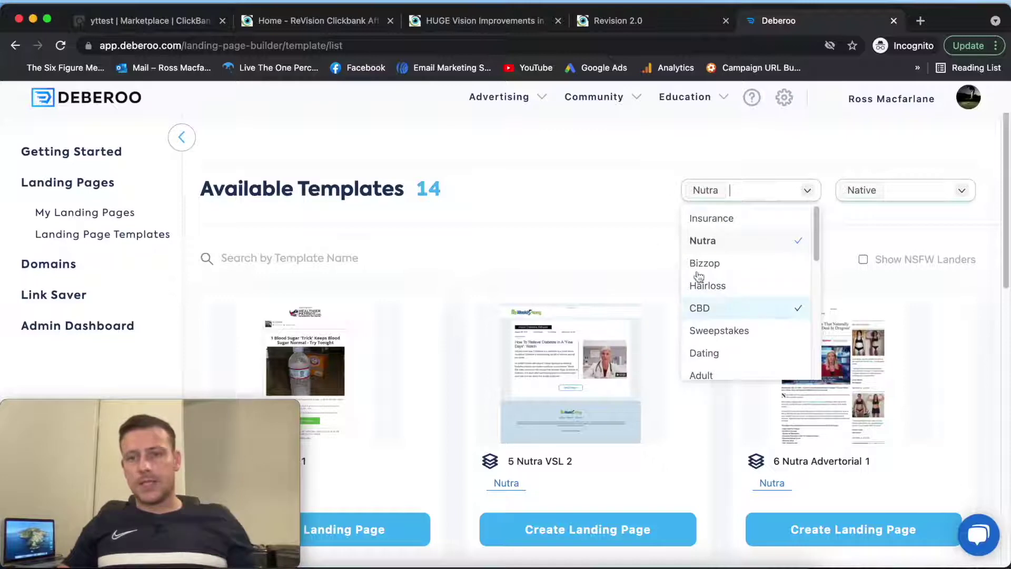
left_click(721, 243)
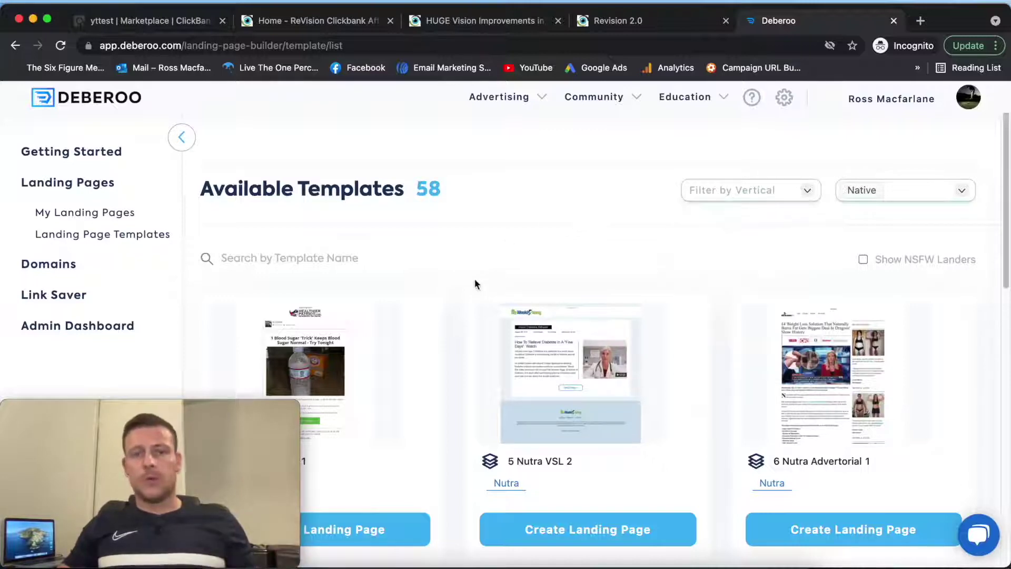
Step: Create a landing page named "Revision 1" from the 4 Nutra VSL 1 template
scroll(474, 274, "down", 2)
scroll(483, 263, "down", 2)
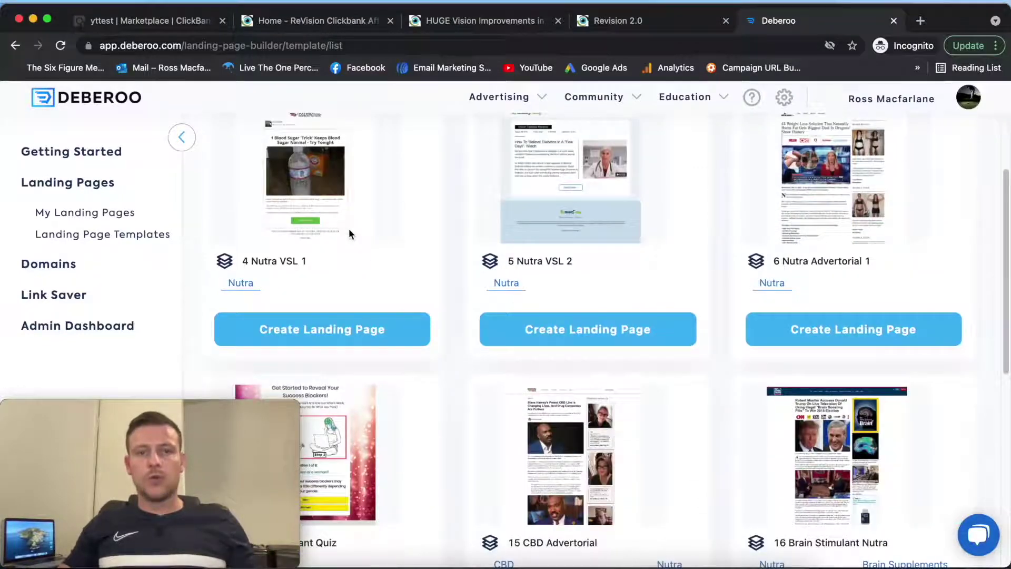
left_click(353, 327)
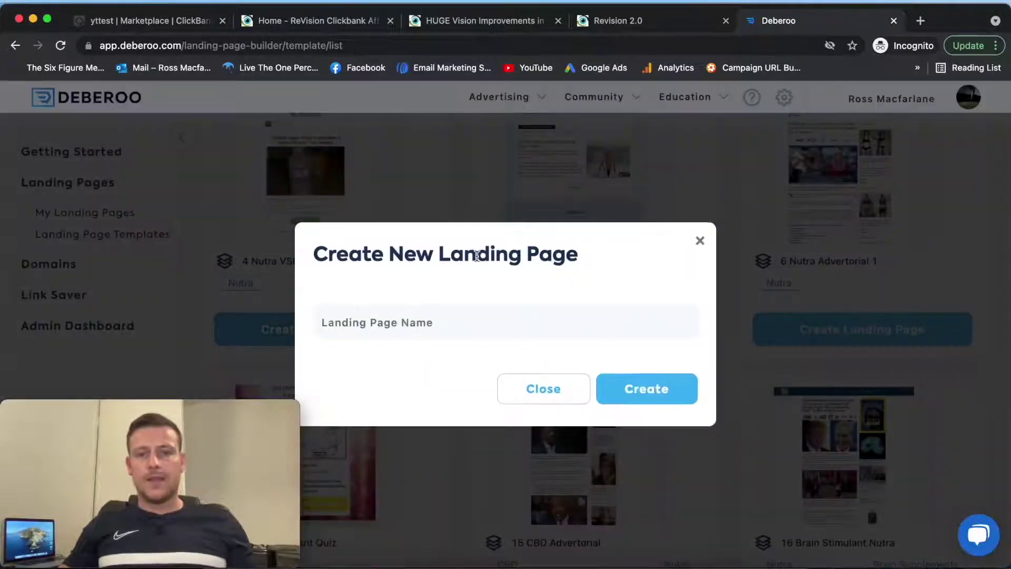
left_click(404, 323)
type("Rev")
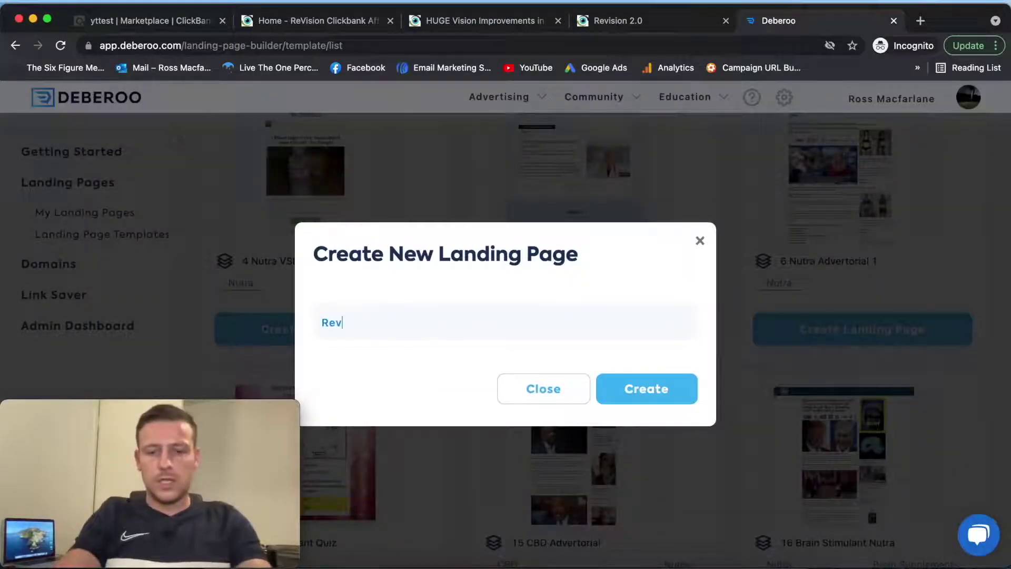
type("ision 1")
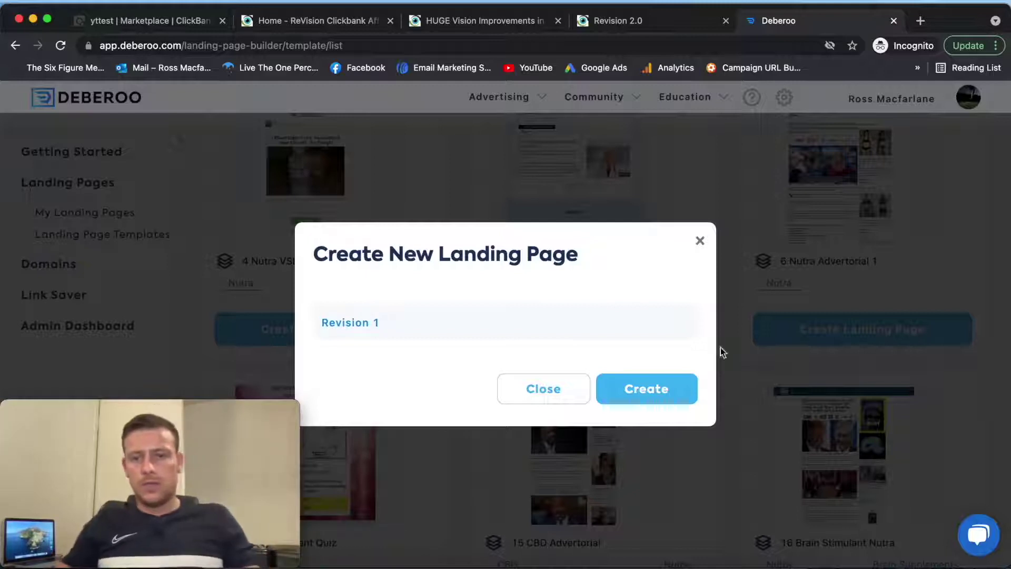
left_click(638, 408)
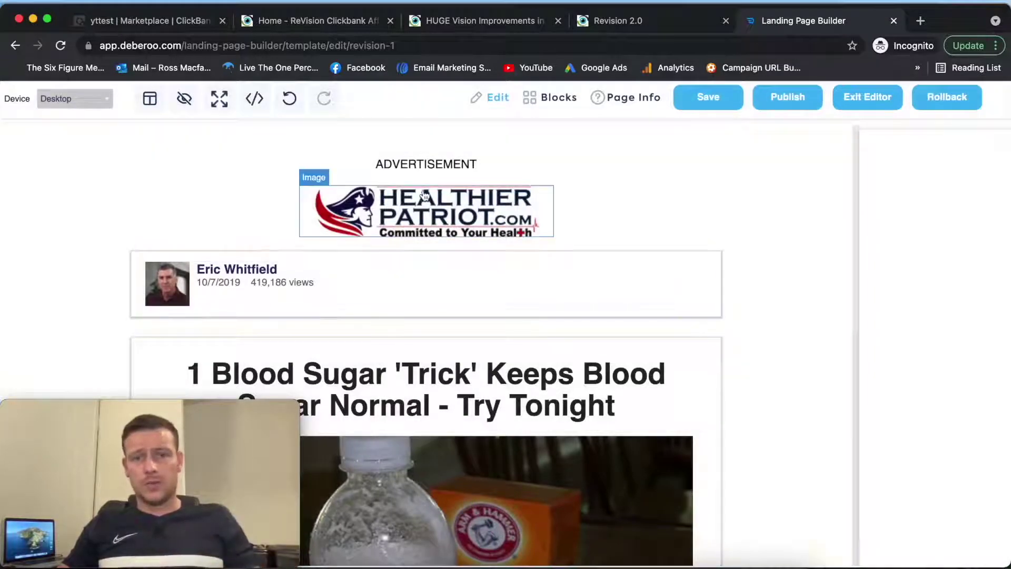
Step: Using the Revision presell page as reference, replace the blood sugar headline with "Could Vision Problems Be The Root Cause Of Brain Troubles (Watch Now)"
left_click(624, 23)
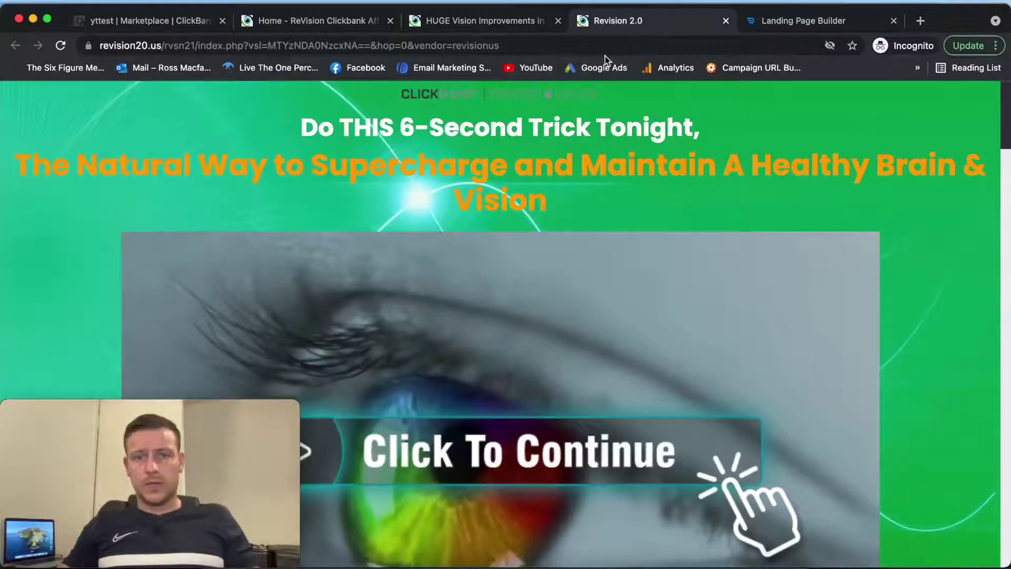
left_click(485, 23)
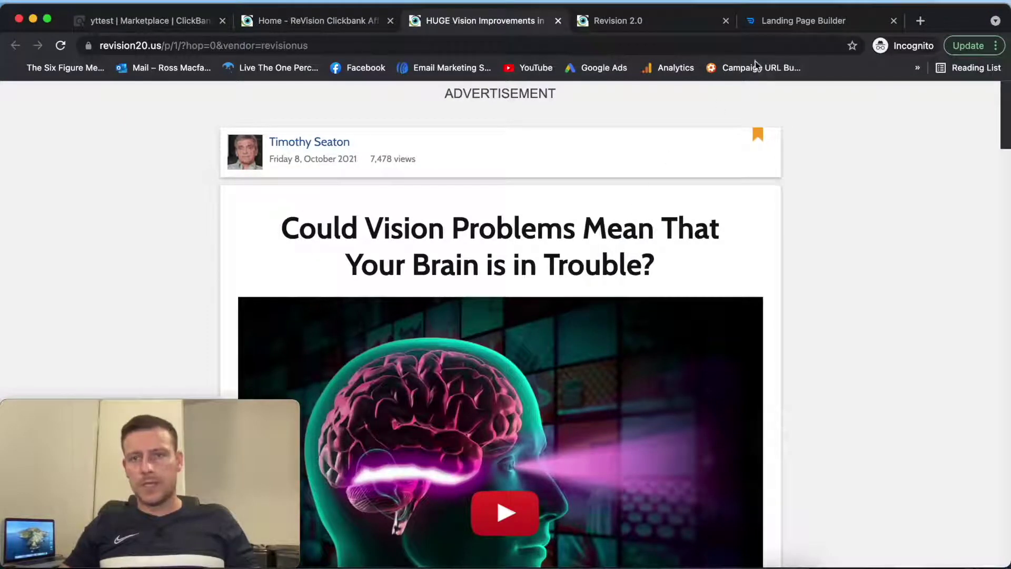
left_click(768, 26)
scroll(595, 274, "down", 3)
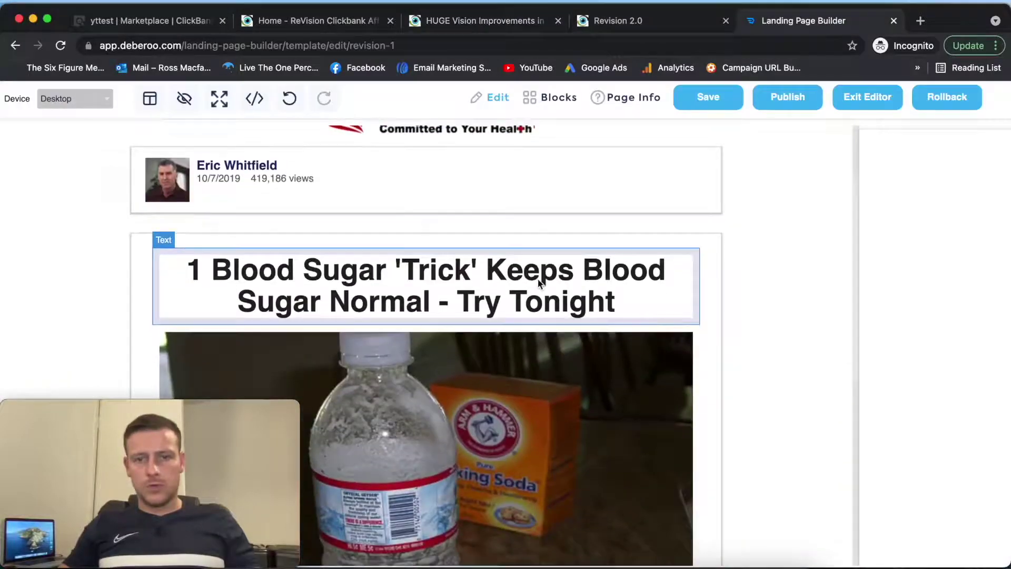
double_click(611, 280)
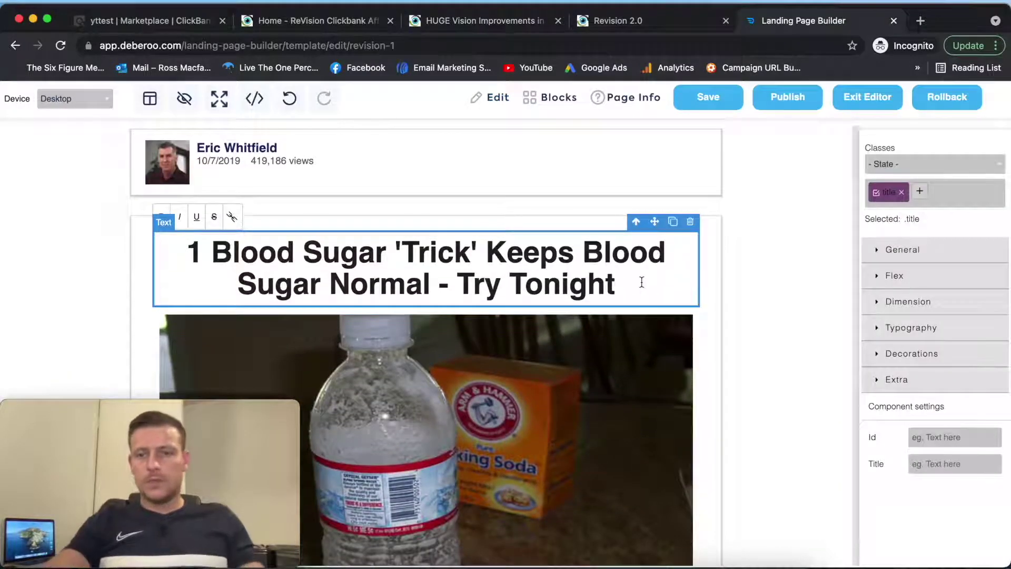
key("BackSpace")
key("BackSpace")
key("BackSpace")
key("BackSpace")
key("BackSpace")
key("BackSpace")
key("BackSpace")
key("BackSpace")
key("BackSpace")
key("BackSpace")
key("BackSpace")
key("BackSpace")
key("BackSpace")
key("BackSpace")
key("BackSpace")
key("BackSpace")
key("BackSpace")
key("BackSpace")
key("BackSpace")
key("BackSpace")
key("BackSpace")
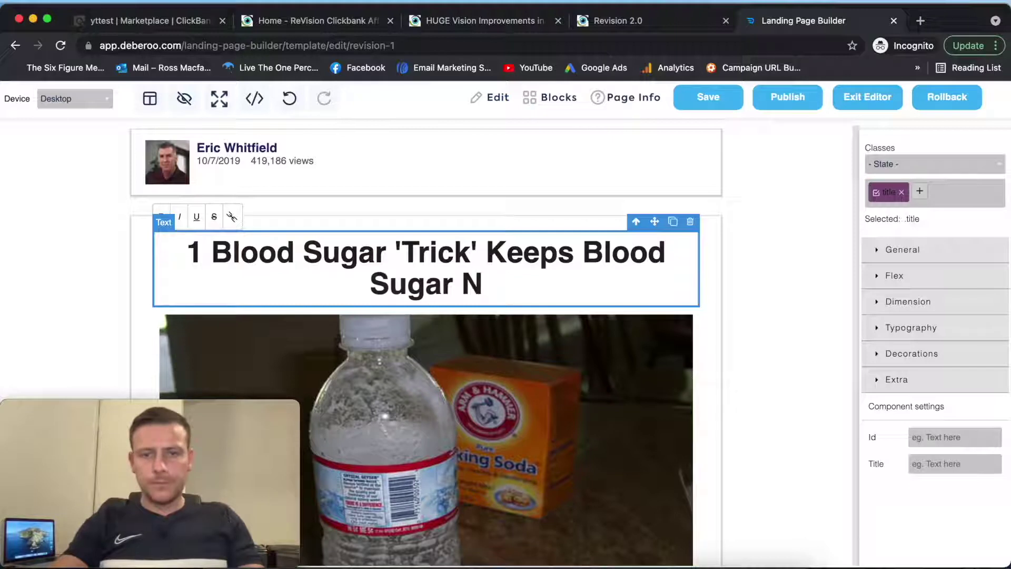
key("BackSpace")
key("BackSpace")
key("BackSpace")
key("BackSpace")
key("BackSpace")
key("BackSpace")
key("BackSpace")
key("BackSpace")
key("BackSpace")
key("BackSpace")
key("BackSpace")
key("BackSpace")
key("BackSpace")
key("BackSpace")
key("BackSpace")
key("BackSpace")
key("BackSpace")
key("BackSpace")
key("BackSpace")
key("BackSpace")
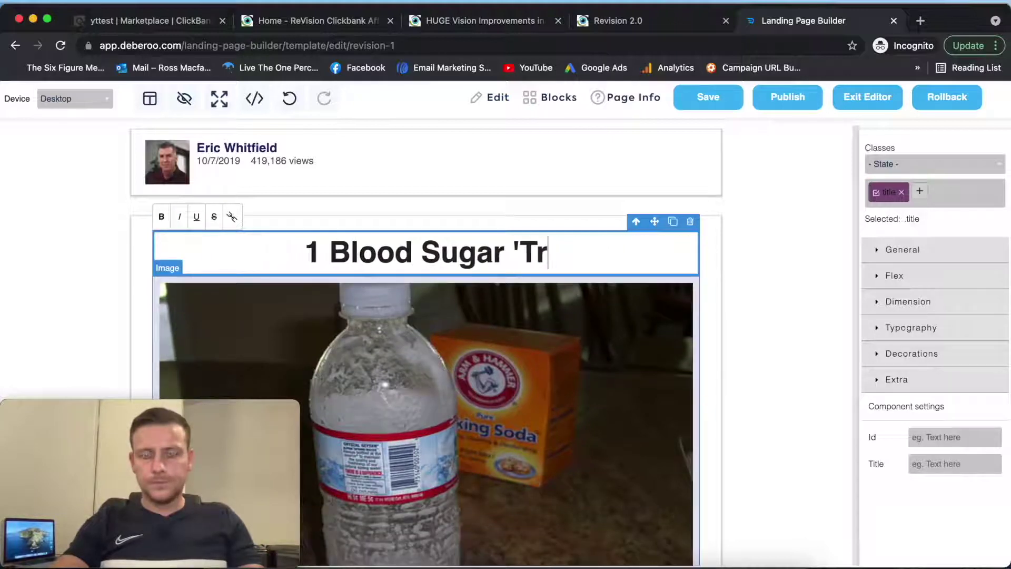
key("BackSpace")
key("BackSpace")
key("BackSpace")
key("BackSpace")
key("BackSpace")
key("BackSpace")
key("BackSpace")
key("BackSpace")
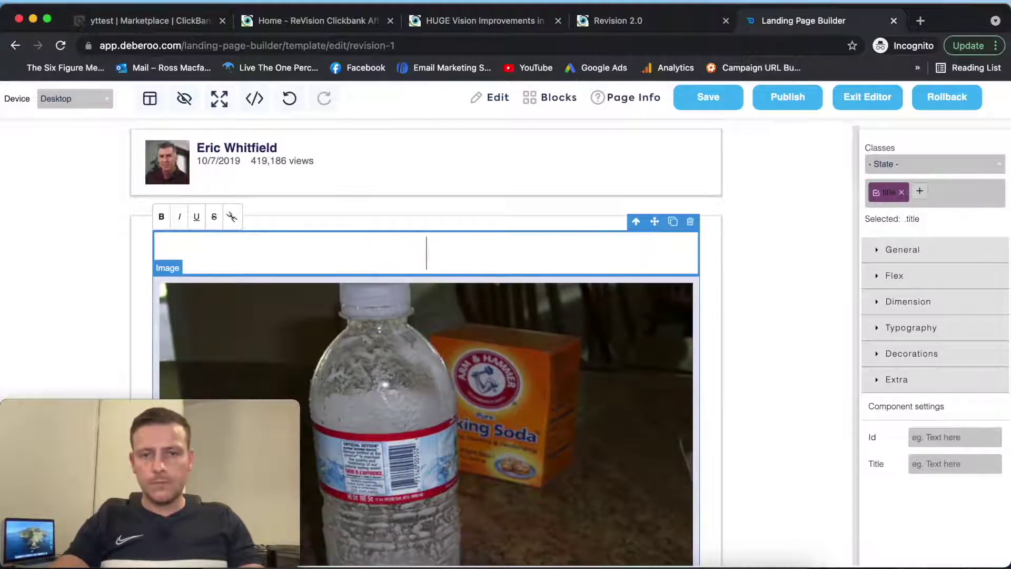
type("Could Visop")
type("on ")
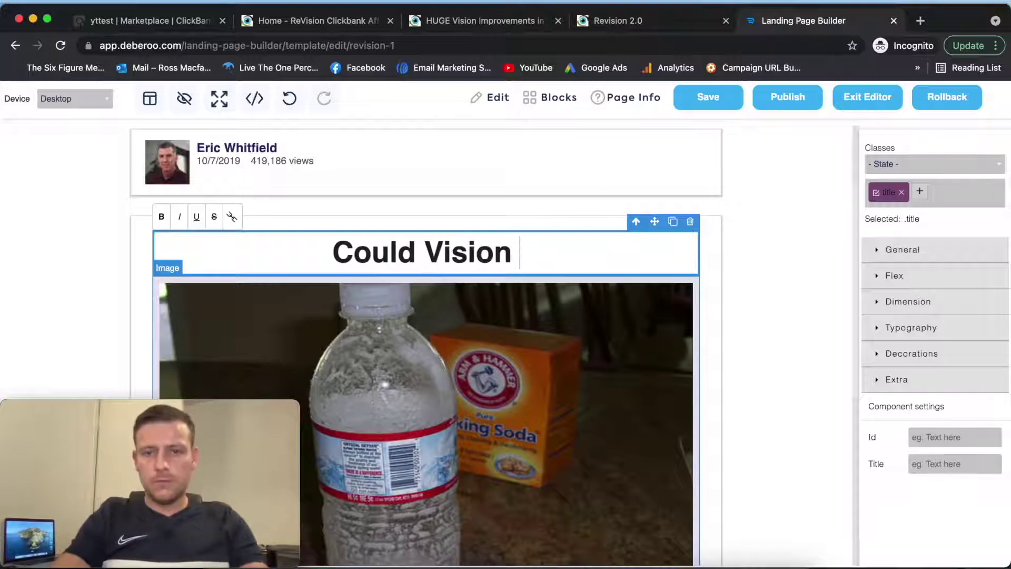
type("Problem")
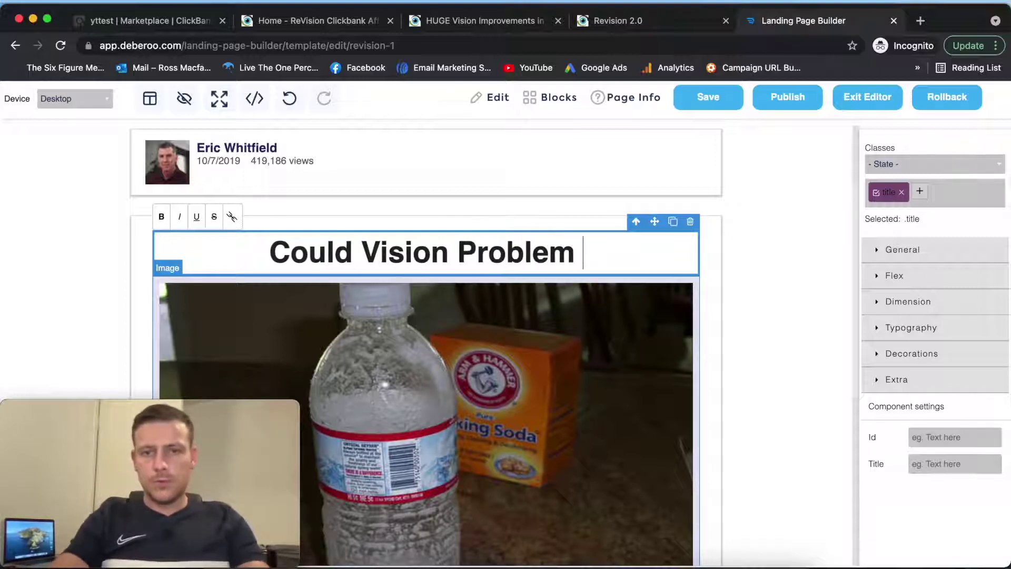
type("s Be ")
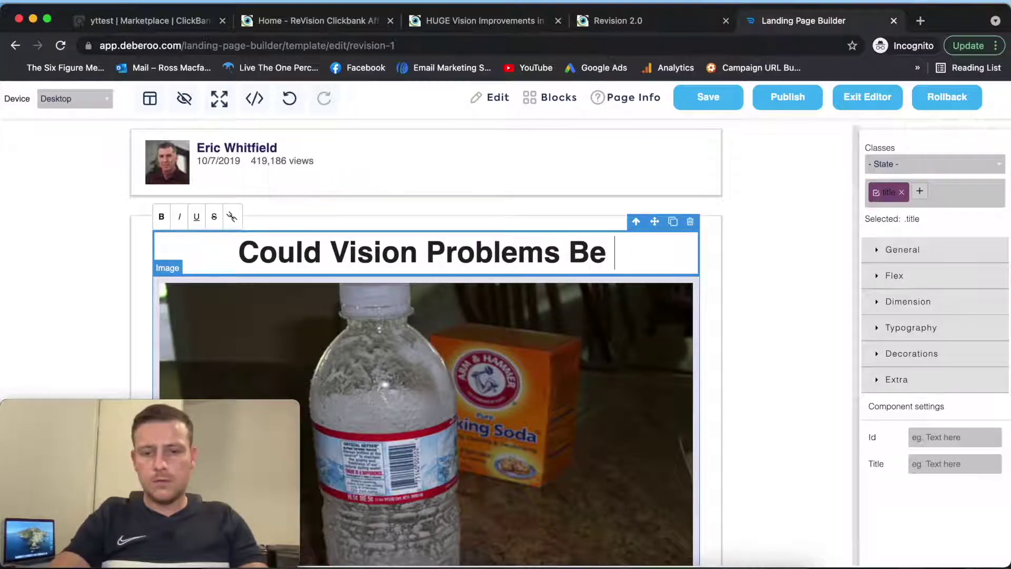
type("The Root")
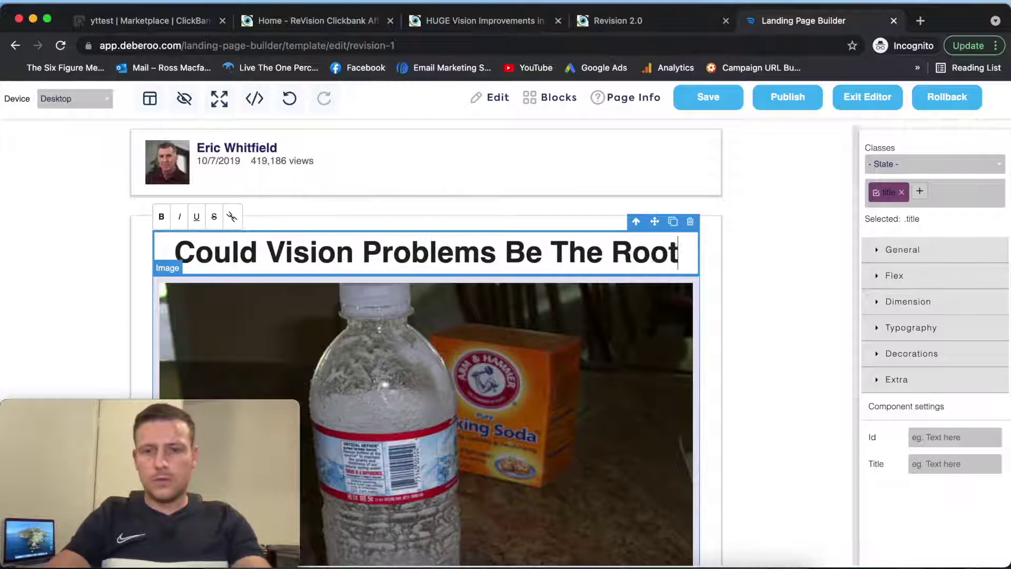
type(" Caus")
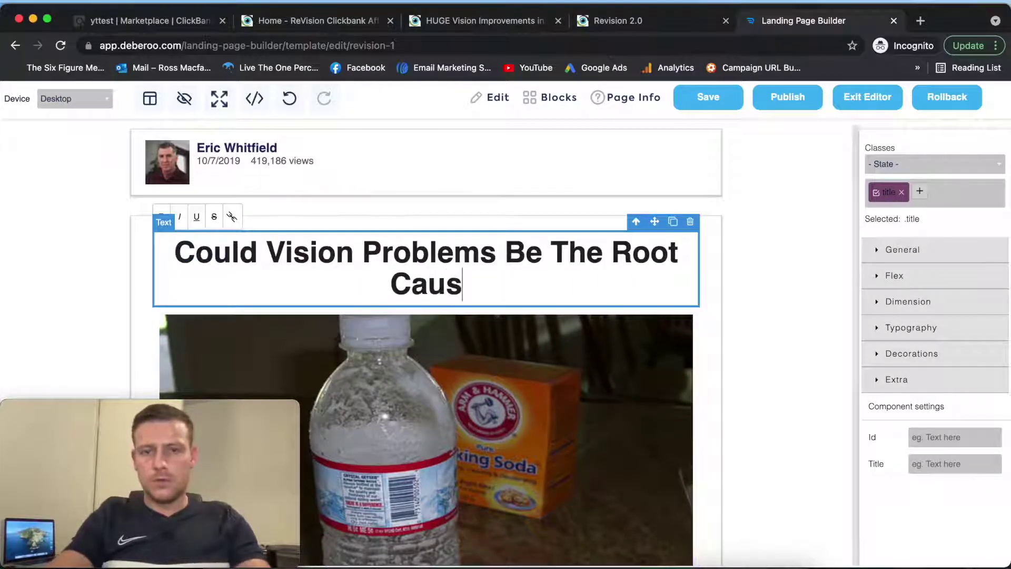
type("e Of Brain")
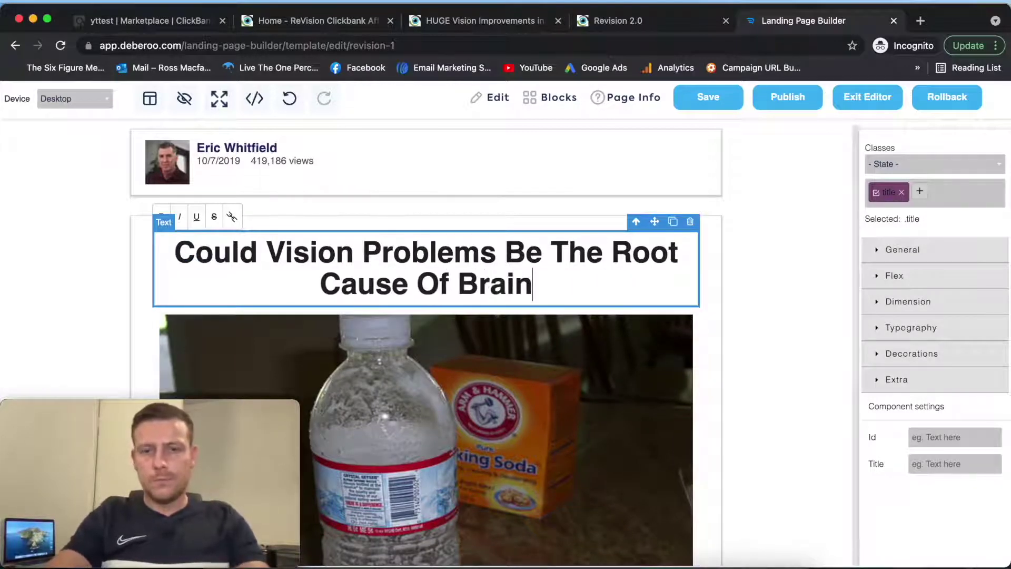
type(" Troubles")
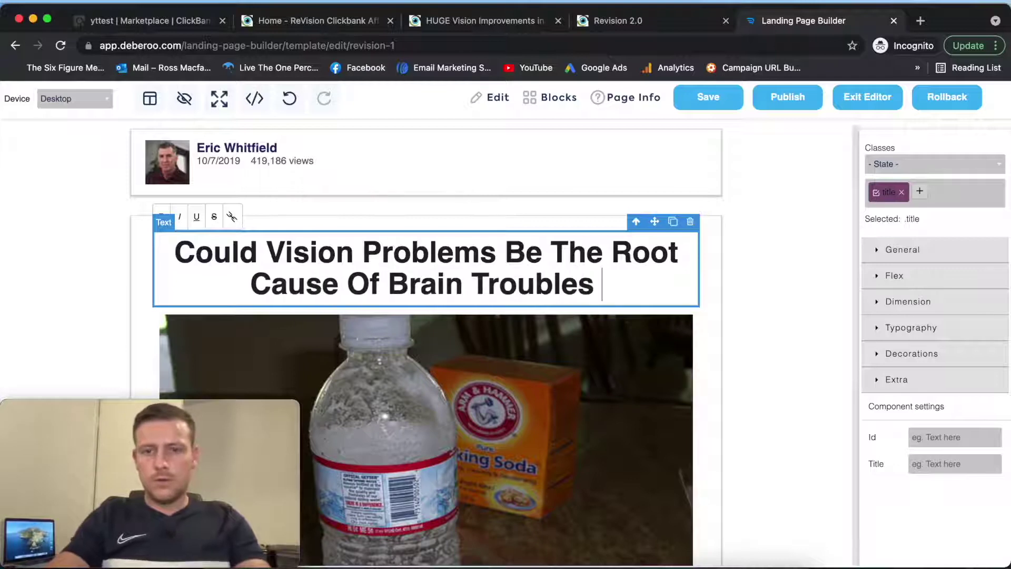
type(" (w")
key("BackSpace")
type("Wacth")
key("BackSpace")
key("BackSpace")
key("BackSpace")
type("t")
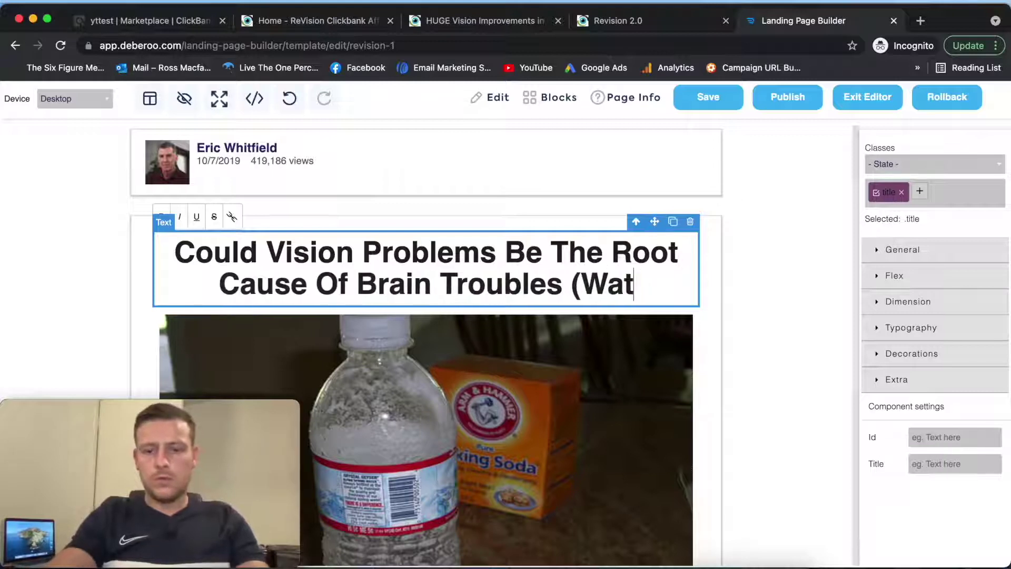
type("ch Now)")
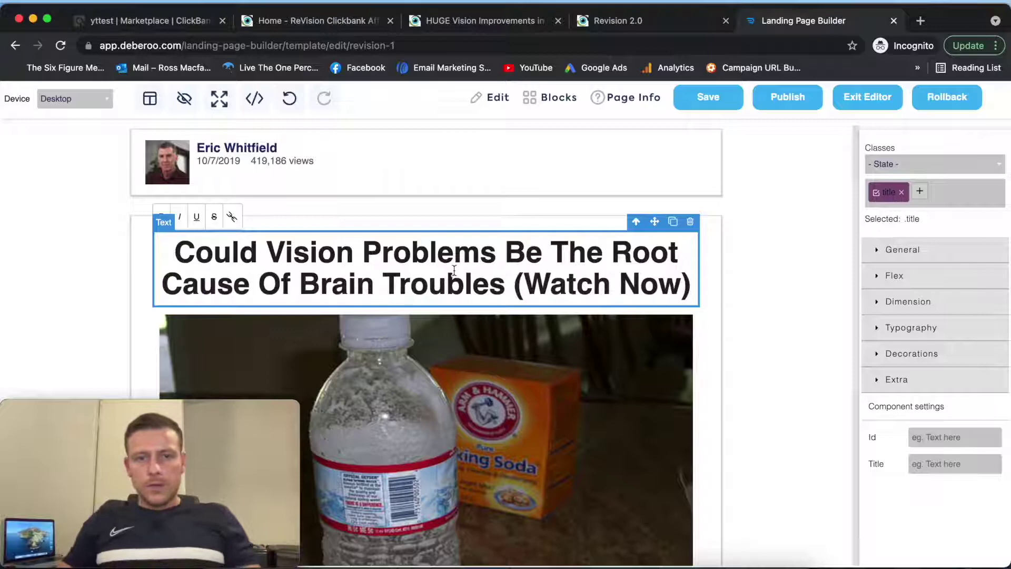
Step: Compare the landing page headline with the headline on the Revision presell page
left_click(490, 21)
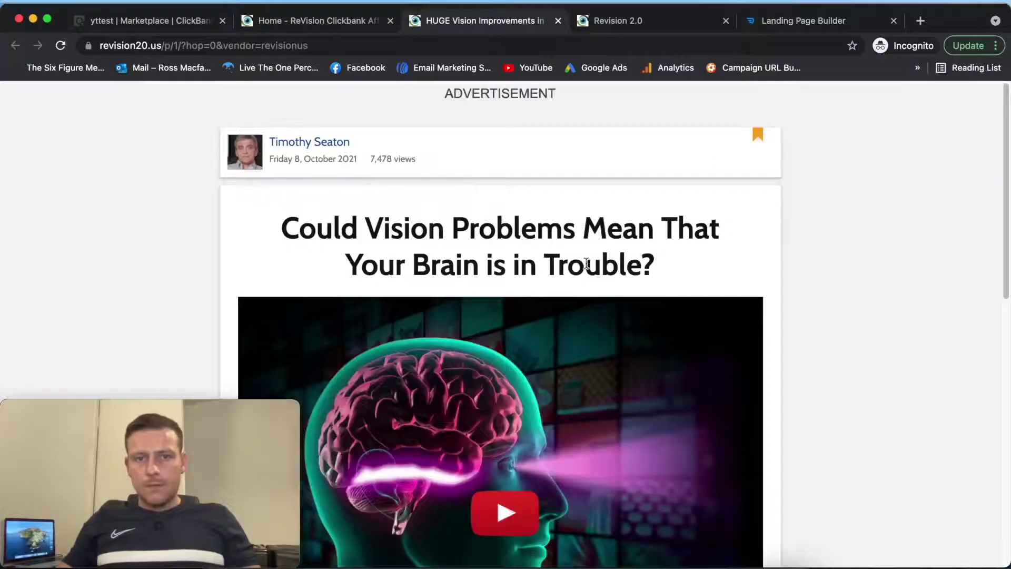
left_click(819, 20)
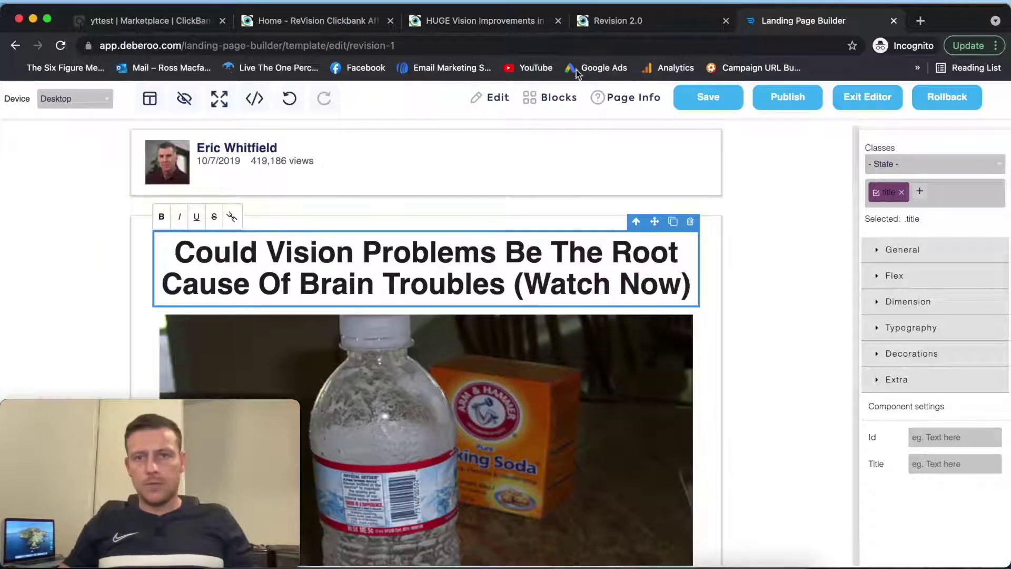
left_click(485, 21)
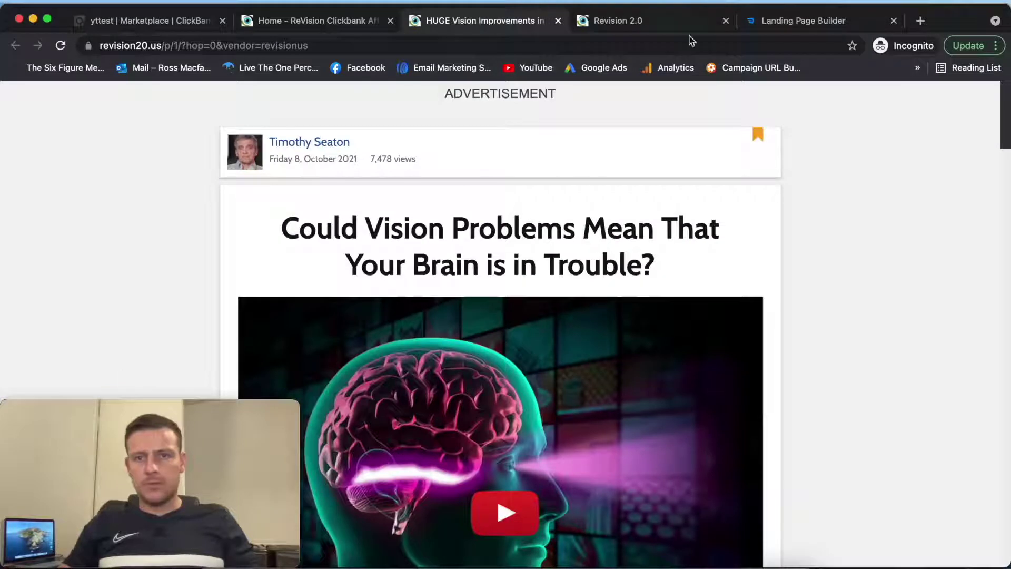
left_click(803, 23)
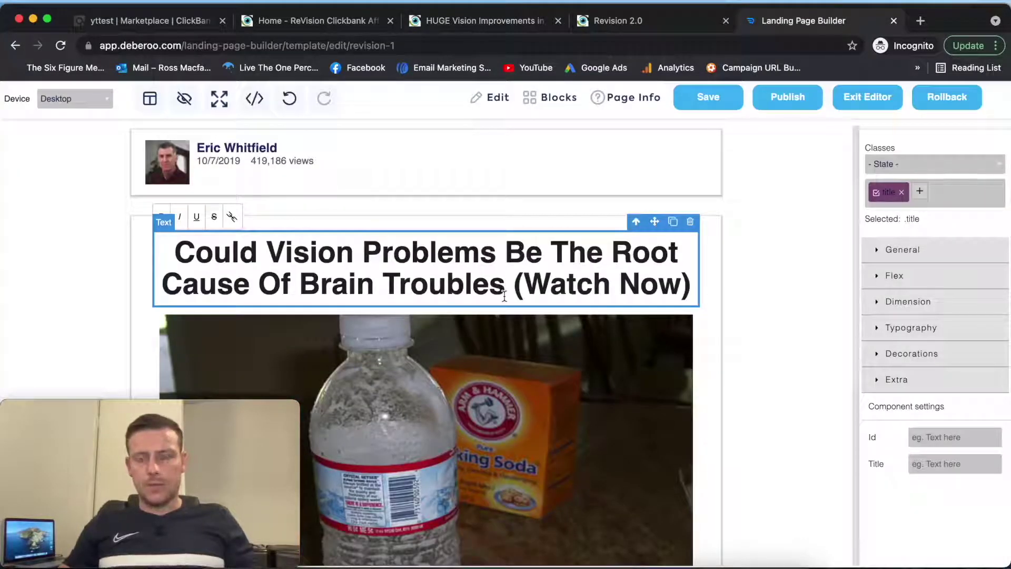
Step: Open thesaurus.com in a new tab and accept all cookies
left_click(920, 21)
type("th")
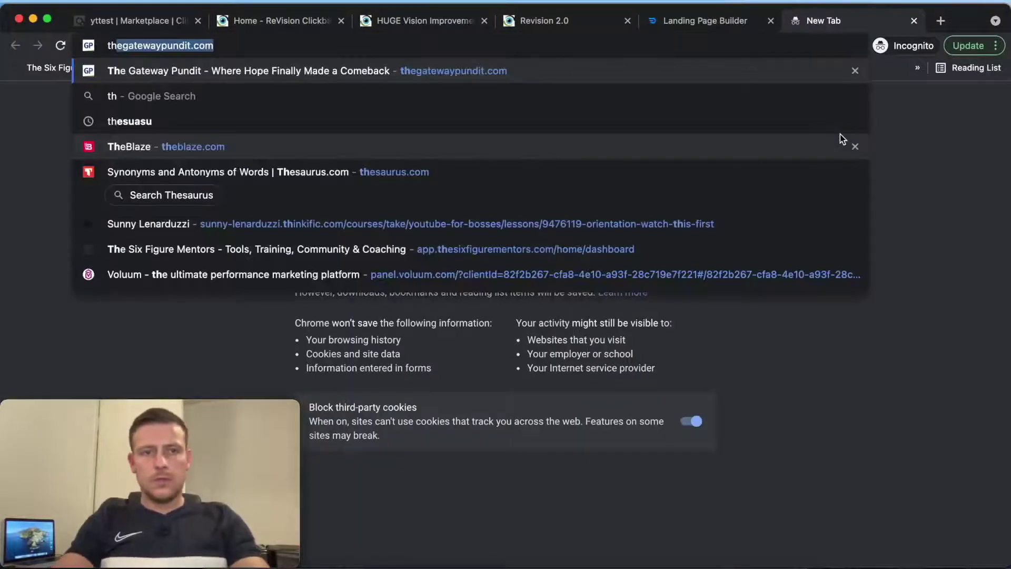
type("esaurus")
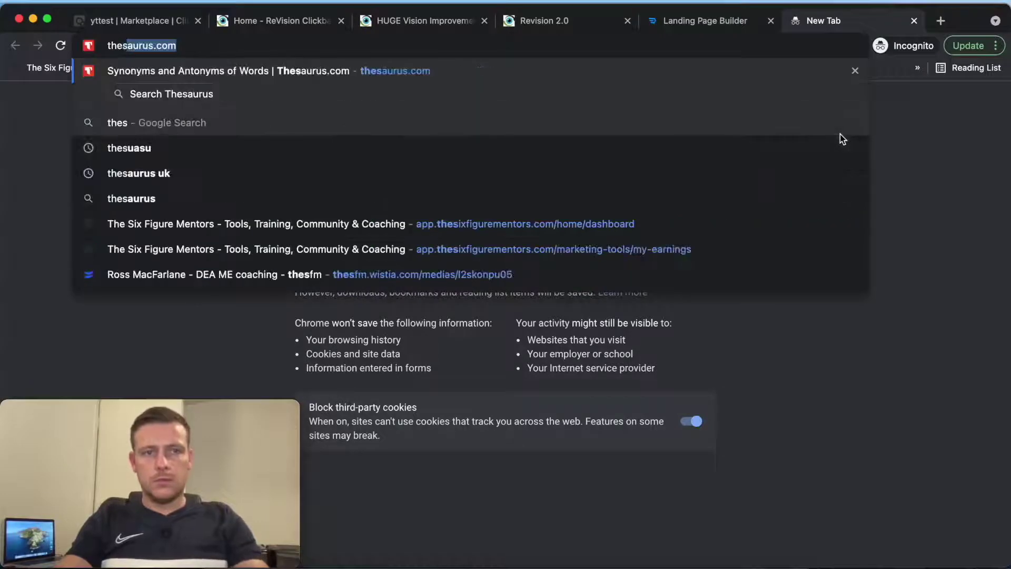
key("Return")
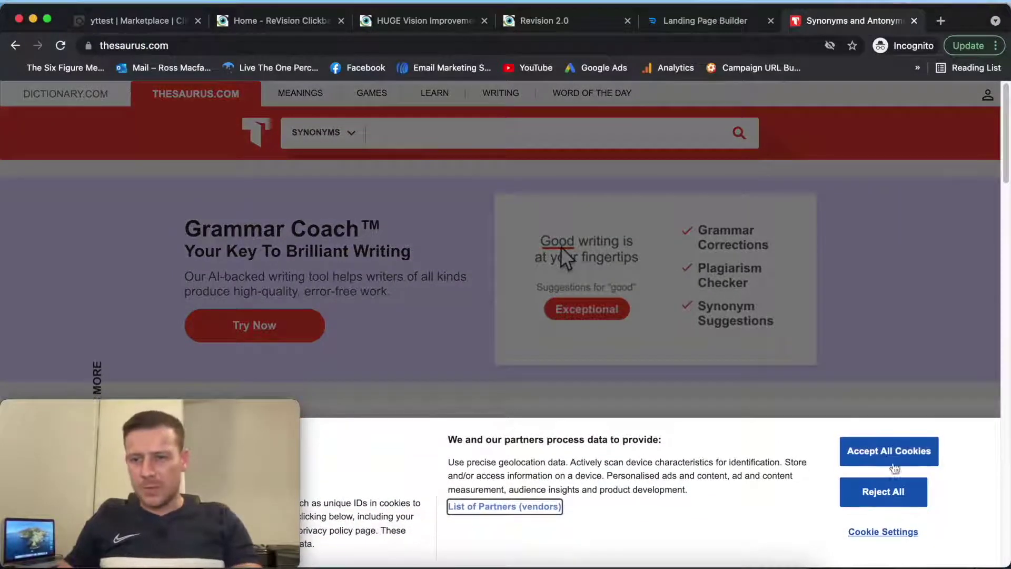
left_click(895, 459)
Step: Look up synonyms for "trouble" and weigh them against the wording of the landing page headline
left_click(390, 142)
type("troubles")
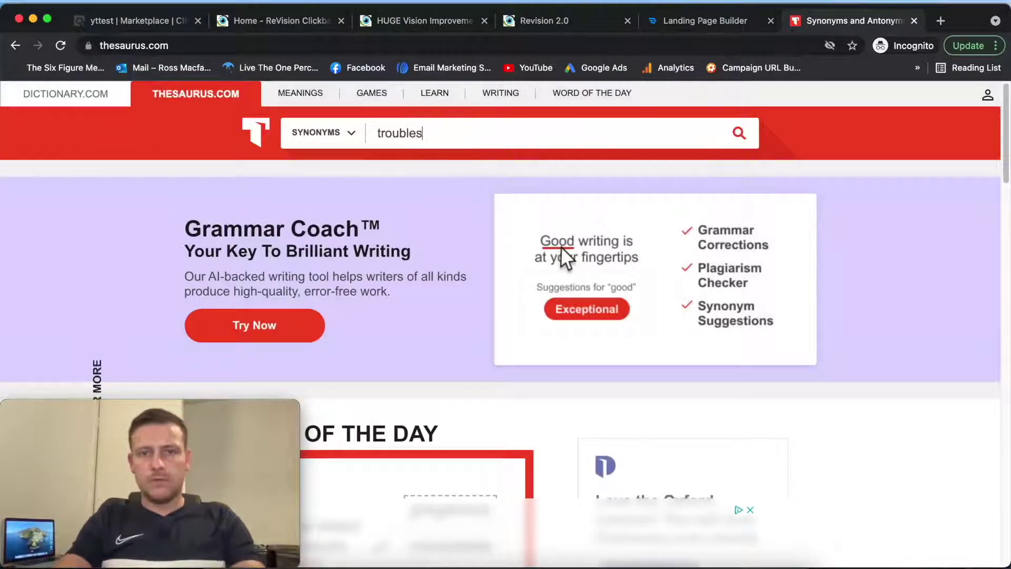
key("BackSpace")
key("Return")
scroll(379, 228, "down", 4)
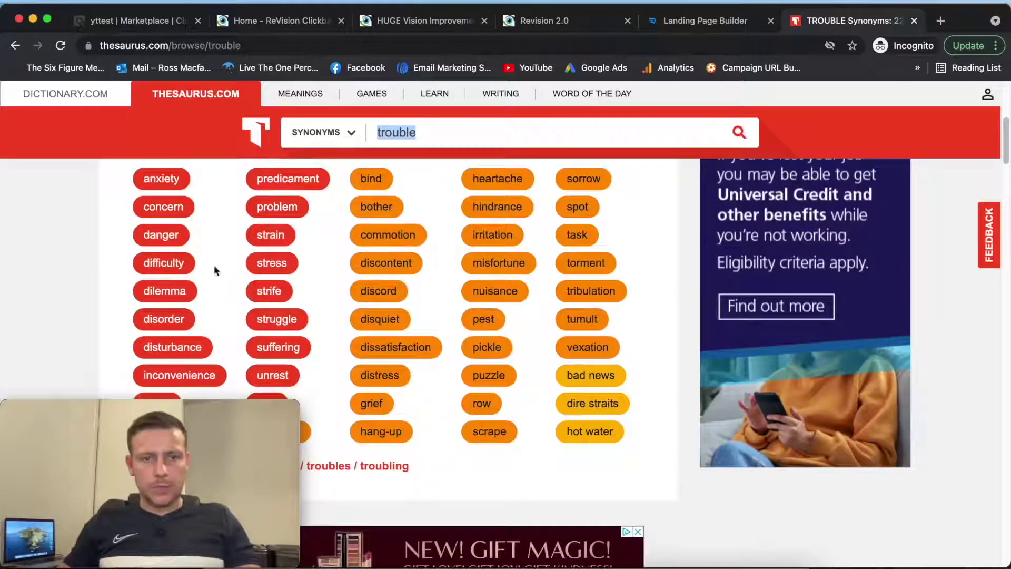
left_click(684, 24)
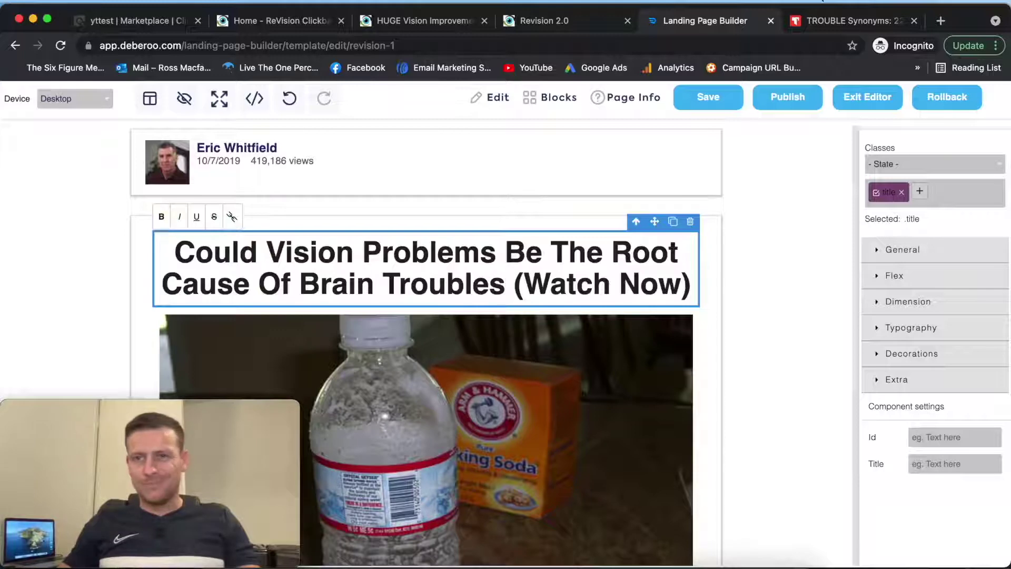
left_click(824, 19)
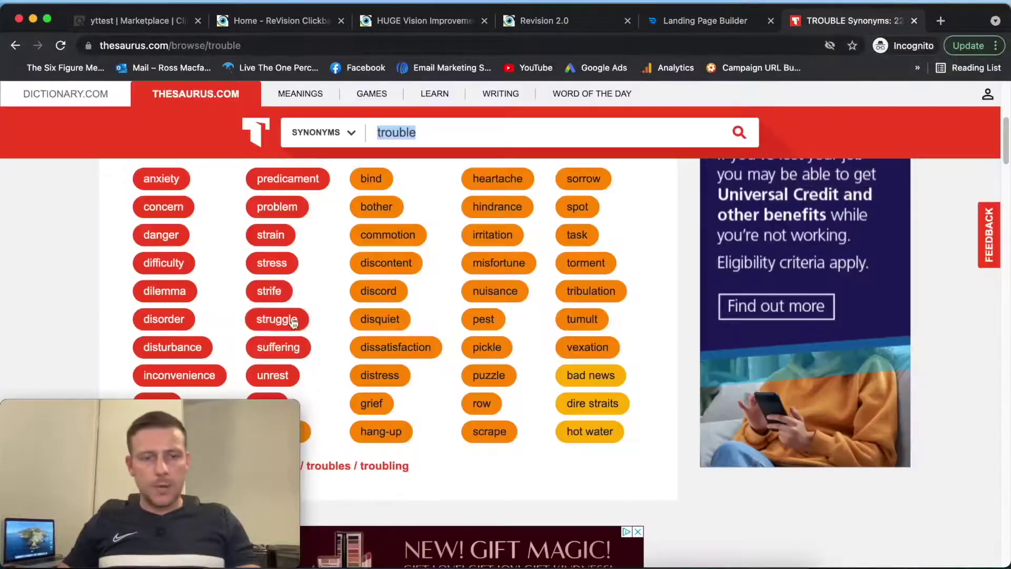
scroll(158, 292, "down", 2)
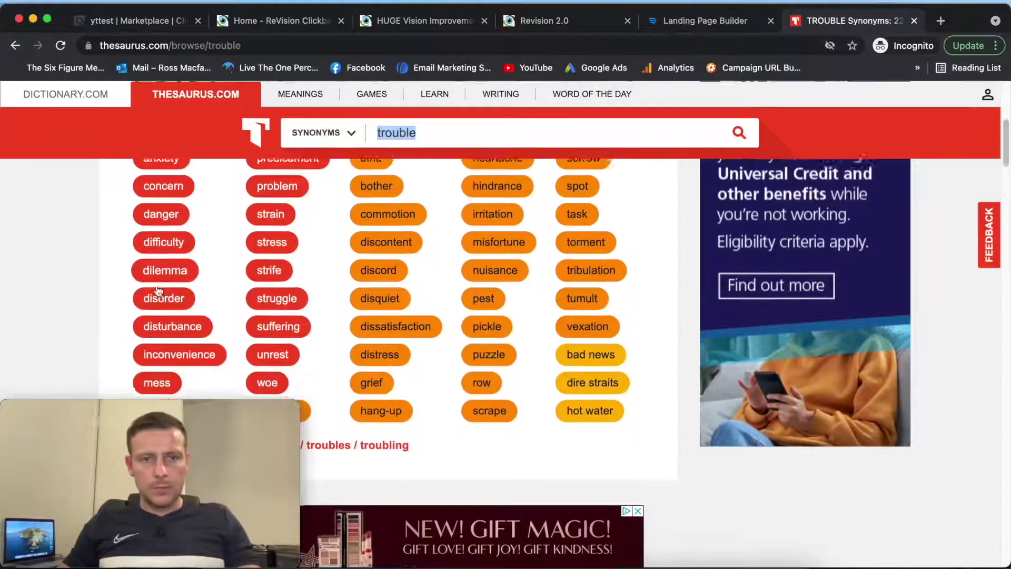
scroll(158, 292, "up", 4)
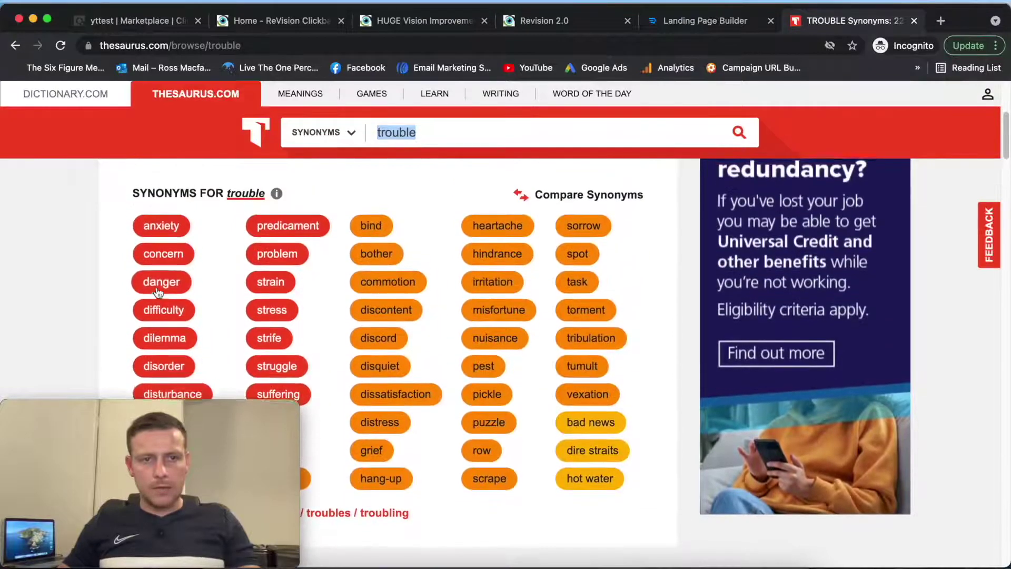
scroll(181, 277, "down", 1)
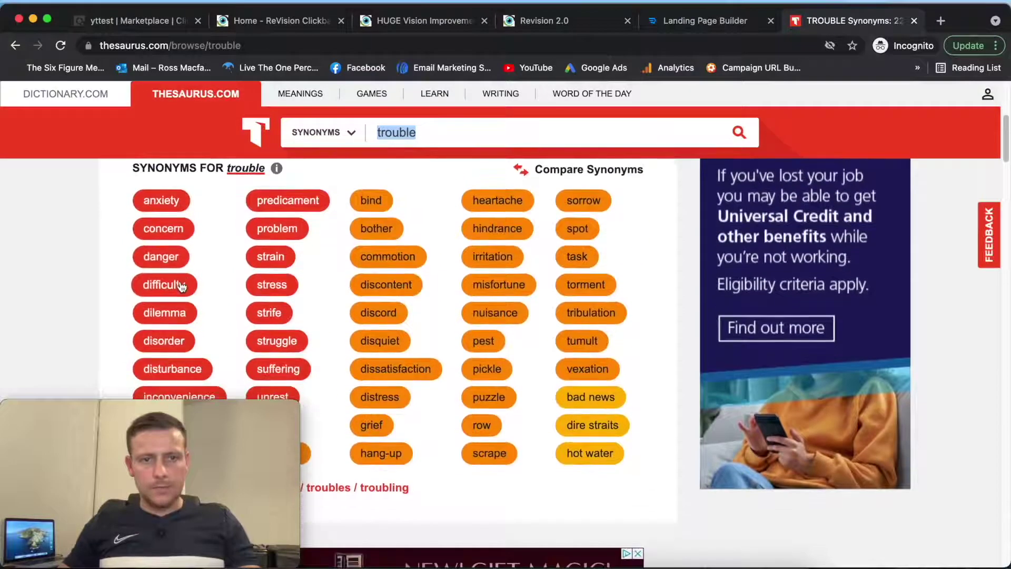
scroll(180, 285, "down", 3)
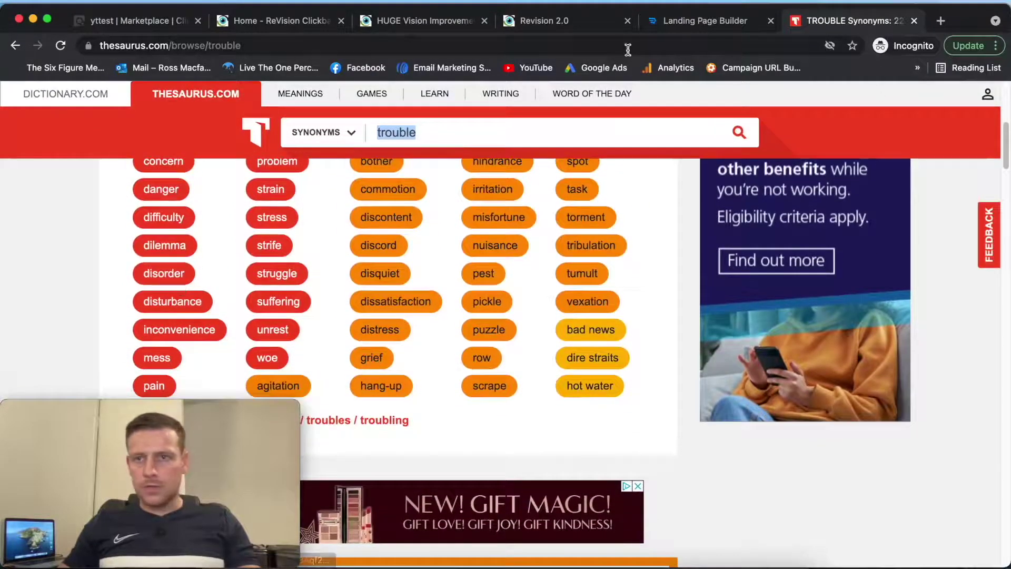
Step: In the Deberoo landing page headline, replace the word "Troubles" with "Disorder"
left_click(739, 24)
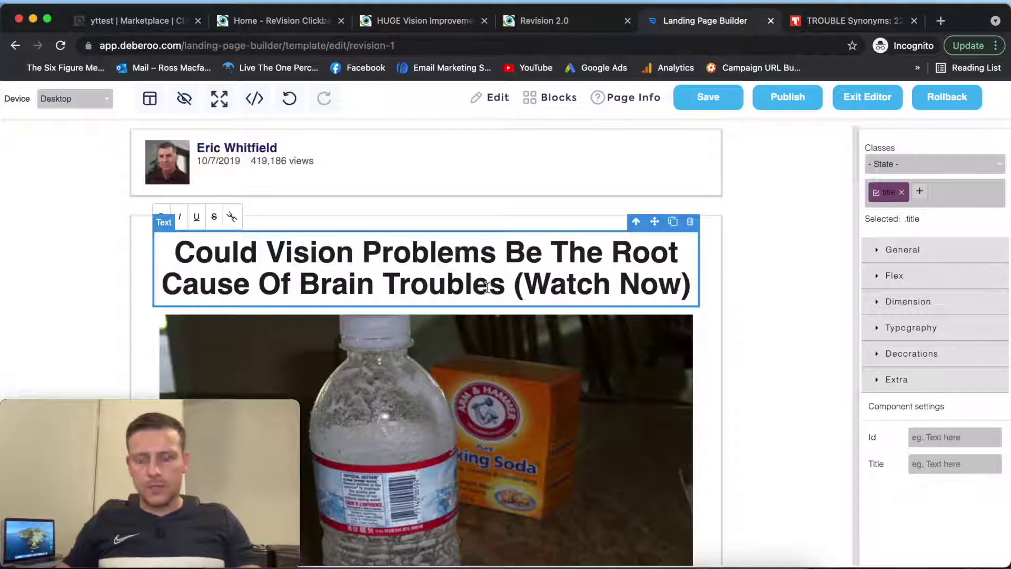
key("BackSpace")
key("BackSpace")
key("BackSpace")
key("BackSpace")
key("BackSpace")
key("BackSpace")
key("BackSpace")
key("BackSpace")
type("Diso")
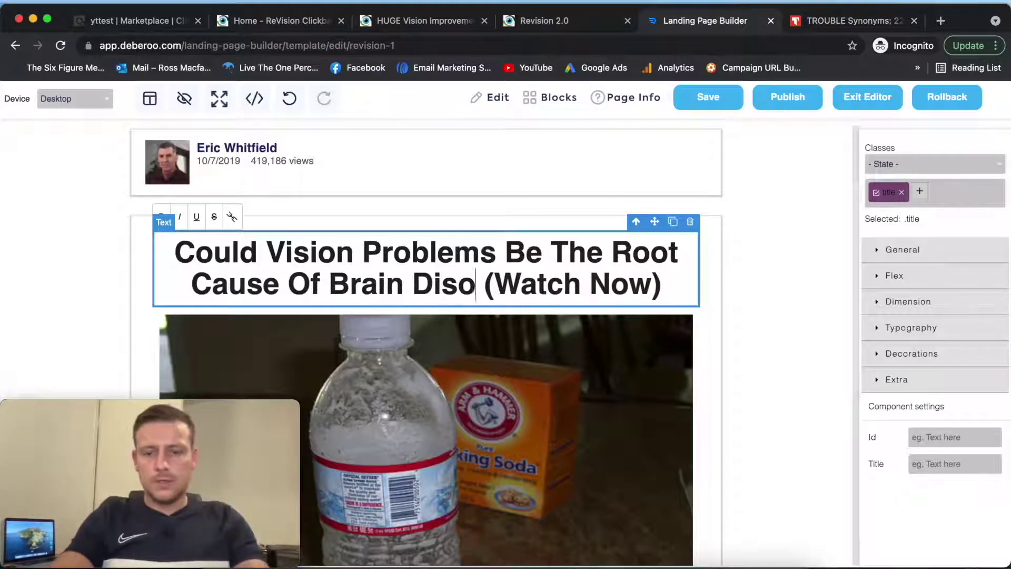
type("ve")
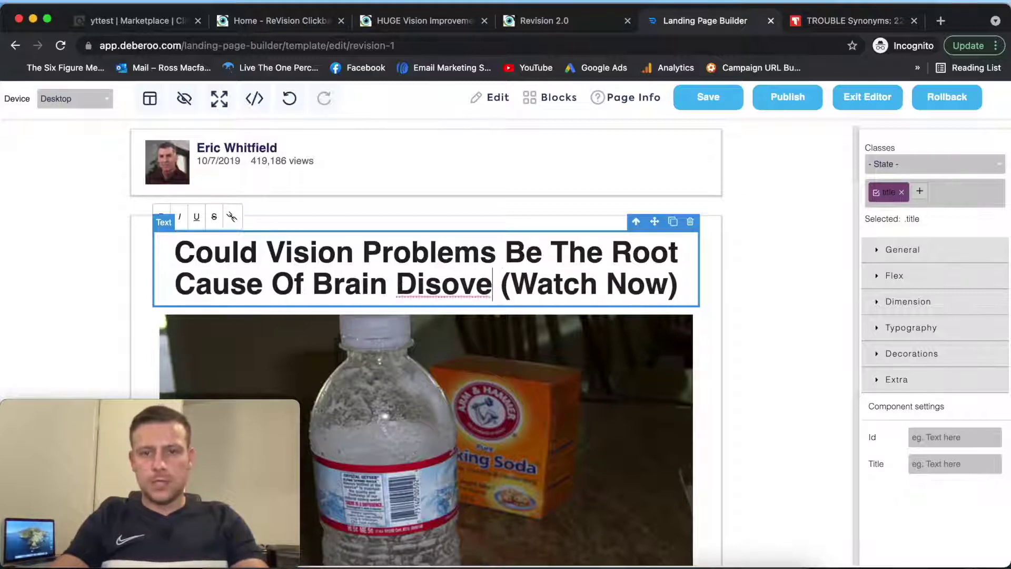
key("BackSpace")
key("BackSpace")
key("BackSpace")
type("order")
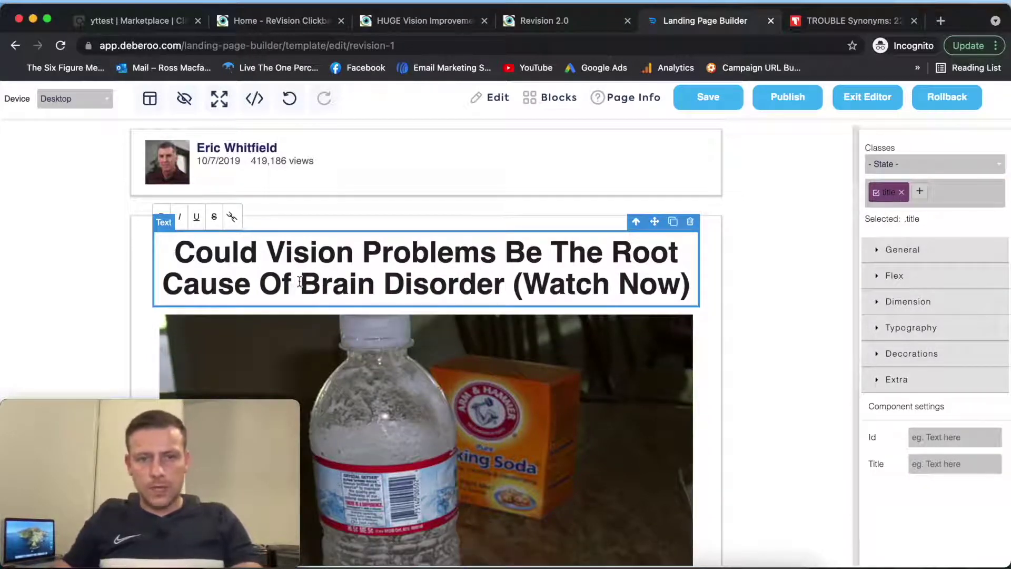
Step: Insert "A" before "Brain Disorder" in the headline and shorten the ending to "(Watch)"
type("A")
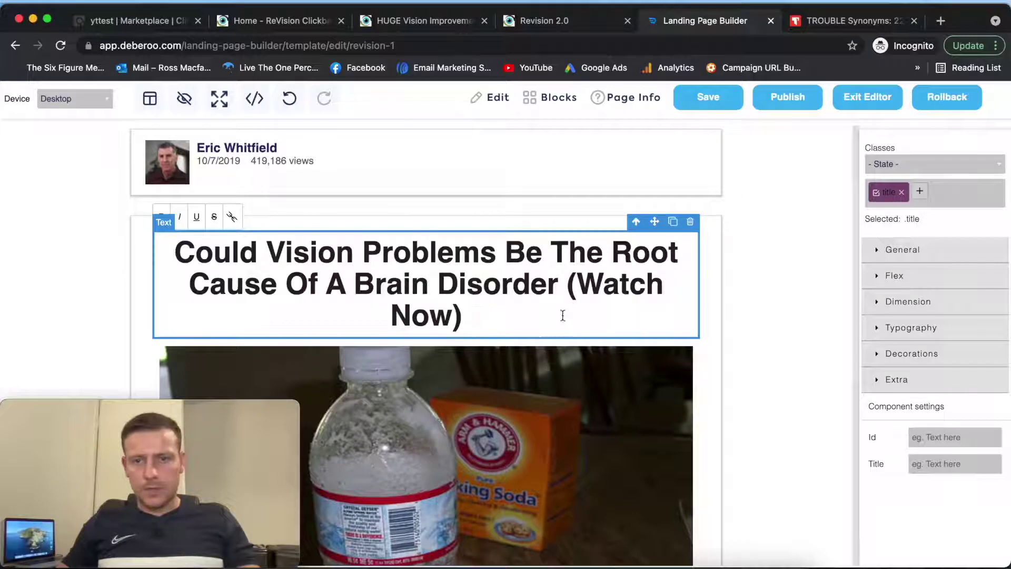
key("BackSpace")
key("BackSpace")
key("BackSpace")
key("BackSpace")
key("BackSpace")
key("BackSpace")
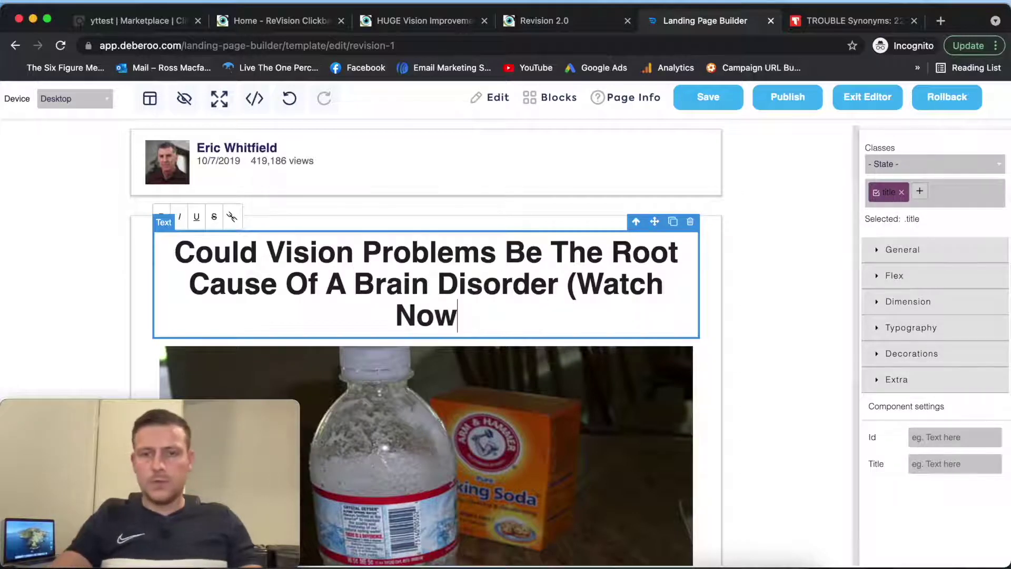
type("h)")
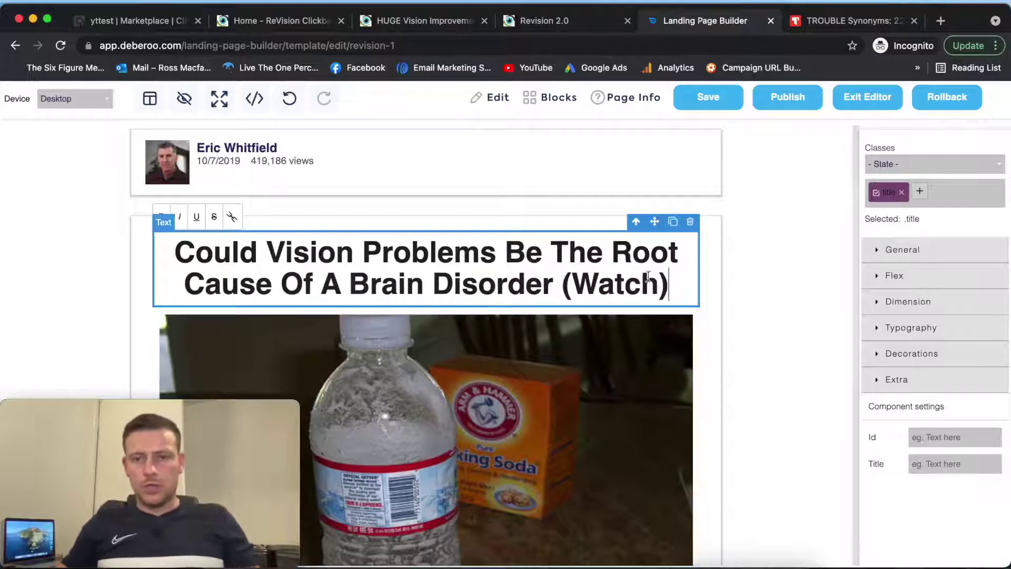
left_click(755, 262)
Step: Capture a screenshot of the brain and eye video image on the Revision presell page
scroll(765, 274, "down", 2)
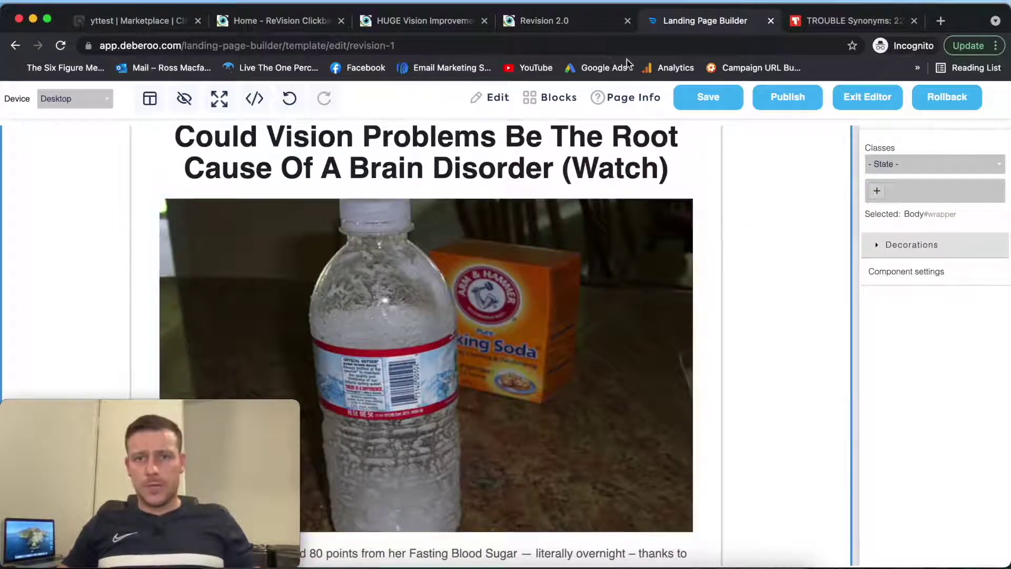
left_click(523, 22)
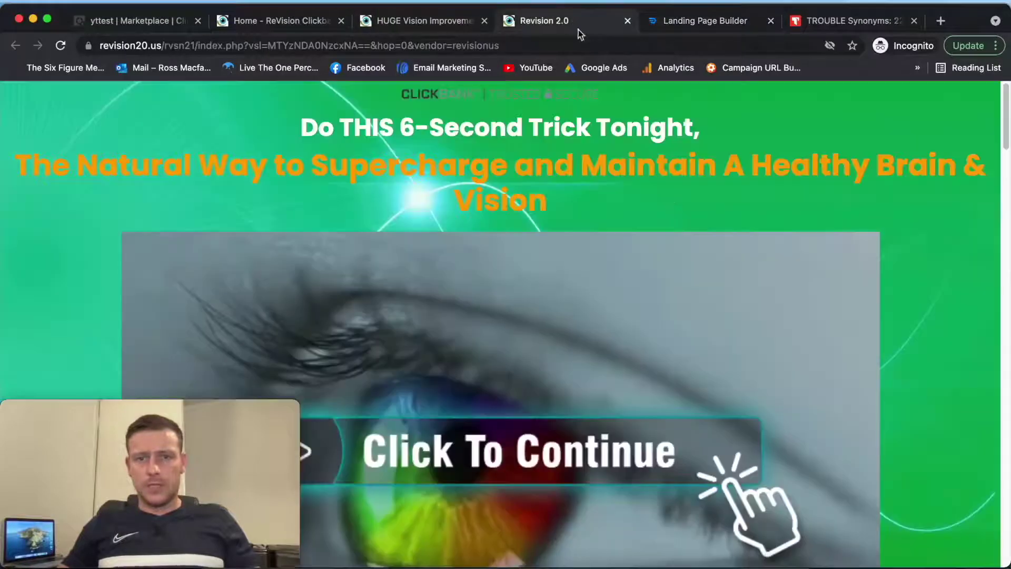
left_click(445, 24)
scroll(641, 235, "down", 5)
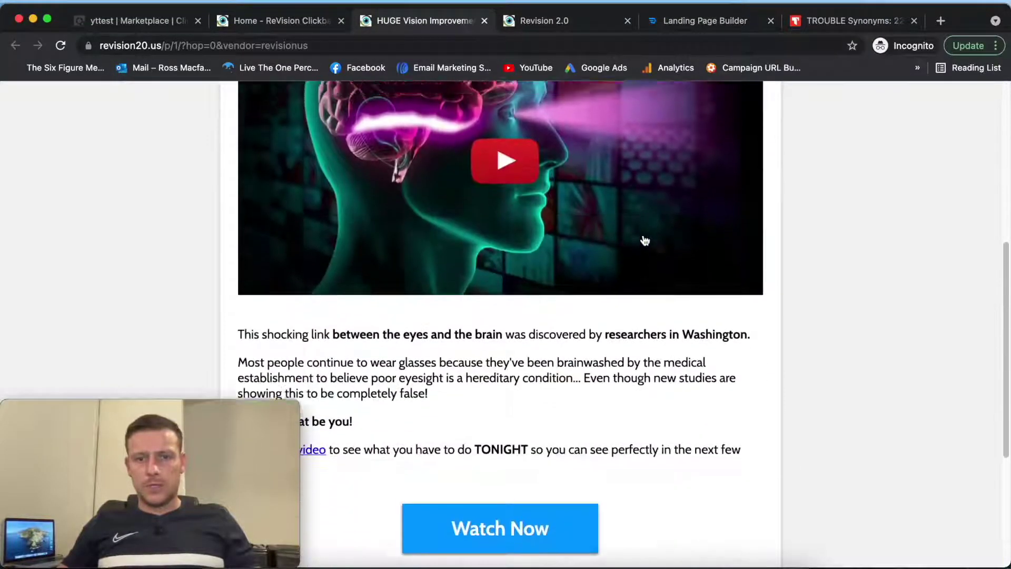
scroll(642, 237, "up", 4)
mouse_move(219, 401)
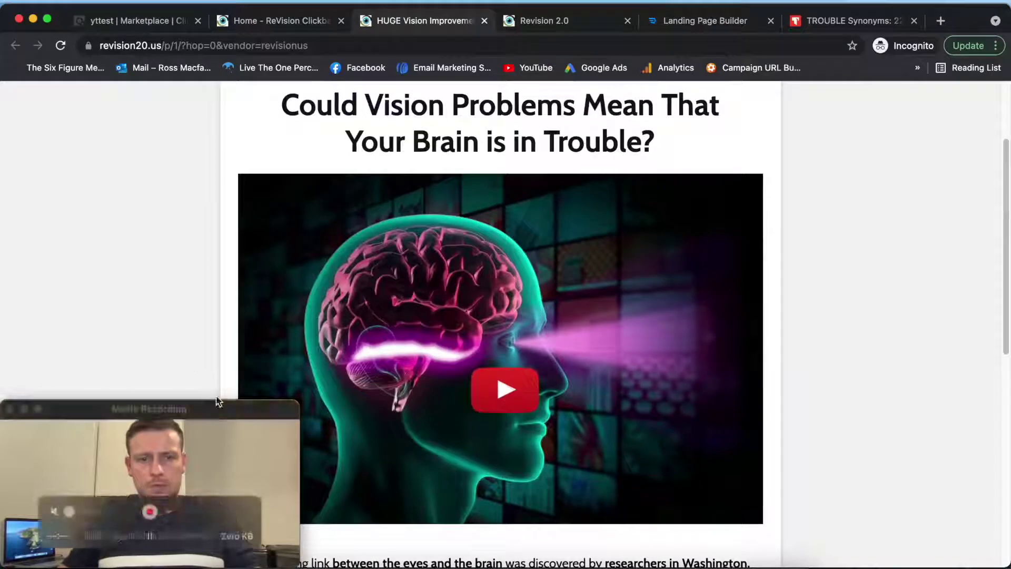
scroll(540, 301, "down", 2)
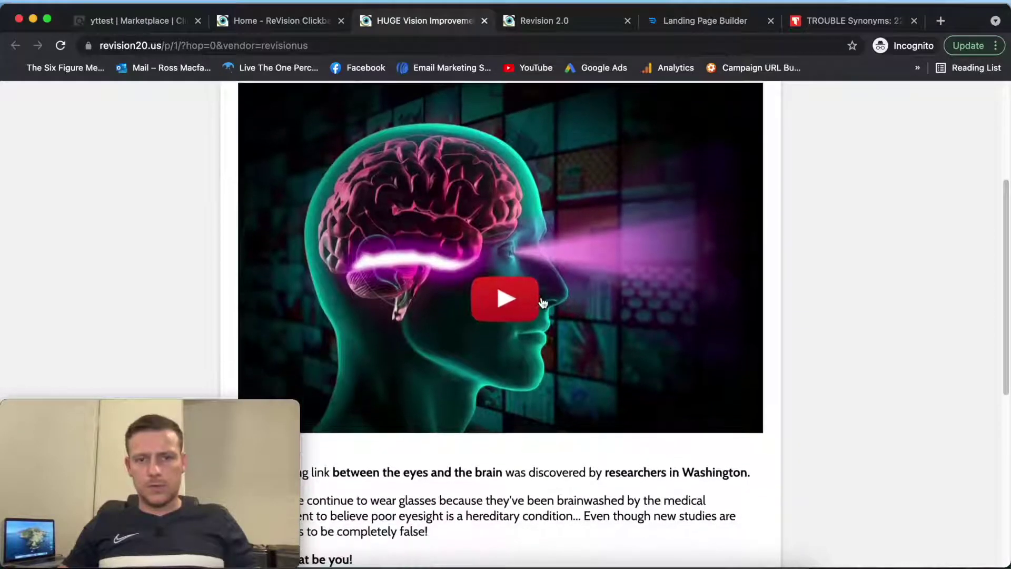
left_click_drag(207, 413, 116, 413)
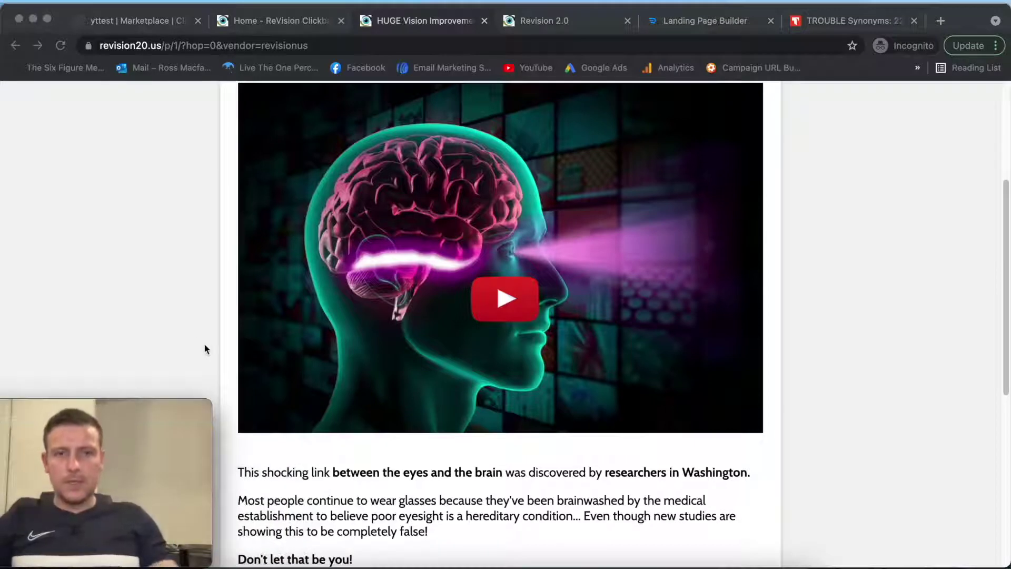
key("super+shift+4")
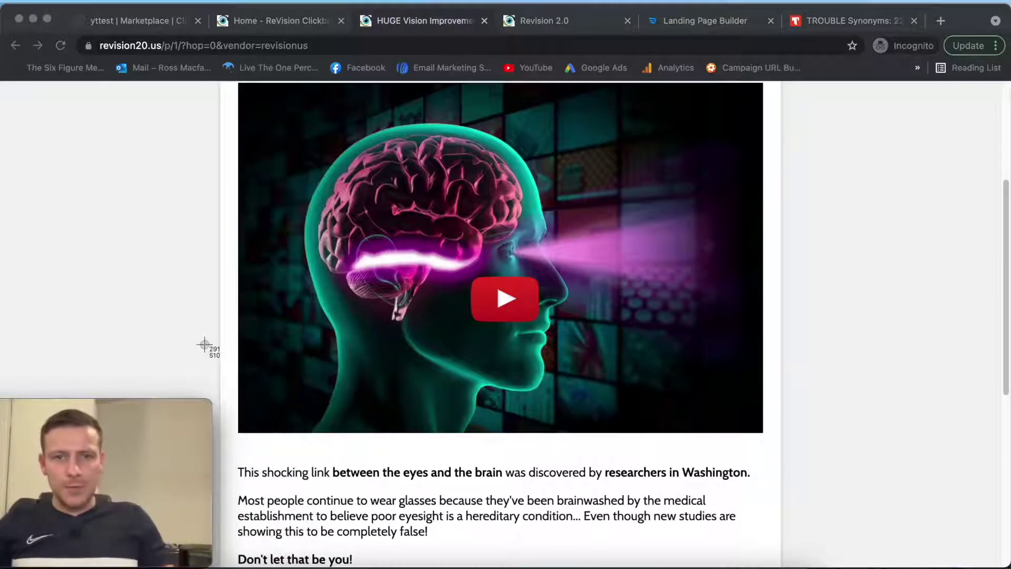
left_click_drag(242, 97, 758, 428)
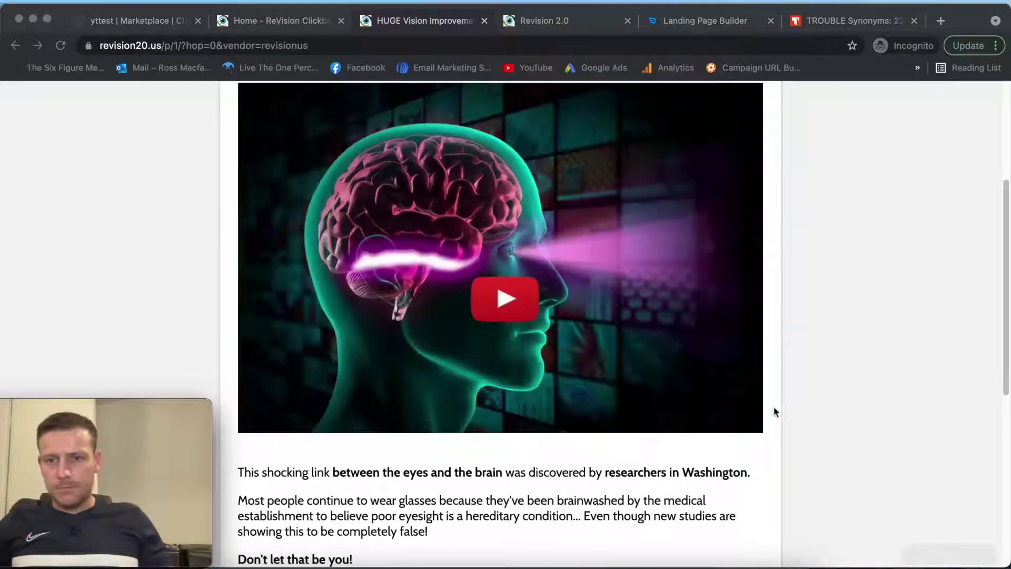
mouse_move(181, 412)
left_click_drag(181, 412, 230, 408)
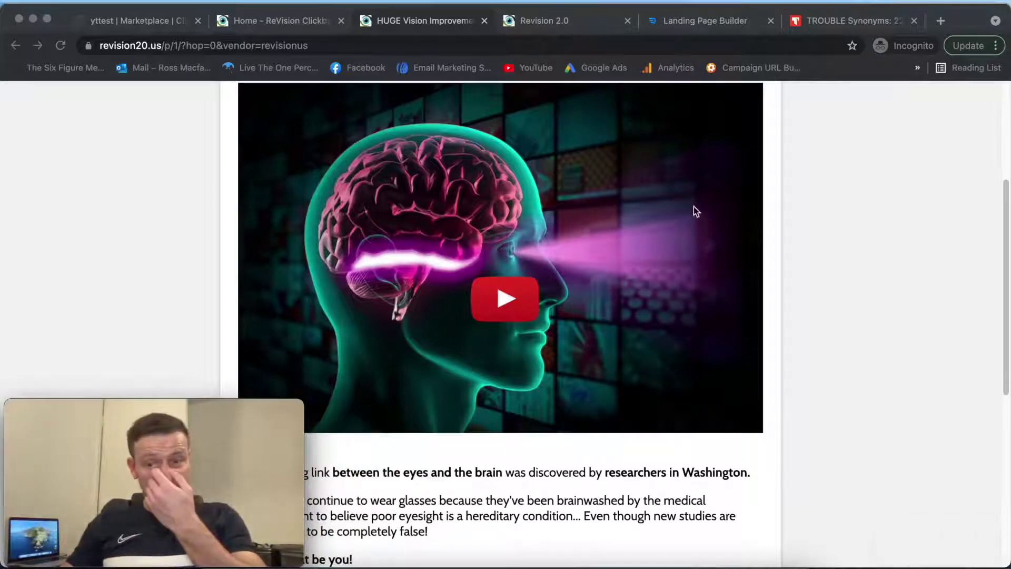
Step: Leave the presell page and open canva.com in a new tab of the main browser window
left_click(34, 19)
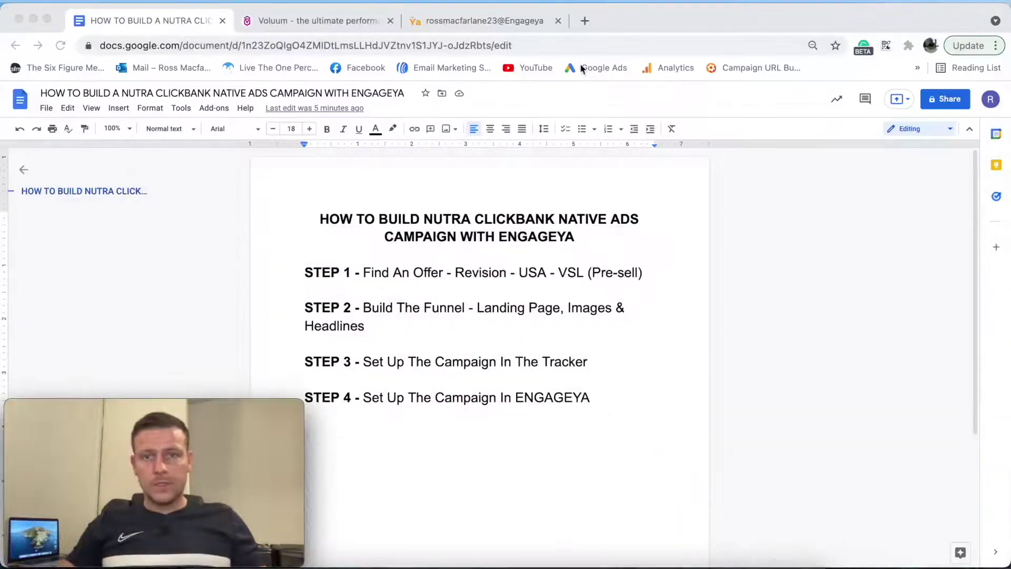
left_click(584, 21)
type("cana")
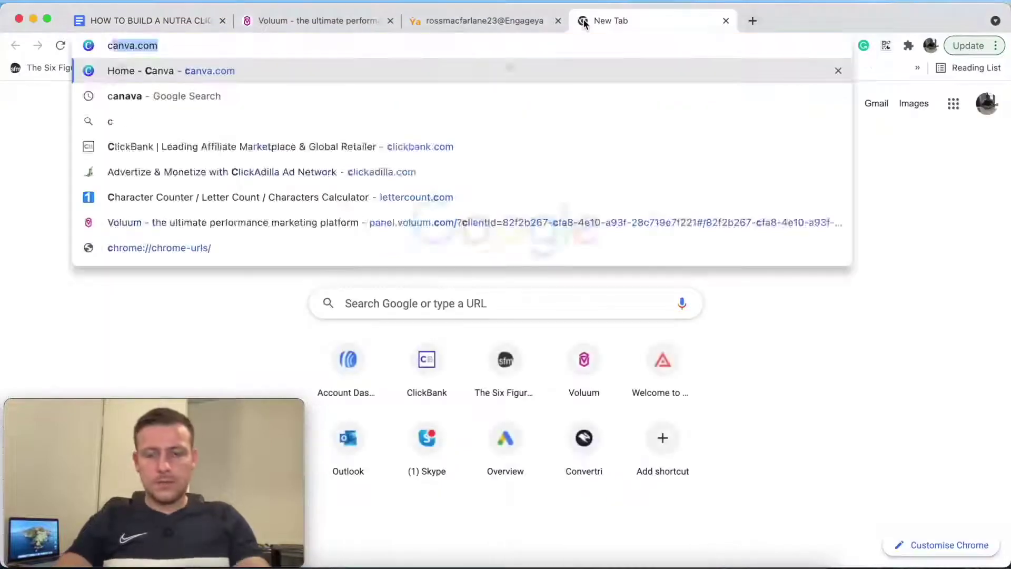
key("BackSpace")
key("BackSpace")
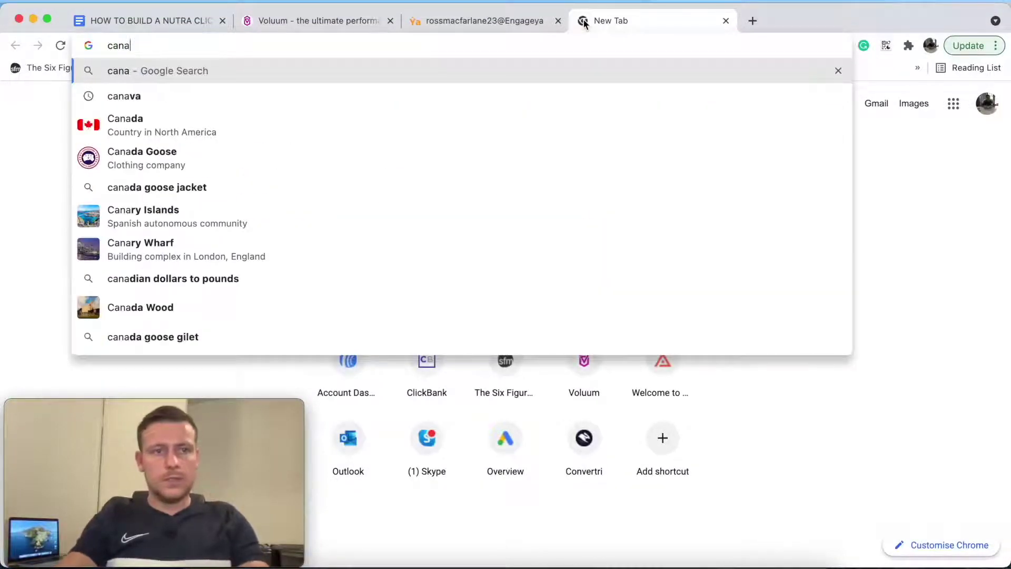
type("va")
key("BackSpace")
type(".co")
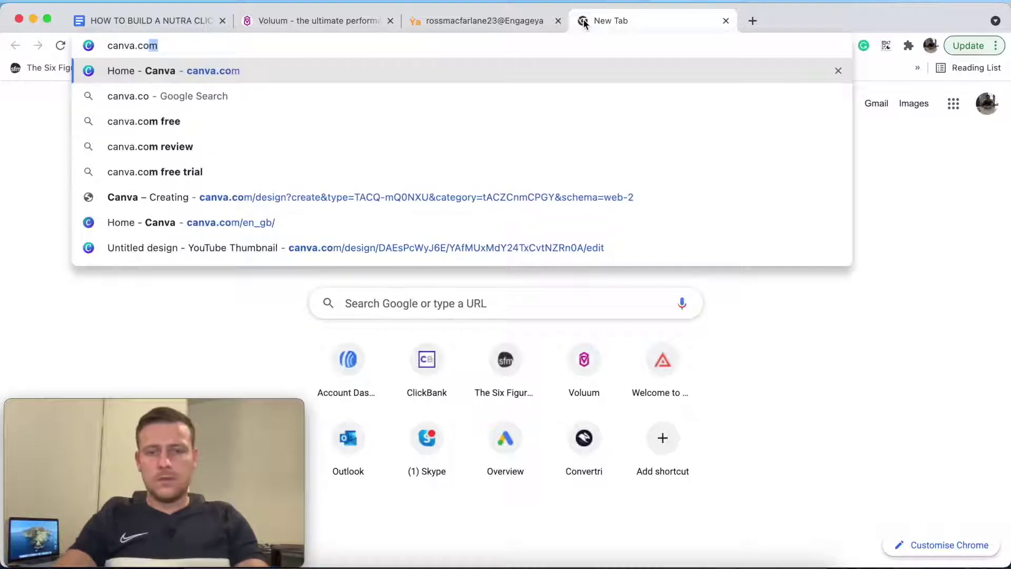
key("Return")
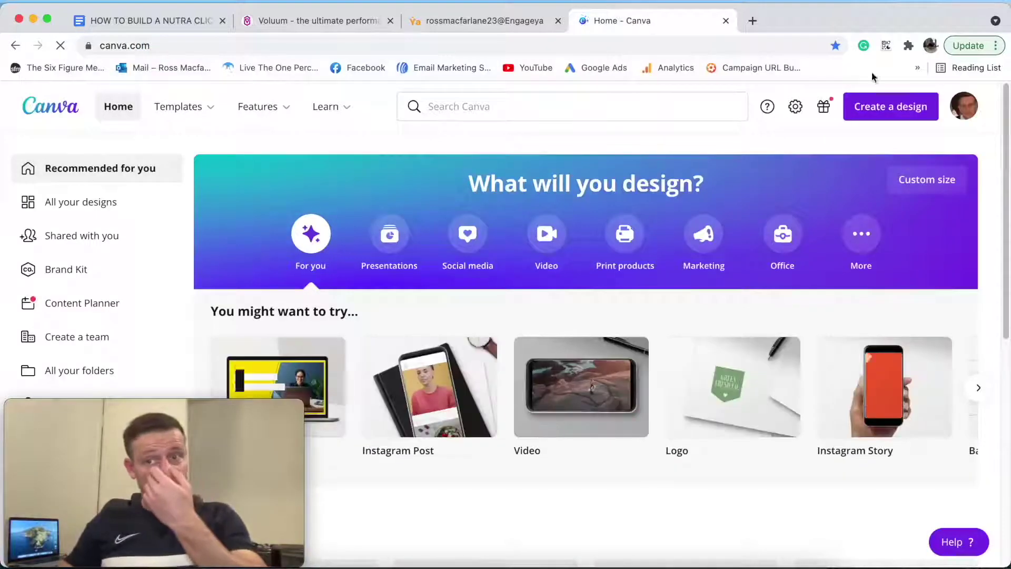
Step: Create a new 1200 x 800 px Canva design and show the uploaded media
left_click(900, 111)
left_click(728, 479)
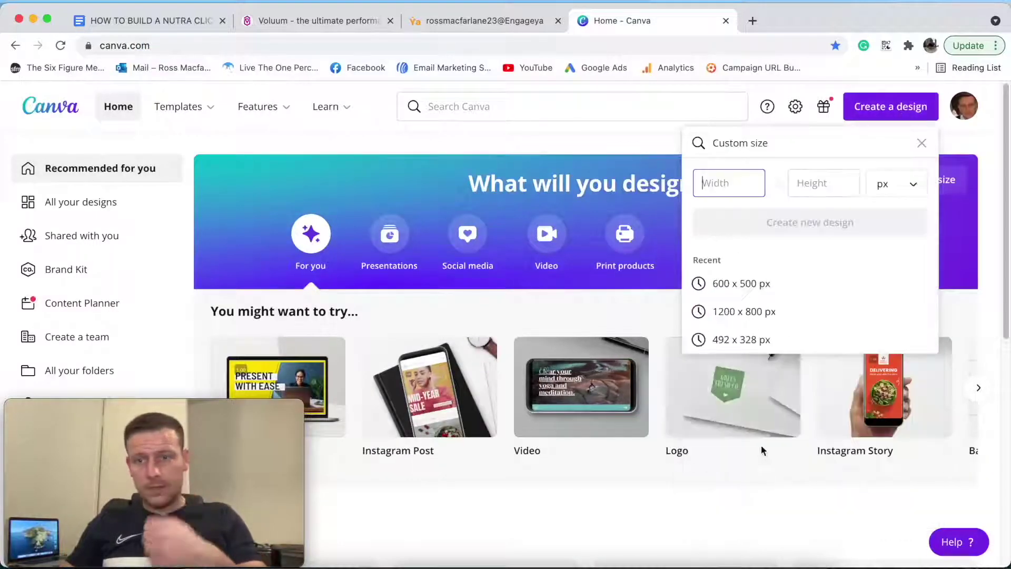
left_click(742, 313)
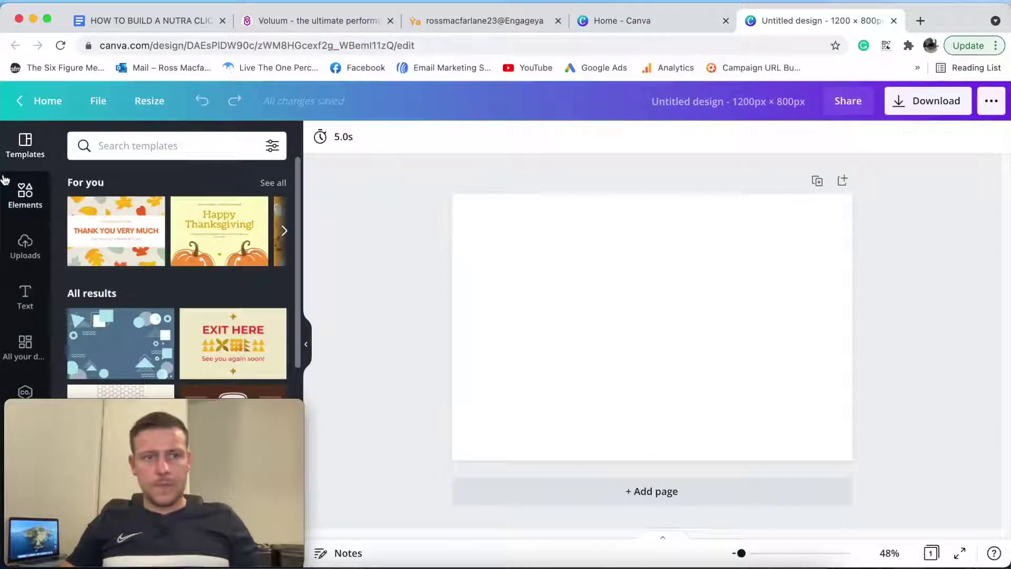
left_click(27, 251)
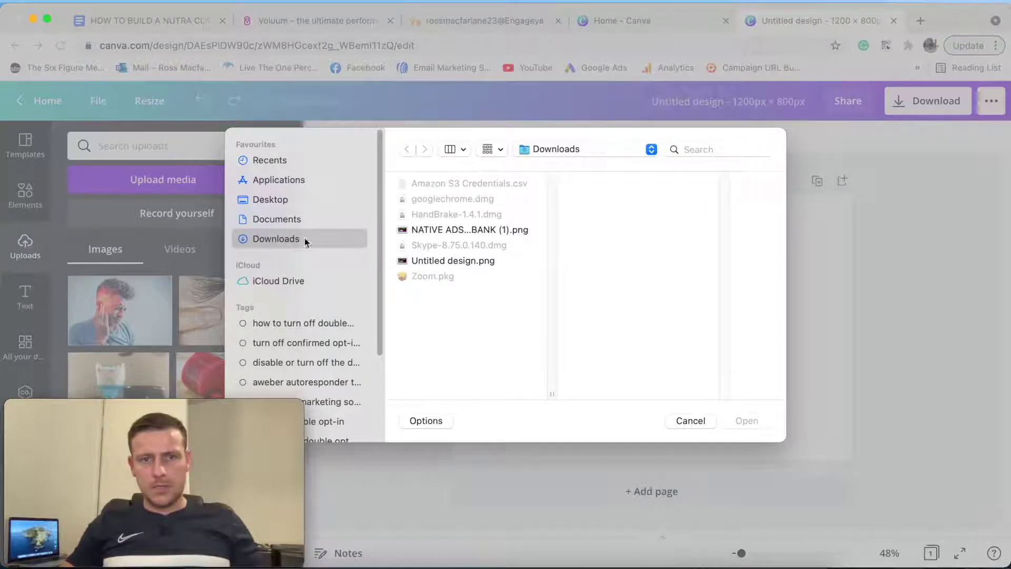
left_click(447, 260)
left_click(457, 233)
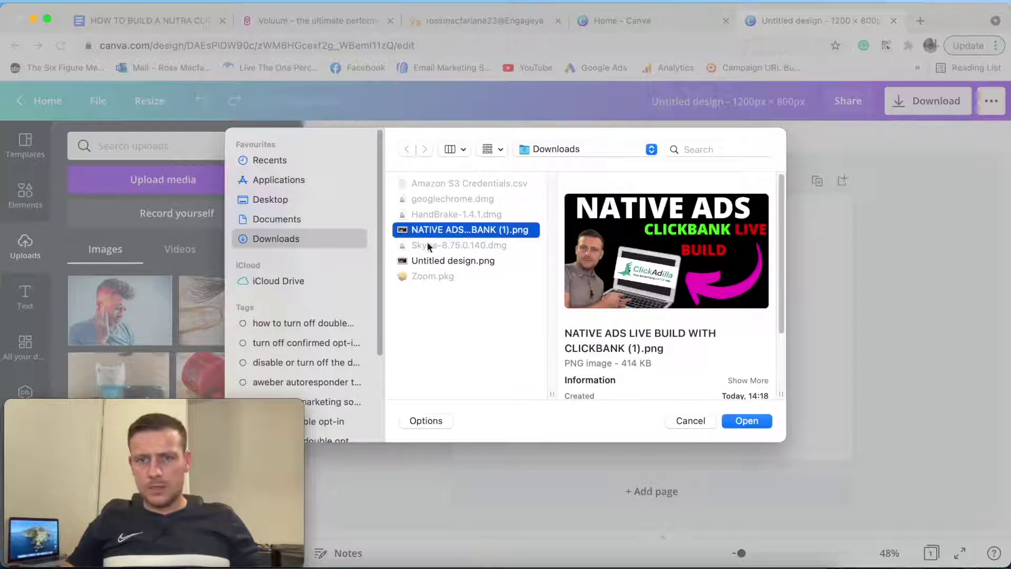
left_click(691, 421)
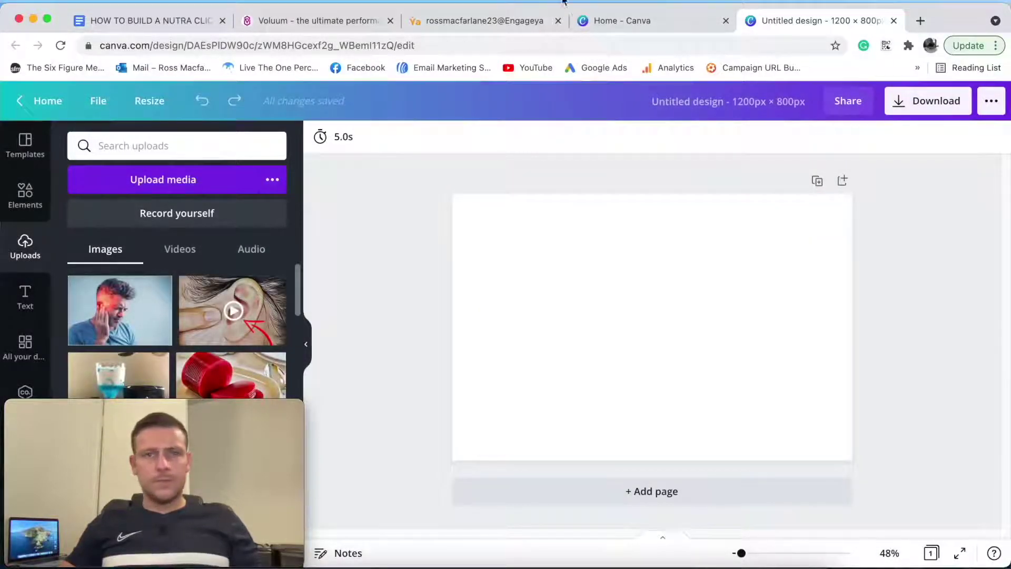
left_click(34, 20)
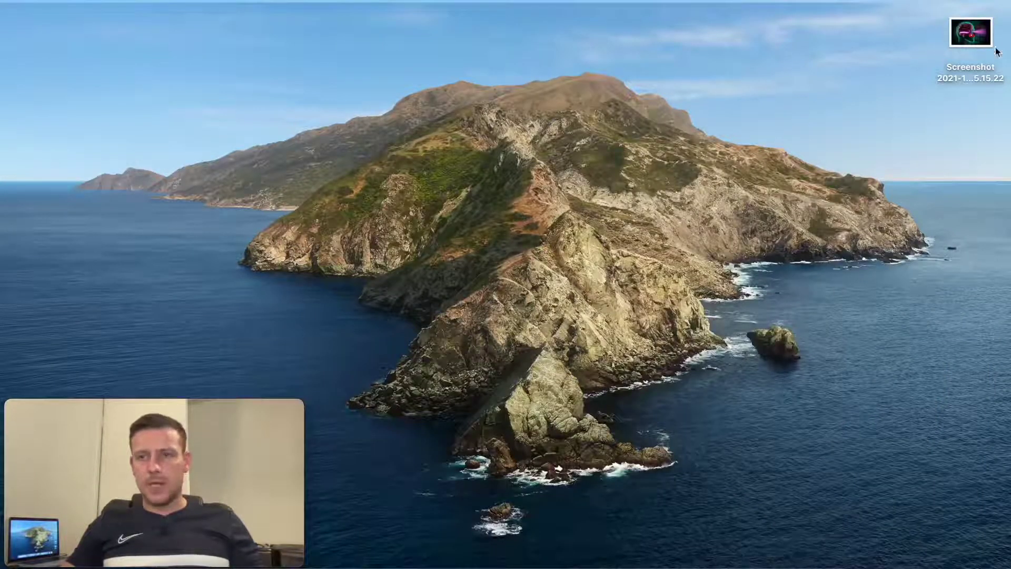
left_click(792, 559)
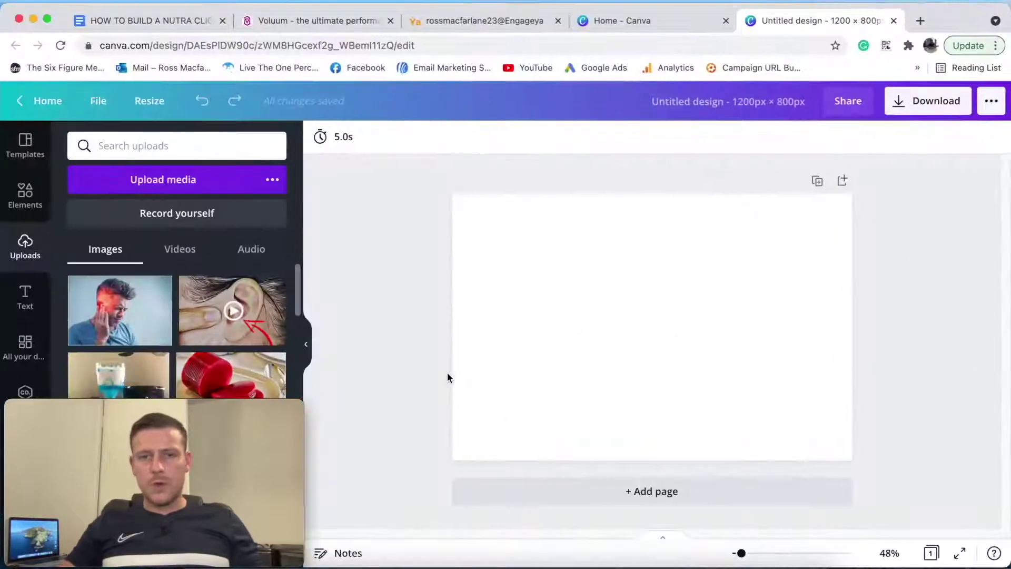
Step: Upload the brain and eye screenshot "Screenshot 2021-10-08 at 15.15.22" from the Desktop to Canva
left_click(177, 181)
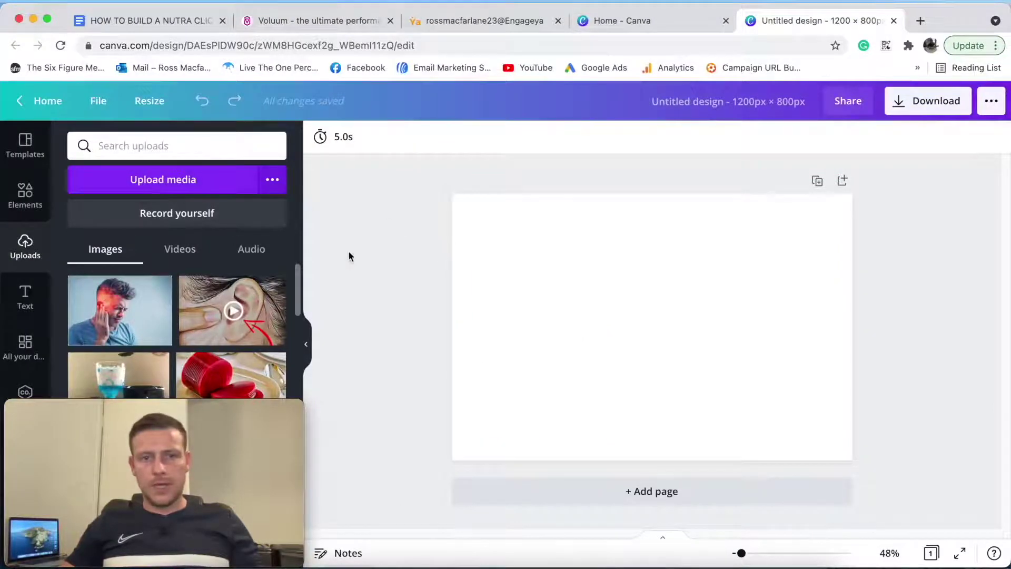
left_click(270, 199)
left_click(468, 183)
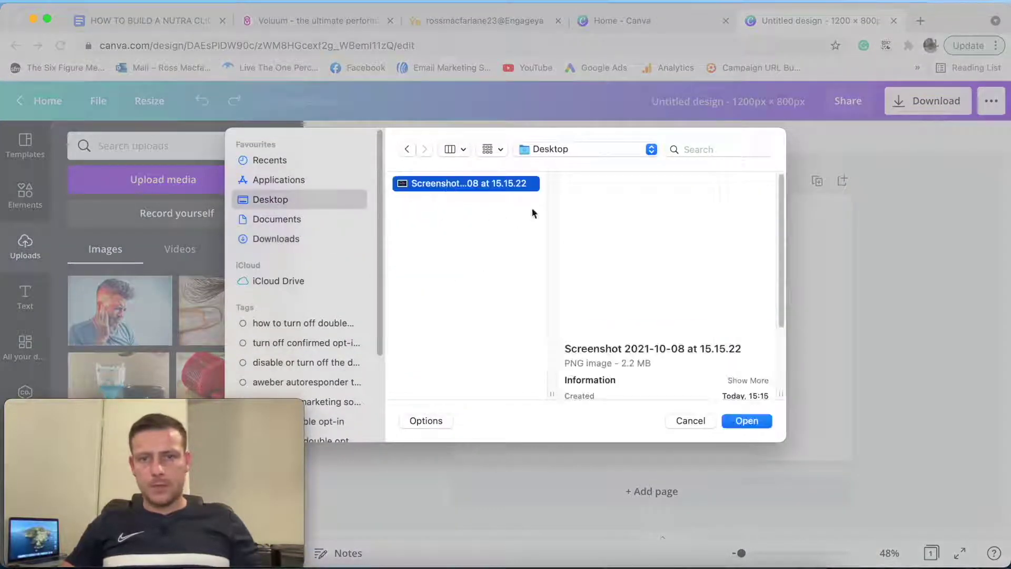
left_click(764, 423)
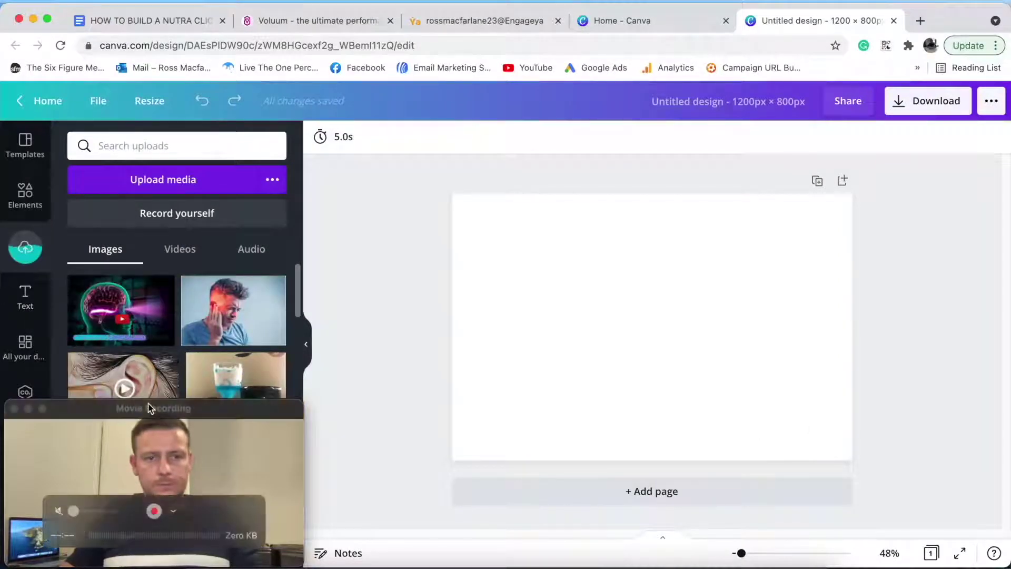
Step: Find the earlier design with an ear diagram in a YouTube-style player frame and apply it to the blank page
left_click_drag(148, 405, 854, 404)
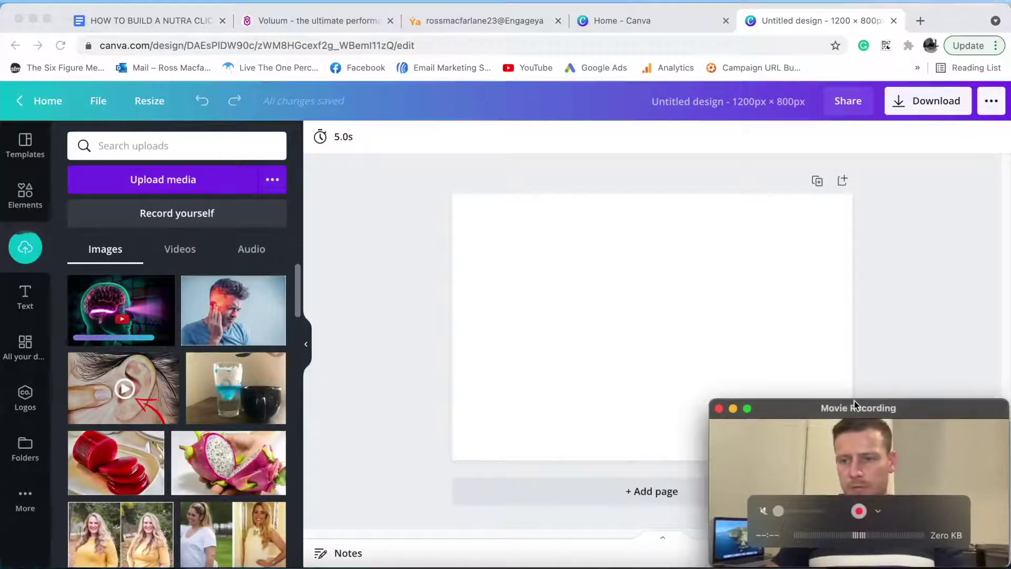
left_click(900, 302)
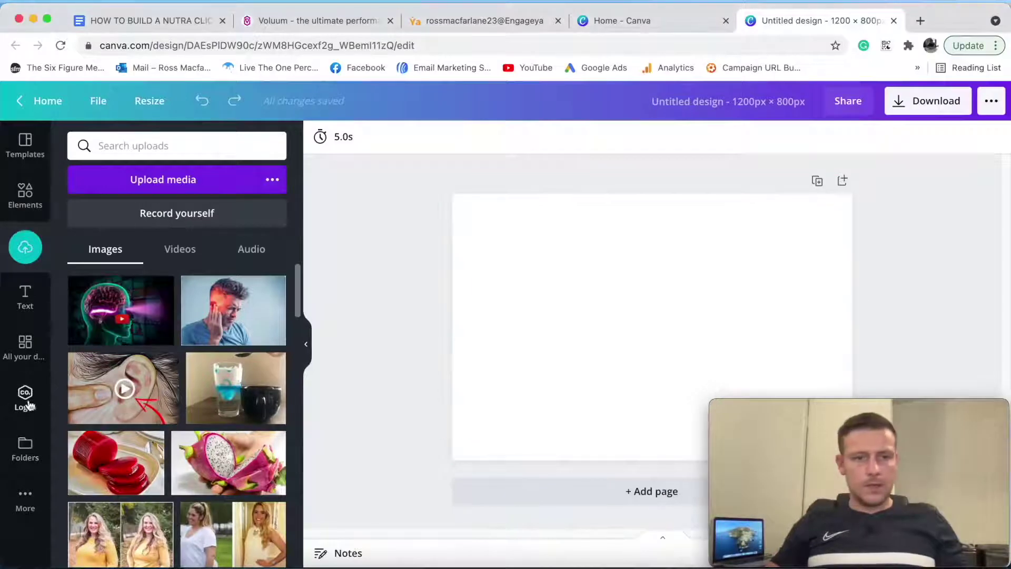
left_click(25, 455)
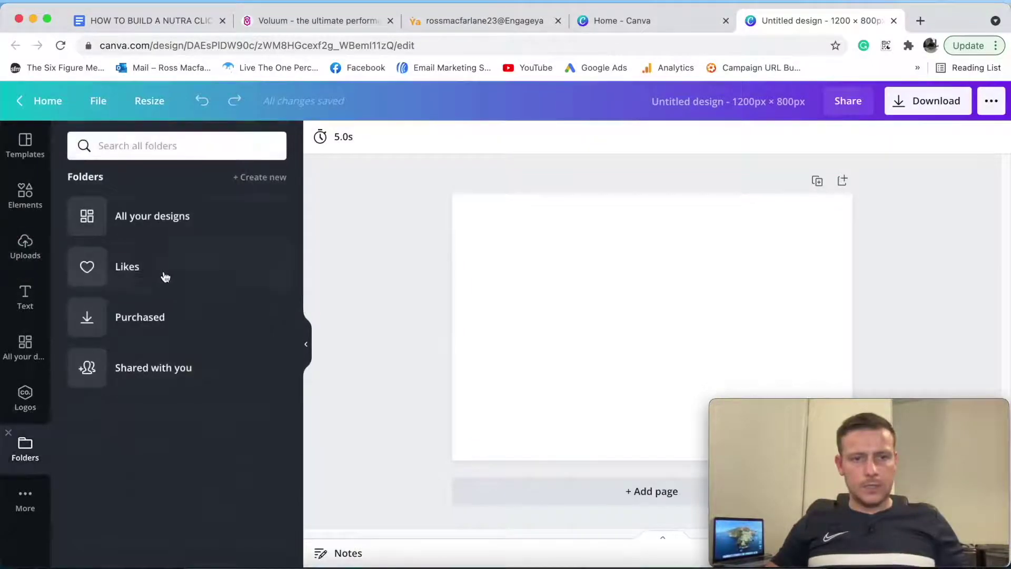
left_click(167, 236)
scroll(232, 294, "down", 10)
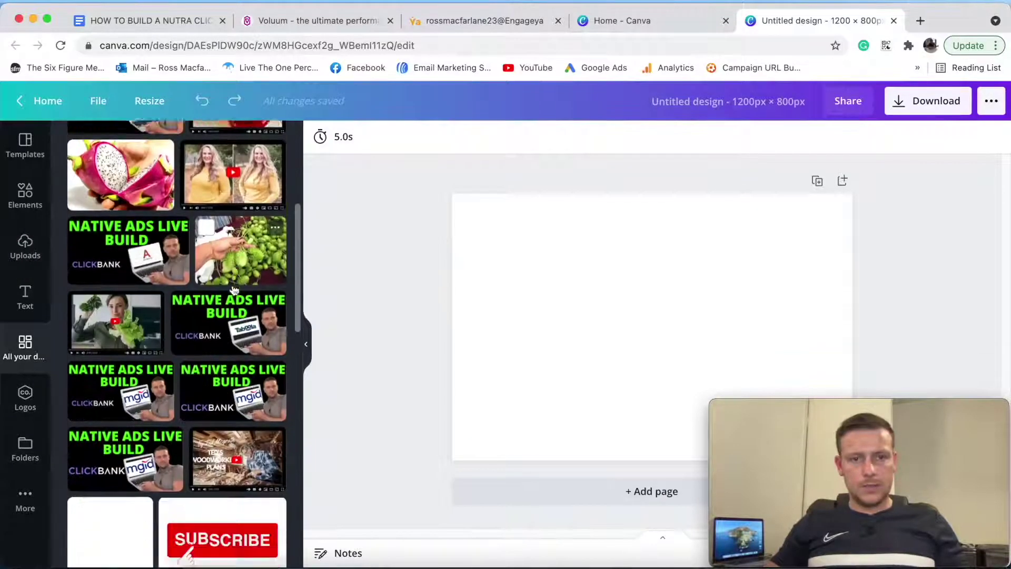
scroll(232, 294, "down", 15)
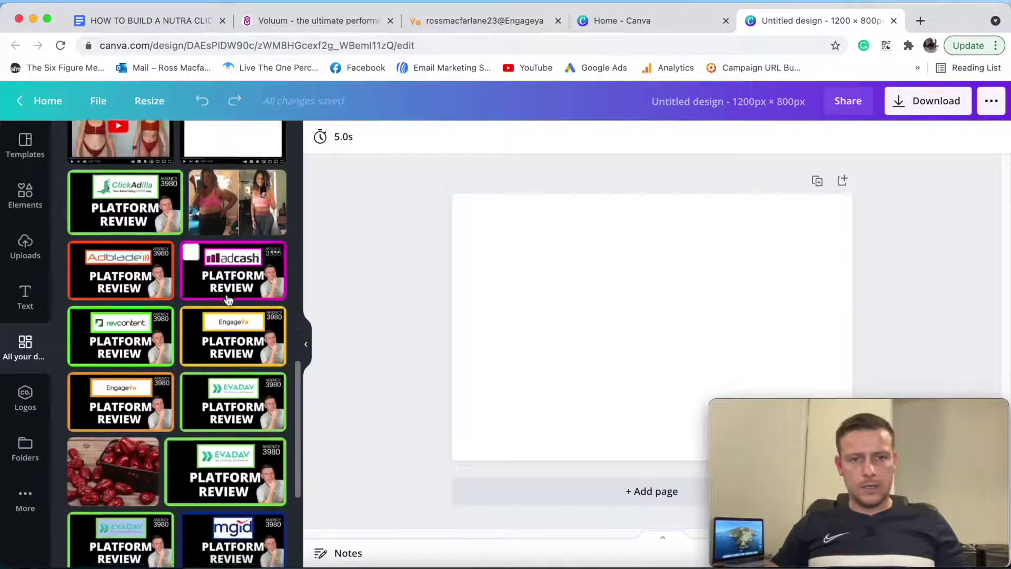
scroll(228, 300, "down", 5)
scroll(228, 300, "up", 2)
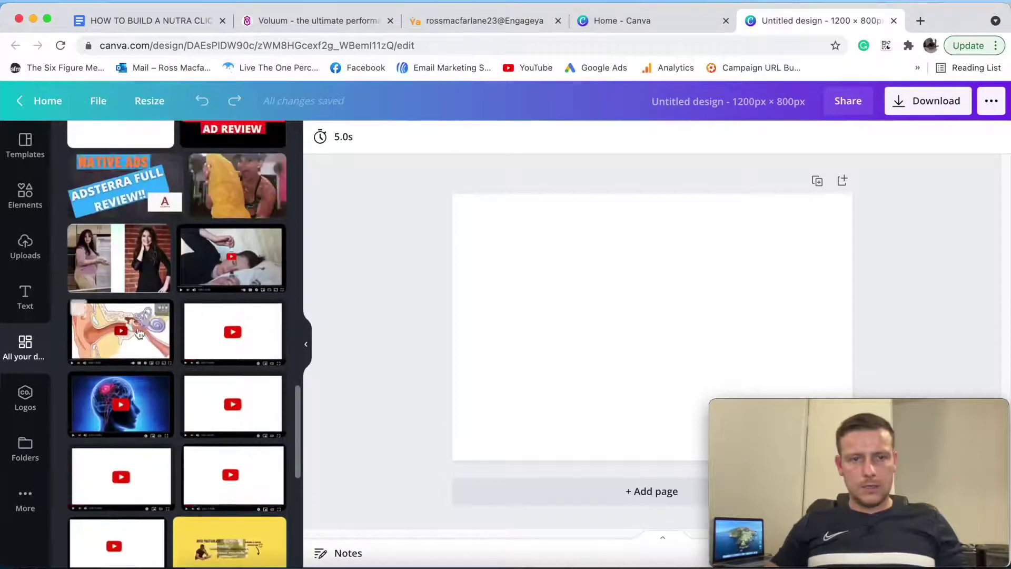
Step: Delete the ear diagram image from inside the video player frame
left_click(784, 317)
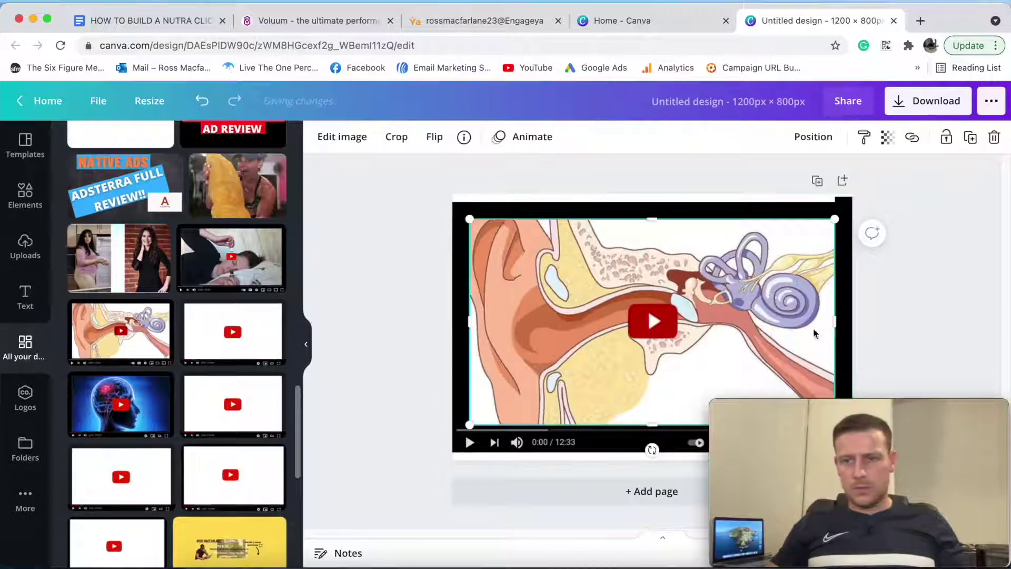
left_click_drag(867, 405, 163, 408)
left_click_drag(671, 320, 673, 322)
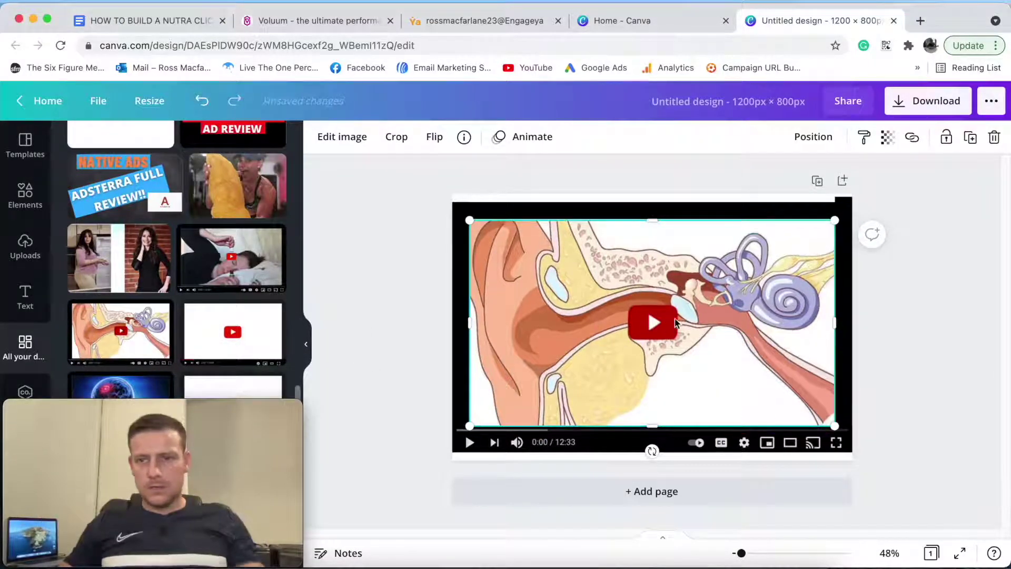
key("Delete")
Step: Fit the black top bar across the full width of the page's upper edge and move the player controls down to its lower edge
left_click_drag(654, 214, 670, 208)
left_click_drag(460, 205, 452, 206)
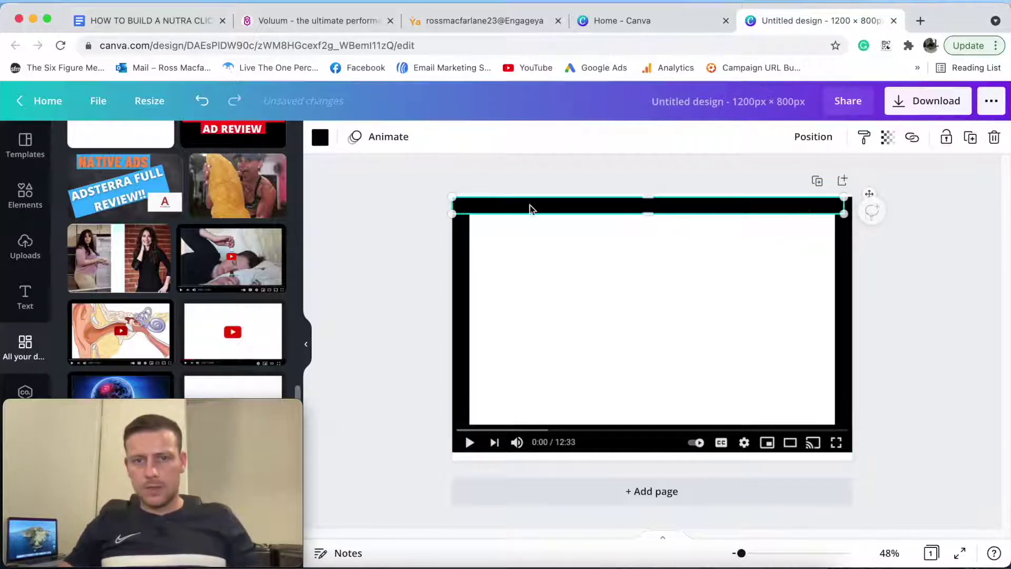
left_click_drag(843, 203, 858, 203)
left_click_drag(683, 209, 679, 206)
left_click(956, 282)
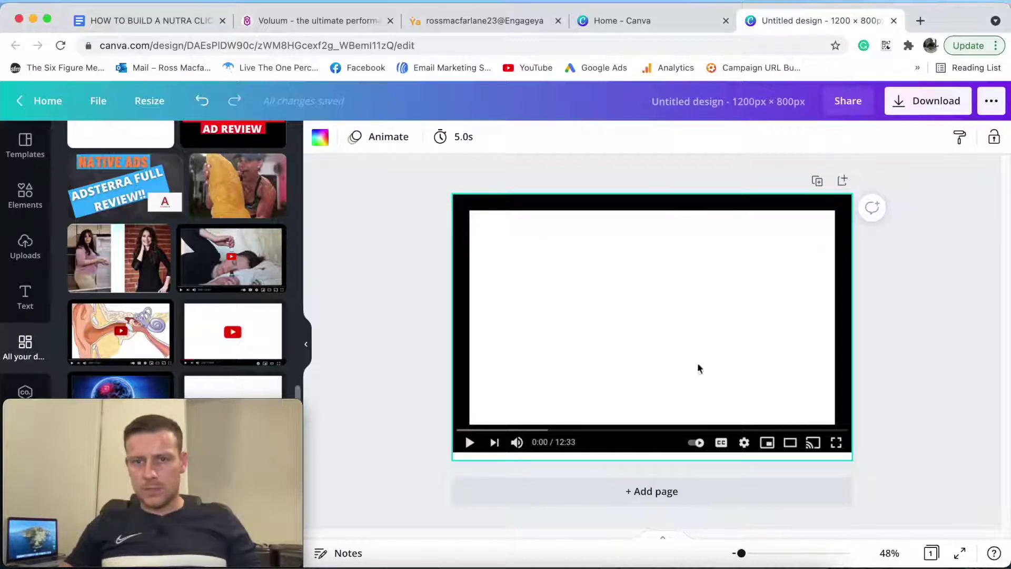
left_click_drag(641, 442, 642, 446)
left_click(859, 386)
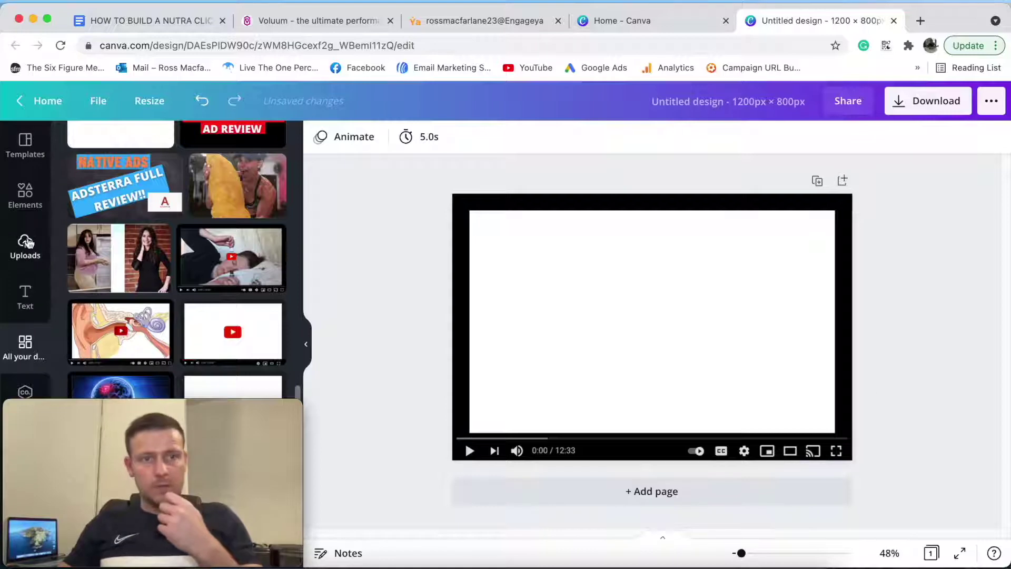
Step: Place the uploaded brain and eye image in the player frame and enlarge it to fill the area above the controls
left_click(24, 245)
left_click(122, 289)
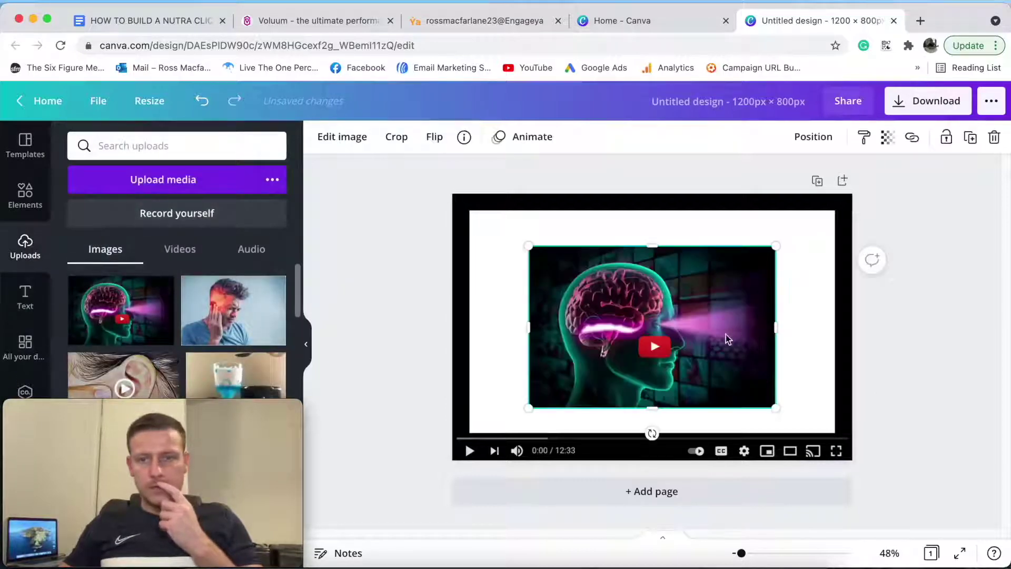
left_click_drag(682, 339, 618, 308)
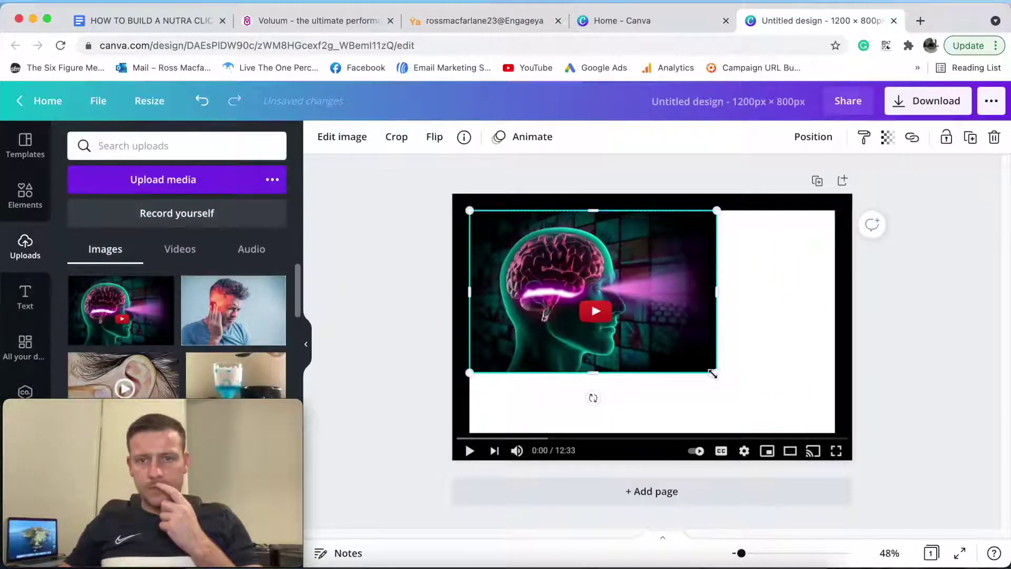
left_click_drag(713, 367, 806, 418)
left_click_drag(809, 321, 835, 321)
left_click_drag(716, 348, 708, 318)
left_click_drag(655, 399, 657, 434)
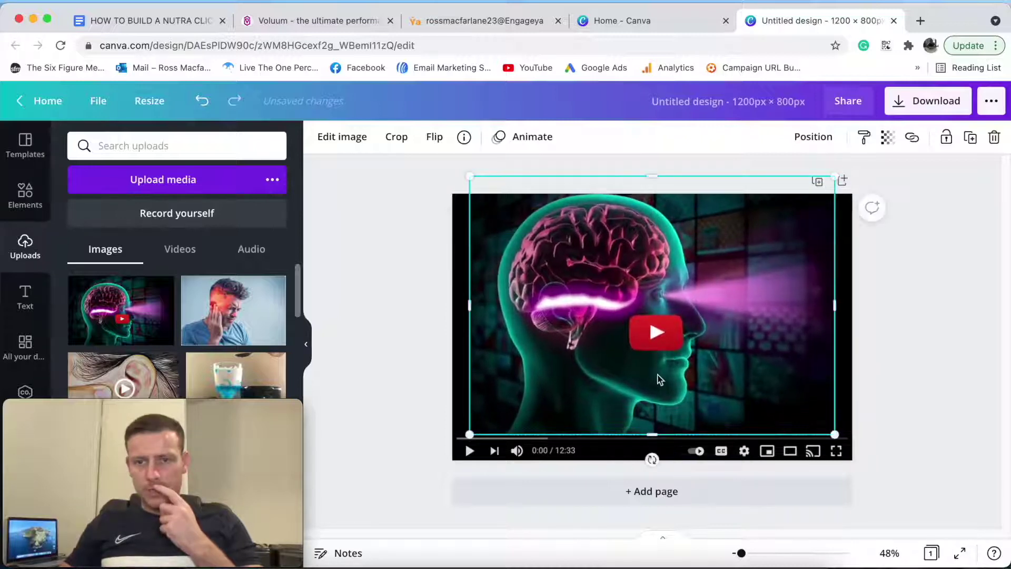
left_click_drag(650, 425, 655, 433)
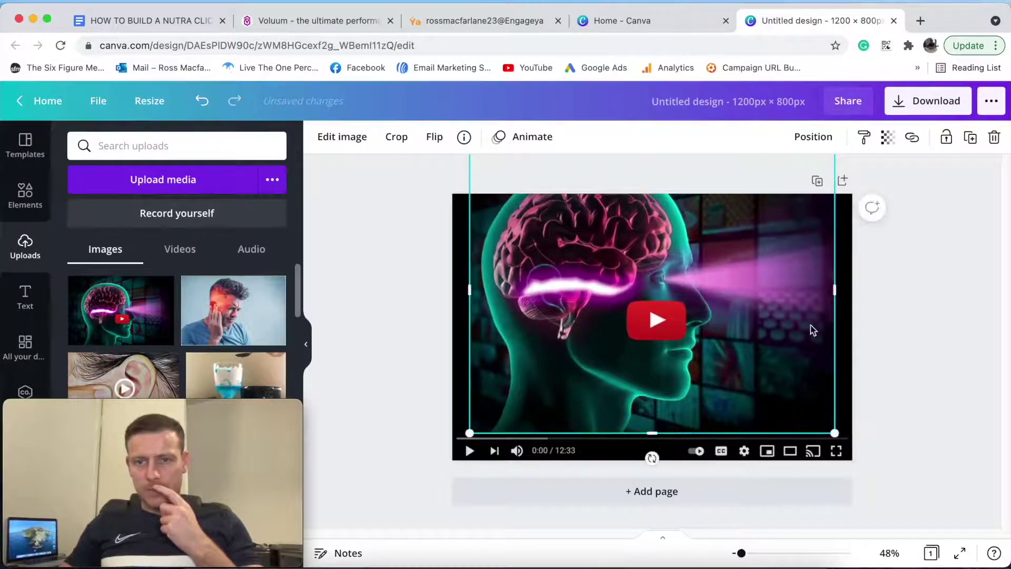
left_click(900, 251)
Step: Send the brain and eye image backwards, behind the black top bar of the player frame
left_click(717, 316)
left_click(808, 138)
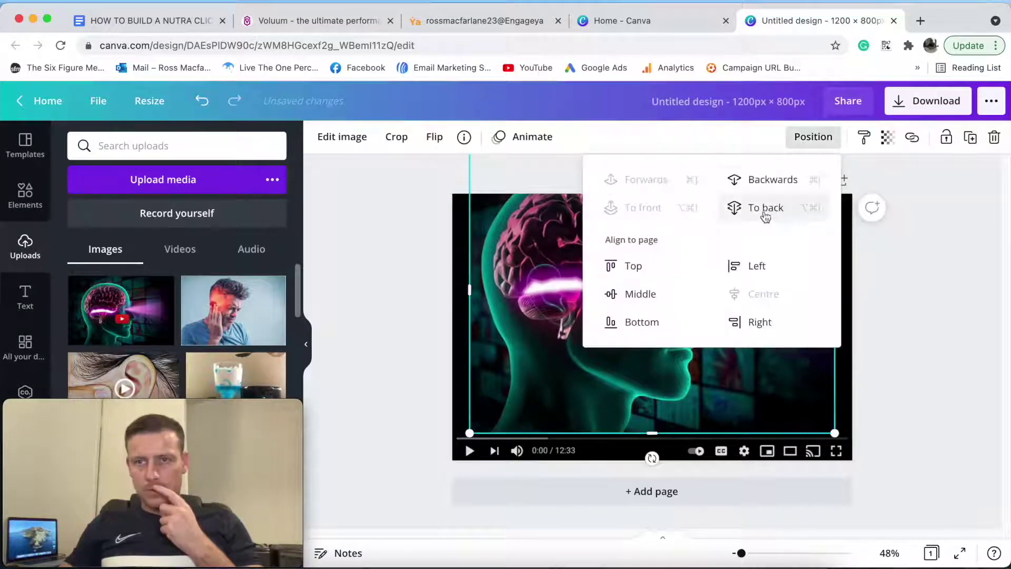
left_click(763, 181)
left_click(781, 392)
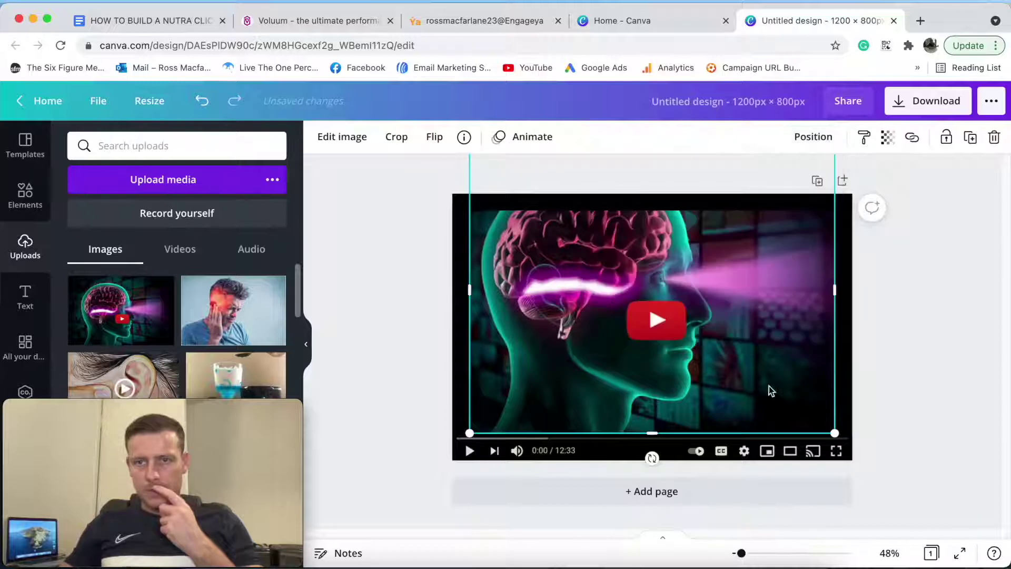
left_click(941, 371)
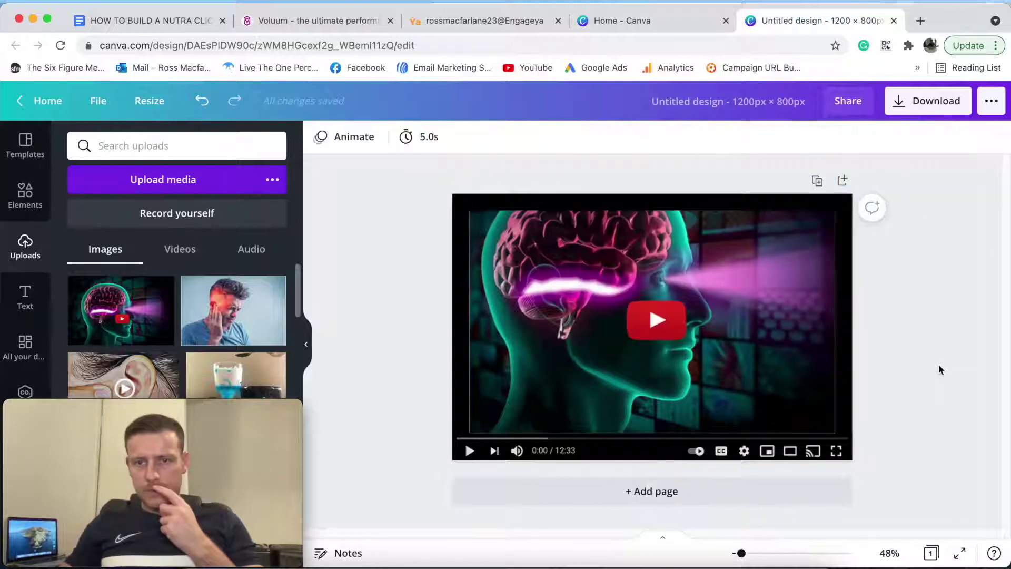
Step: Enlarge the brain and eye image slightly and centre it horizontally within the video player frame
left_click(654, 370)
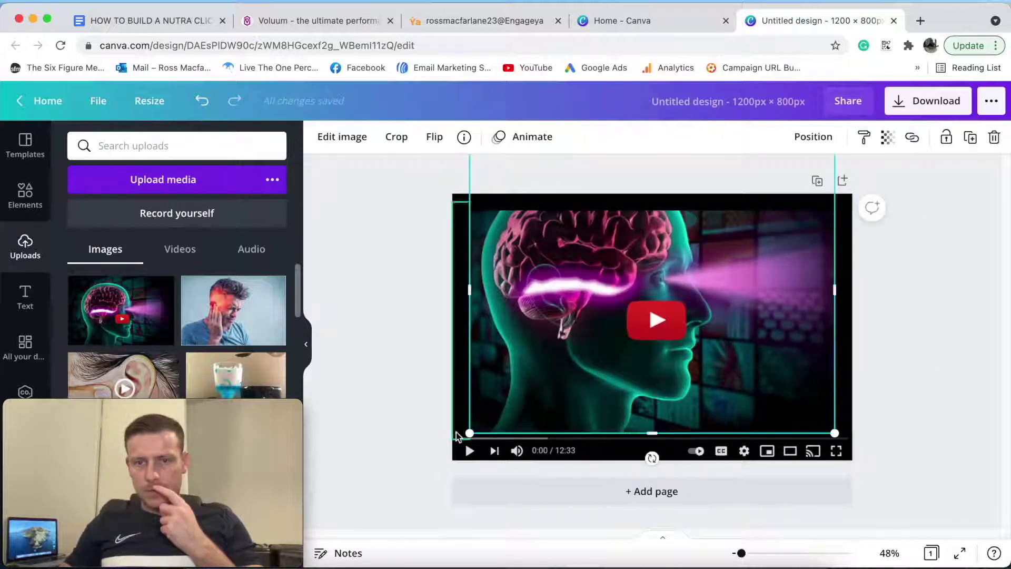
left_click_drag(460, 438, 452, 447)
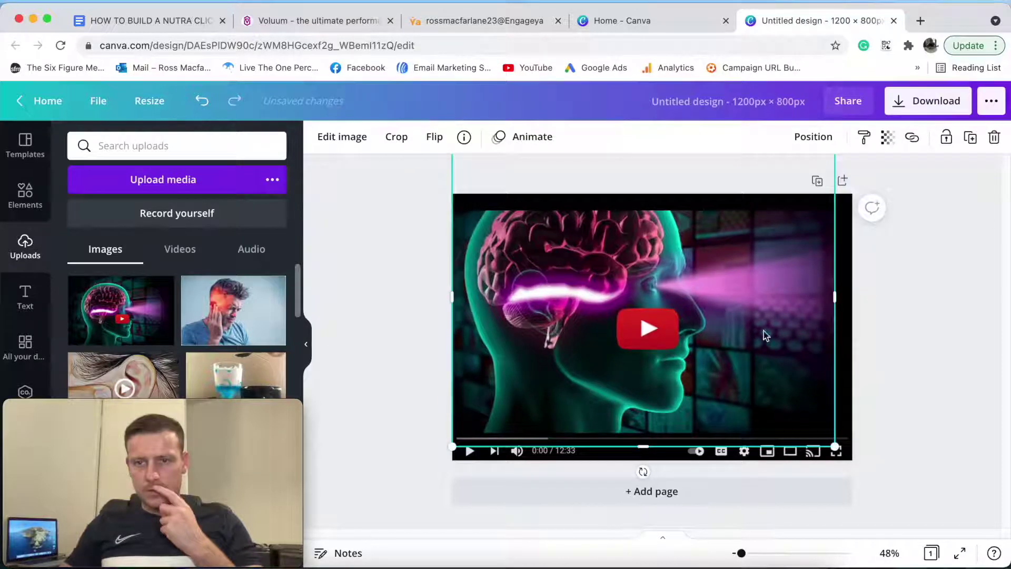
left_click_drag(765, 335, 773, 336)
left_click(915, 363)
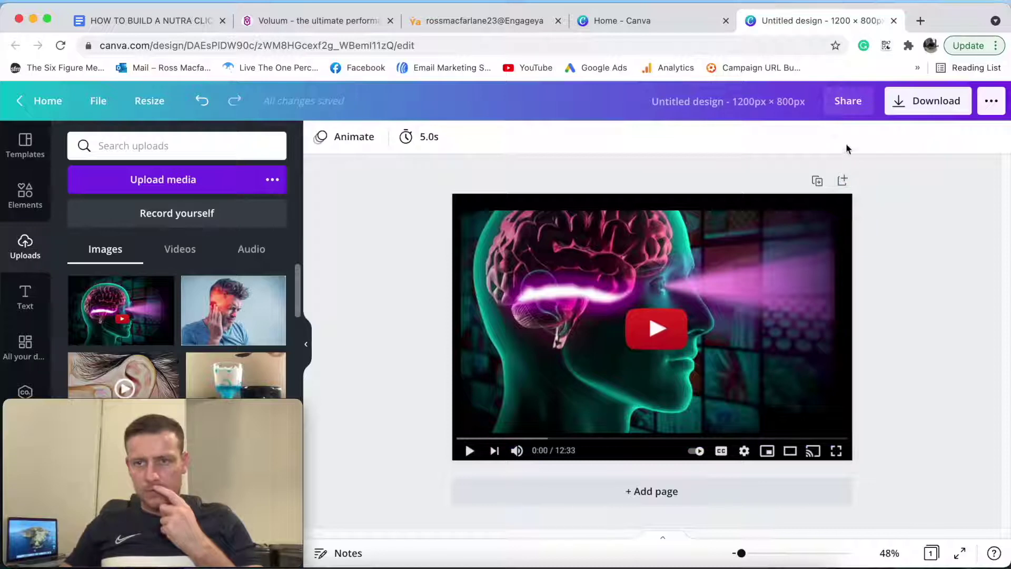
Step: Send the brain and eye image further back in the layer order, behind the player frame's edges
left_click(758, 197)
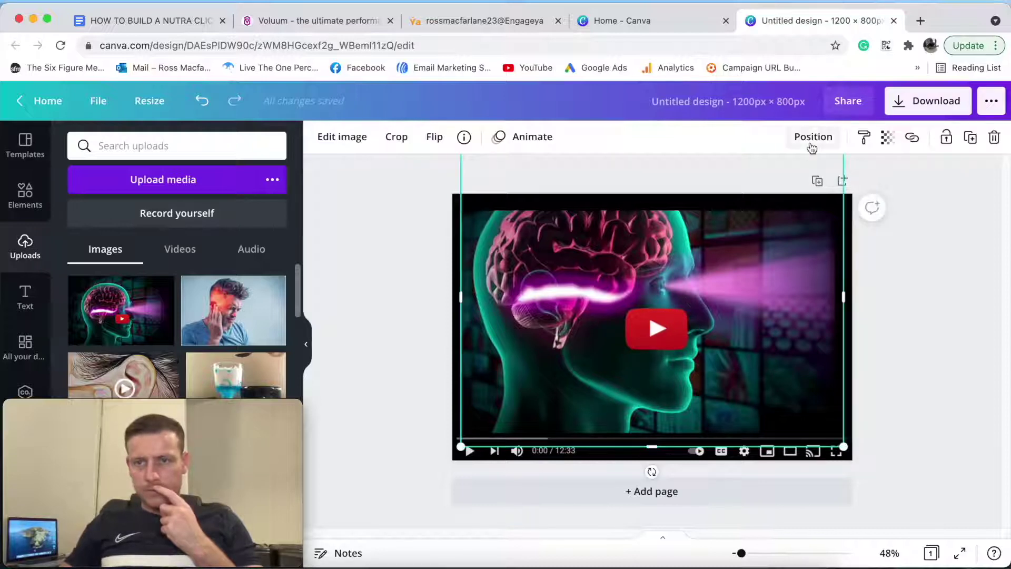
left_click(812, 139)
left_click(953, 237)
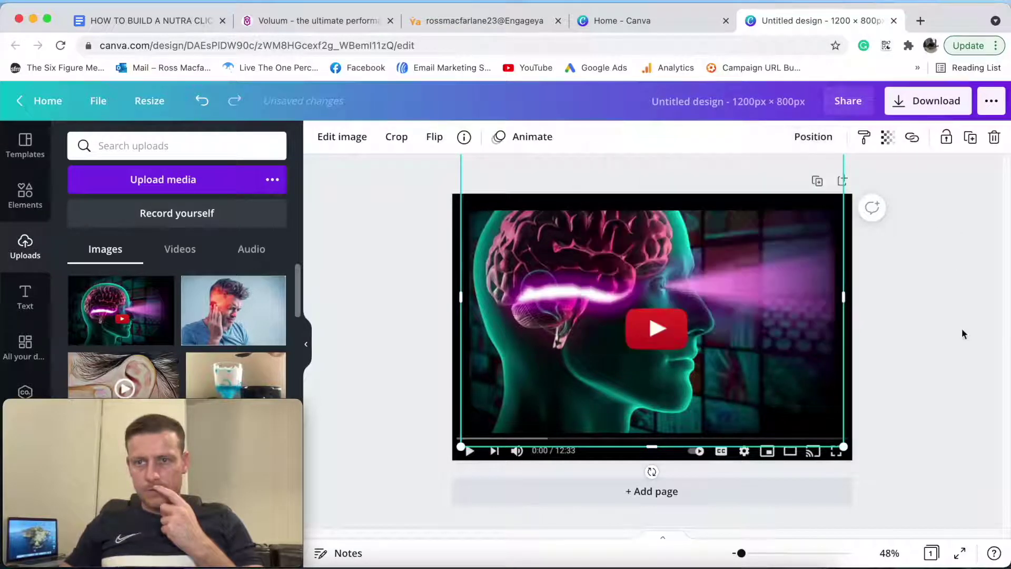
left_click(962, 341)
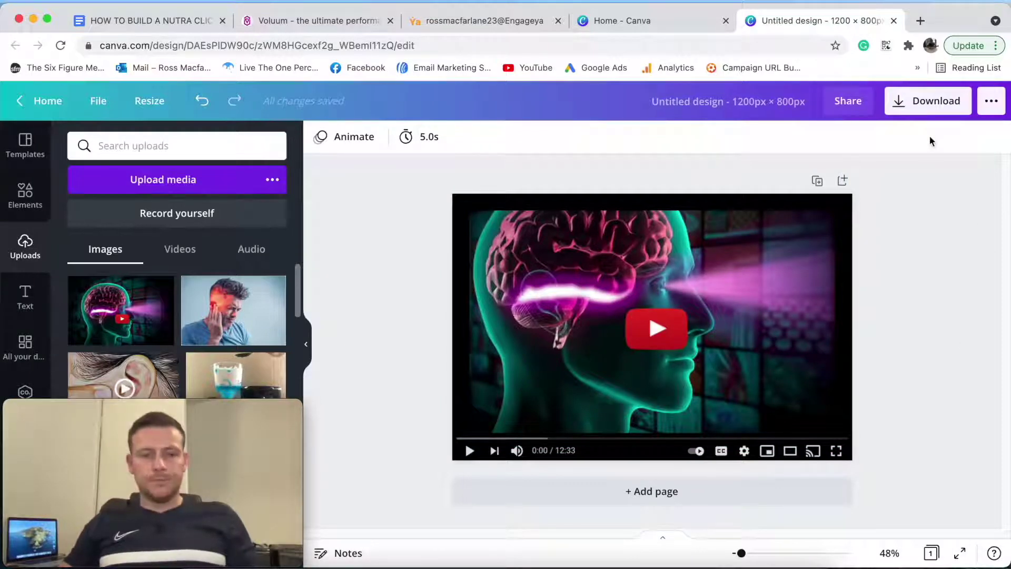
Step: Download the finished design as a PNG at 1200 × 800 px and dismiss the saved-design dialog
left_click(937, 103)
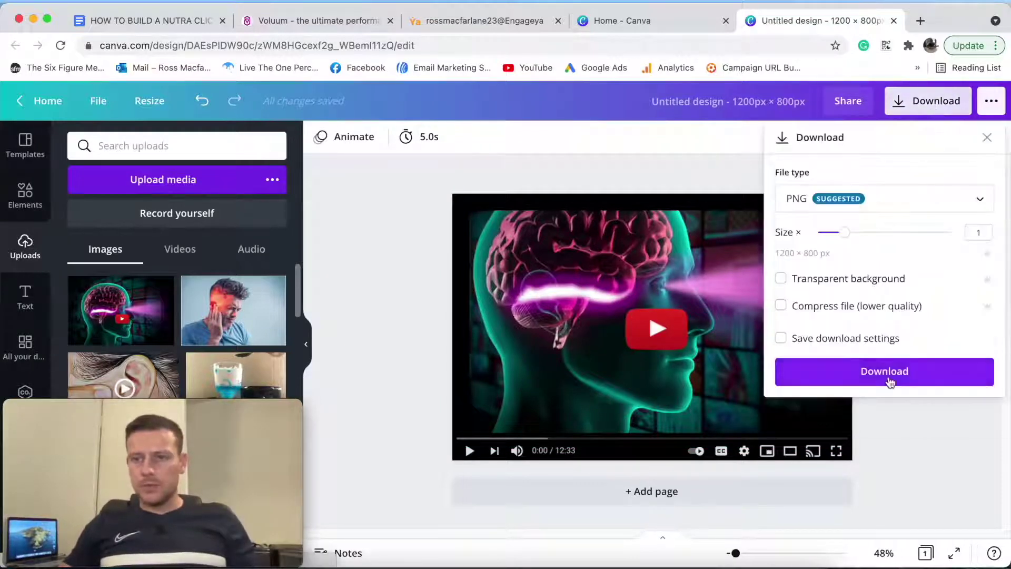
left_click(889, 377)
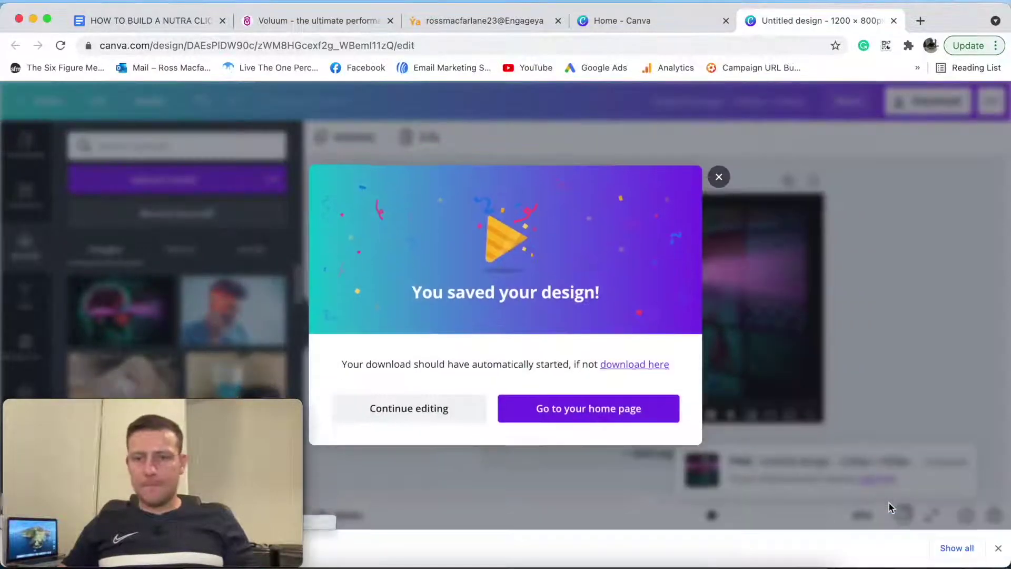
left_click(720, 177)
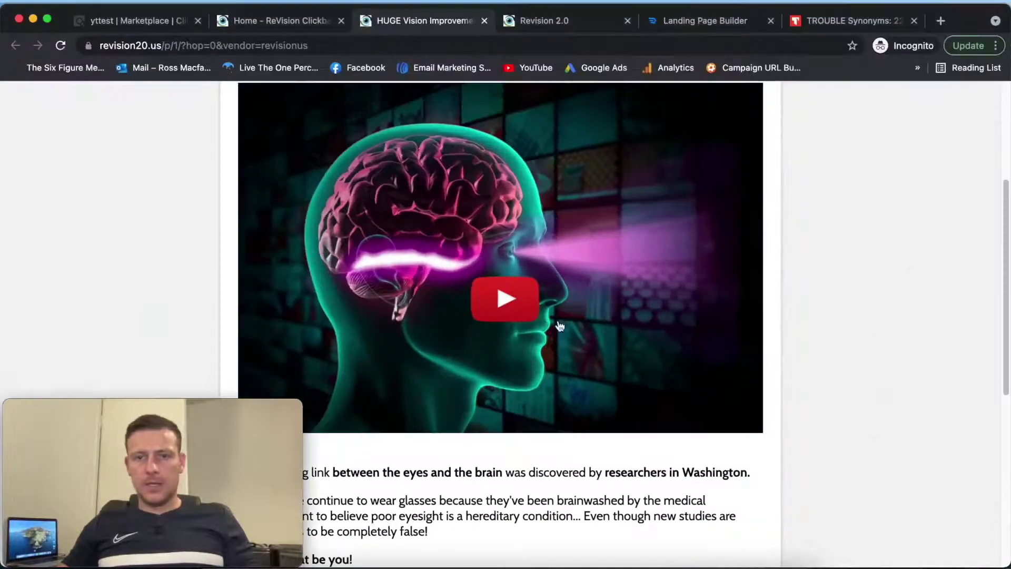
Step: In the Deberoo landing page builder, replace the baking soda photo with Untitled design (1).png from the Downloads folder
scroll(556, 322, "up", 10)
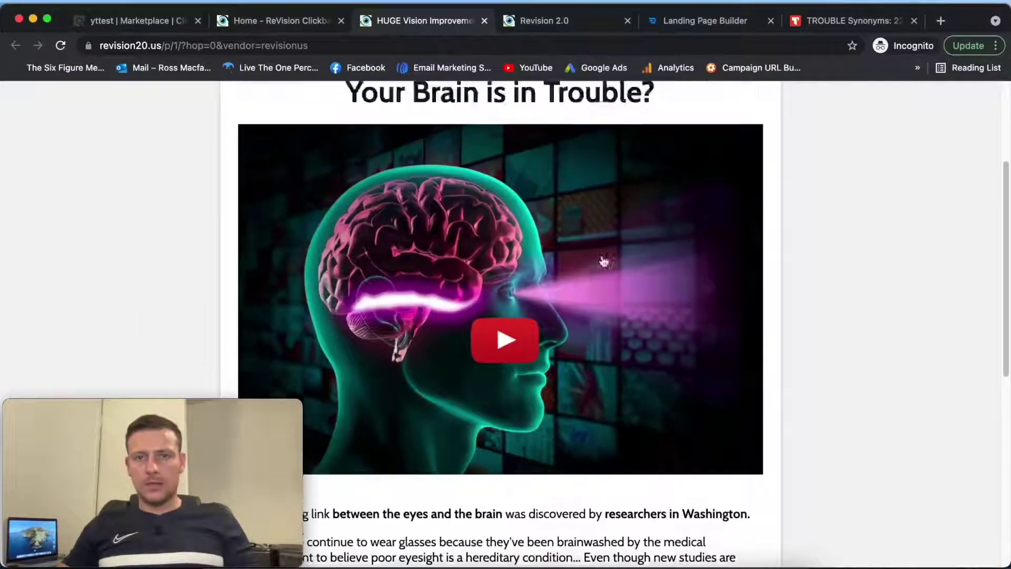
left_click(695, 21)
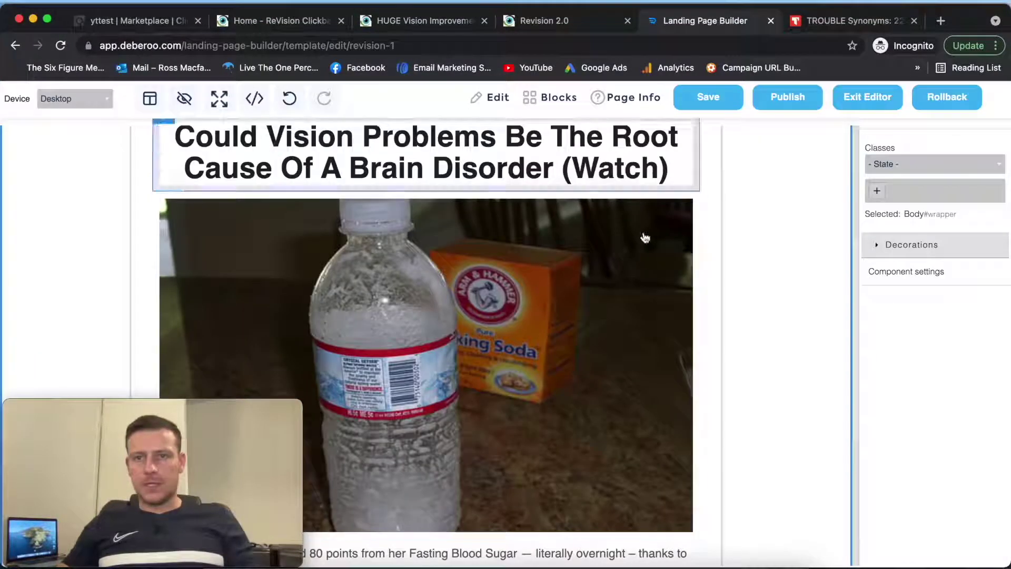
left_click(444, 309)
double_click(447, 308)
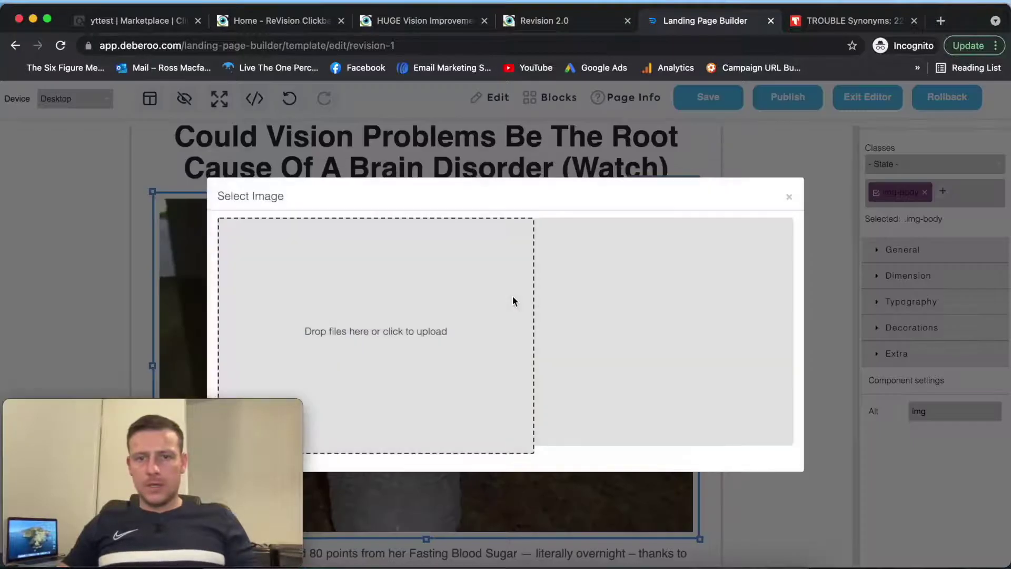
left_click(440, 296)
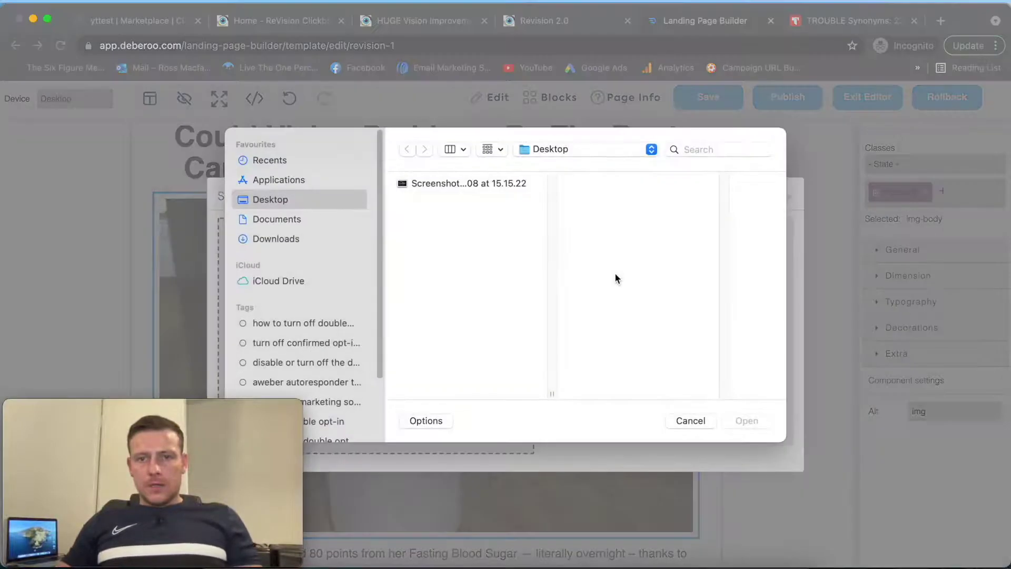
left_click(287, 239)
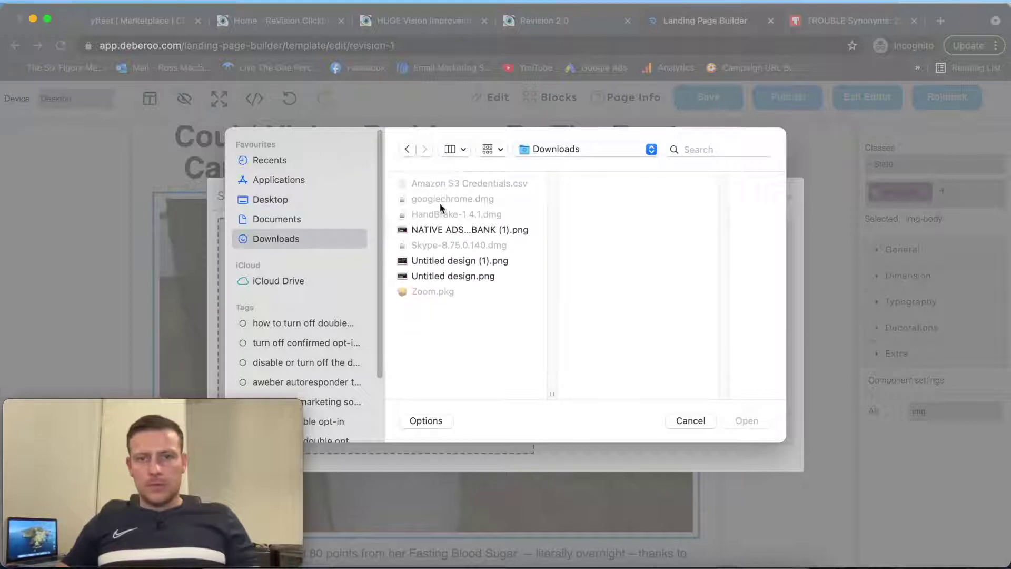
left_click(447, 261)
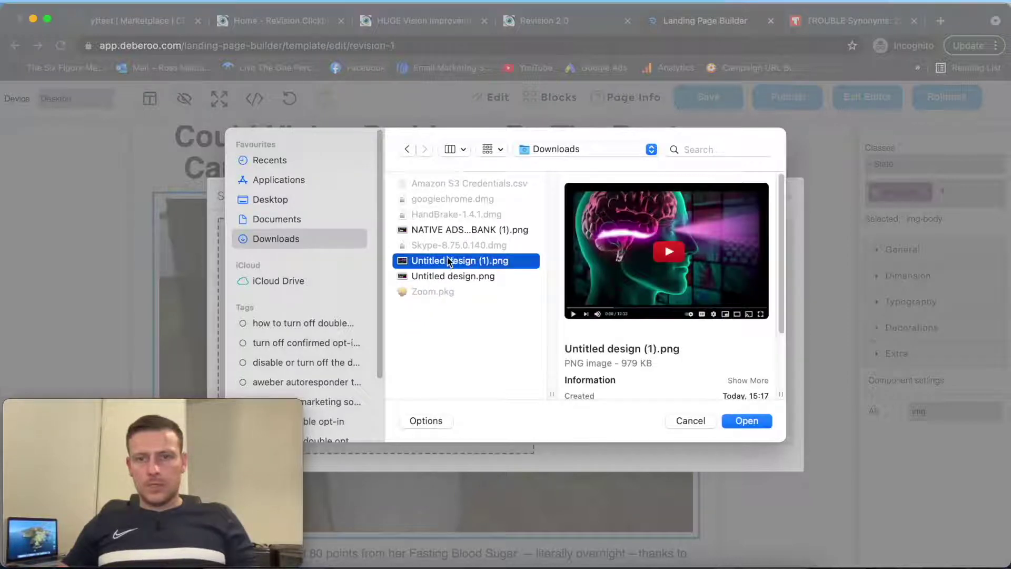
left_click(748, 421)
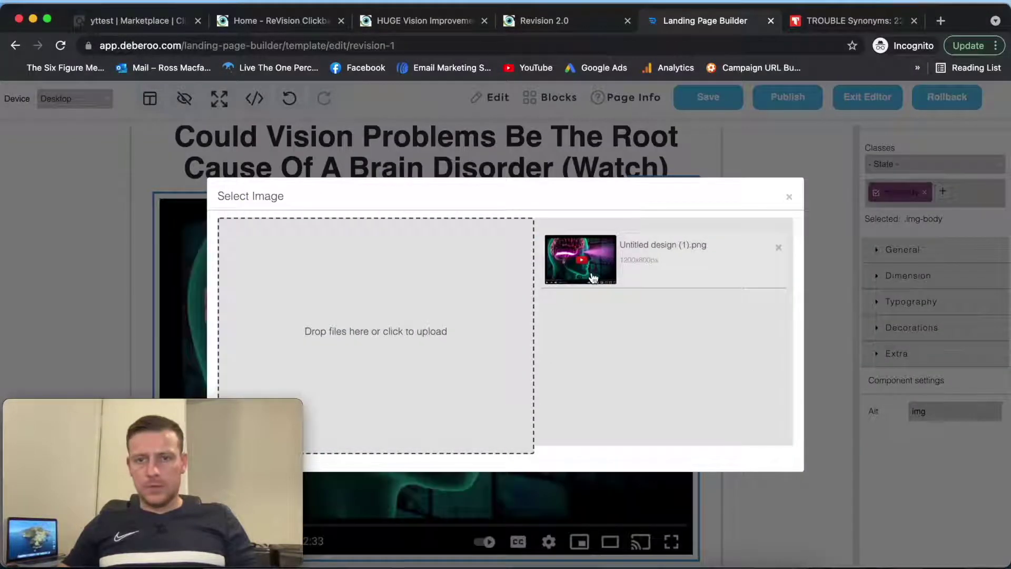
left_click(789, 198)
left_click(781, 271)
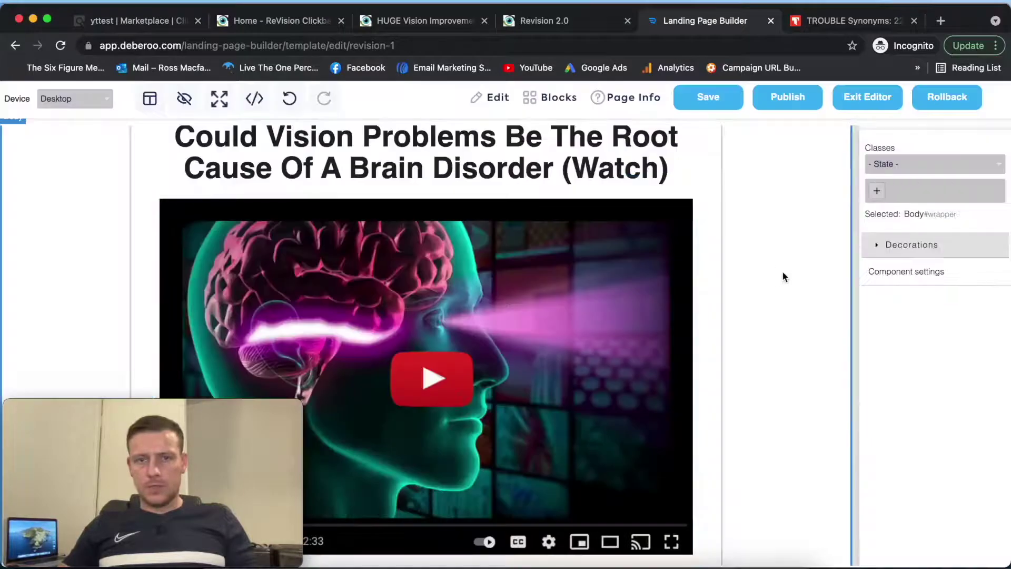
Step: Find the body copy on the vendor's Revision page and copy its opening sentence, "This shocking link between the eyes and the brain…"
scroll(774, 273, "down", 2)
scroll(775, 273, "down", 5)
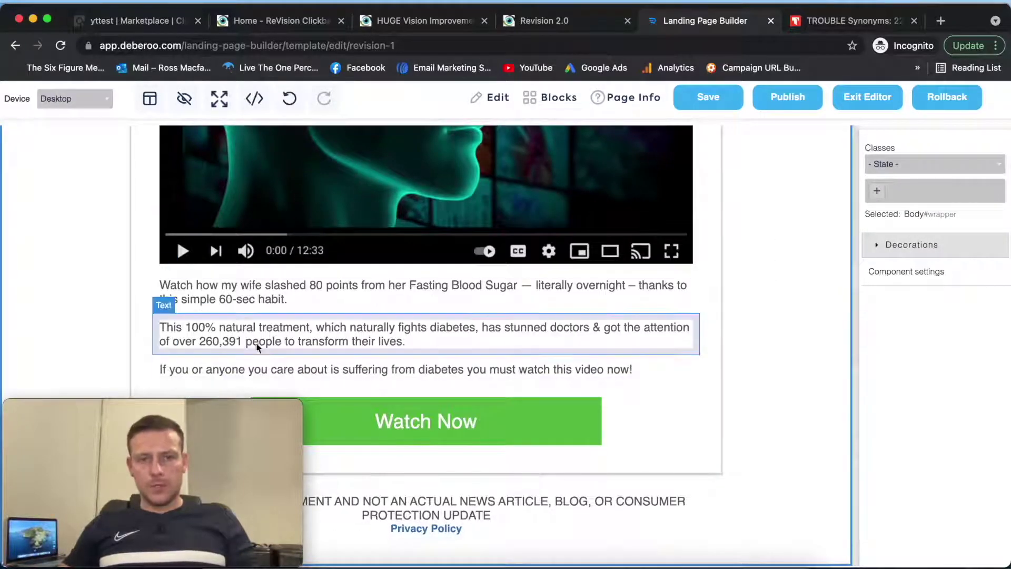
left_click(543, 23)
scroll(535, 345, "down", 3)
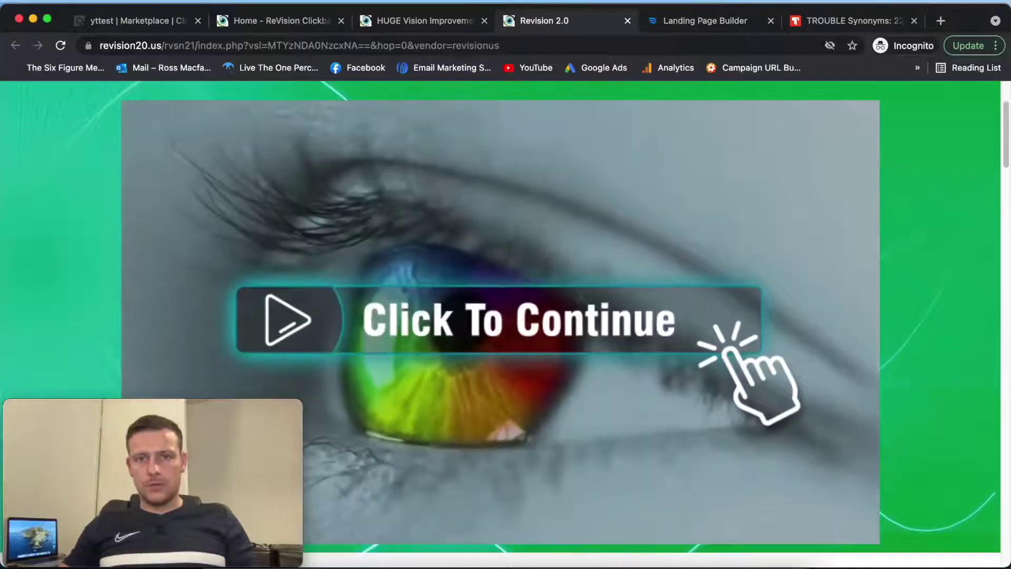
left_click(403, 20)
scroll(526, 229, "down", 8)
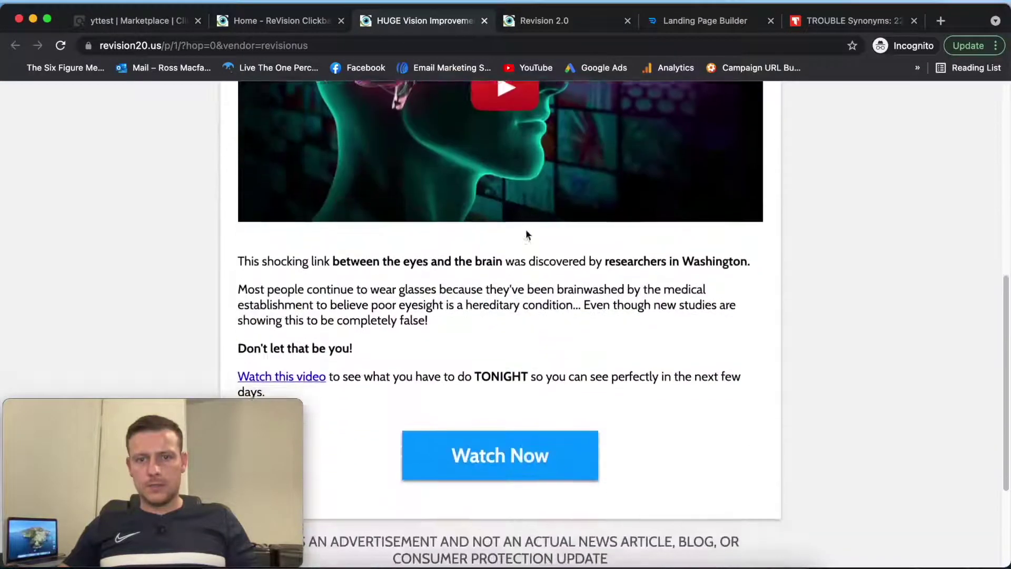
left_click_drag(241, 238, 713, 237)
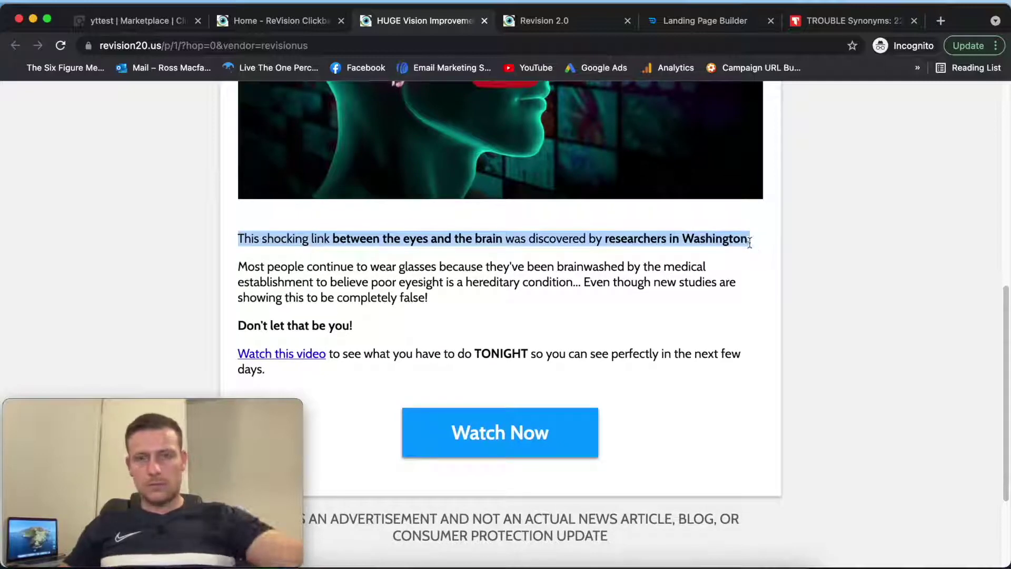
Step: Replace the landing page's blood sugar paragraph with "This shocking link between the eyes and the brain was discovered by researchers in Washington."
left_click(708, 21)
left_click(431, 292)
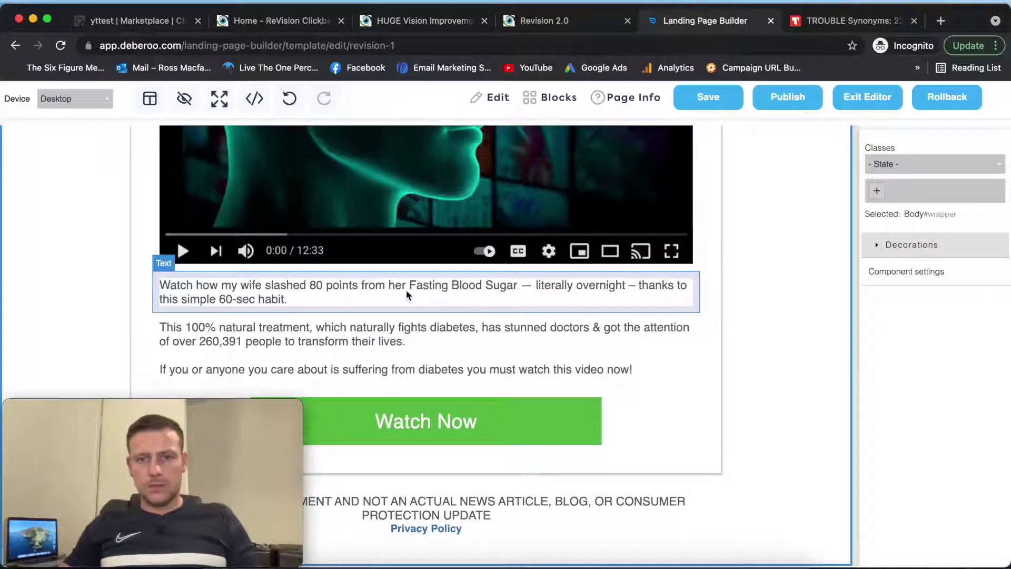
double_click(289, 299)
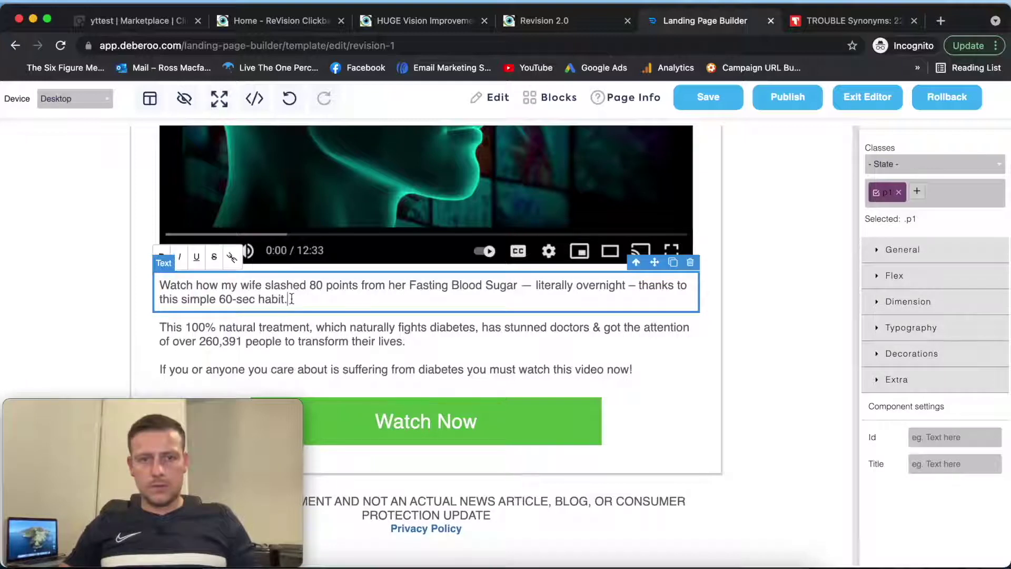
left_click_drag(288, 299, 164, 291)
key("BackSpace")
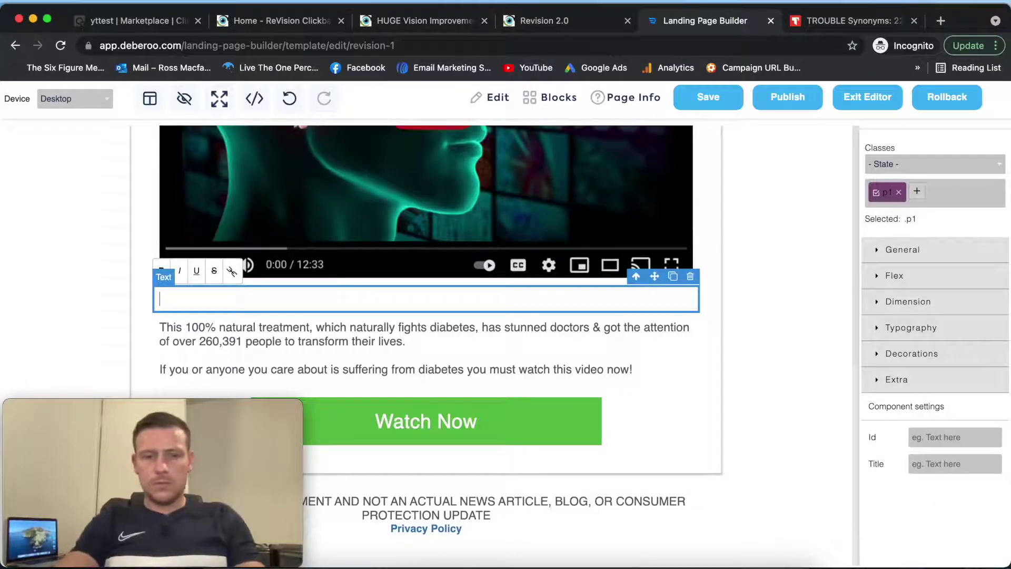
type("This shocking link between the eyes and the brain was discovered by researchers in Washington.")
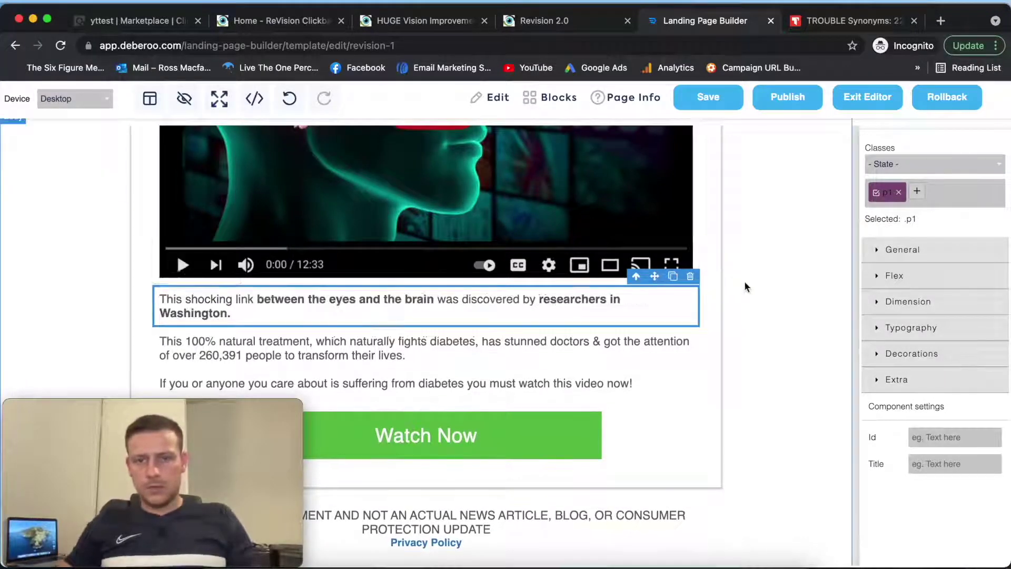
left_click(744, 280)
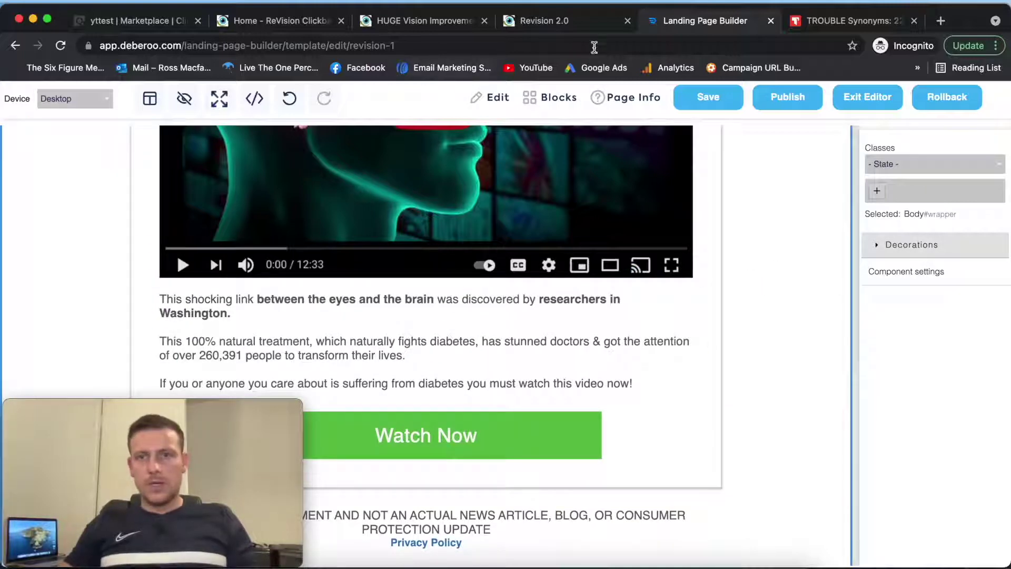
Step: Replace the "100% natural treatment" paragraph with the vendor page's paragraph beginning "Most people continue to wear glasses because they've been brainwashed"
left_click(545, 22)
left_click(435, 27)
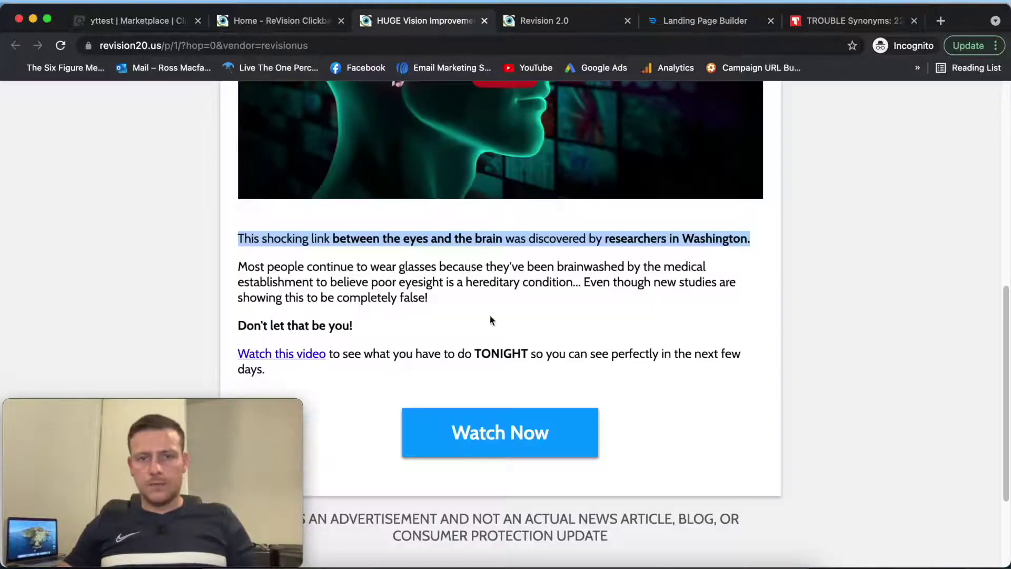
scroll(507, 300, "down", 1)
left_click_drag(238, 255, 455, 293)
key("cmd+c")
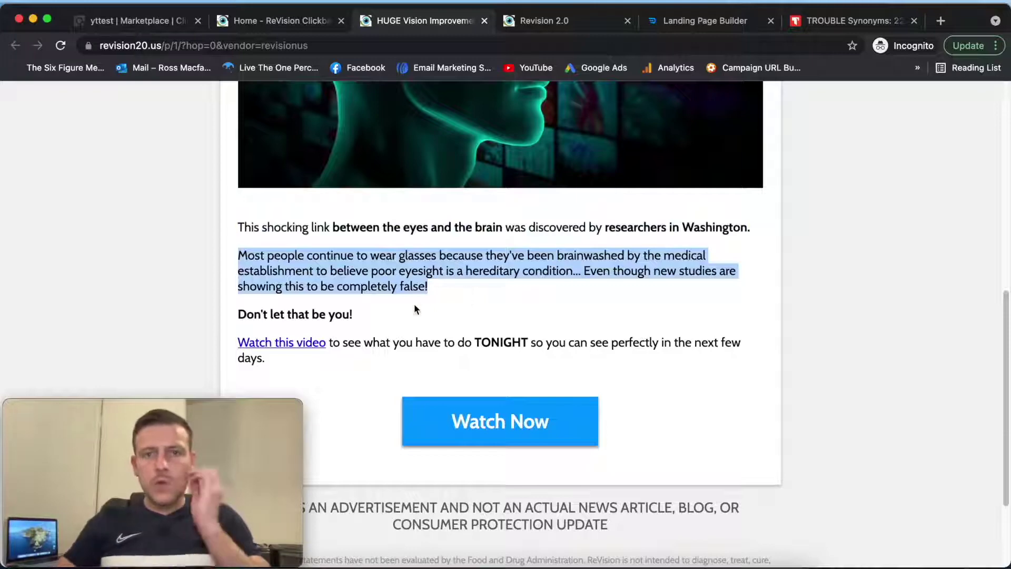
left_click(691, 20)
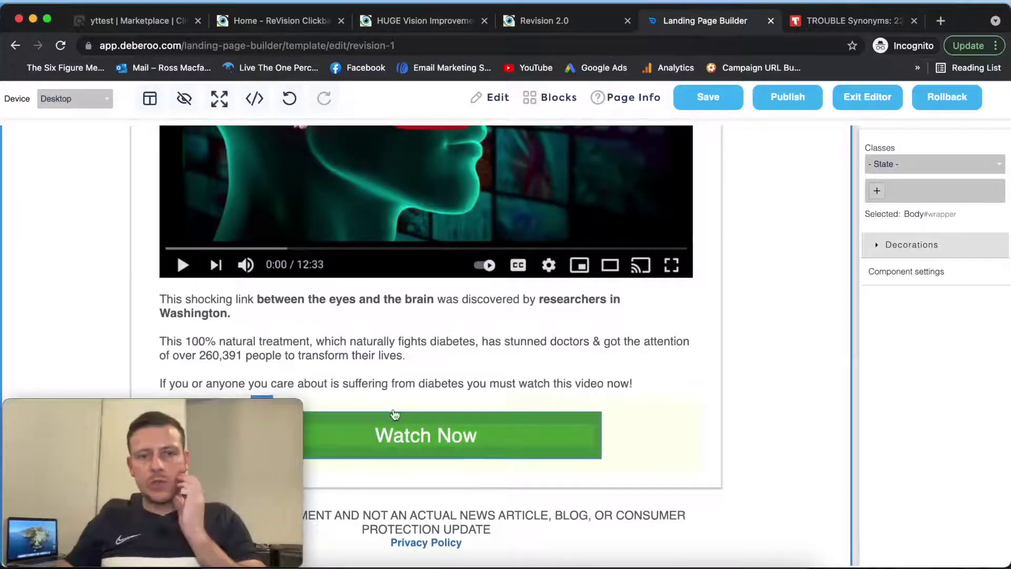
scroll(405, 326, "down", 1)
left_click(405, 326)
left_click_drag(411, 343, 156, 327)
key("BackSpace")
key("cmd+v")
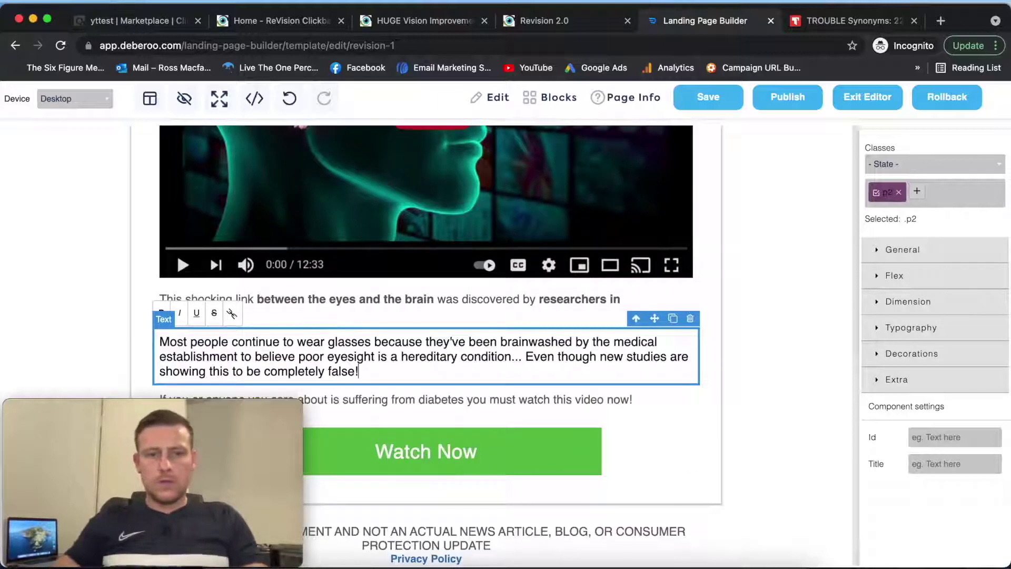
left_click(769, 341)
Step: Replace the closing diabetes sentence with the vendor page's "Watch this video to see what you have to do TONIGHT" sentence
scroll(763, 338, "down", 1)
left_click(648, 370)
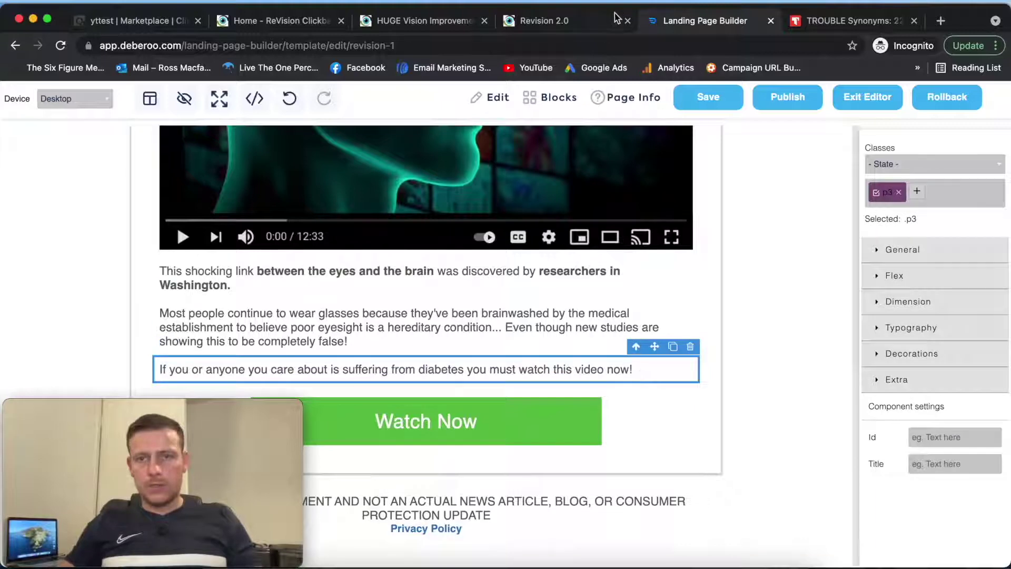
left_click(387, 20)
left_click_drag(265, 359, 236, 344)
key("super+c")
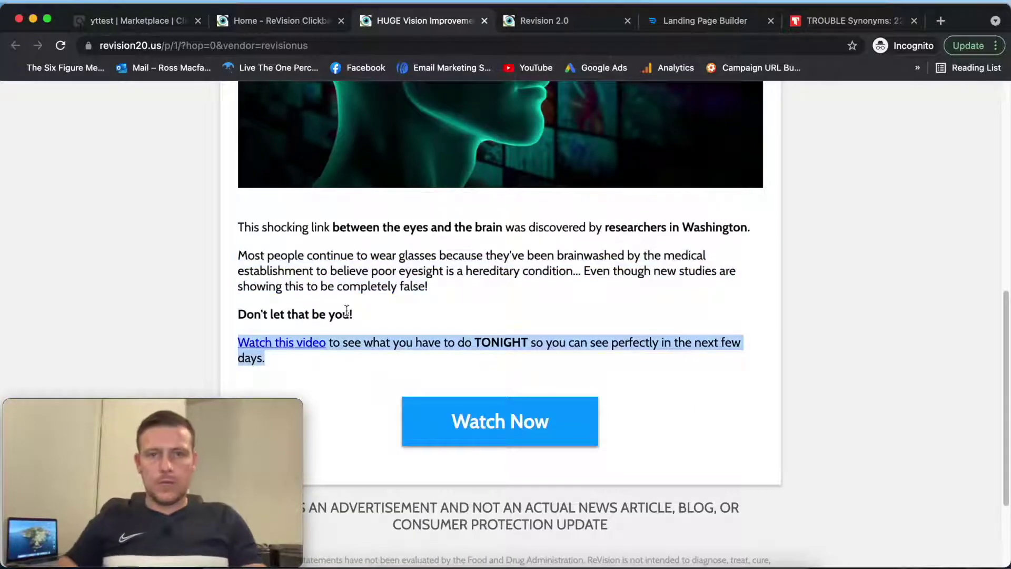
left_click(676, 20)
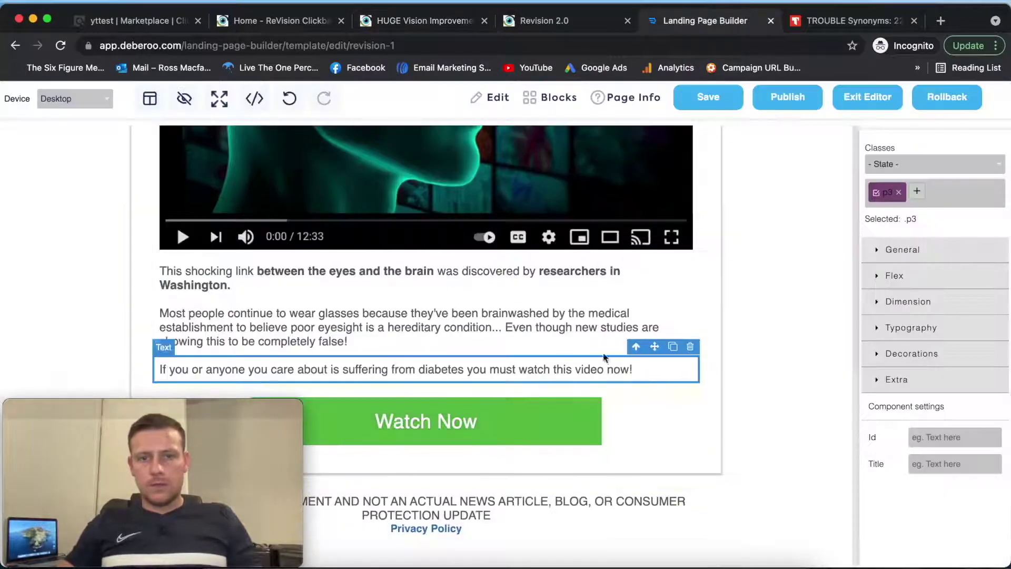
double_click(637, 377)
left_click_drag(637, 377, 155, 375)
key("BackSpace")
key("super+v")
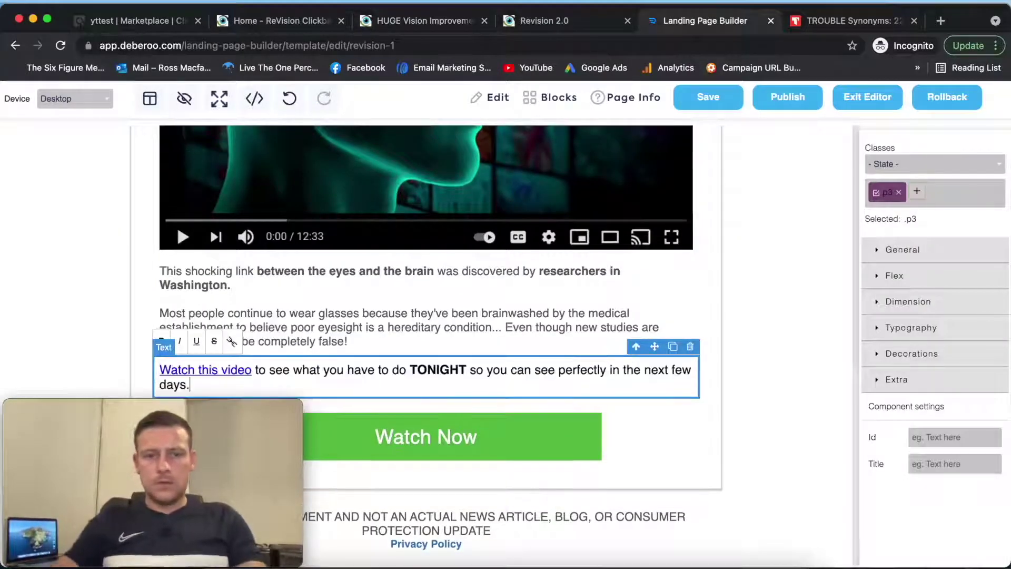
left_click(764, 337)
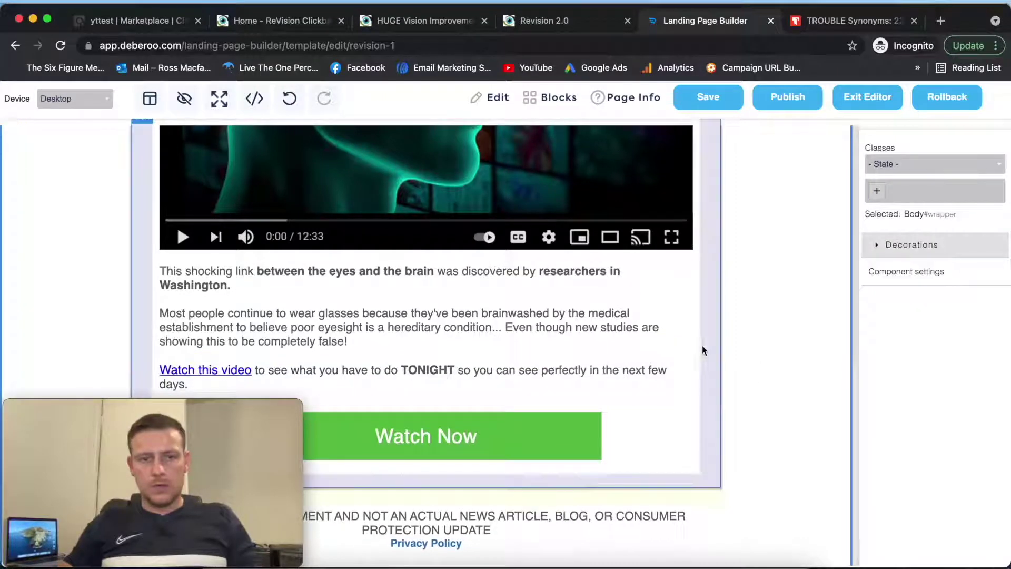
Step: Switch to Voluum and get the click URL for the betrious-stionary.com tracking domain from the tracking URL settings
scroll(705, 349, "down", 1)
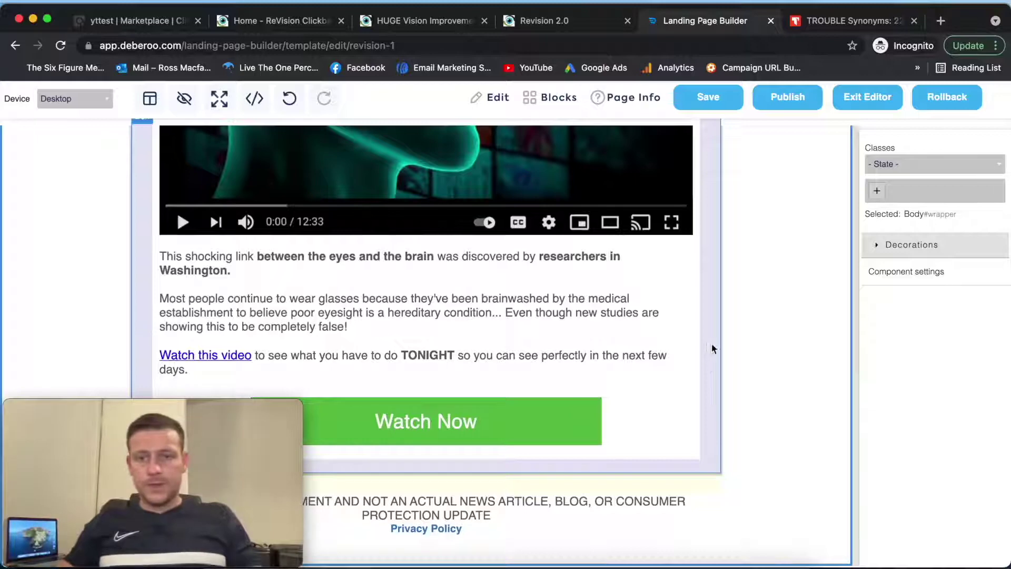
scroll(706, 321, "up", 10)
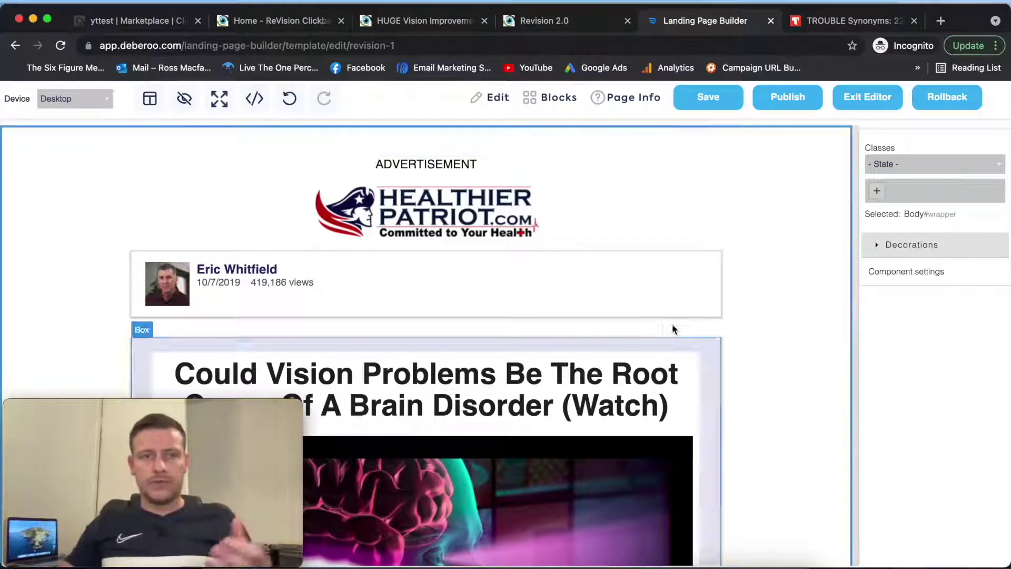
left_click(32, 19)
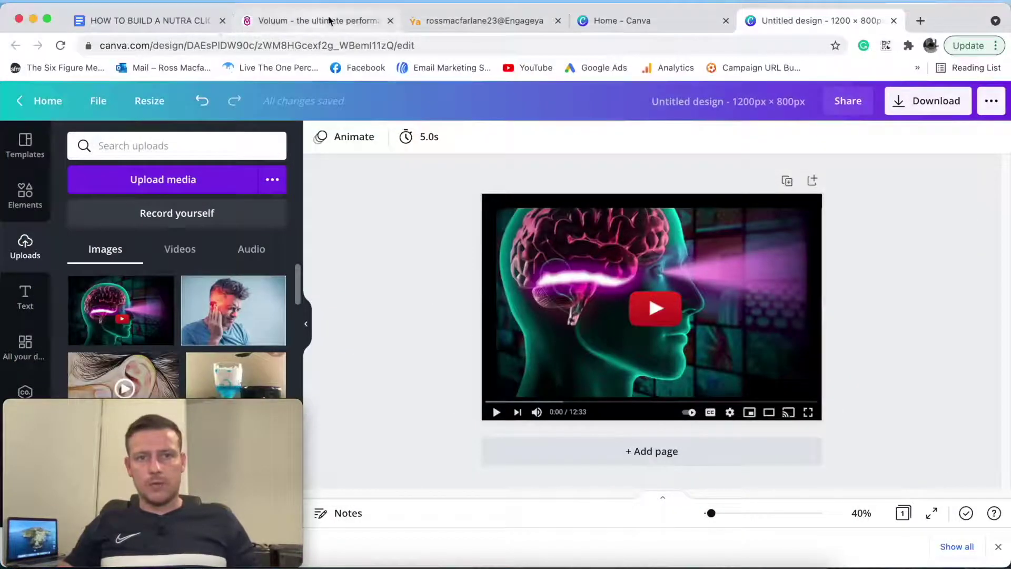
key("super+2")
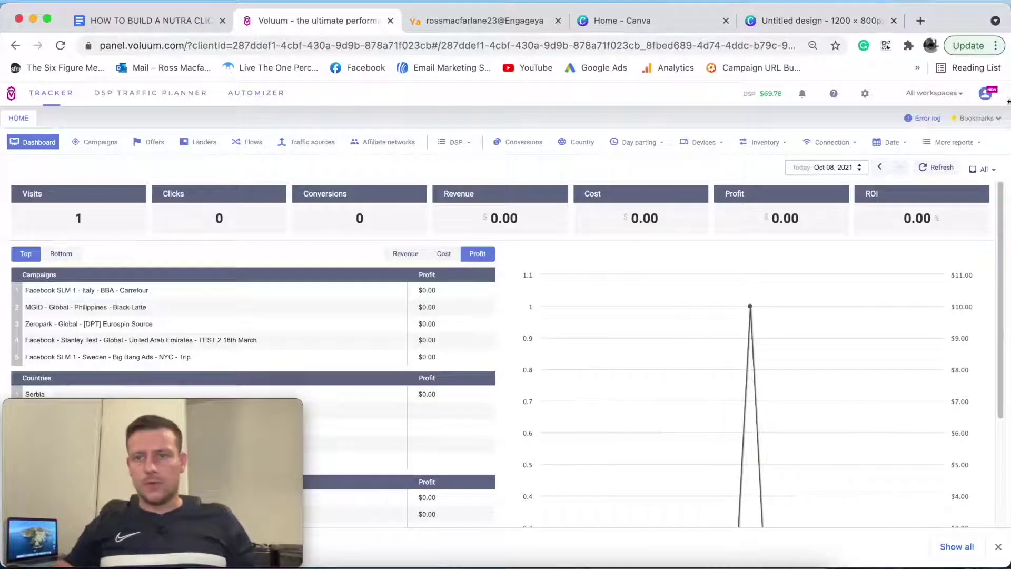
left_click(865, 94)
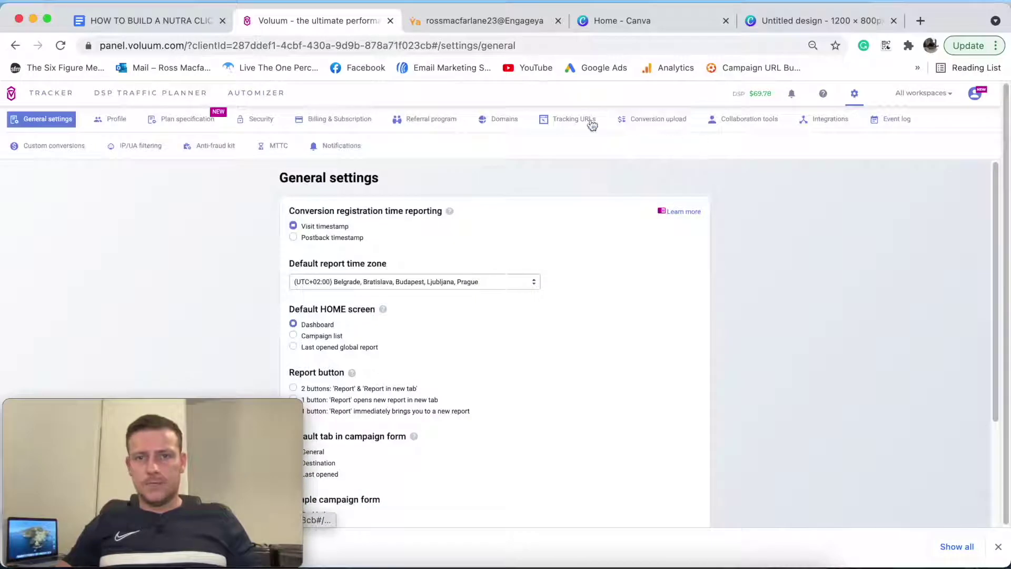
left_click(566, 119)
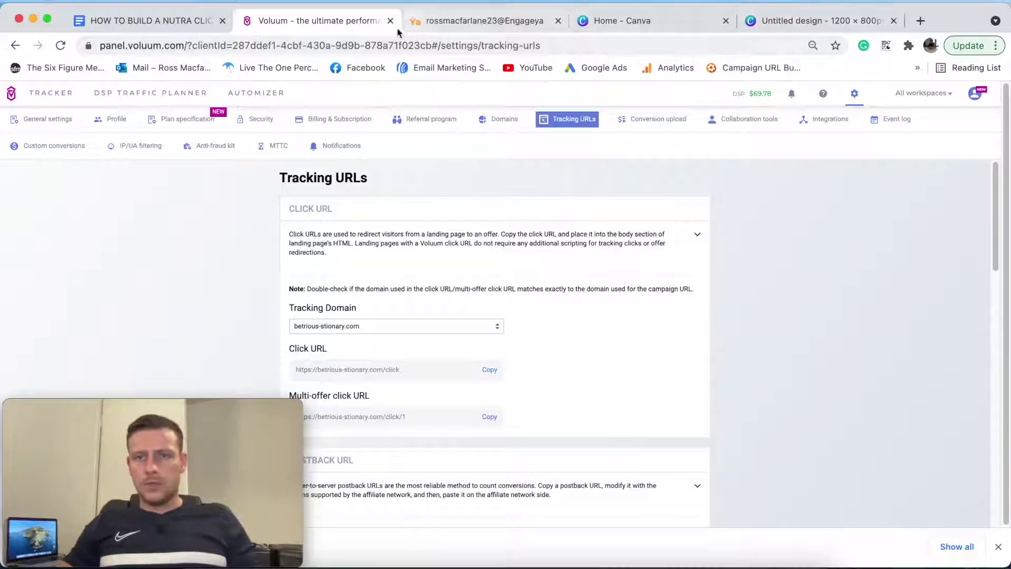
left_click(779, 566)
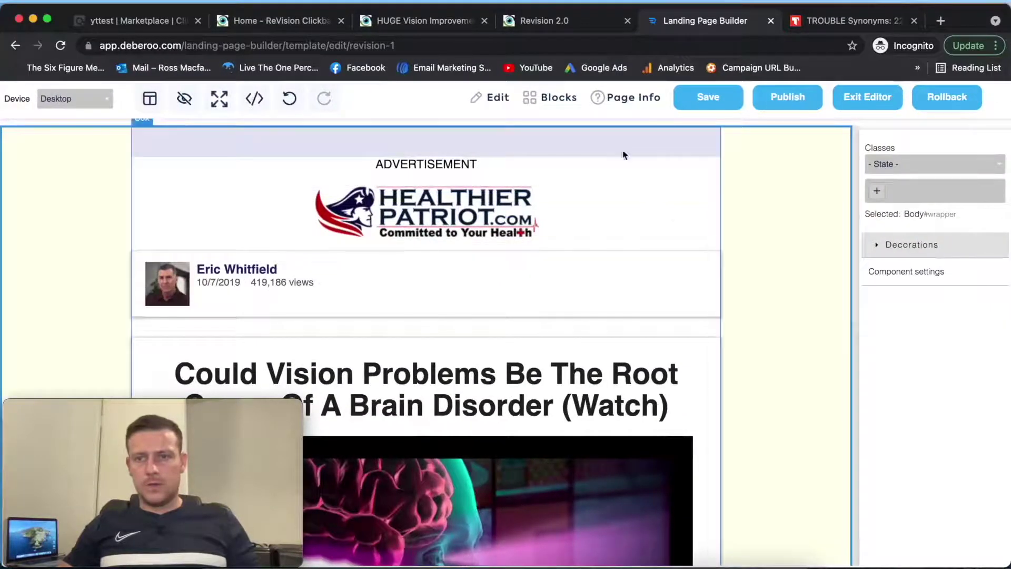
left_click(613, 102)
left_click(902, 279)
type("https://betrious-stionary.com/click")
left_click(953, 369)
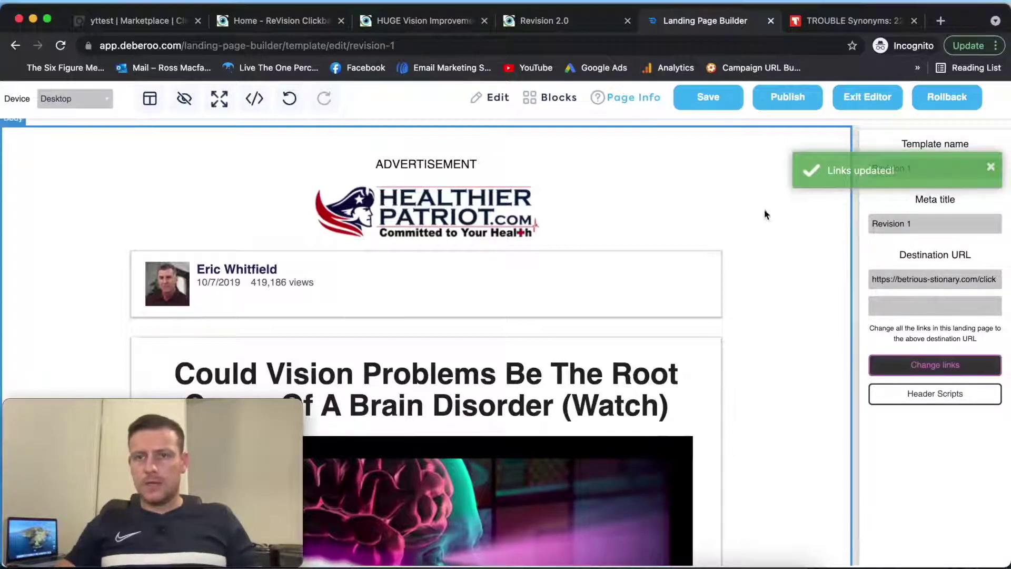
left_click(707, 102)
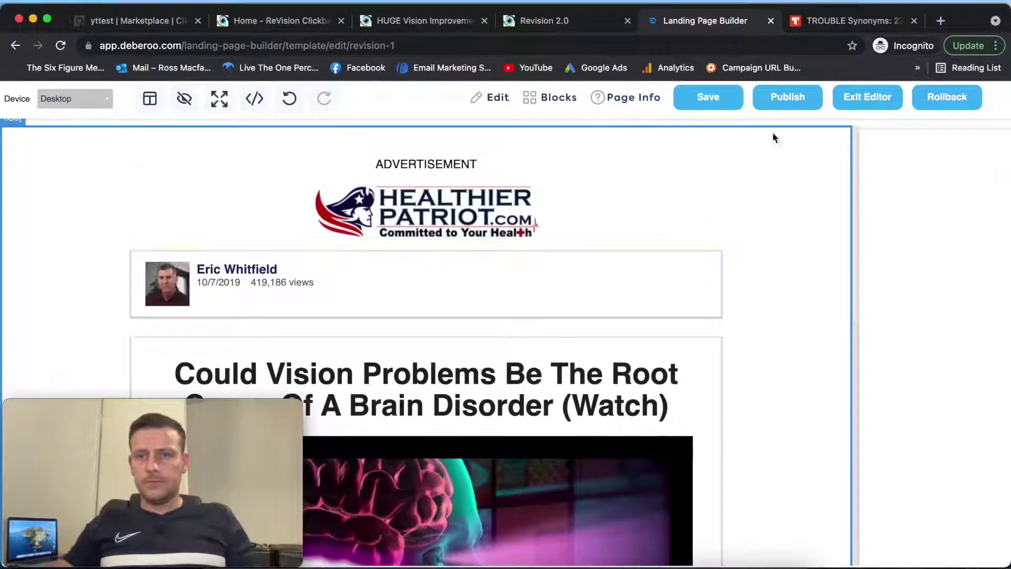
Step: Publish the Revision 1 landing page and open its live version to check the layout and copy
left_click(789, 106)
left_click(654, 372)
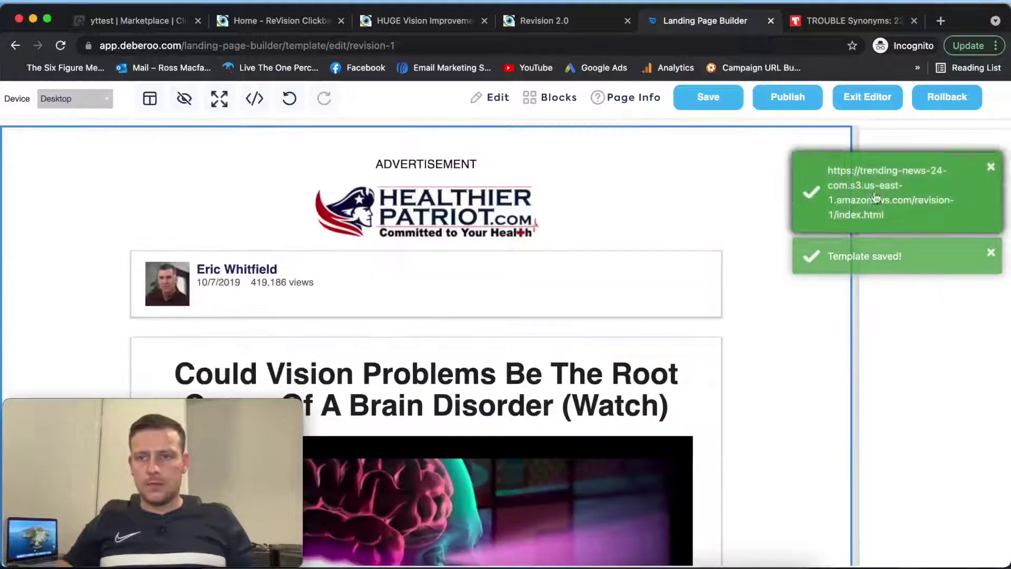
left_click(875, 197)
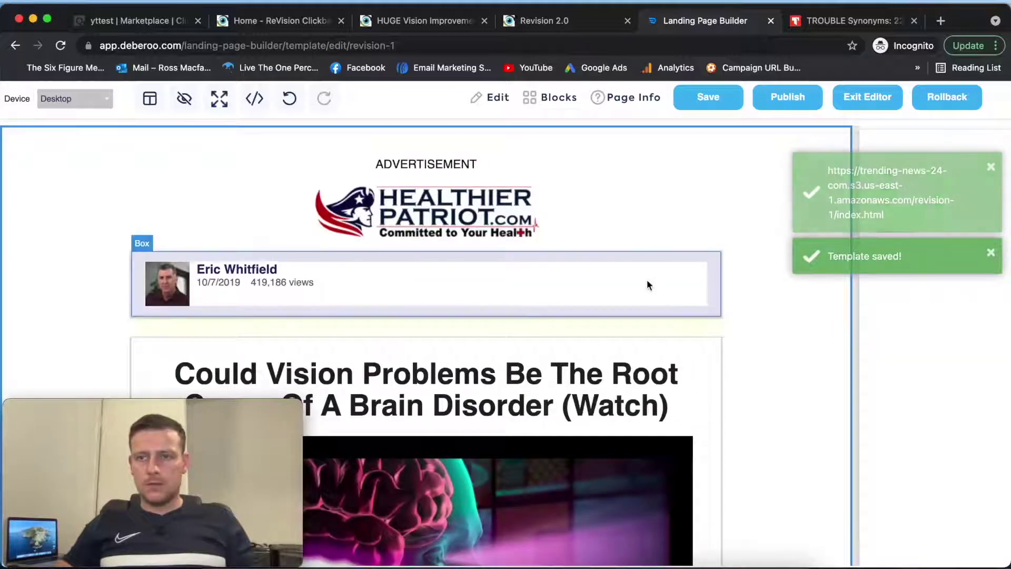
left_click(782, 105)
left_click(642, 372)
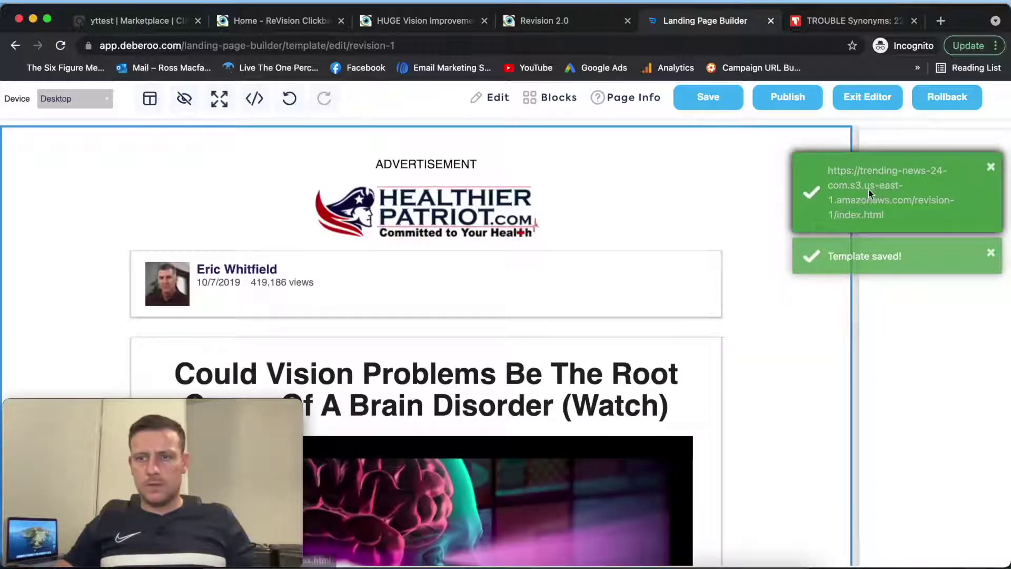
left_click(869, 193)
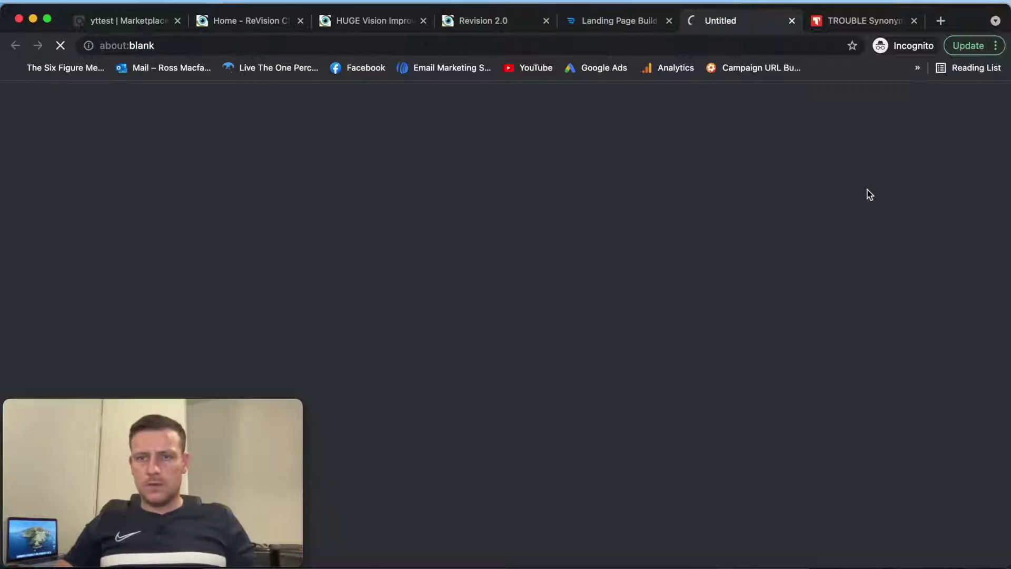
scroll(820, 306, "down", 8)
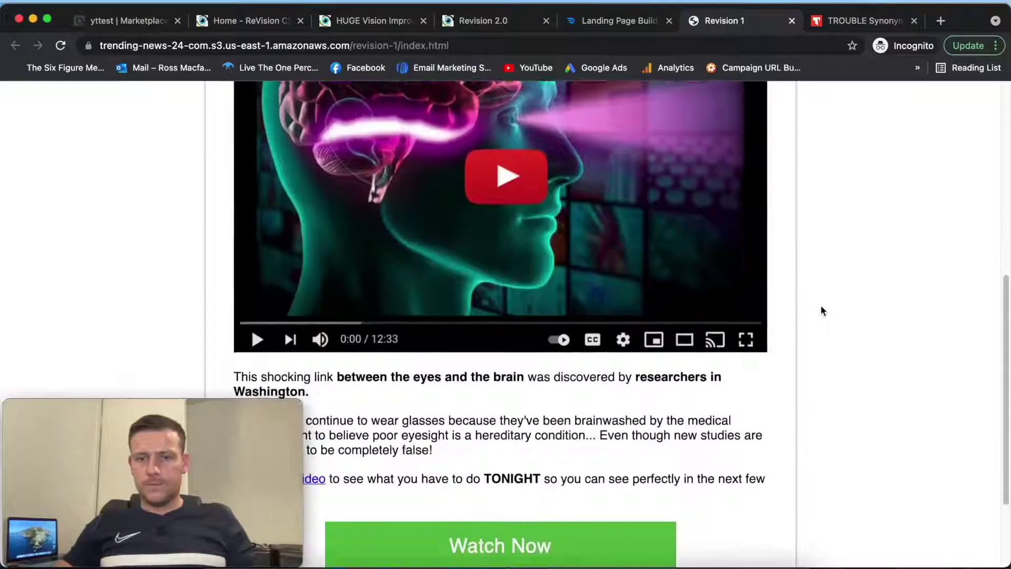
scroll(820, 313, "up", 8)
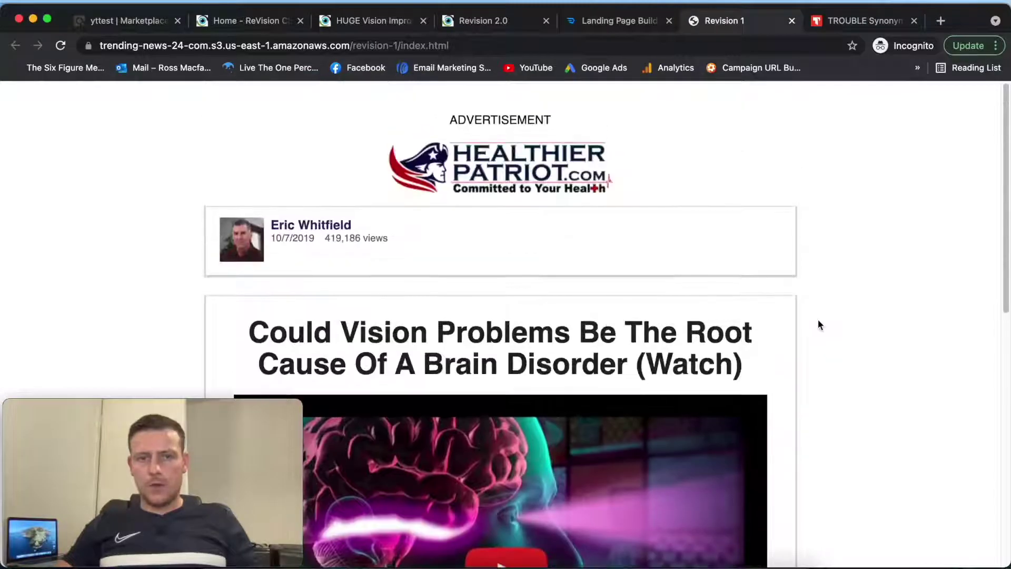
Step: Close the thesaurus page and look over the headline on the vendor's Revision 2.0 page
left_click(860, 21)
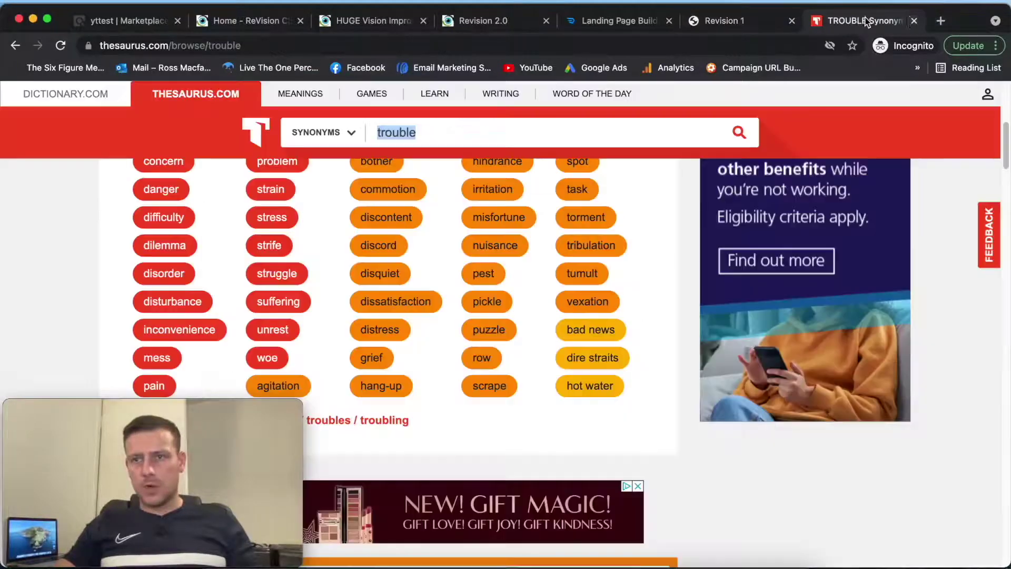
left_click(914, 21)
left_click(568, 23)
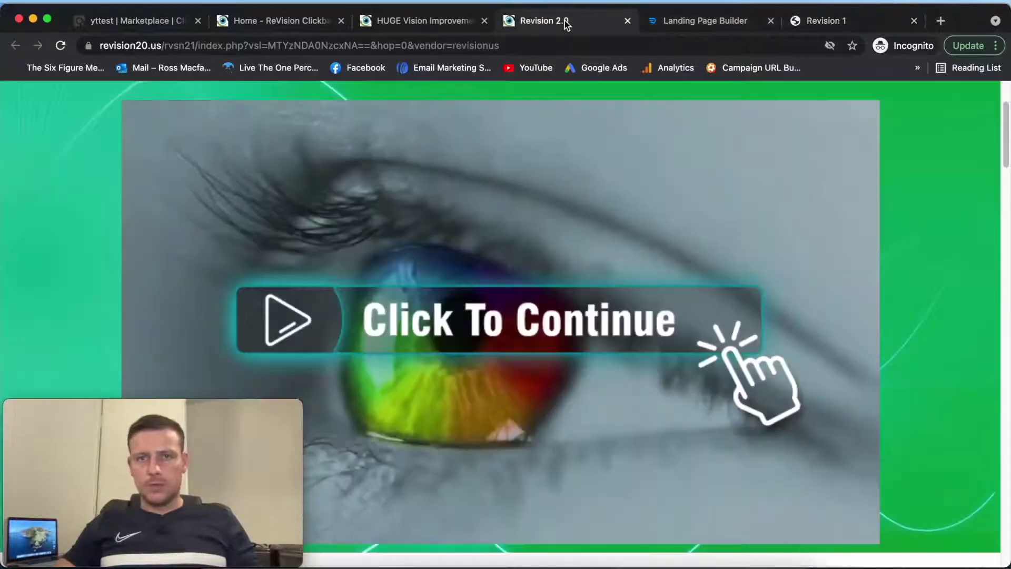
scroll(608, 185, "up", 3)
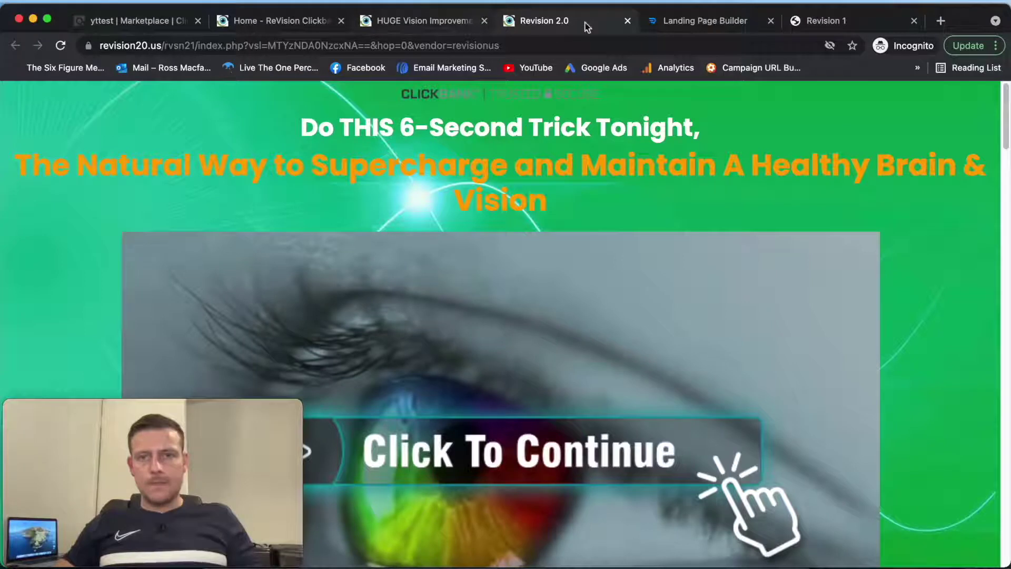
Step: Switch to the campaign outline in Google Docs and add an empty line below Step 2 for an ad headline
left_click(33, 20)
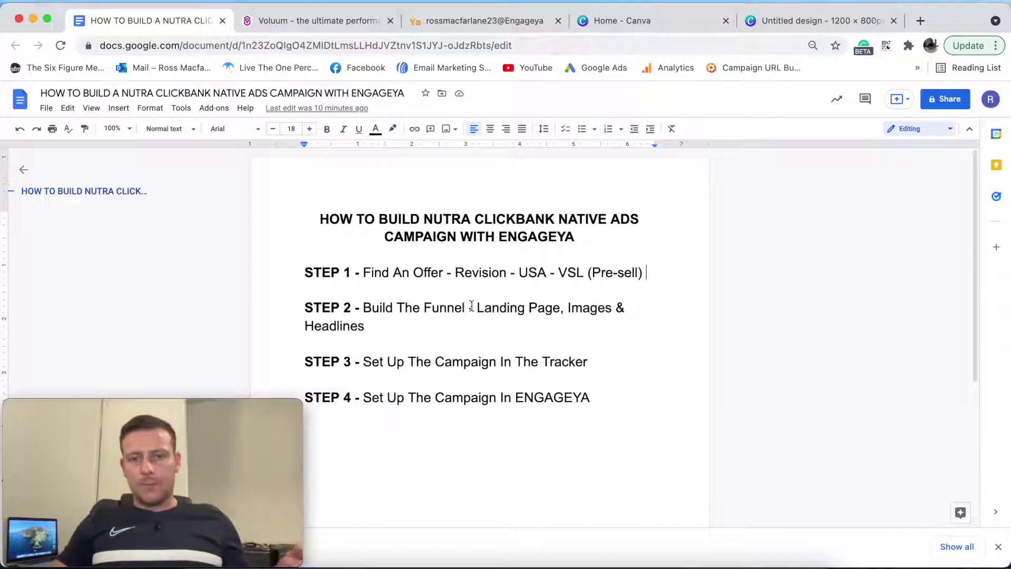
left_click_drag(472, 307, 553, 309)
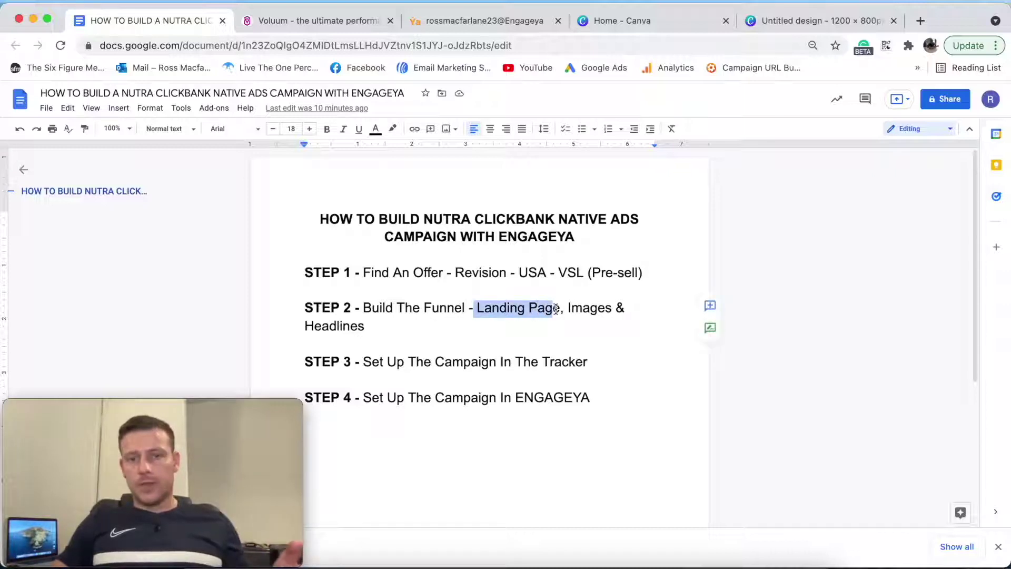
left_click(560, 337)
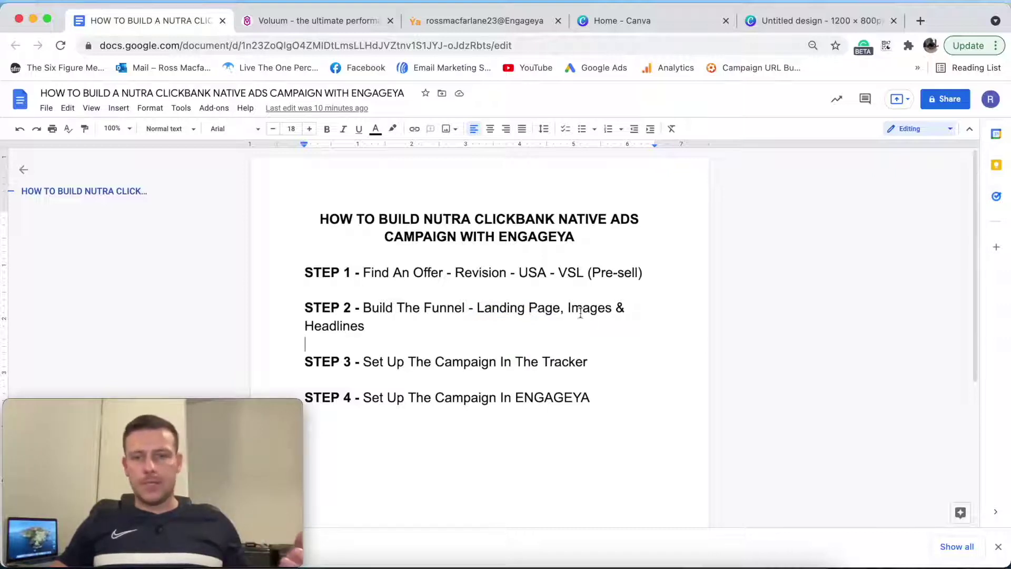
left_click(418, 324)
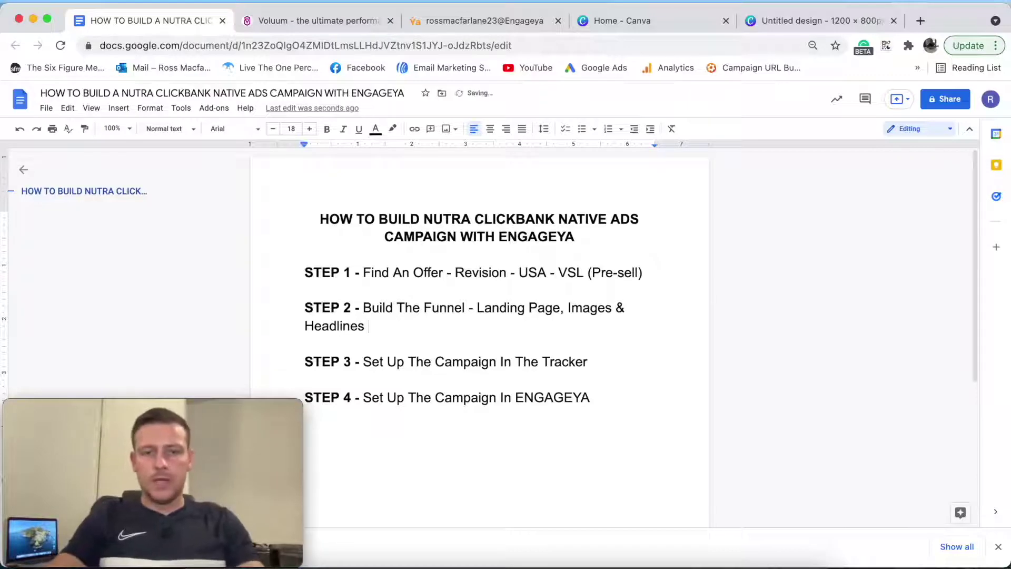
key("Return")
key("Return")
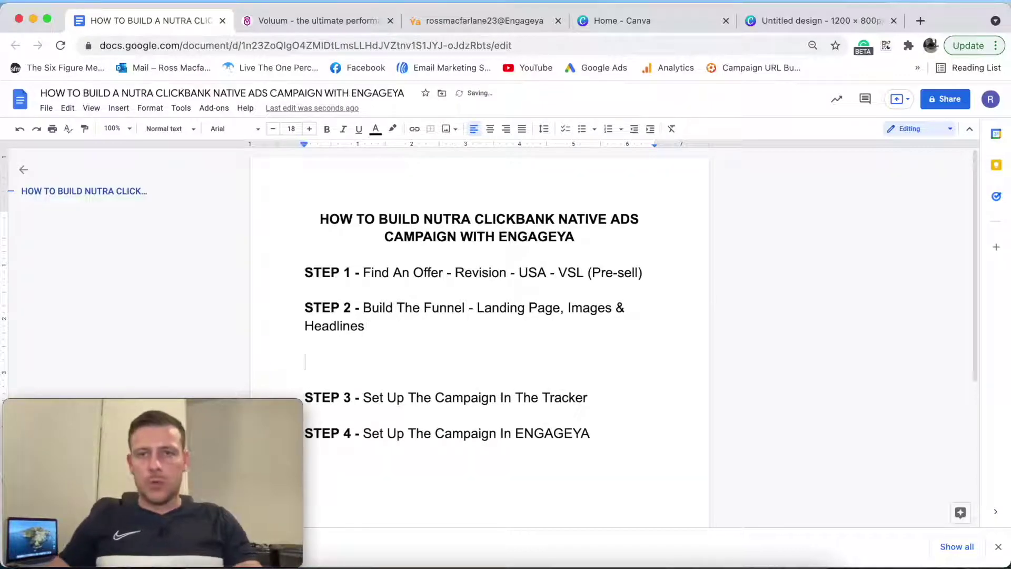
left_click(778, 559)
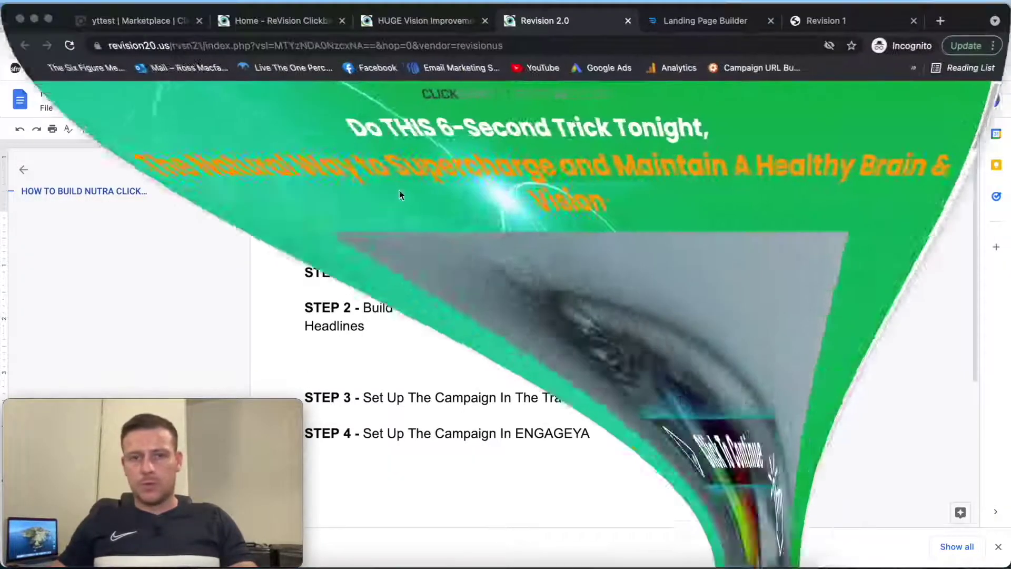
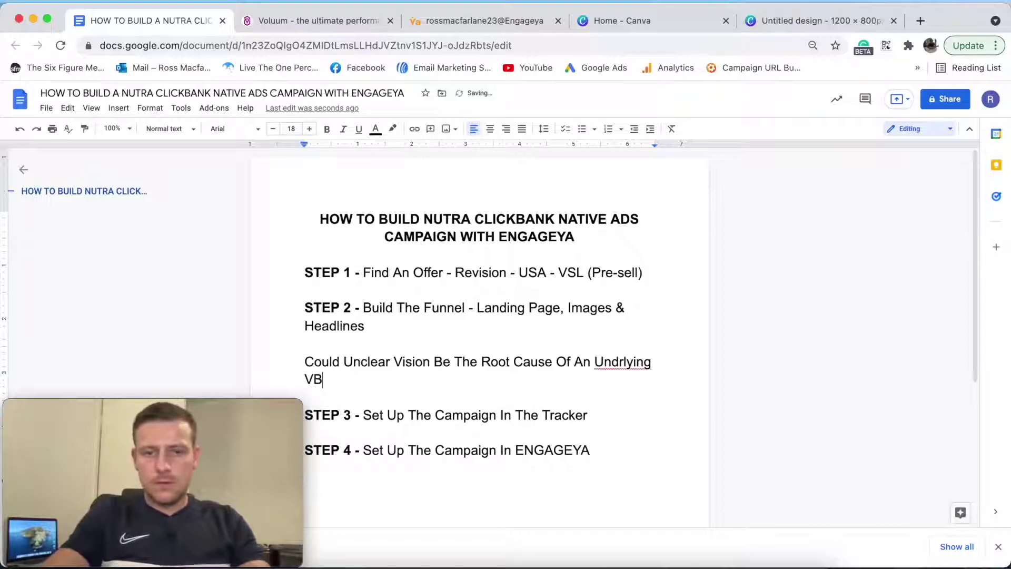
Step: Complete the ad headline under Step 2 with "Brain Disorder" and correct the misspelled "Undrlying" to "Underlying"
type("Brain Diusorder")
key("BackSpace")
key("BackSpace")
key("BackSpace")
key("BackSpace")
key("BackSpace")
key("BackSpace")
key("BackSpace")
type("sorce")
key("BackSpace")
key("BackSpace")
key("BackSpace")
key("BackSpace")
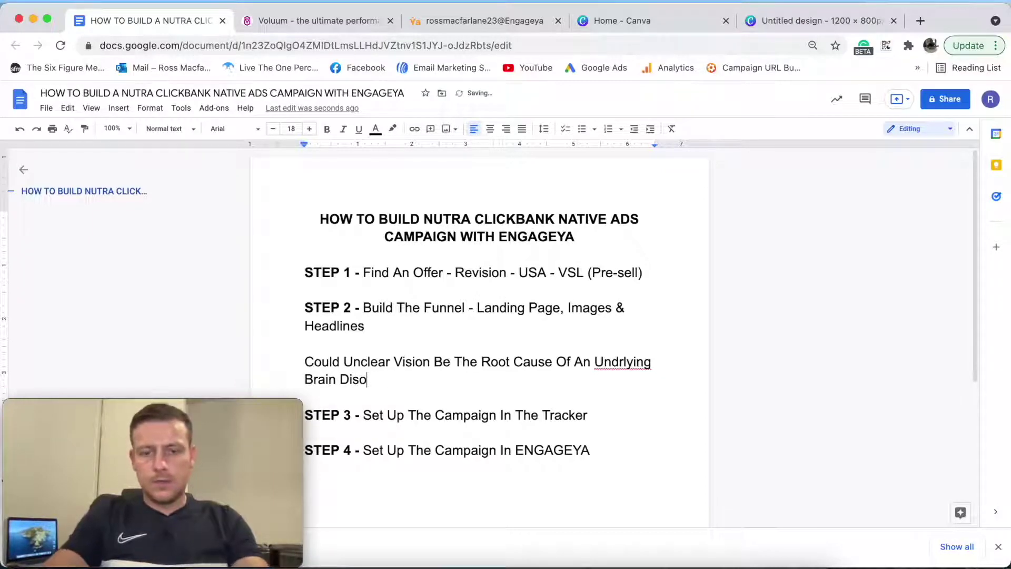
type("rder")
left_click(632, 362)
left_click(619, 343)
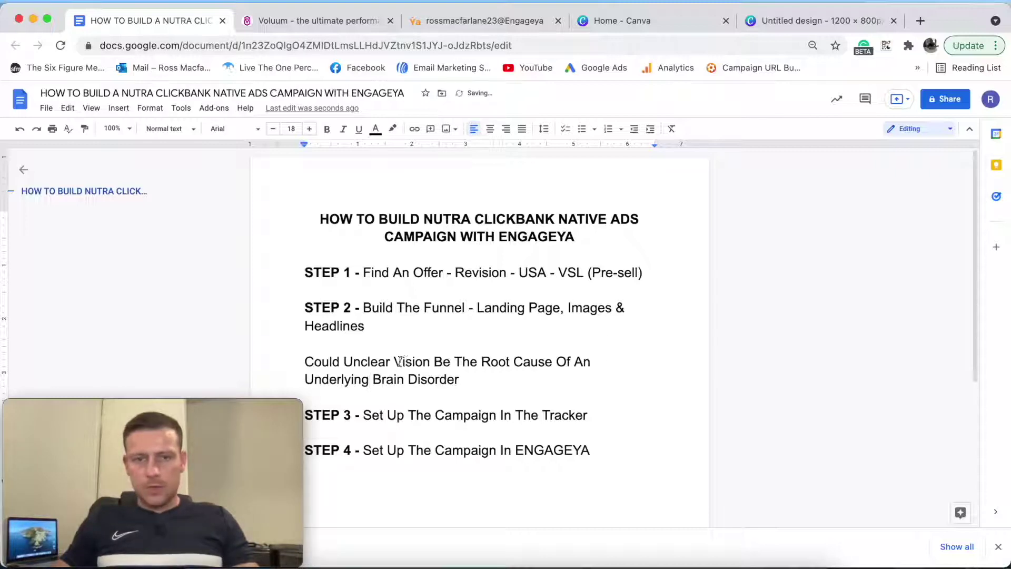
Step: Replace "Unclear" with "Blurred" in the ad headline below Step 2
left_click(463, 379)
left_click(517, 384)
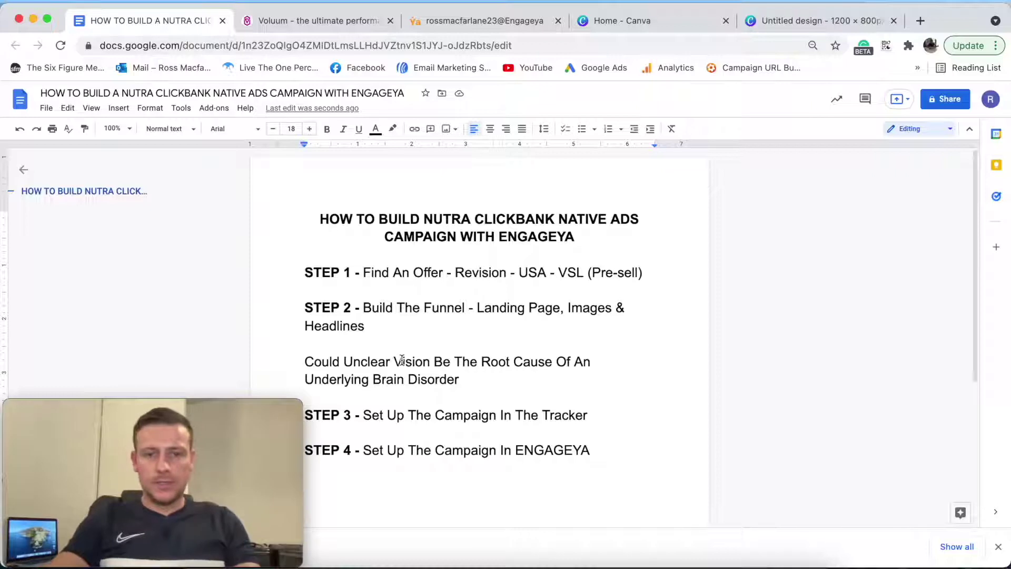
key("BackSpace")
key("BackSpace")
key("BackSpace")
key("BackSpace")
key("BackSpace")
key("BackSpace")
key("BackSpace")
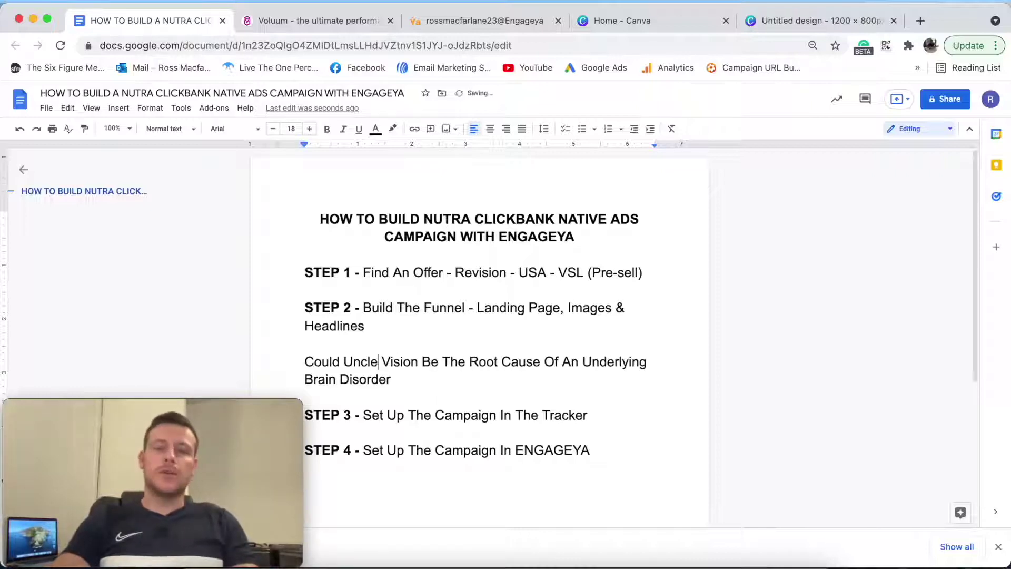
type("Blurred")
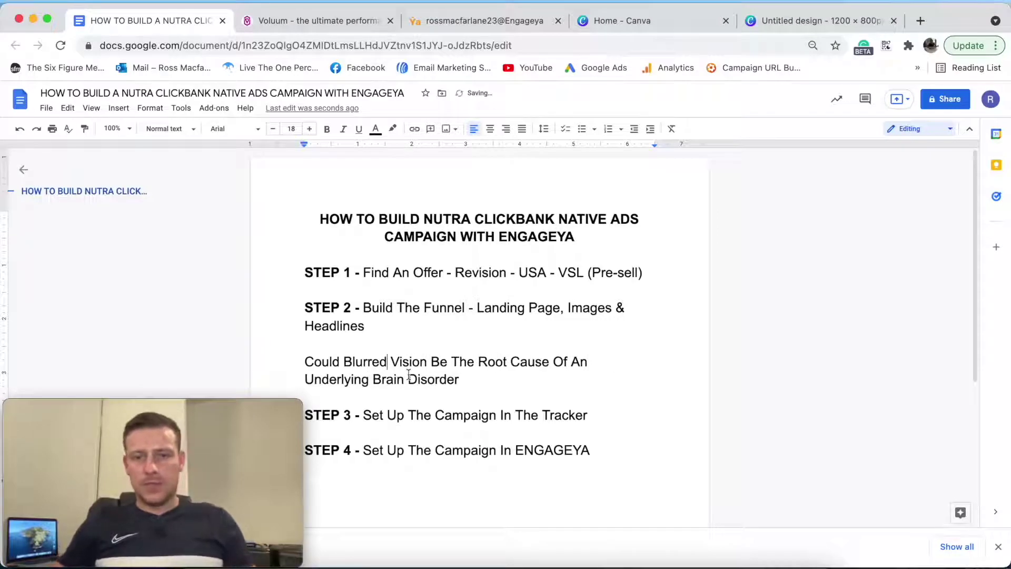
Step: Compare the ad headline in the outline with the published landing page's headline and image
double_click(465, 377)
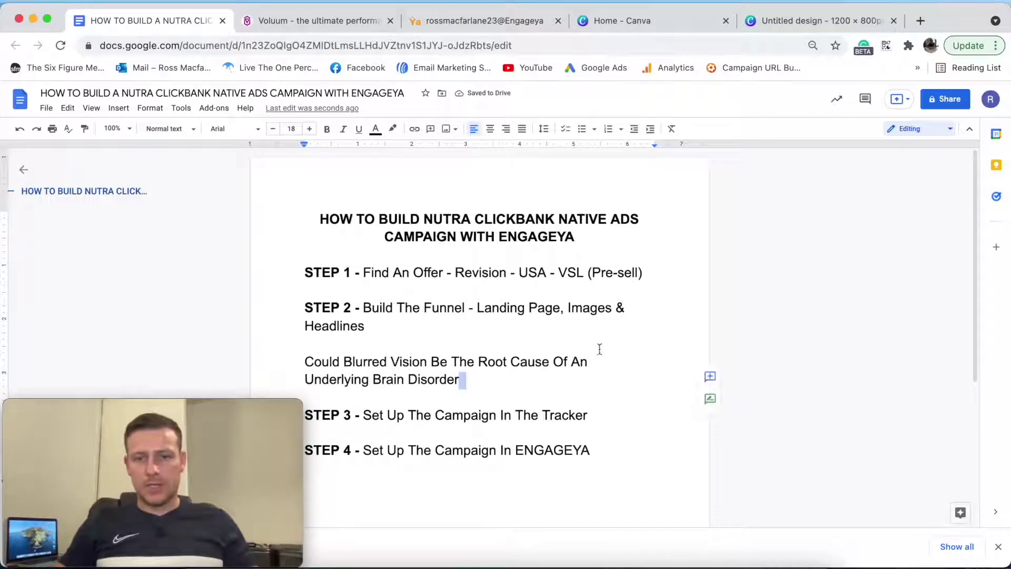
double_click(667, 331)
double_click(469, 381)
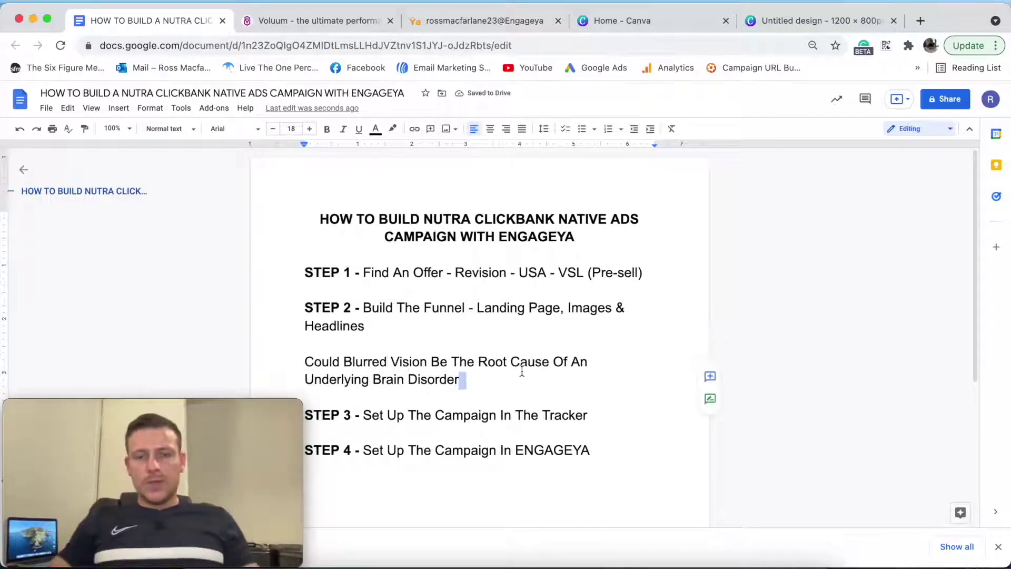
double_click(500, 326)
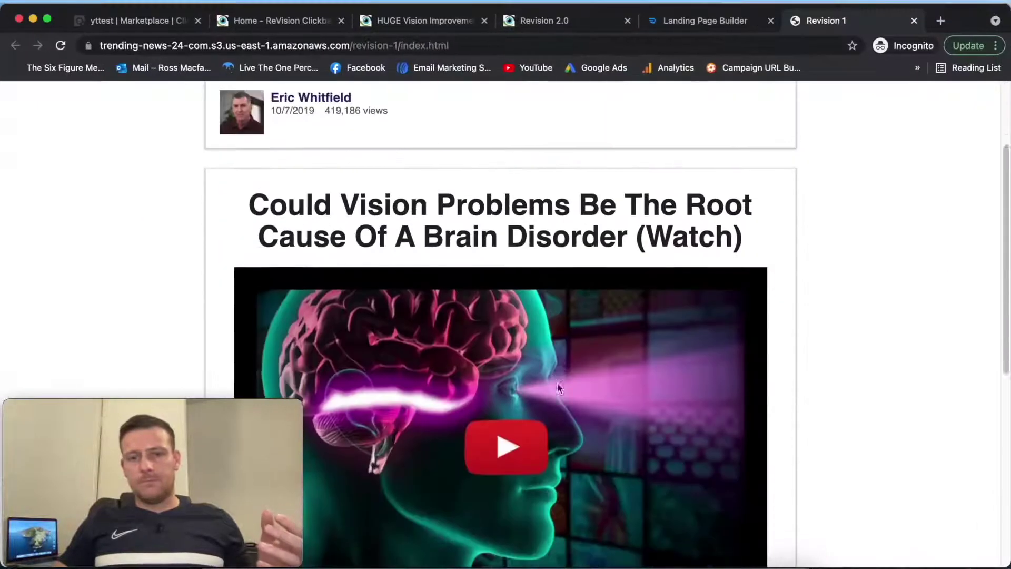
scroll(553, 388, "down", 2)
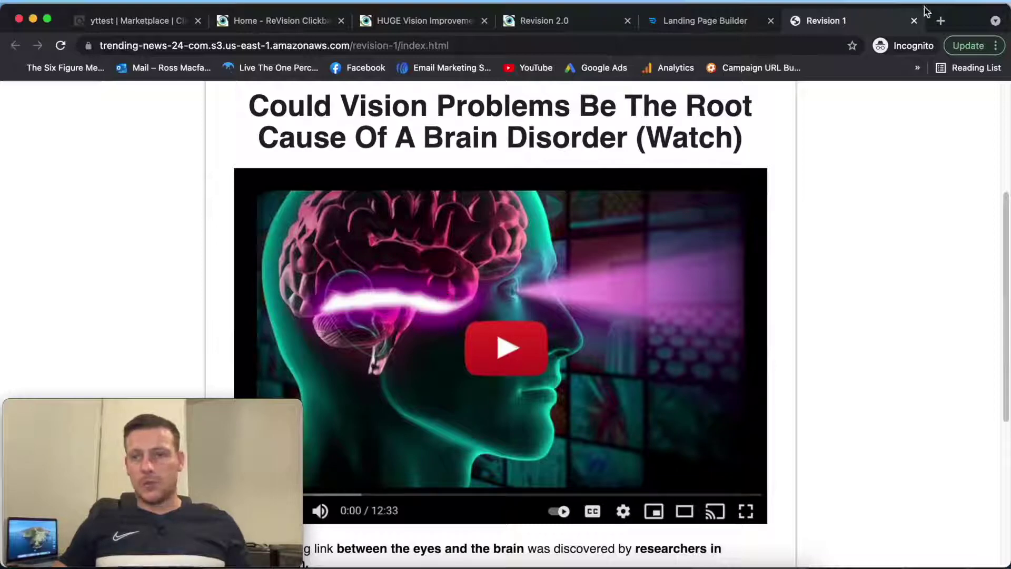
left_click(33, 19)
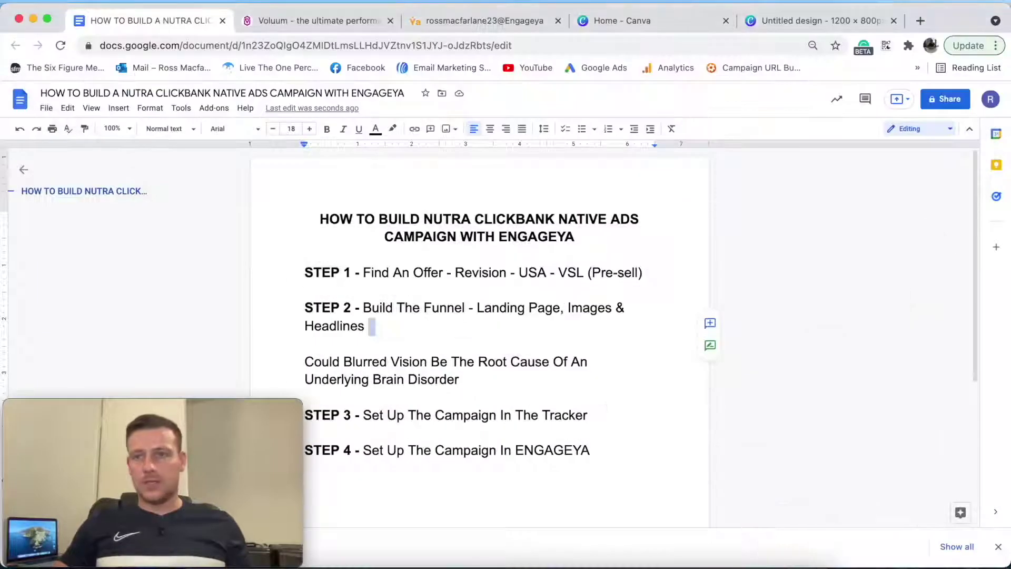
Step: Search Google Images for "brain scan" in a new tab and browse the results for a suitable ad image
left_click(920, 20)
type("brain scan")
key("Return")
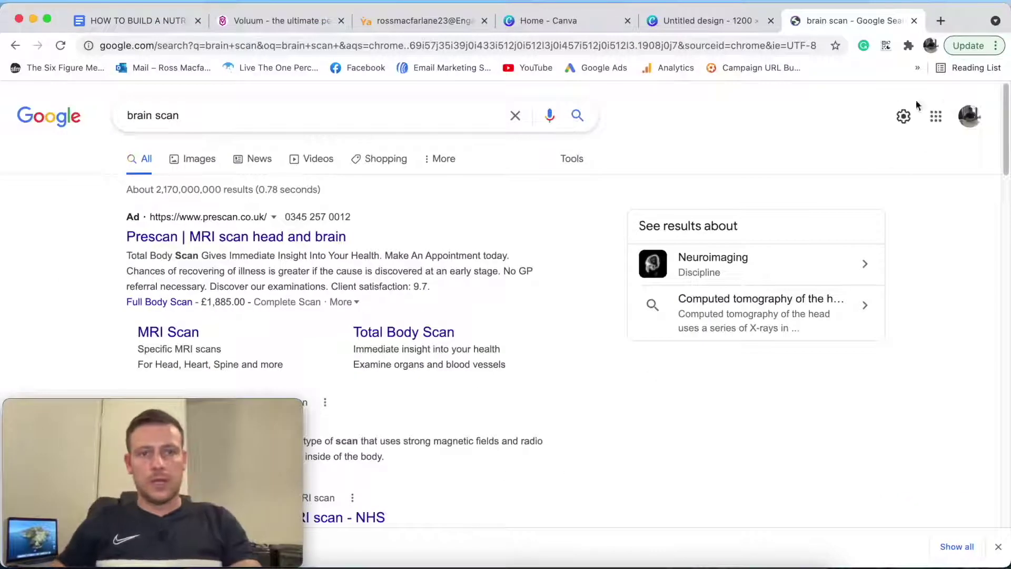
left_click(202, 159)
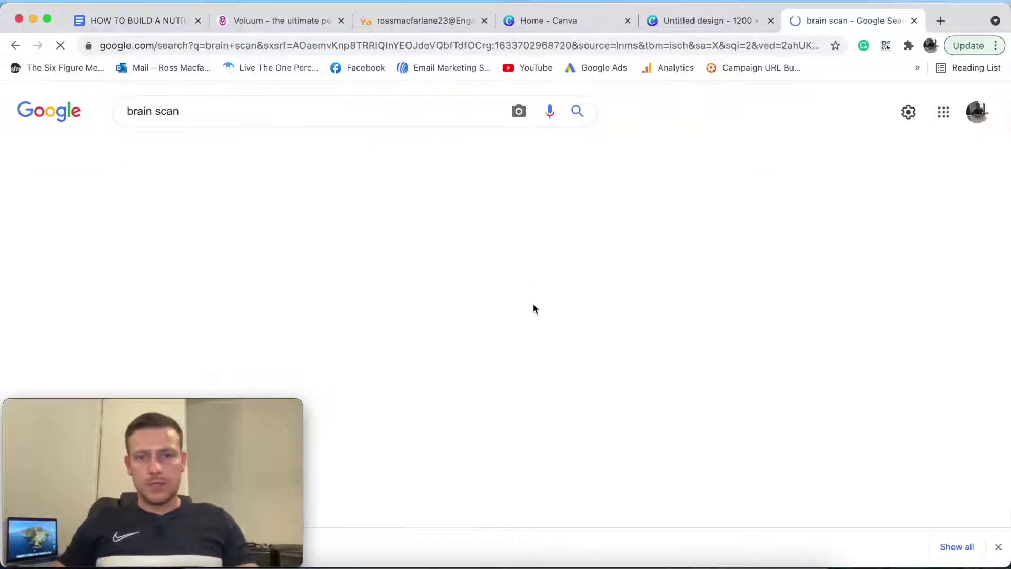
scroll(638, 309, "down", 10)
scroll(638, 310, "down", 15)
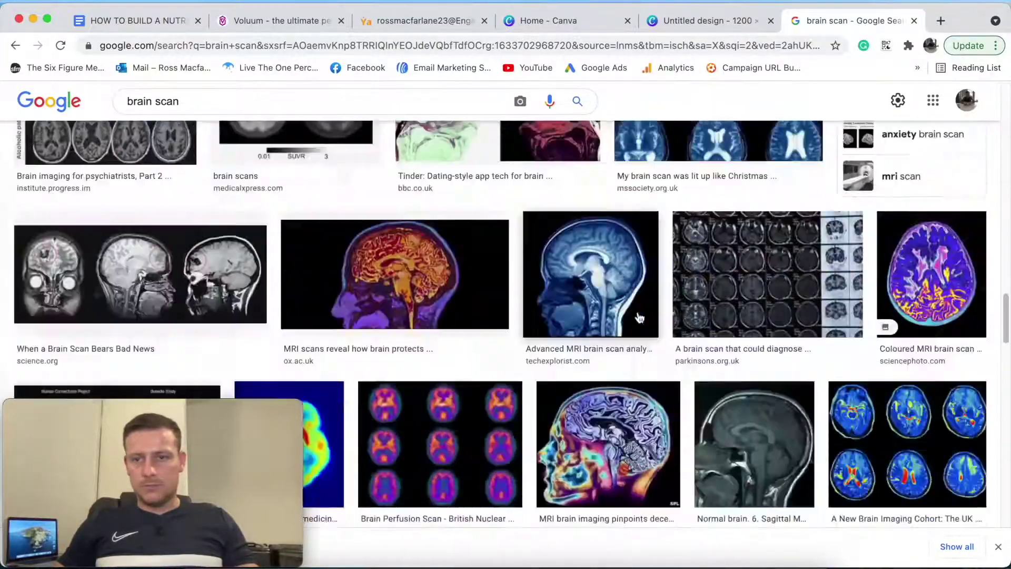
scroll(639, 317, "down", 15)
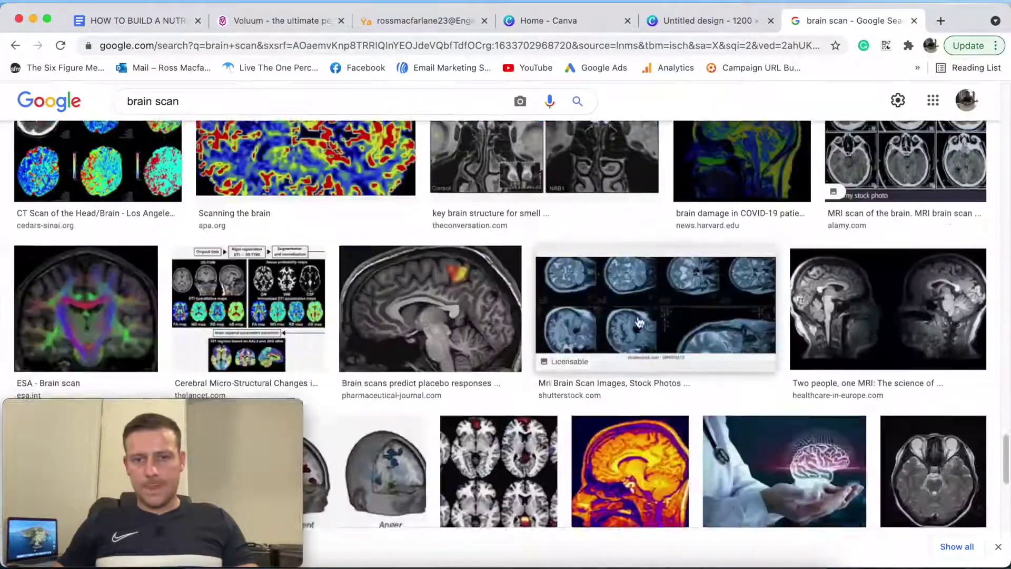
scroll(638, 321, "down", 15)
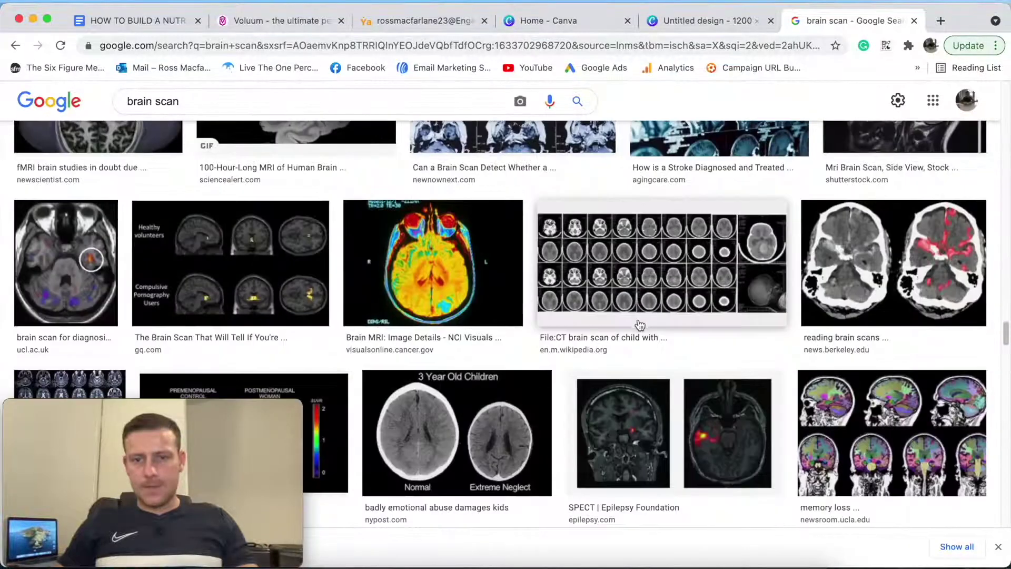
scroll(653, 323, "down", 10)
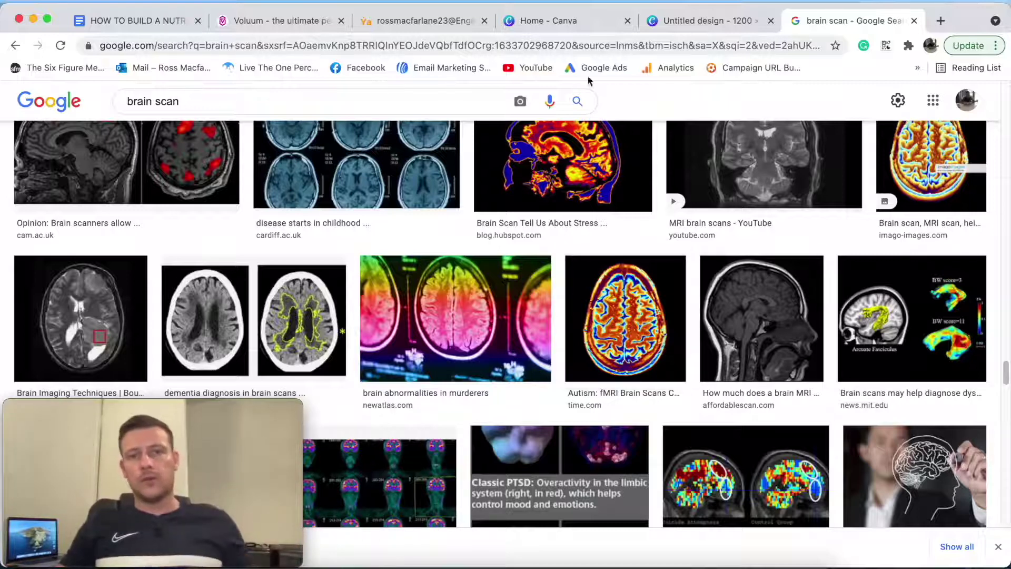
Step: Switch to Engageya and start creating a new campaign, bringing up its campaign info settings
left_click(432, 21)
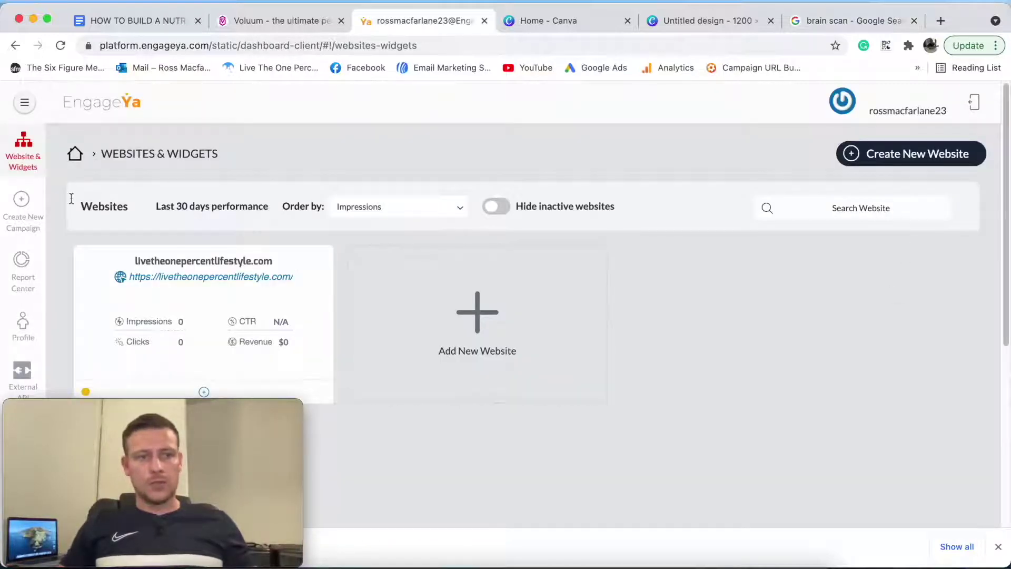
left_click(21, 200)
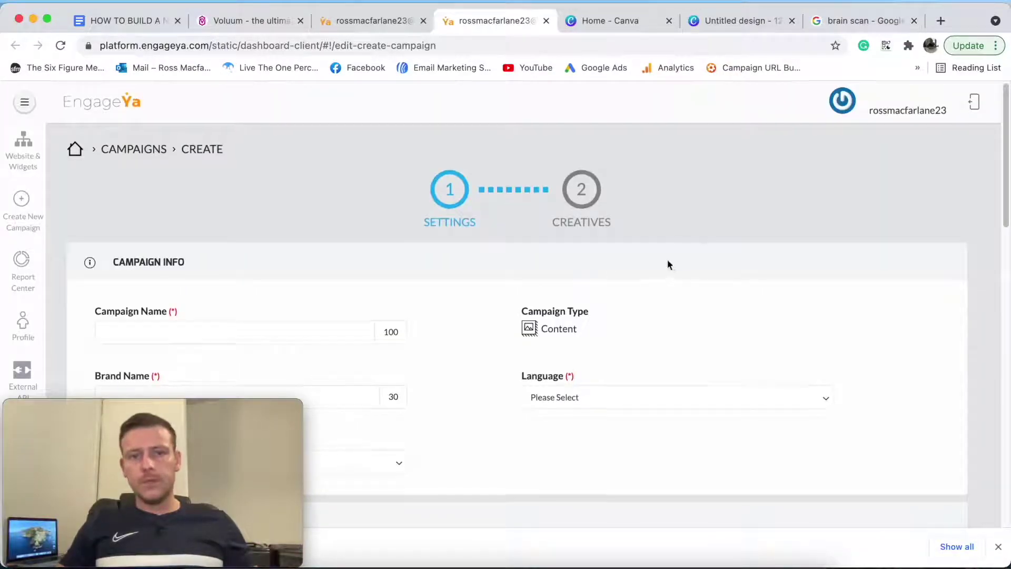
scroll(567, 107, "down", 5)
scroll(631, 185, "up", 5)
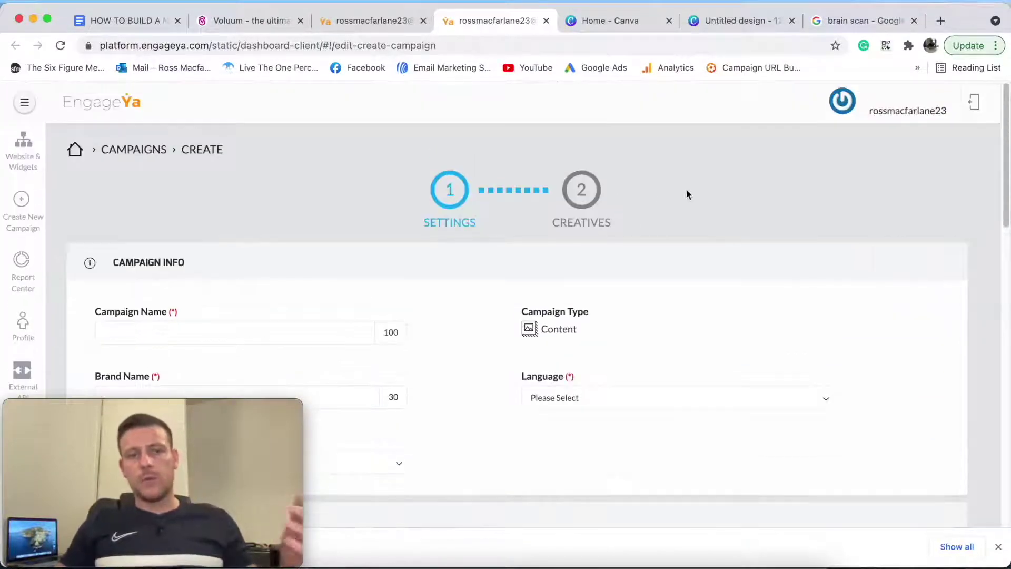
scroll(100, 159, "down", 3)
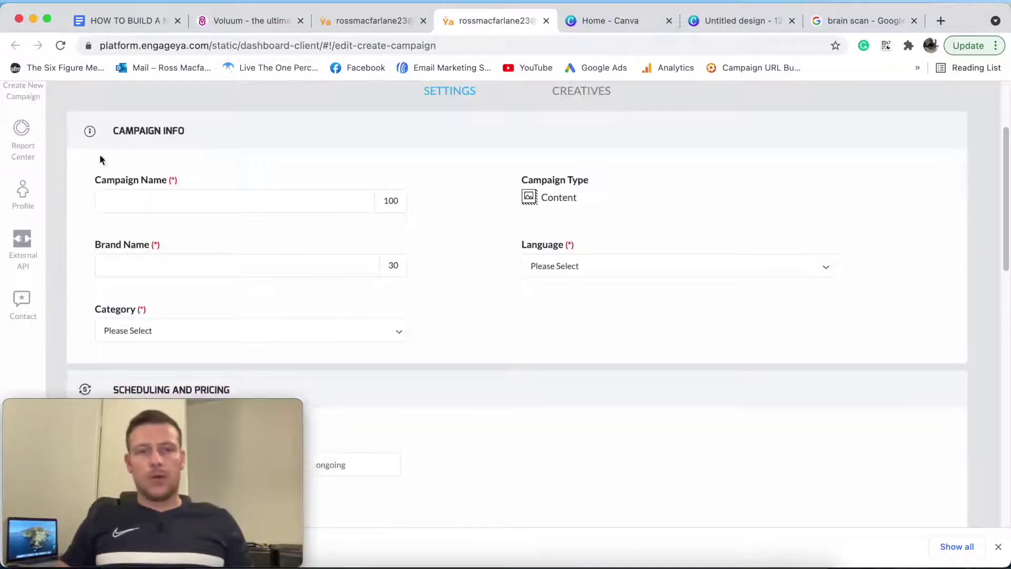
Step: Enter the offer name "Revision" as the campaign name in the campaign info
left_click(119, 192)
type("Rev")
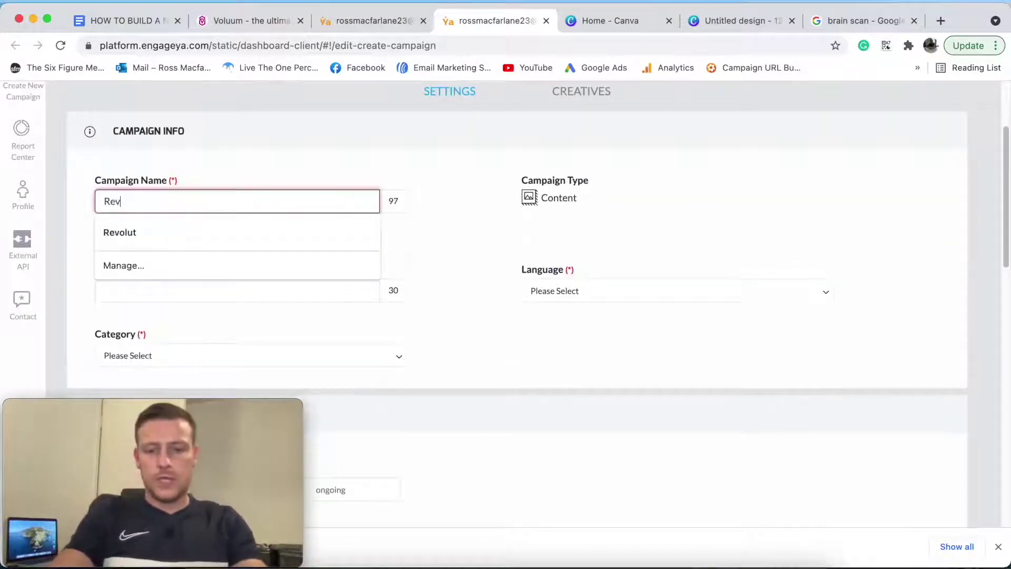
type("isoon")
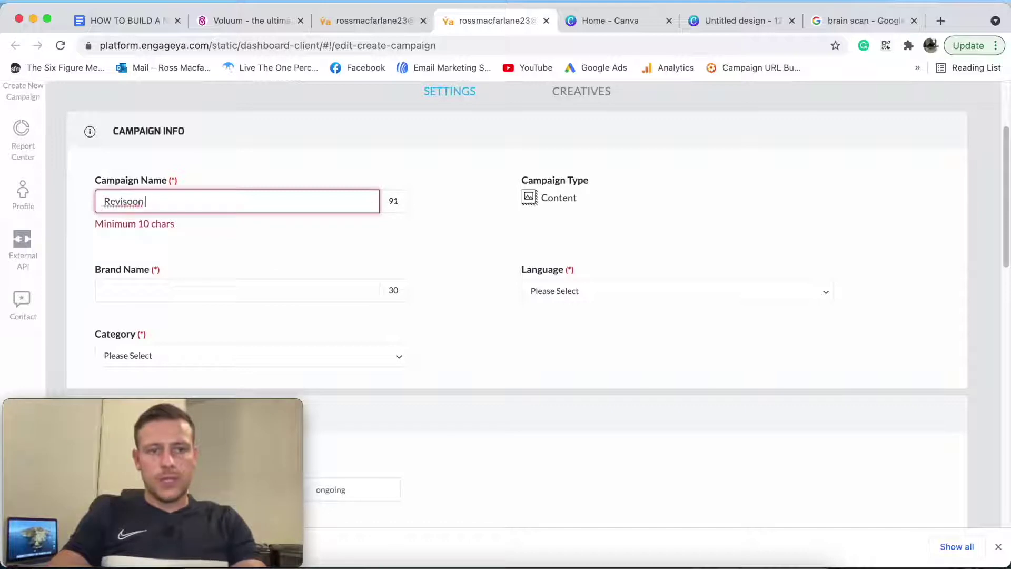
key("BackSpace")
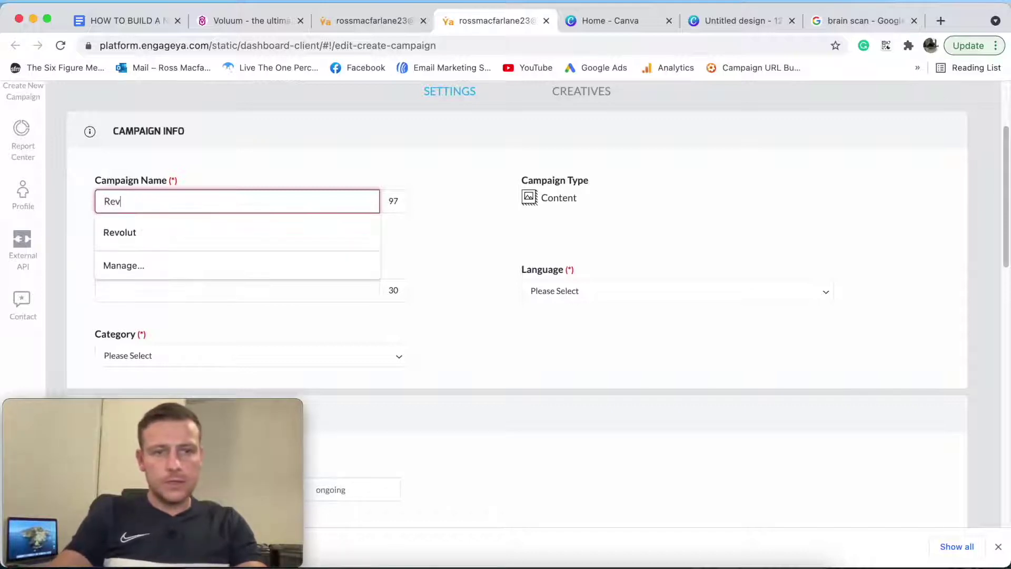
type("isio")
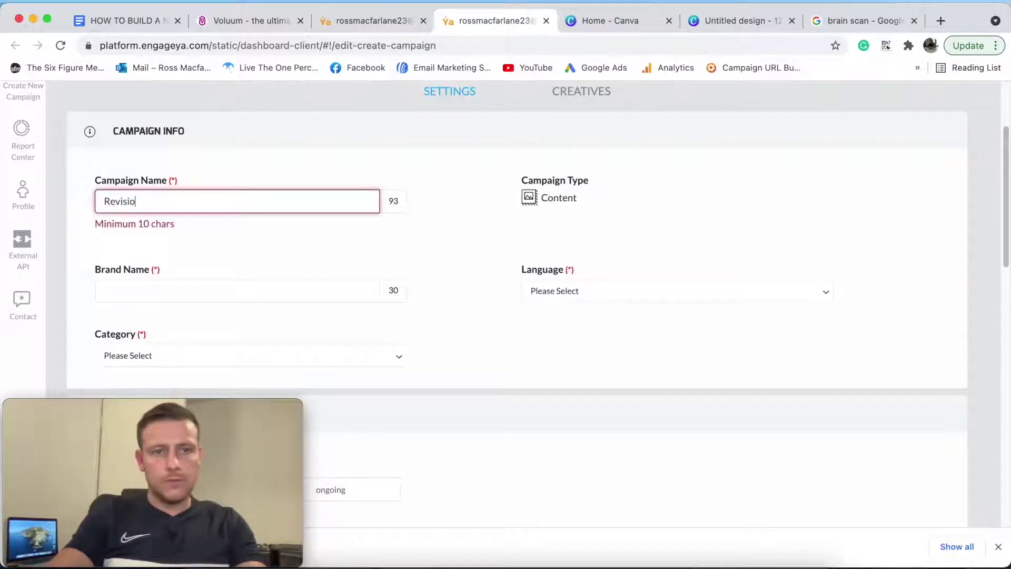
Step: Name the campaign "Revision Demo Campaign" and set the brand name to "Healthy Vision News"
type("n Demo cxa")
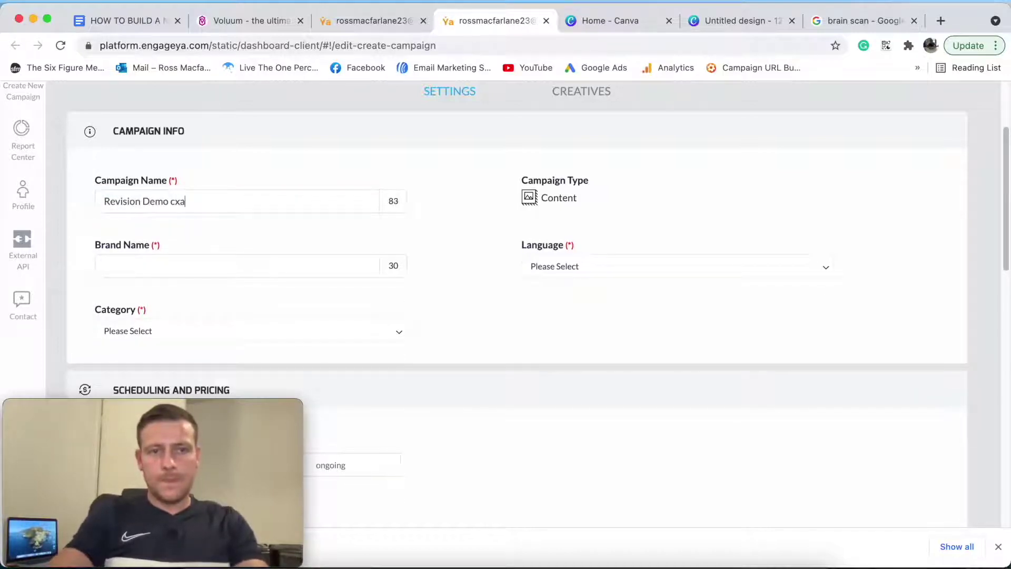
type("paign")
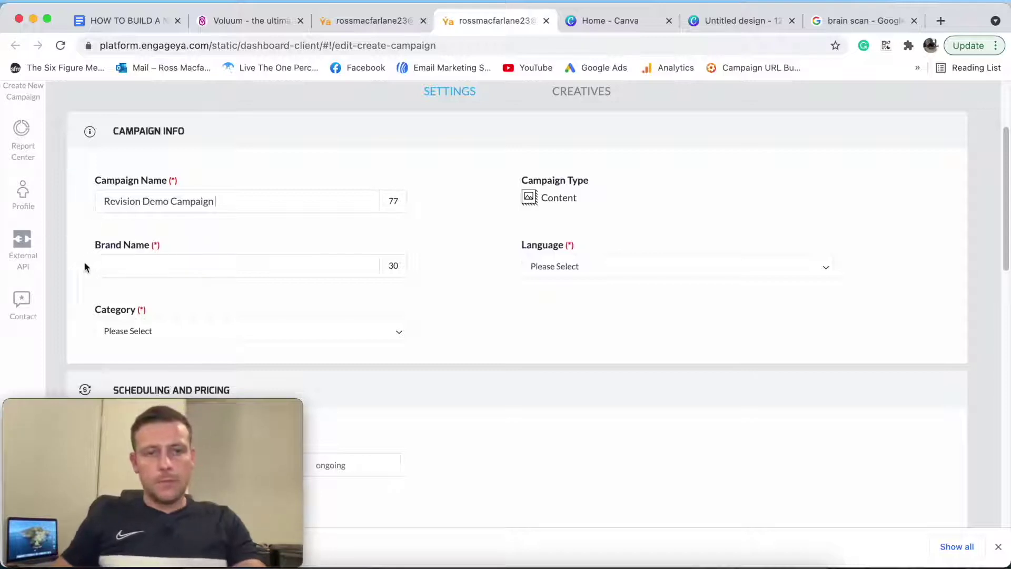
left_click(132, 258)
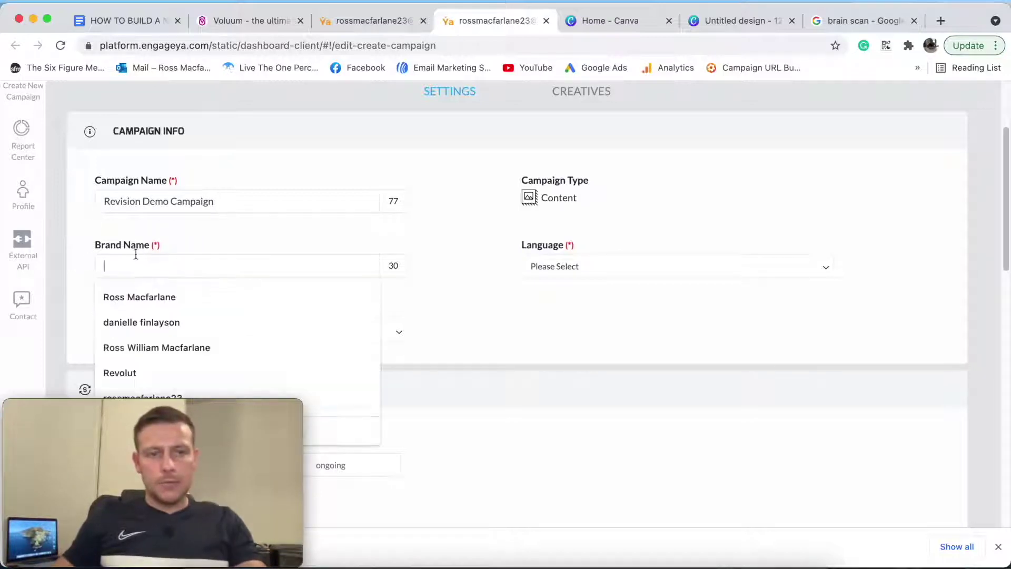
type("Healthy Visio")
key("BackSpace")
key("BackSpace")
key("BackSpace")
type("sion")
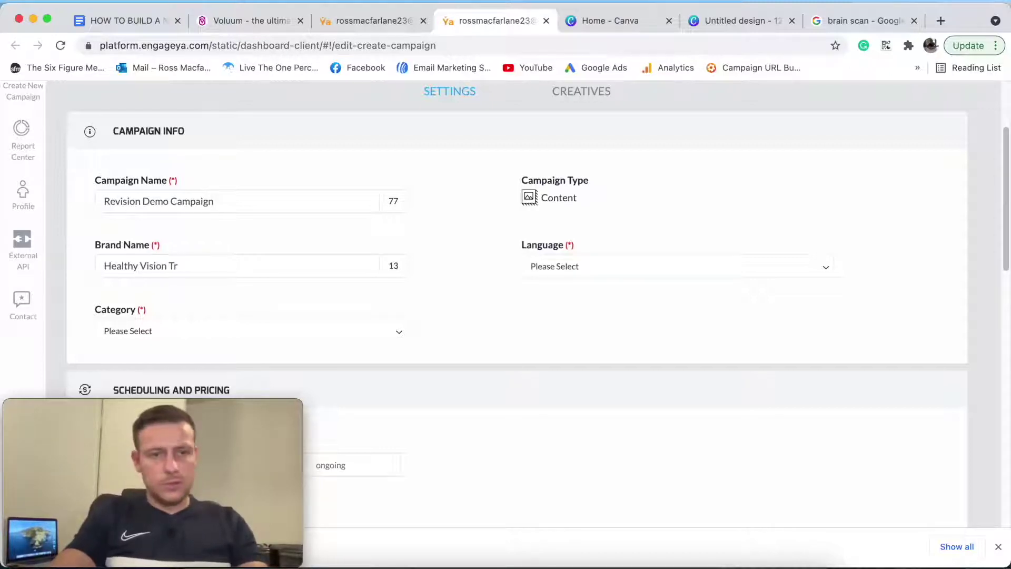
type(" News")
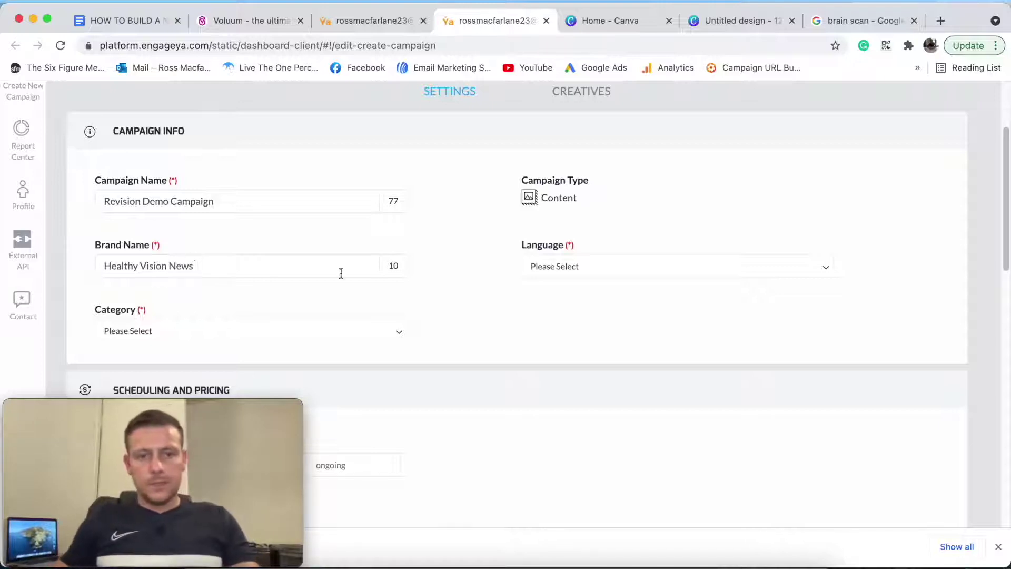
Step: Set the campaign's category to Health and its language to English
scroll(342, 273, "down", 3)
left_click(393, 216)
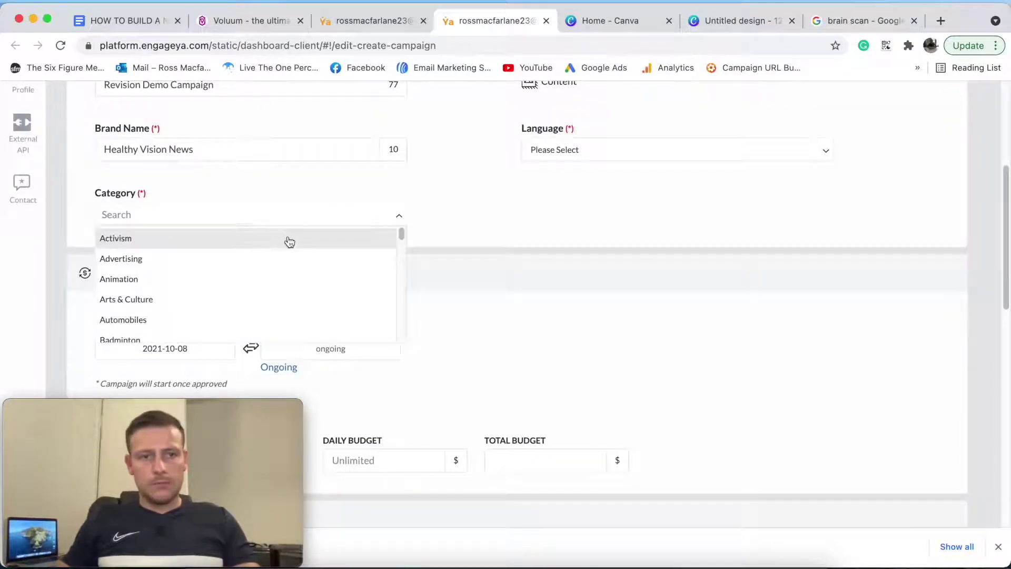
scroll(289, 241, "down", 8)
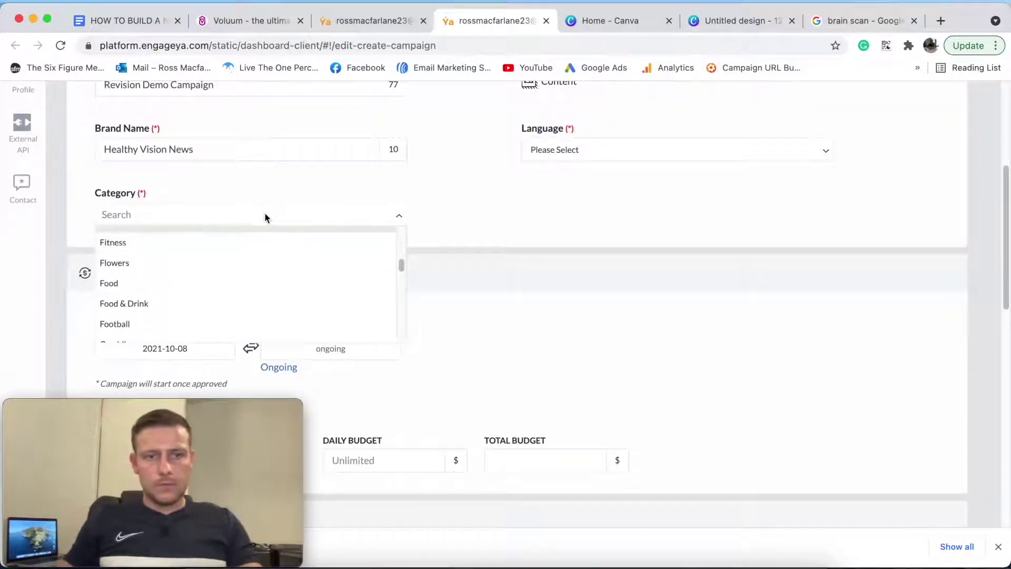
type("health")
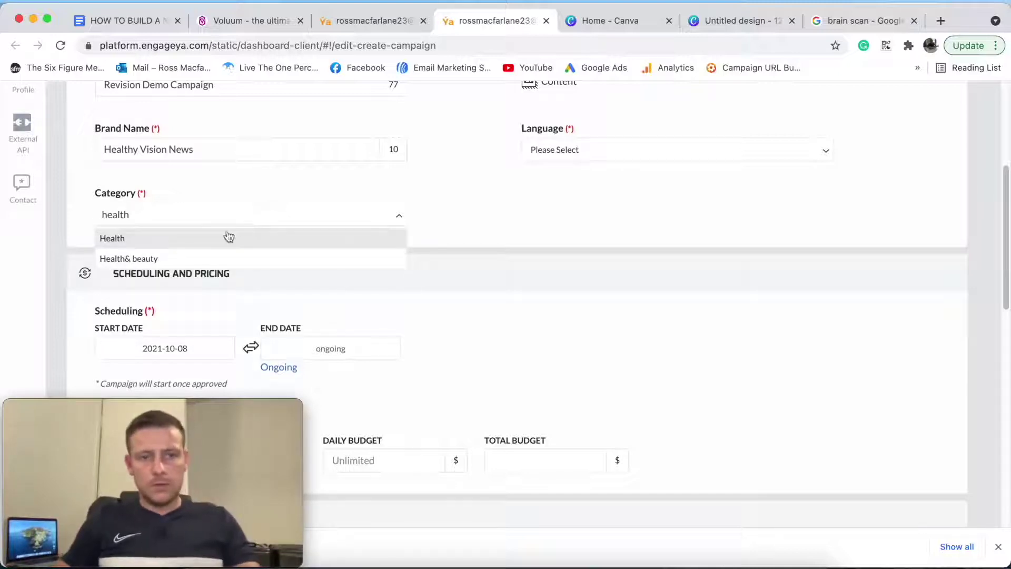
left_click(228, 237)
left_click(567, 152)
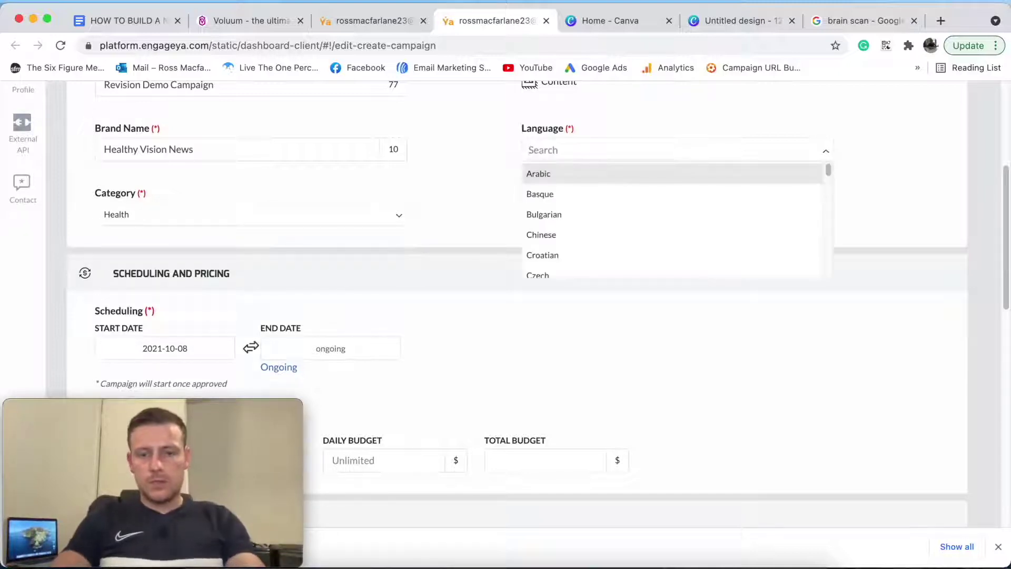
type("eng")
left_click(575, 175)
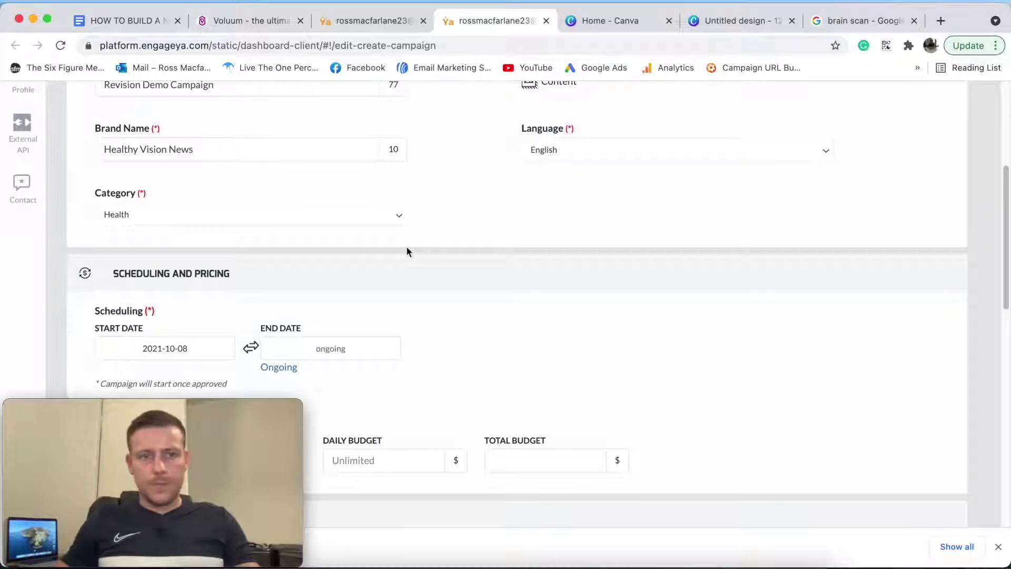
Step: Set the country in the campaign's location targeting to United States
scroll(416, 246, "down", 4)
left_click(153, 235)
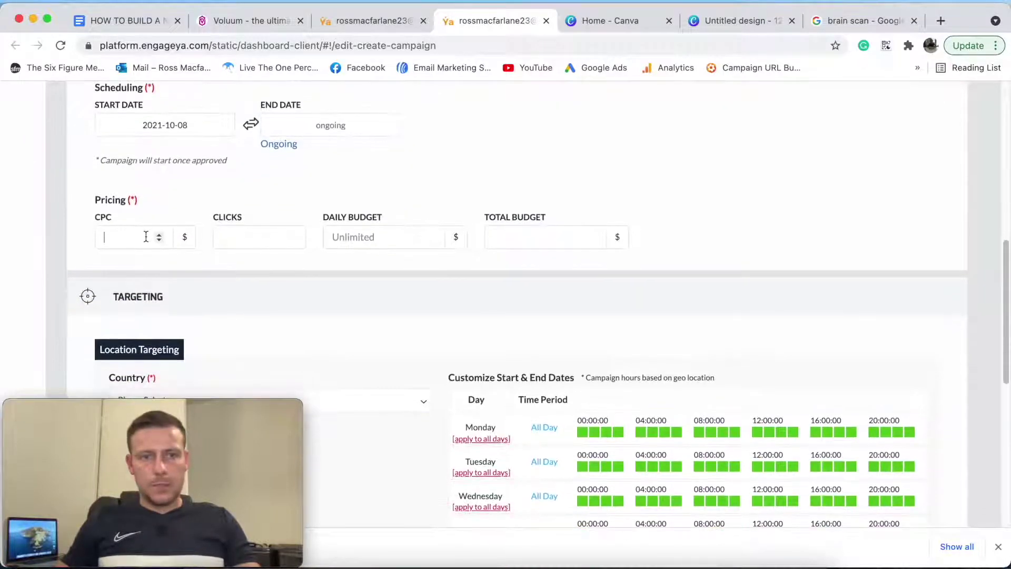
scroll(311, 246, "down", 2)
scroll(311, 247, "down", 2)
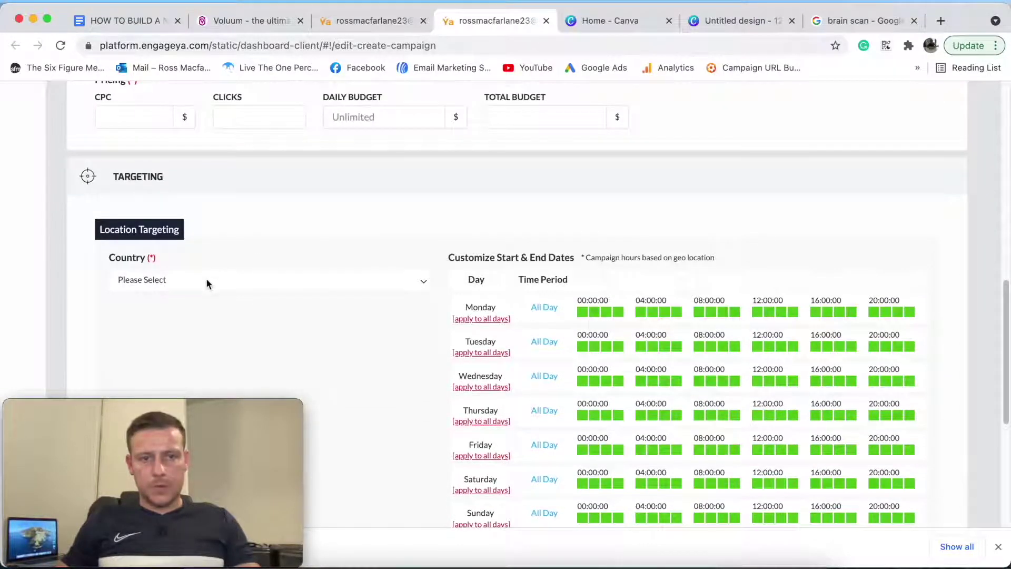
left_click(206, 280)
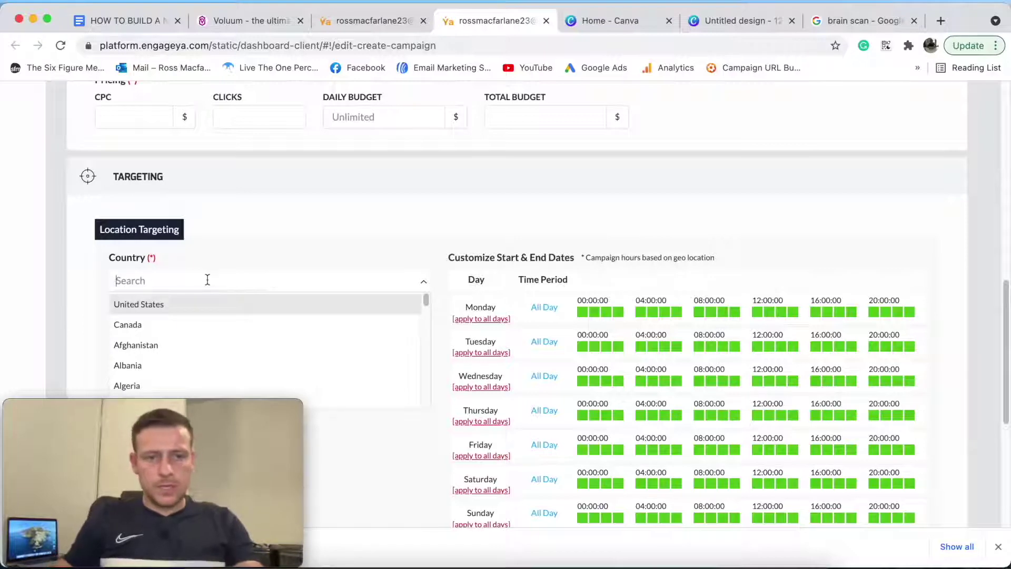
left_click(190, 305)
Step: Set the campaign's CPC to $0.10 in the pricing settings
scroll(269, 142, "up", 3)
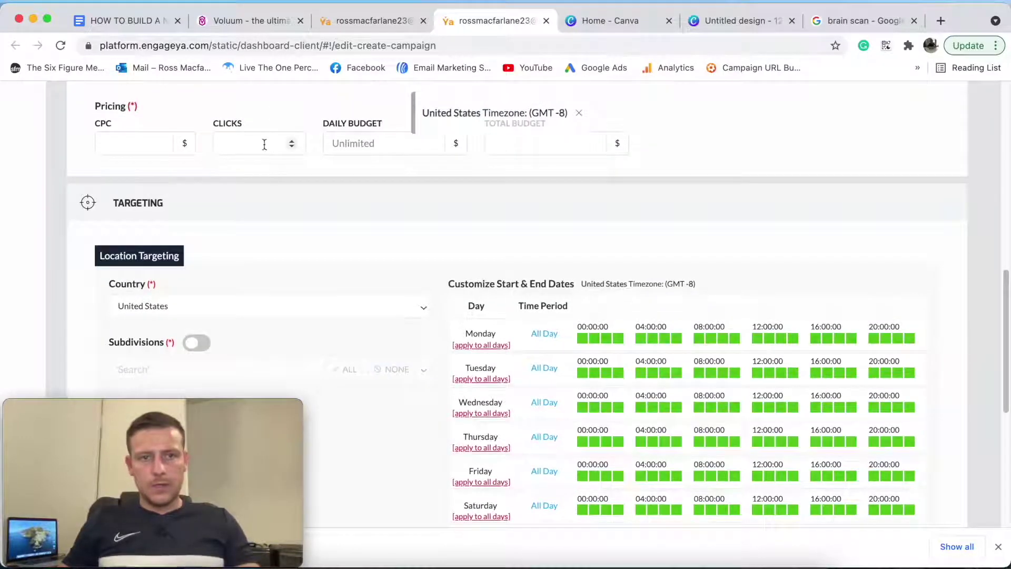
left_click(144, 257)
type("0.")
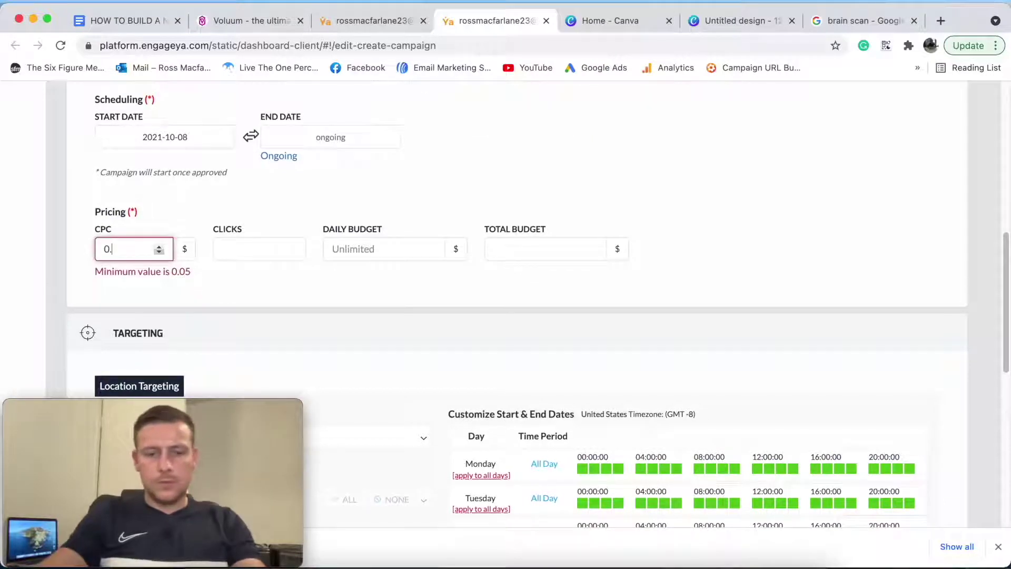
type("10")
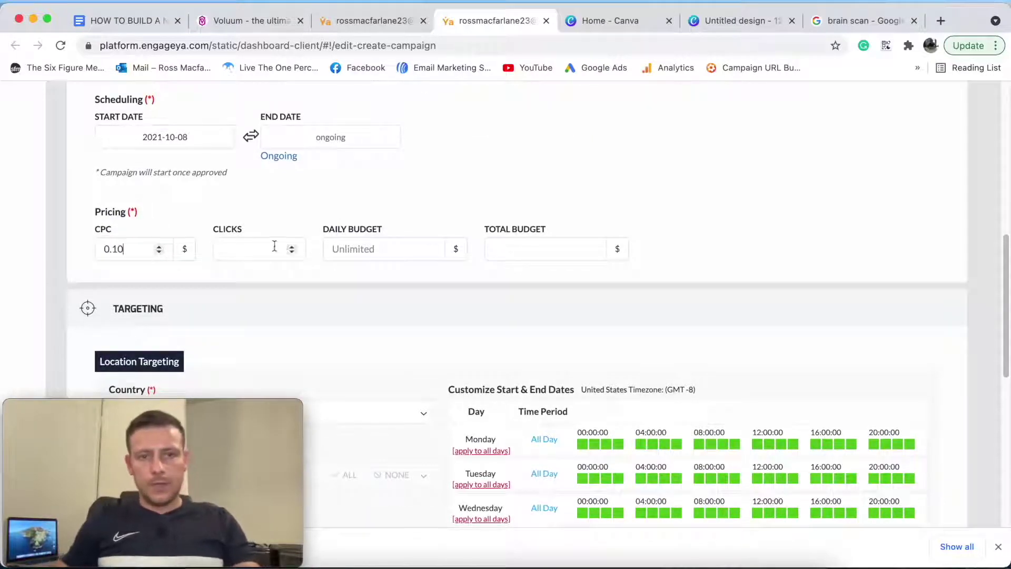
Step: Set the campaign's daily budget to $250 and its total budget to $5000
left_click(353, 243)
type("2")
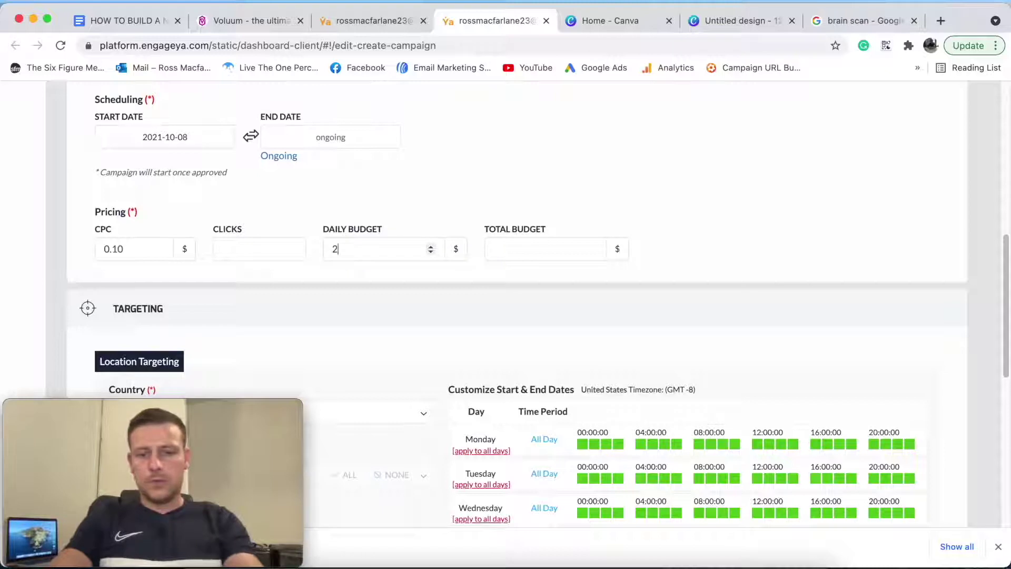
type("40")
key("BackSpace")
key("BackSpace")
key("BackSpace")
type("250")
left_click(494, 255)
type("5000")
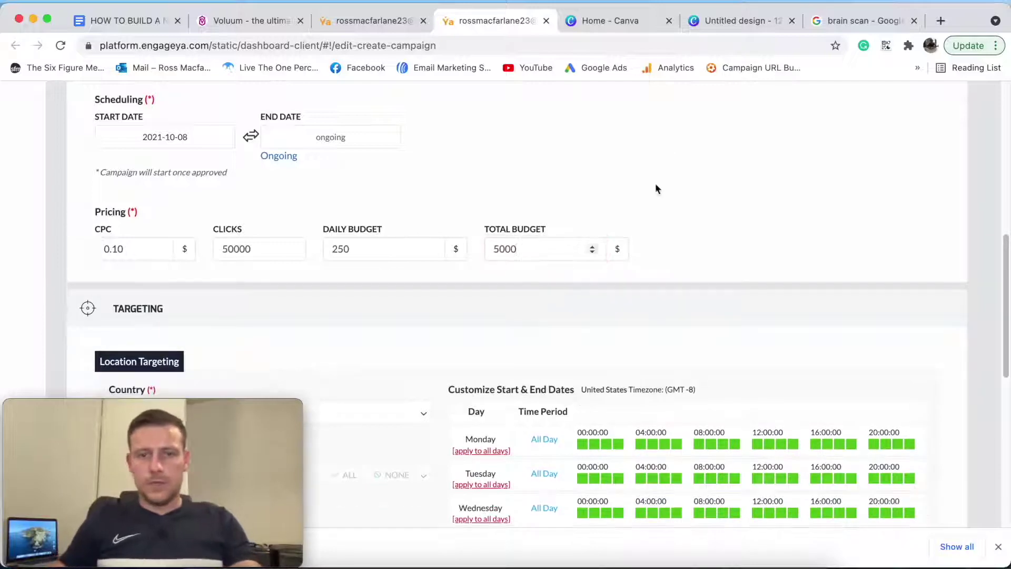
Step: Exclude mobile from the platform targeting, keeping desktop only and no frequency cap, and continue to the campaign's creatives
scroll(771, 254, "down", 10)
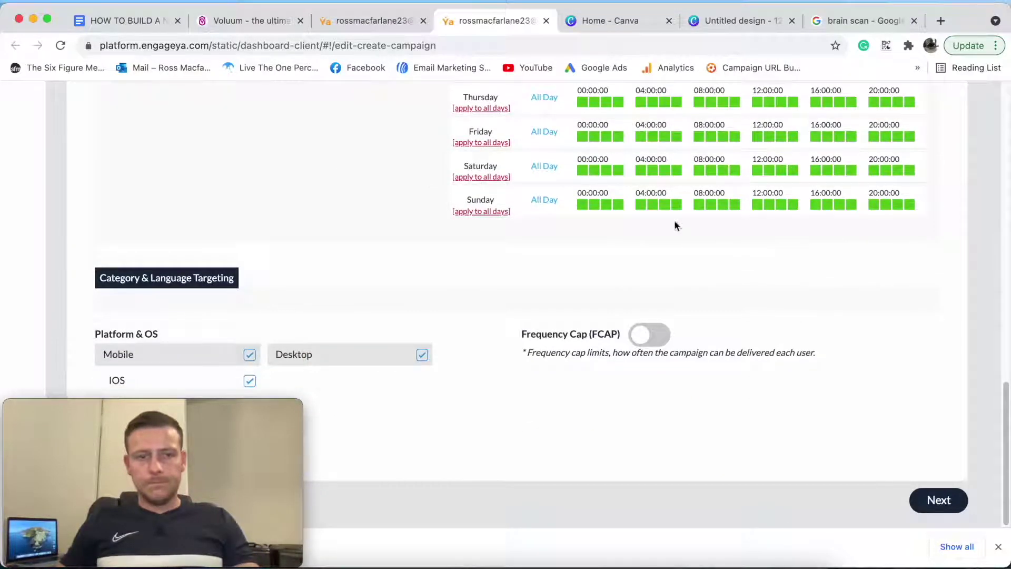
left_click(249, 356)
left_click(655, 341)
left_click(654, 341)
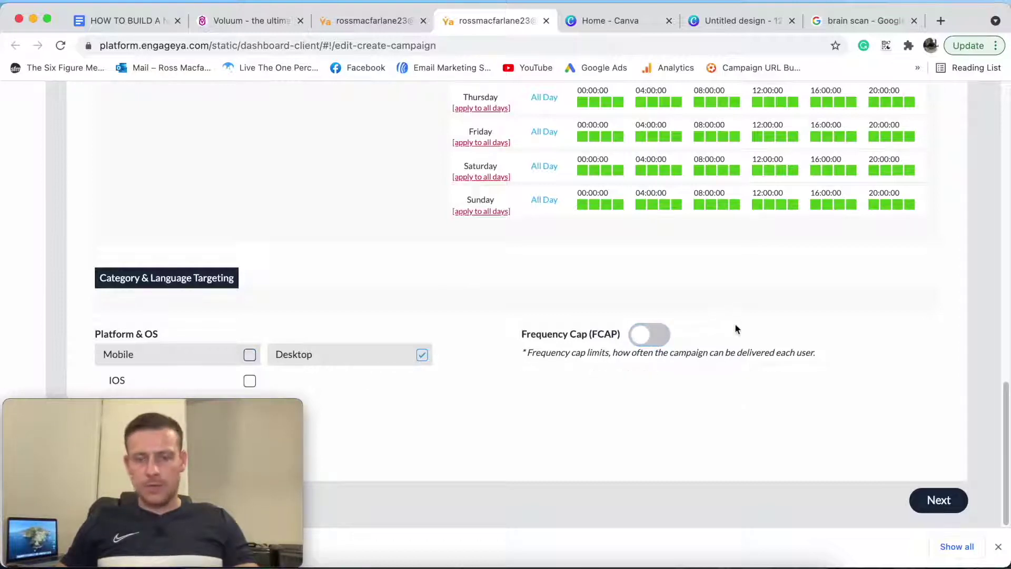
left_click(933, 503)
scroll(362, 252, "down", 3)
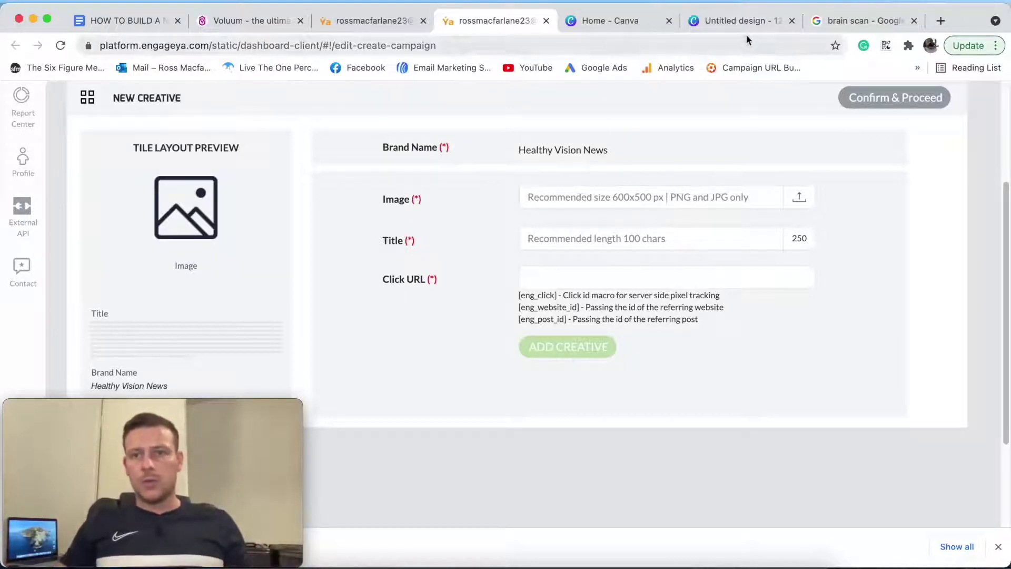
Step: Switch to Canva, close the 1200 x 800 px design and create a blank 600 x 500 px design
left_click(579, 22)
left_click(728, 22)
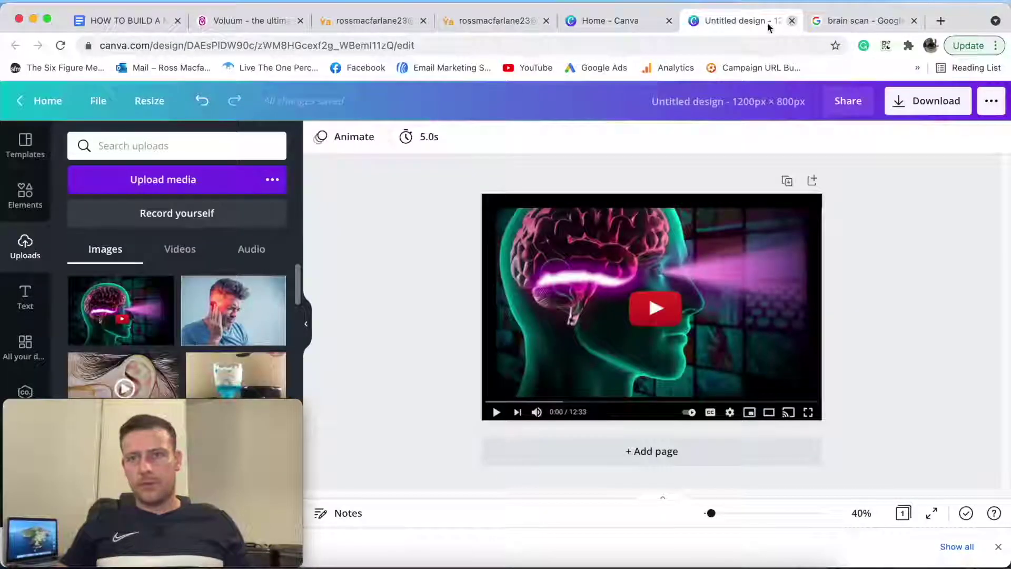
left_click(791, 21)
left_click(626, 25)
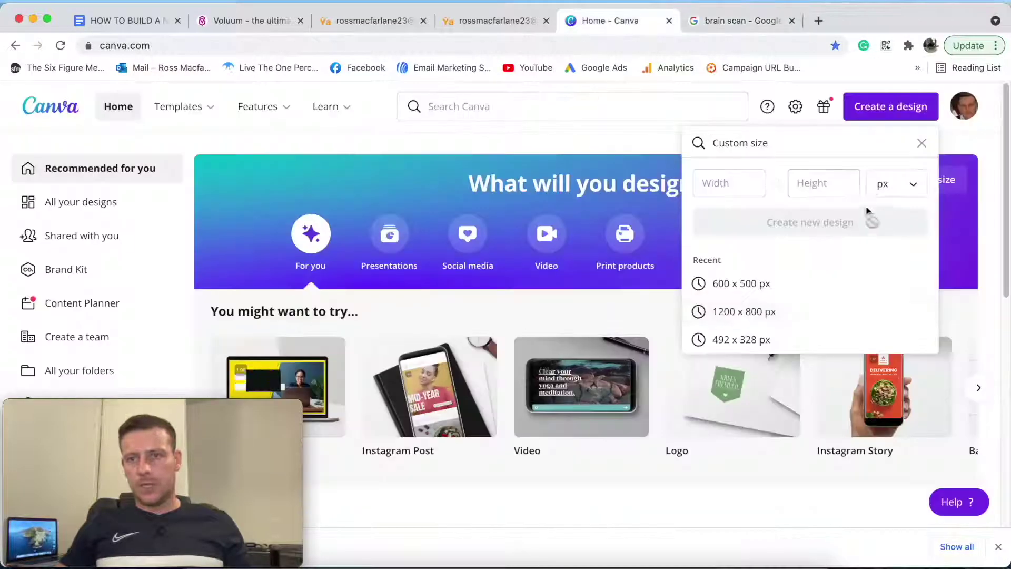
left_click(736, 283)
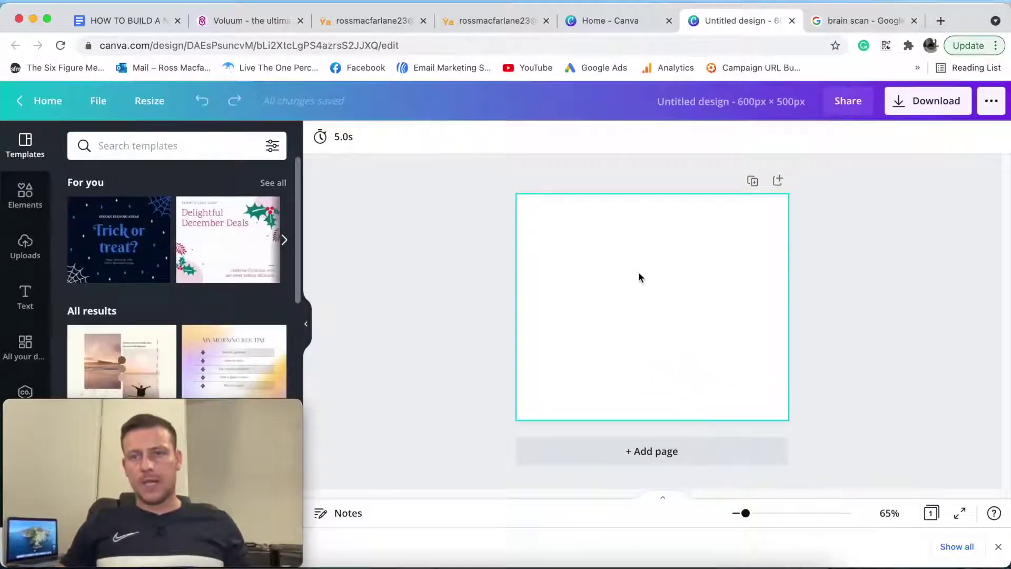
Step: In the Google image results for brain scan, open the "Brainstorm Conference 2019" picture of a blue head with a glowing brain
left_click(848, 20)
scroll(615, 275, "down", 10)
scroll(615, 274, "down", 15)
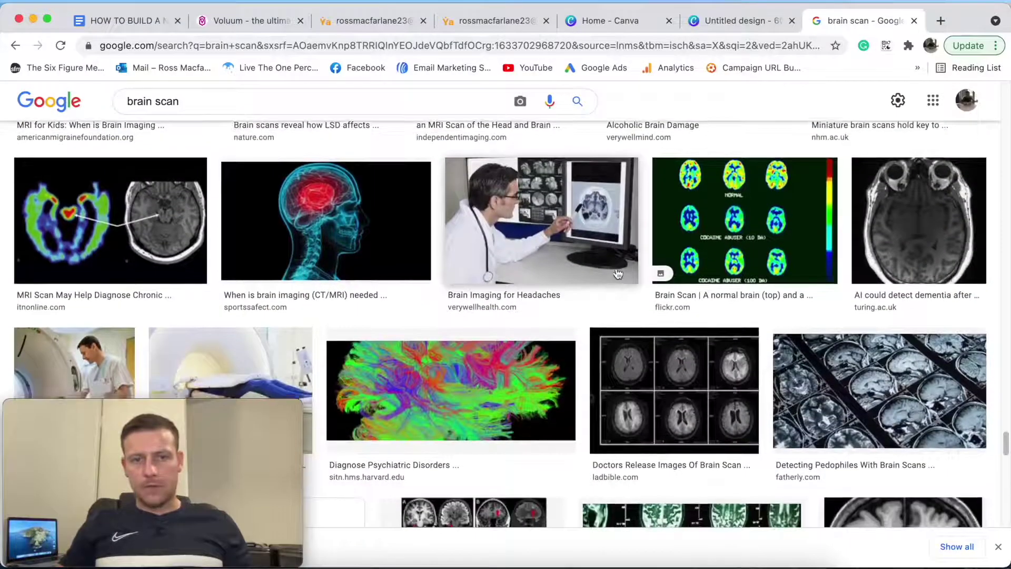
left_click(381, 253)
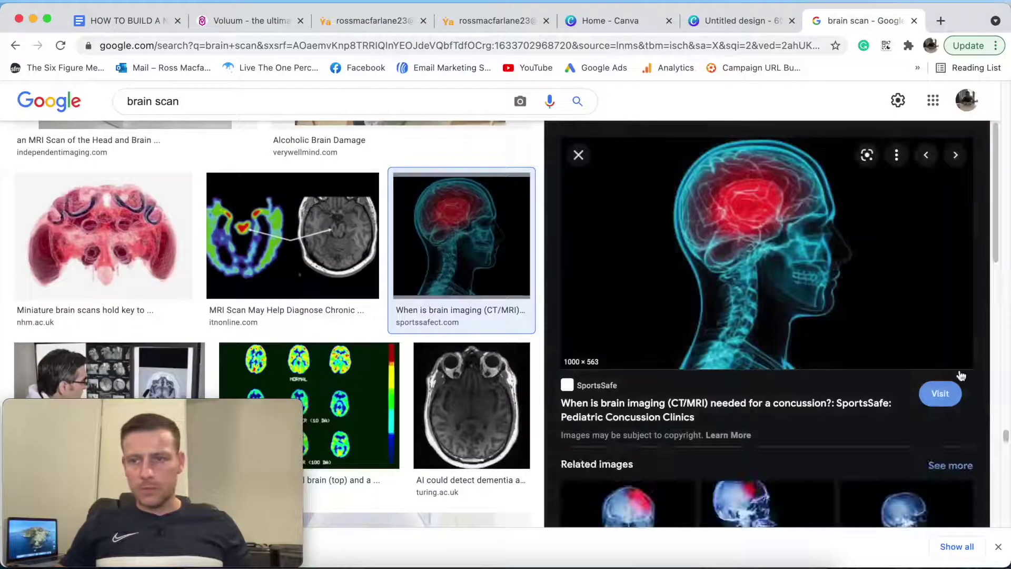
scroll(861, 397, "down", 3)
scroll(862, 397, "down", 2)
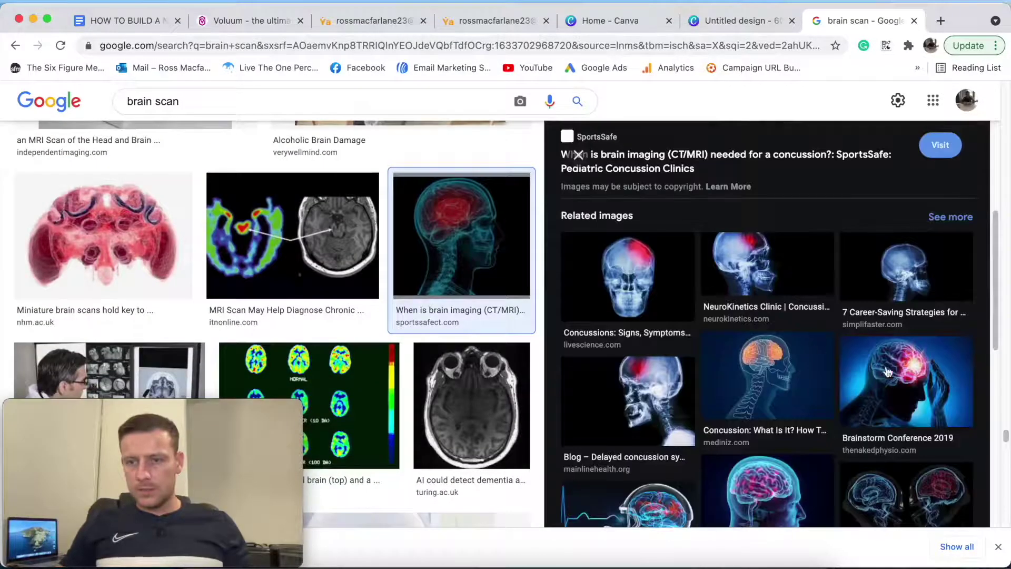
left_click(910, 381)
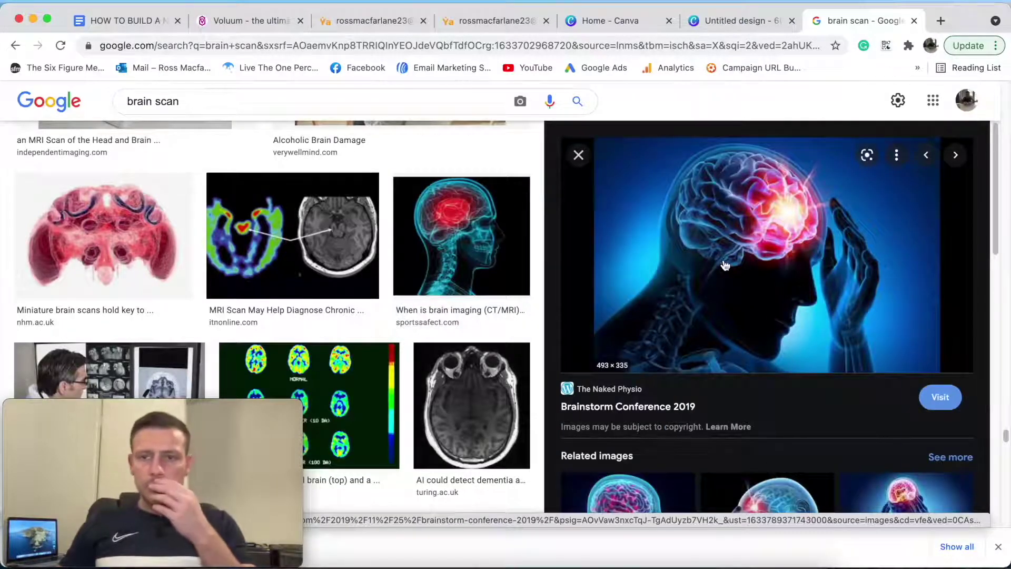
Step: Save the opened brain picture to the Downloads folder as "Revision 1"
right_click(724, 264)
left_click(786, 413)
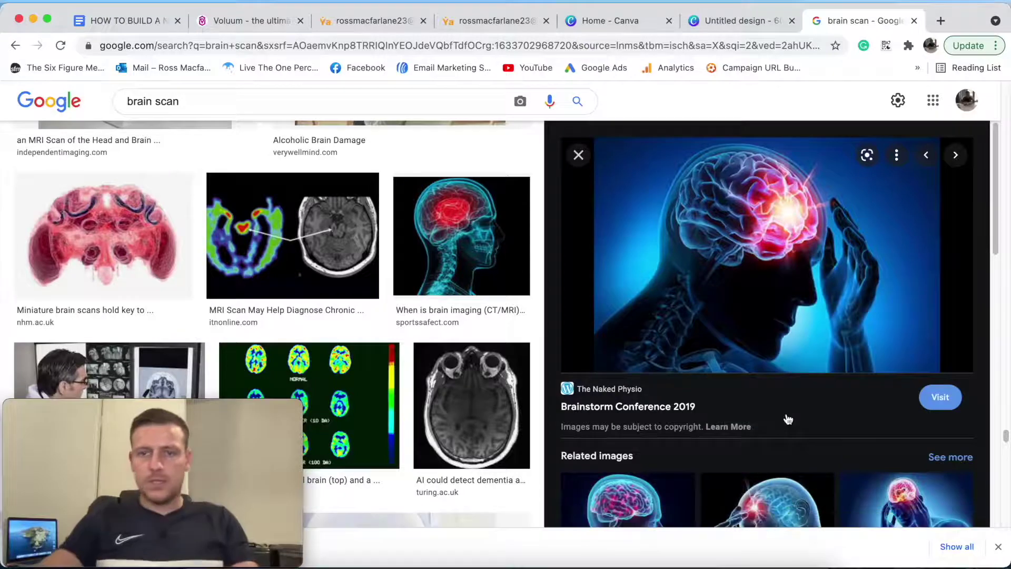
type("Rev")
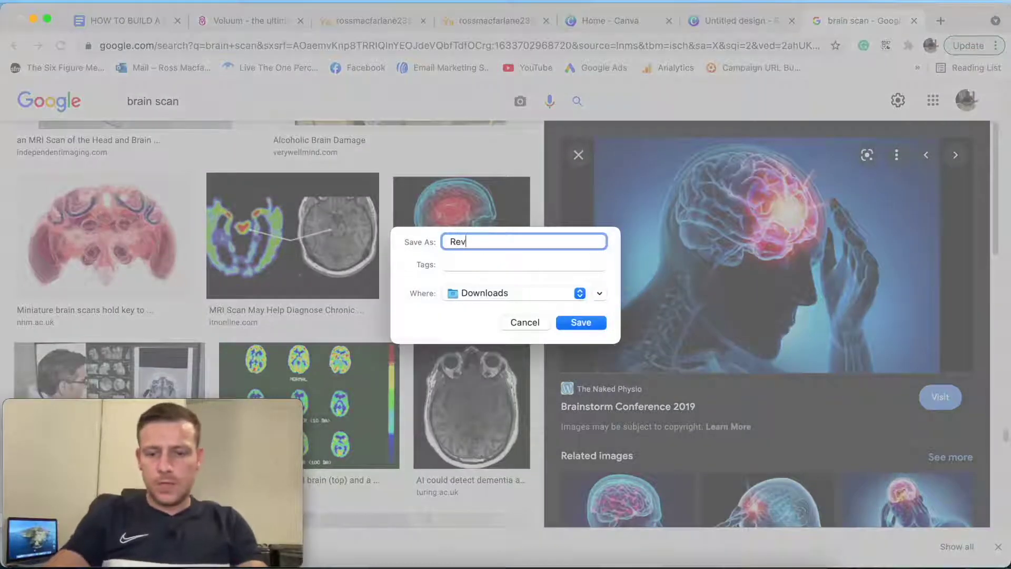
type("ision 1")
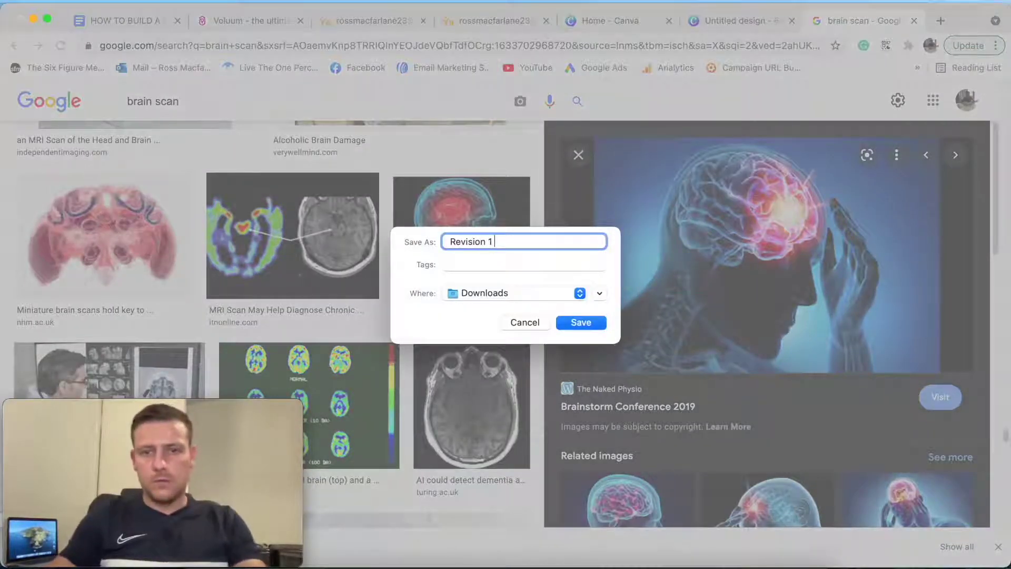
key("Return")
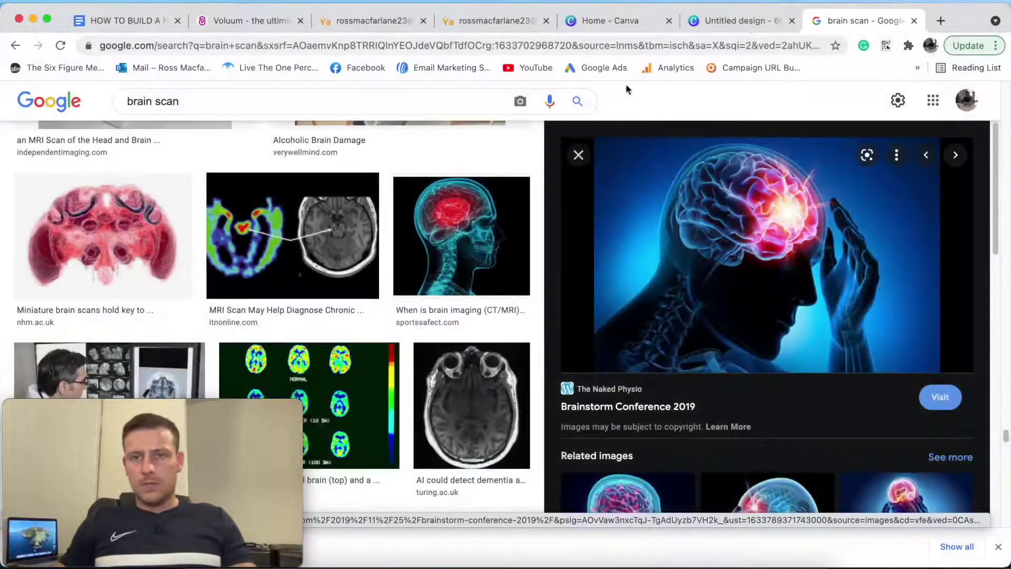
Step: Return to the blank Canva design and upload "Revision 1 .jpeg" from Downloads to the image uploads
left_click(737, 20)
left_click(24, 239)
left_click(169, 185)
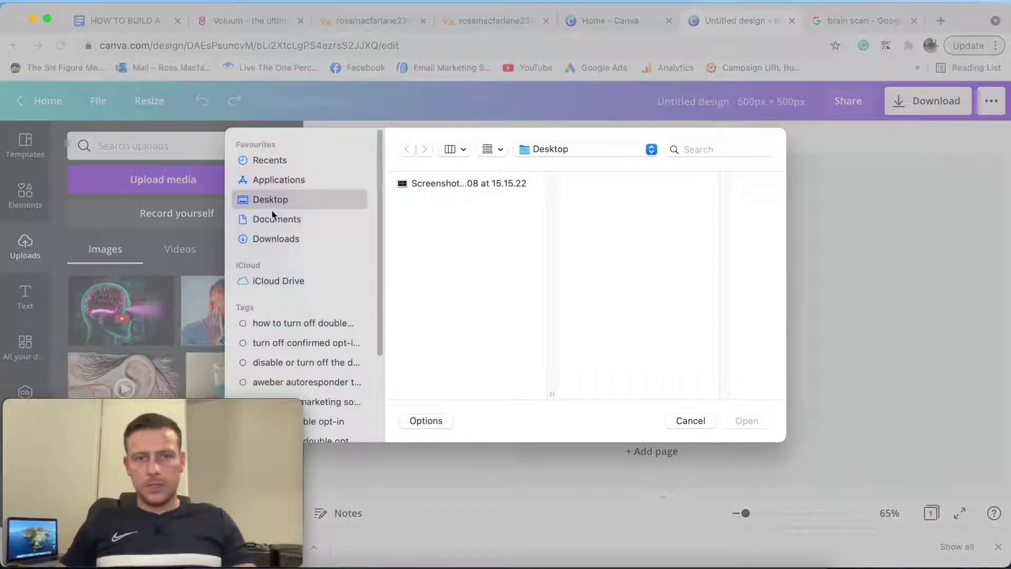
left_click(279, 238)
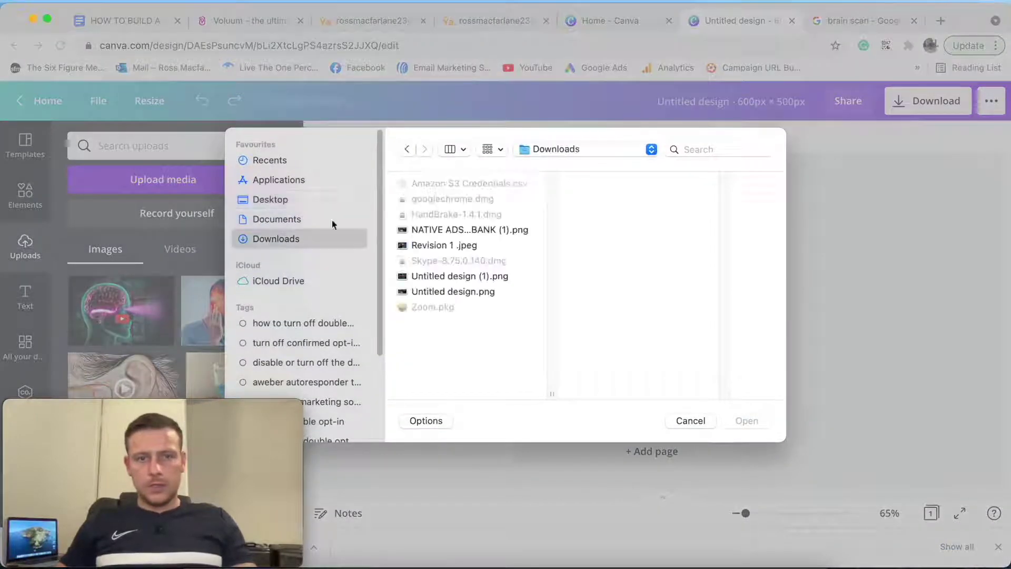
left_click(424, 249)
left_click(758, 424)
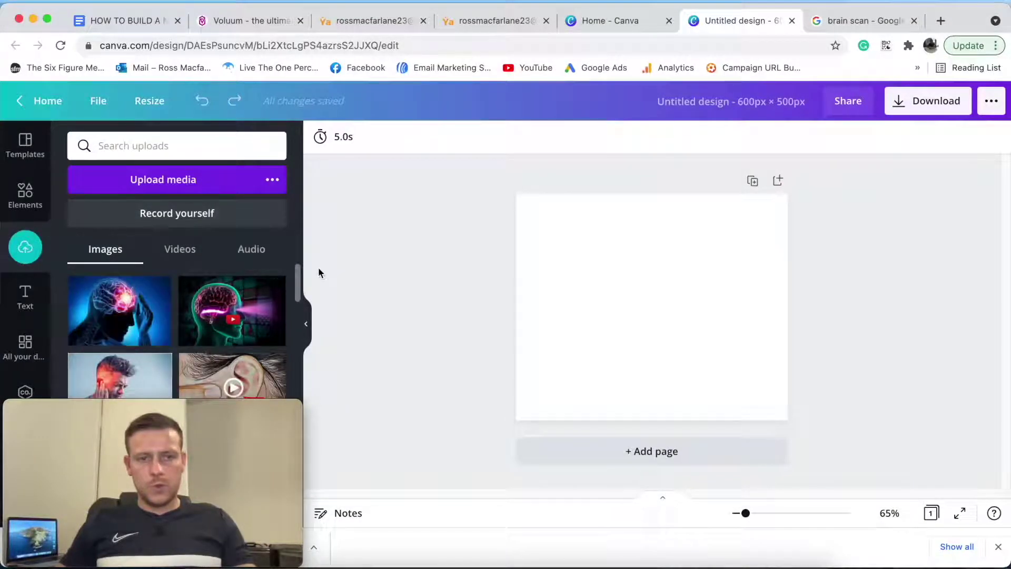
Step: Place the blue head and glowing brain picture on the blank page and enlarge it to fill the full 600 x 500 px
left_click(119, 311)
left_click_drag(670, 319, 609, 255)
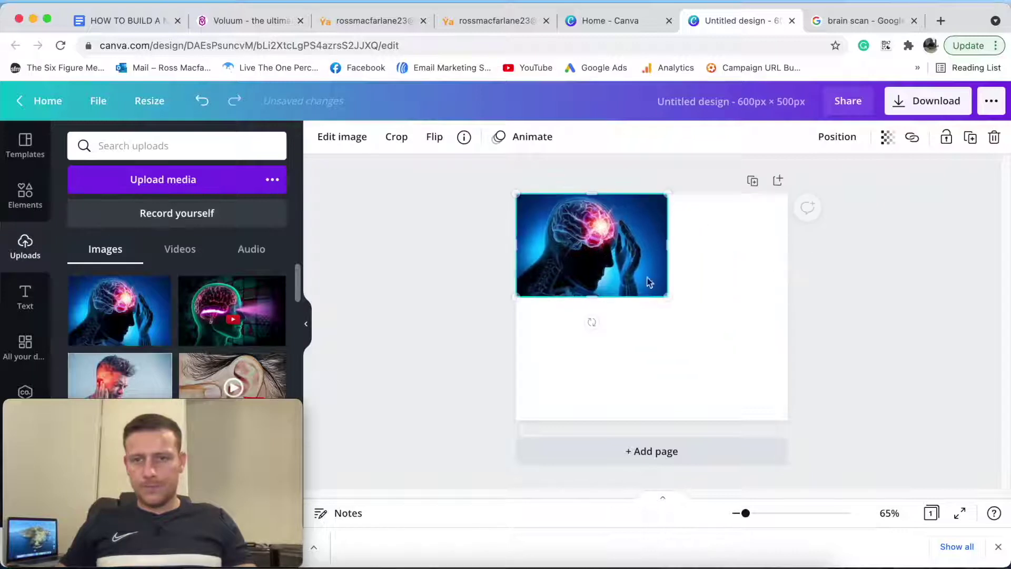
left_click_drag(667, 295, 763, 410)
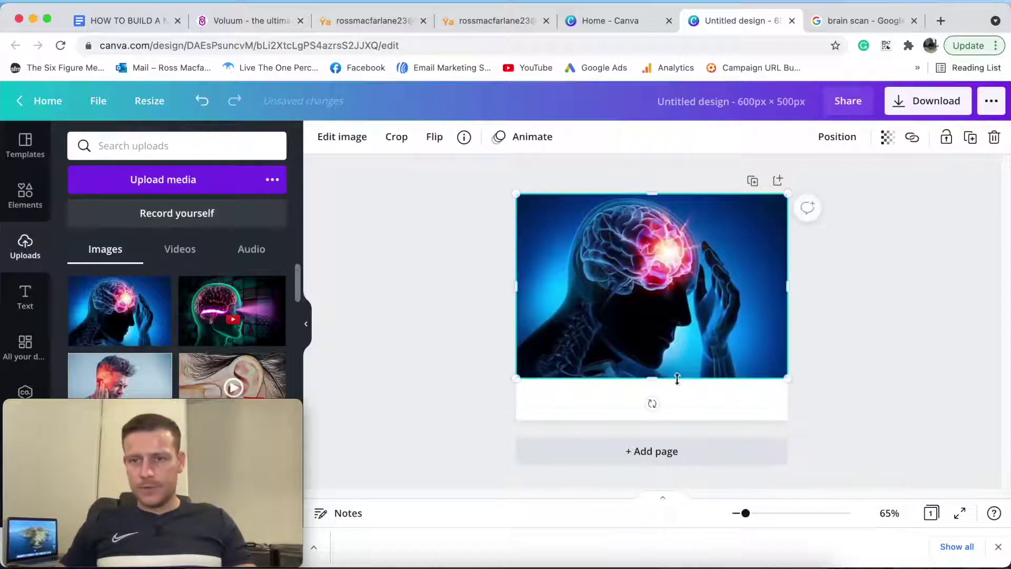
left_click_drag(655, 377, 655, 419)
left_click(913, 352)
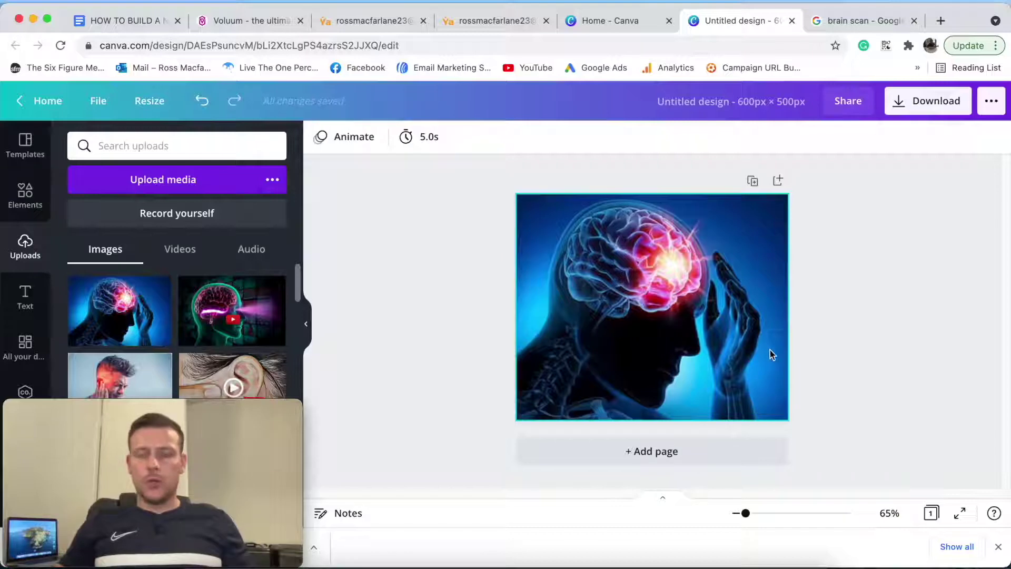
Step: Download the full-page brain design as a PNG at 600 x 500 px and dismiss the completion message
left_click(916, 105)
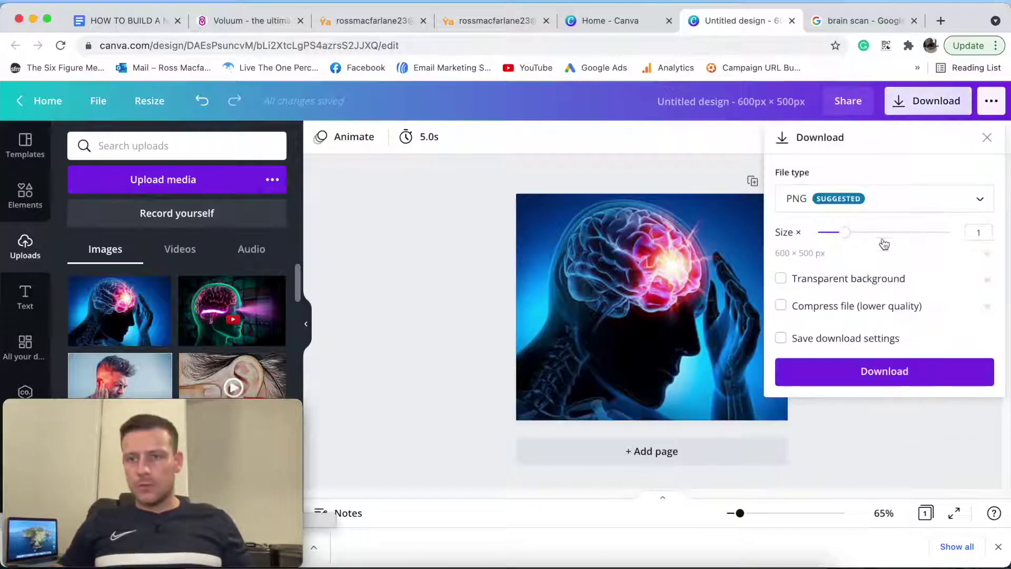
left_click(893, 373)
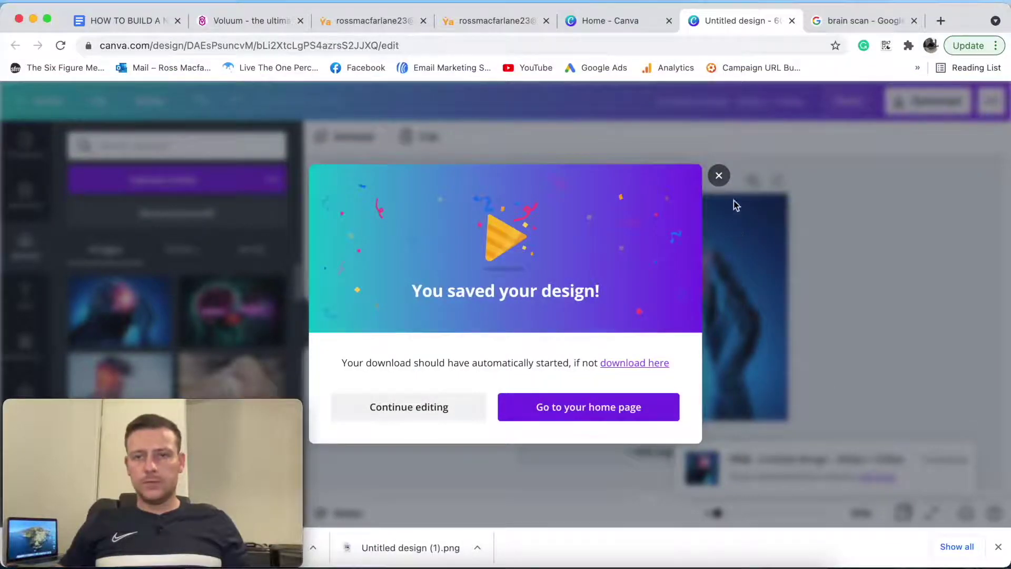
left_click(718, 175)
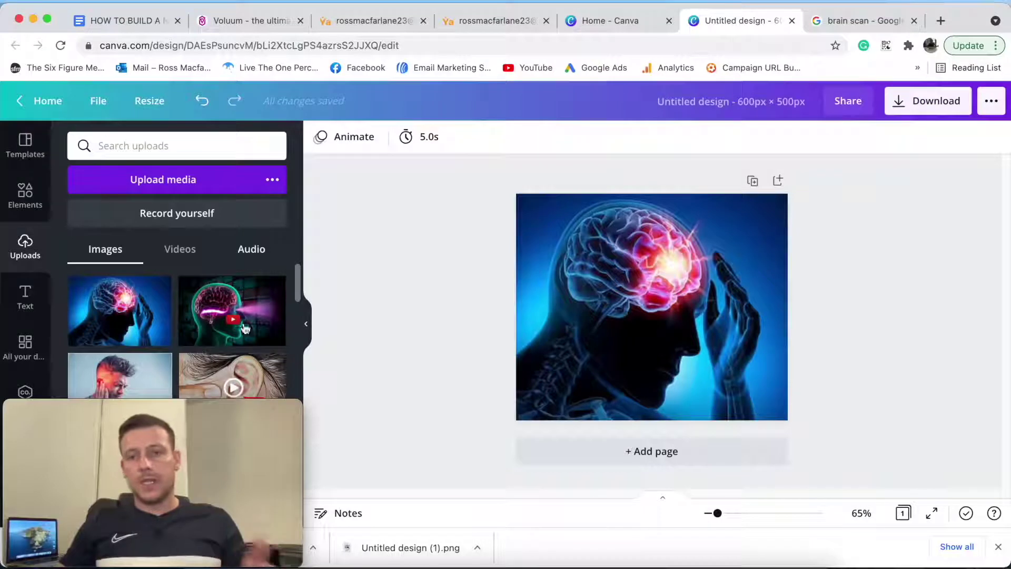
Step: Delete the full-page brain picture from the design
left_click(656, 311)
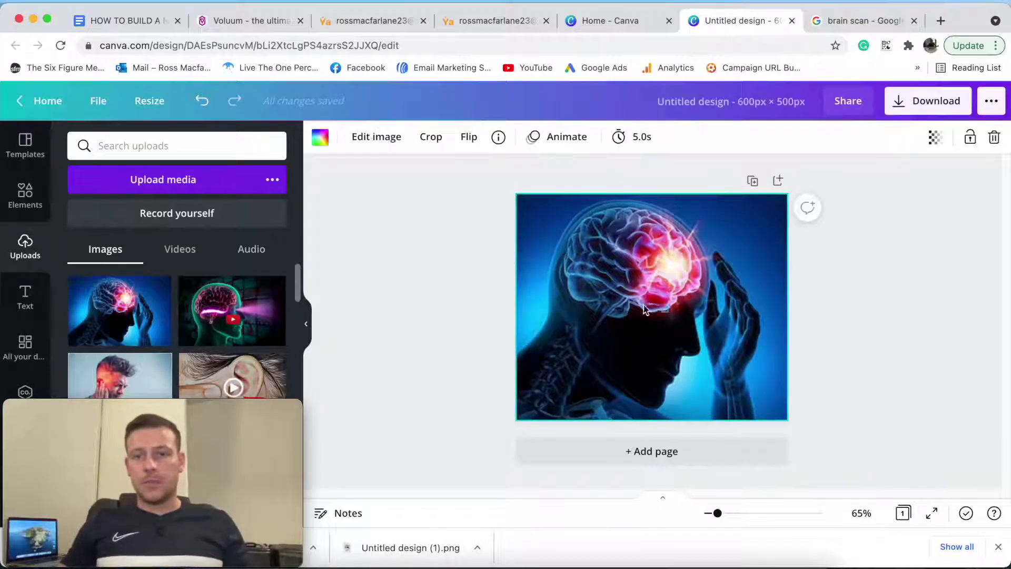
left_click(984, 289)
left_click(586, 298)
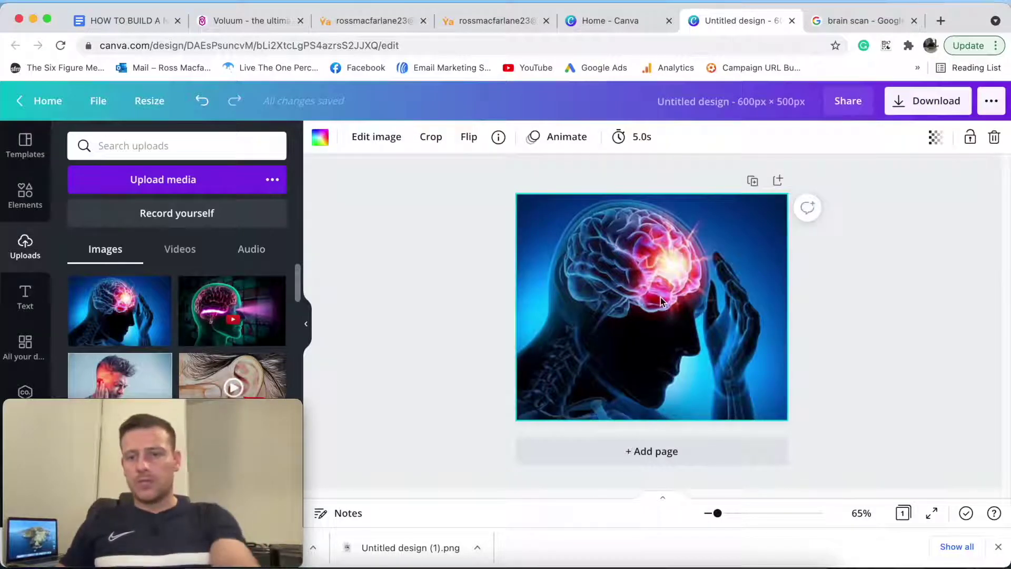
key("Delete")
Step: Place the glowing brain picture again, stretched to full page height and covering only the left half of the page
left_click(110, 321)
left_click_drag(668, 314, 635, 307)
left_click_drag(567, 254, 567, 193)
left_click_drag(573, 363, 567, 420)
left_click_drag(631, 306, 651, 305)
left_click(735, 311)
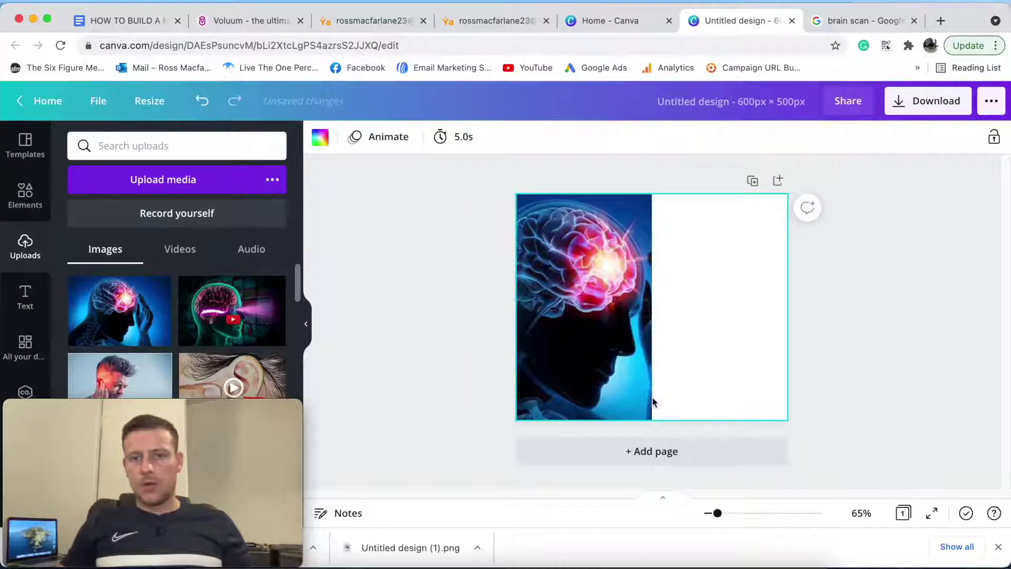
Step: Add the uploaded photo of a glass with blue liquid and fit it at full height over the right half of the page
scroll(229, 307, "down", 10)
scroll(230, 307, "up", 10)
scroll(230, 308, "down", 5)
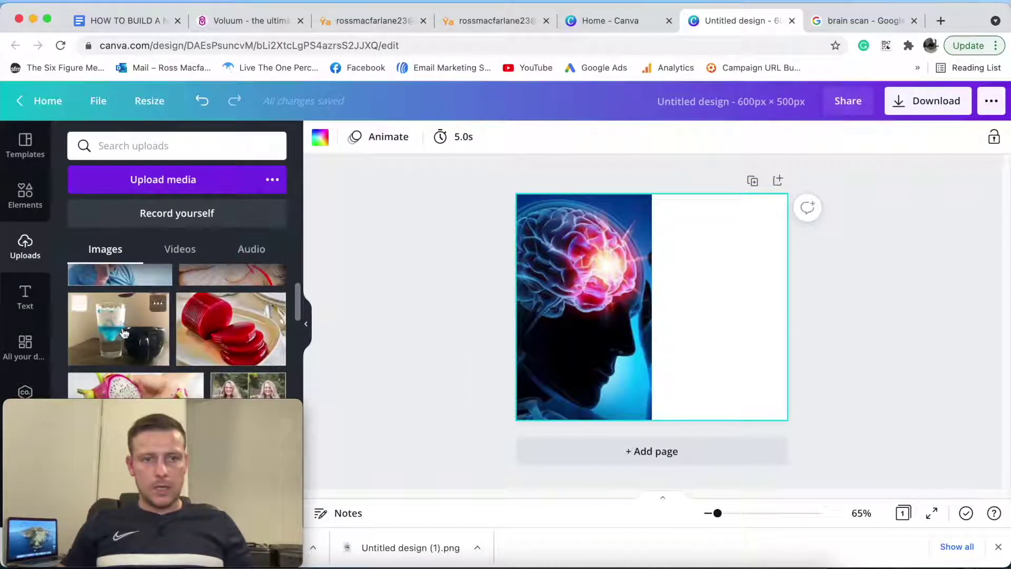
left_click_drag(118, 329, 758, 309)
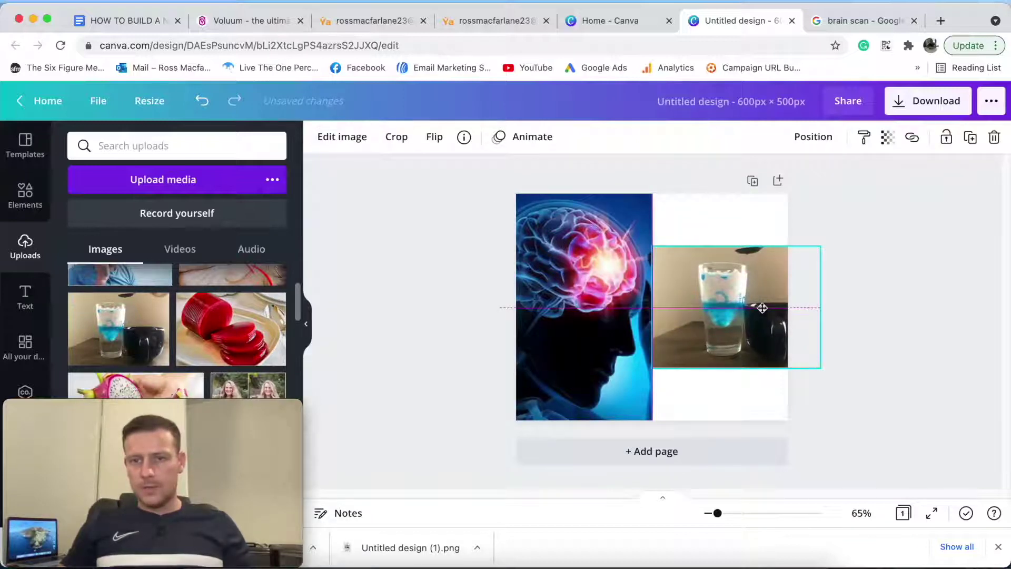
left_click_drag(736, 246, 735, 193)
left_click_drag(733, 367, 733, 420)
left_click(876, 313)
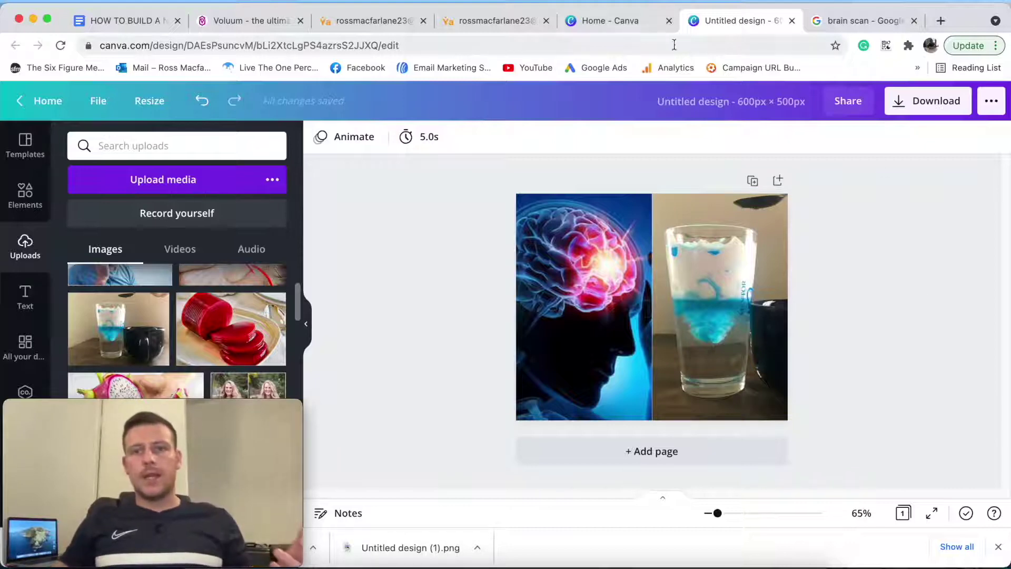
Step: In the campaign outline Google Doc, add the headline "Could This Simple Morning Trick Help Restore Your Vision" below the brain disorder headline
left_click(116, 20)
left_click(466, 379)
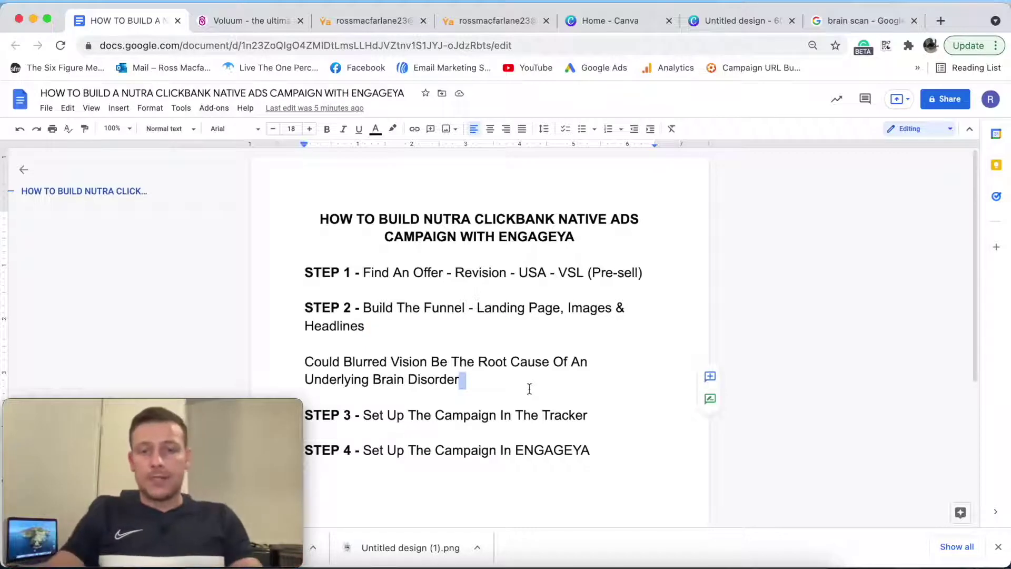
key("Return")
key("Return")
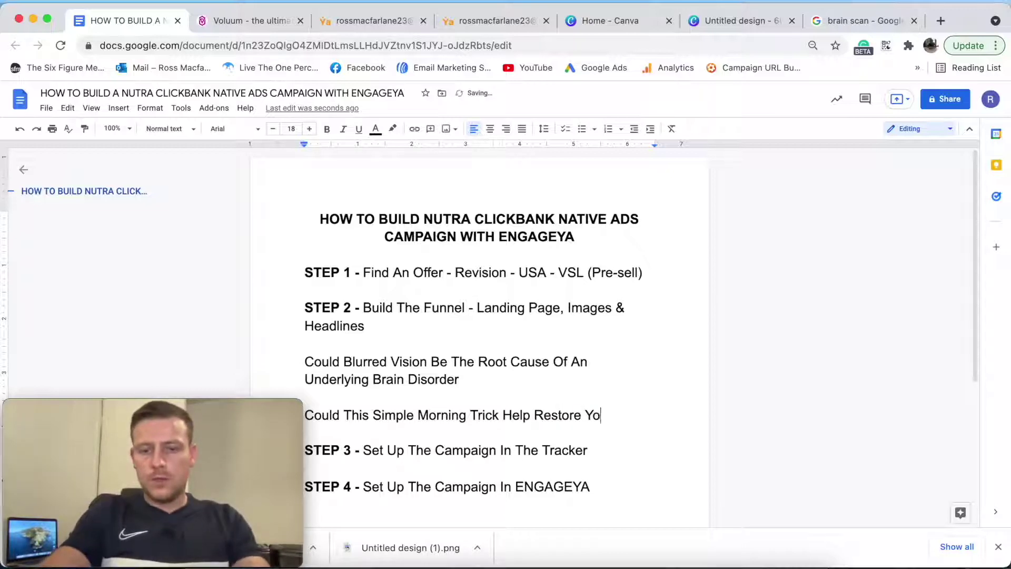
type("soon")
key("BackSpace")
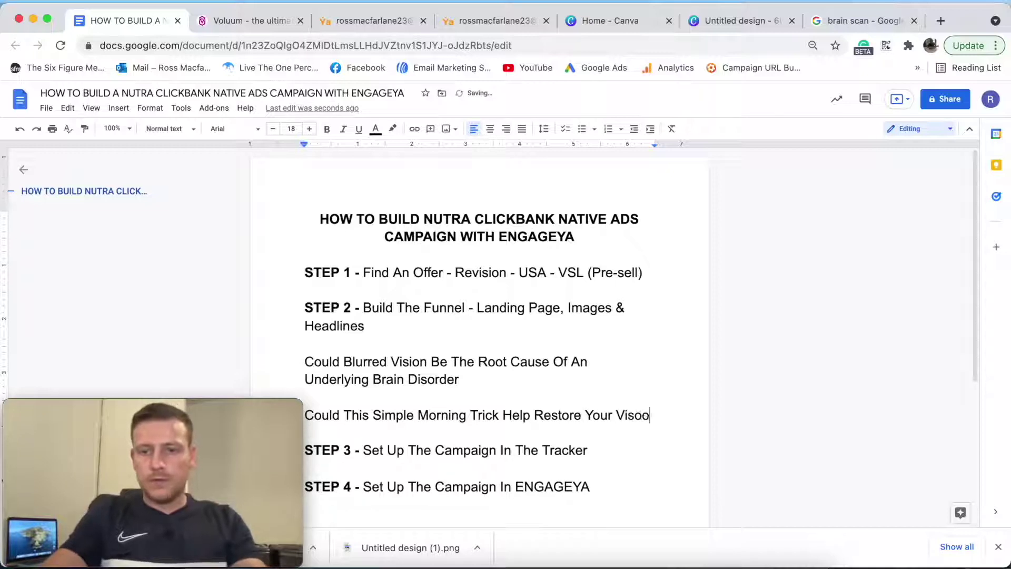
type("on")
key("BackSpace")
key("BackSpace")
key("BackSpace")
key("BackSpace")
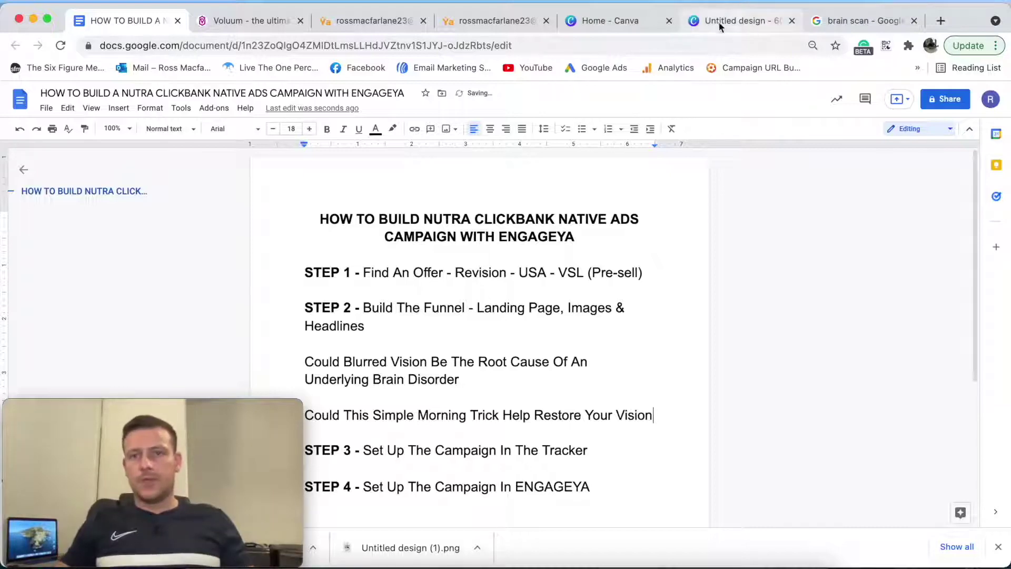
left_click(860, 20)
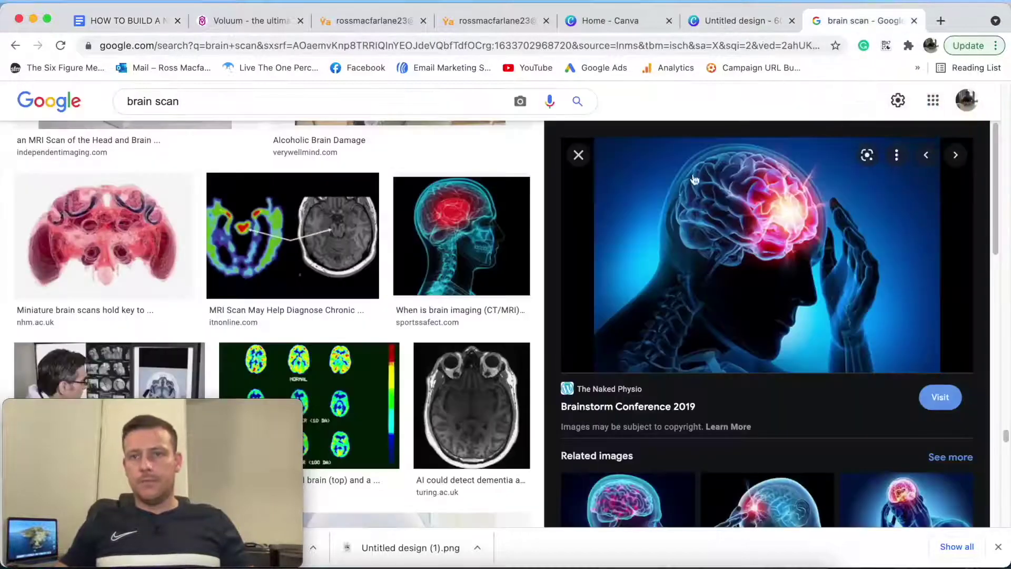
left_click(720, 22)
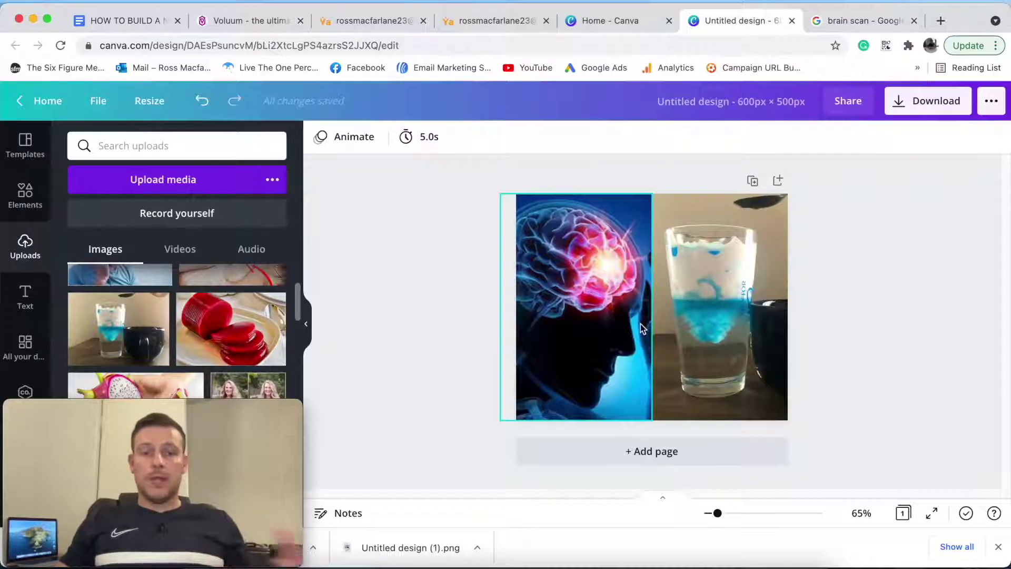
left_click(561, 286)
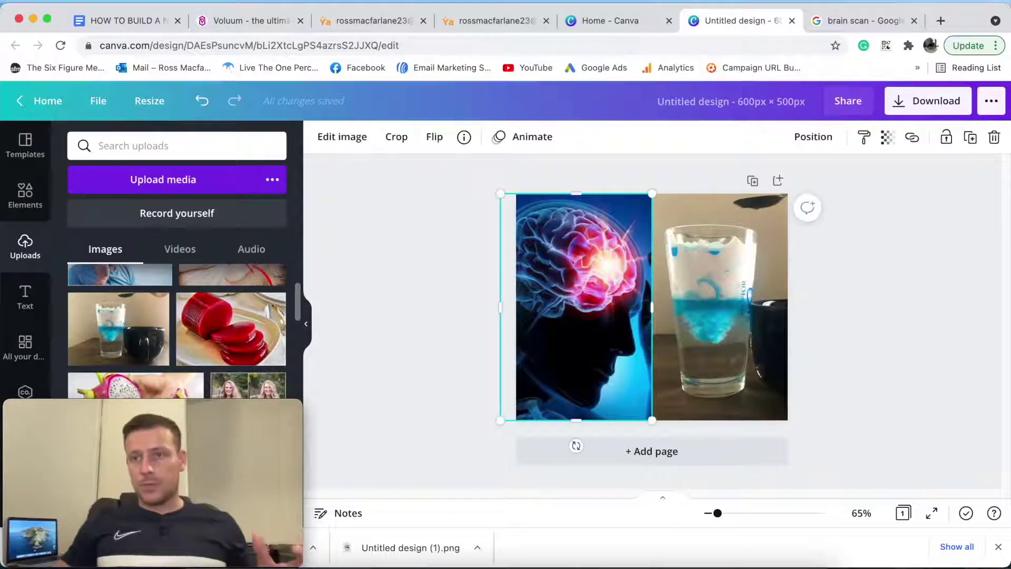
Step: Switch to the Google image results and search for "weird things over eyes" instead of brain scan
left_click(864, 21)
scroll(264, 316, "down", 5)
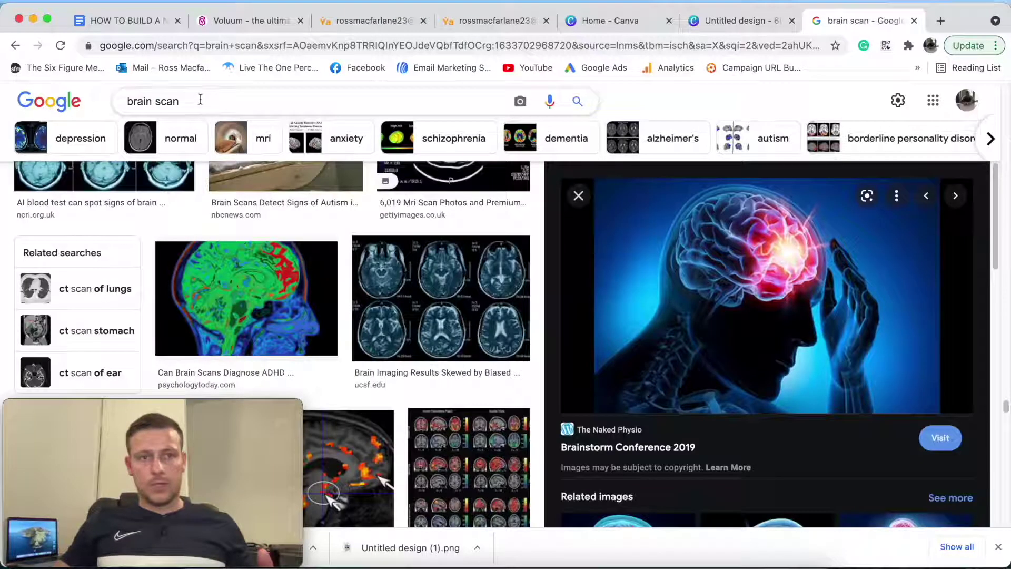
left_click_drag(187, 101, 49, 93)
key("BackSpace")
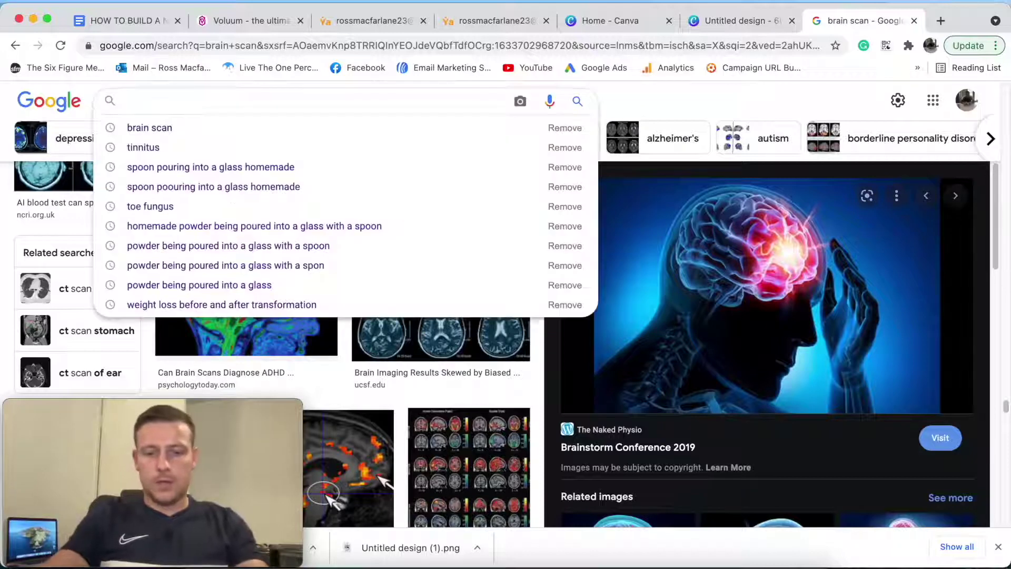
type("weird things ")
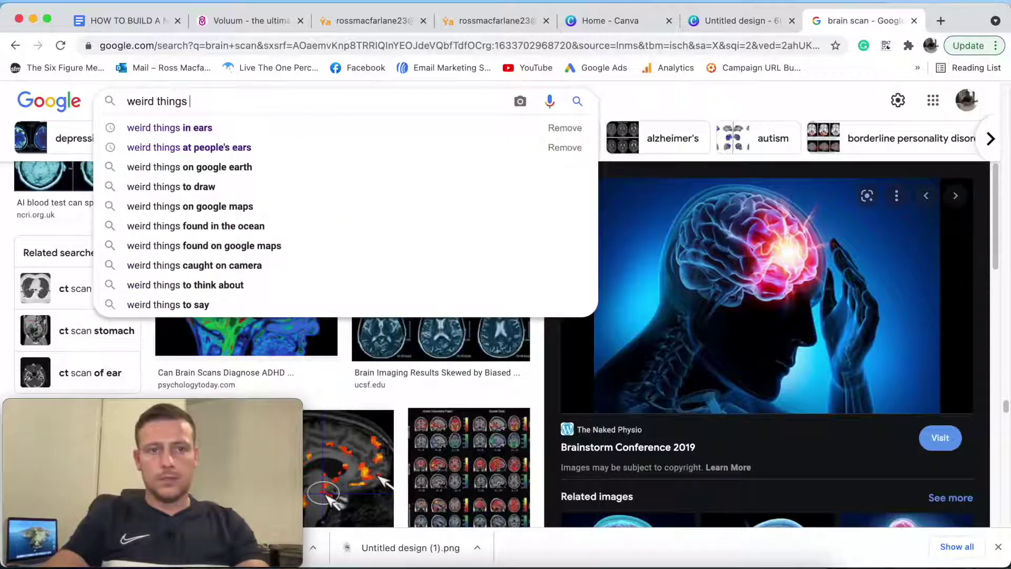
type("over eyes")
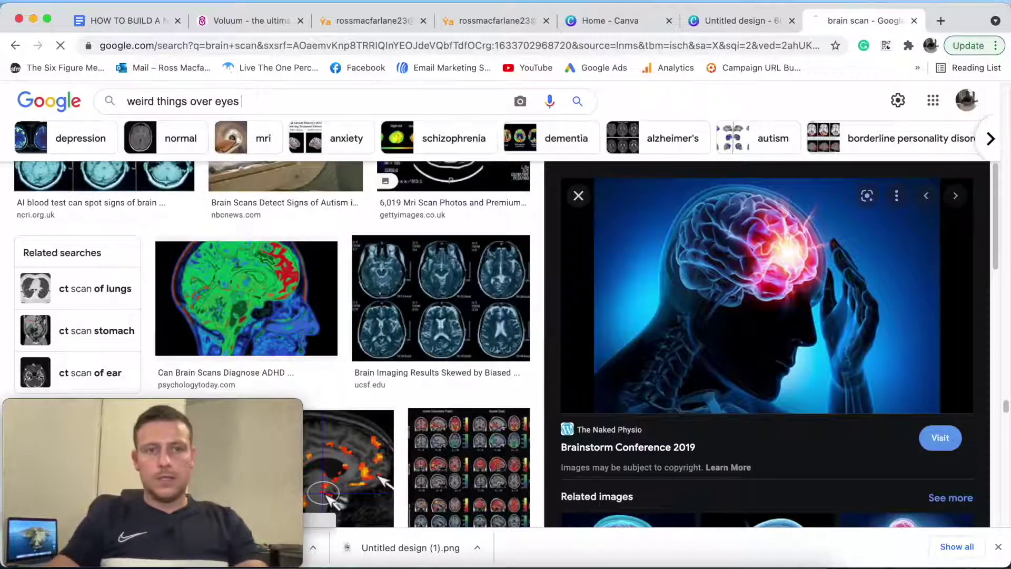
key("Return")
Step: Look through the "weird things over eyes" image results for an eye picture suited to the ad creative
scroll(508, 293, "down", 7)
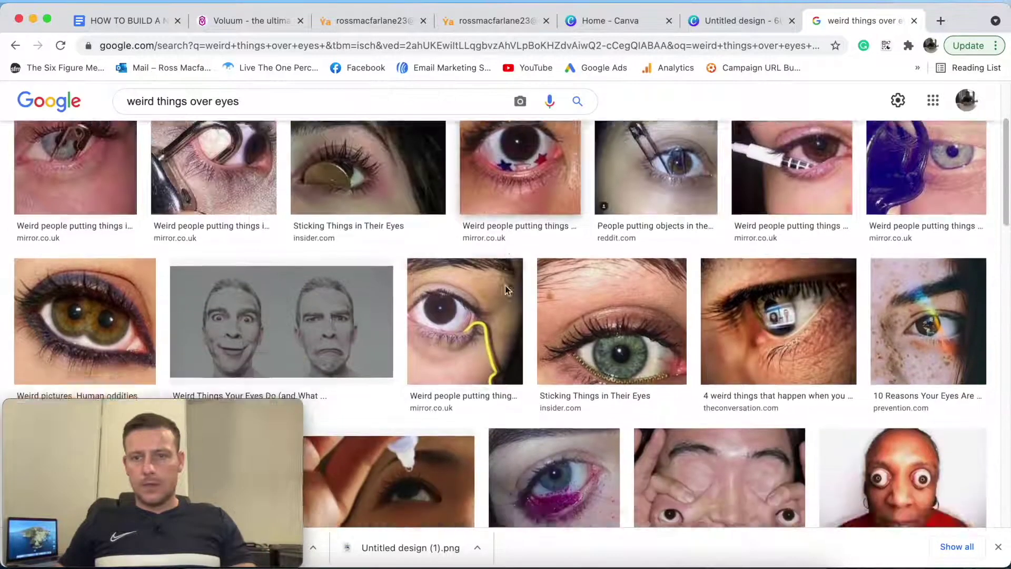
scroll(508, 293, "down", 15)
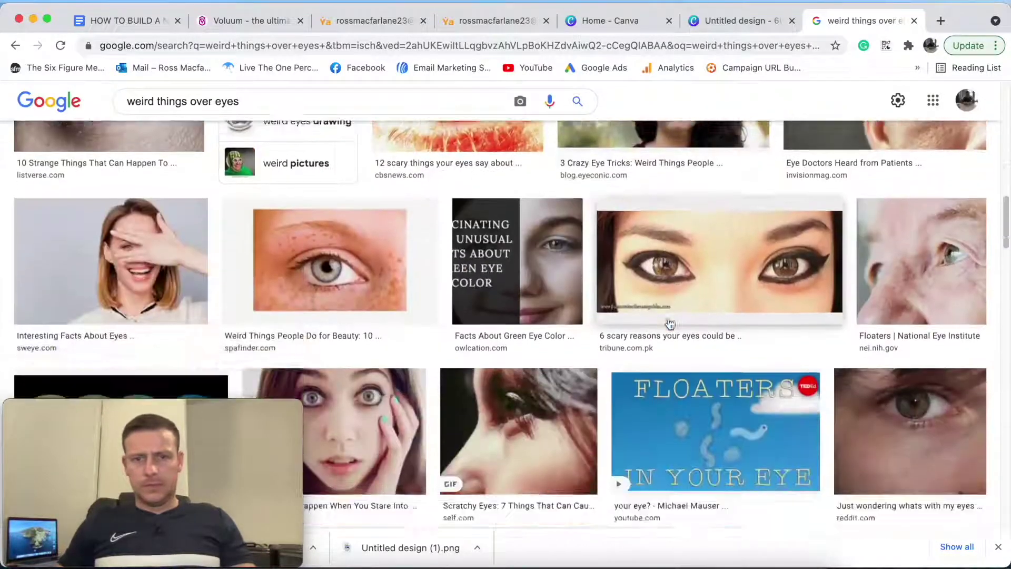
scroll(668, 325, "down", 20)
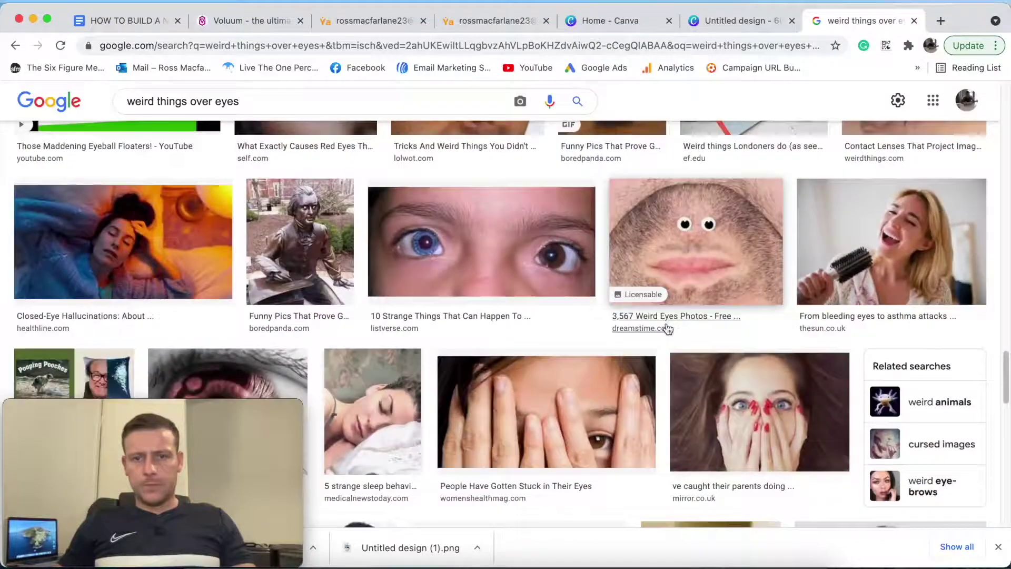
scroll(667, 330, "down", 15)
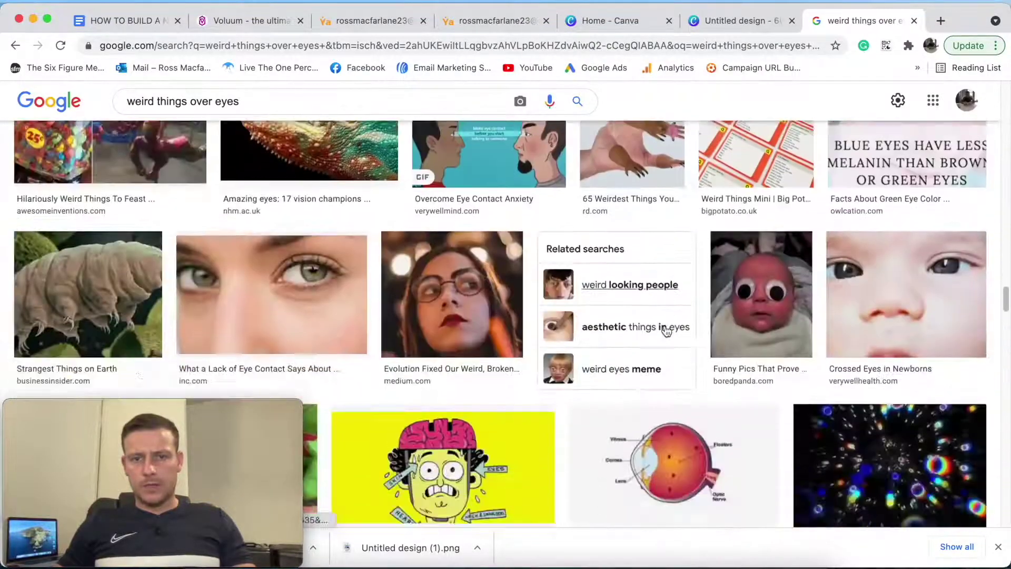
scroll(666, 330, "down", 15)
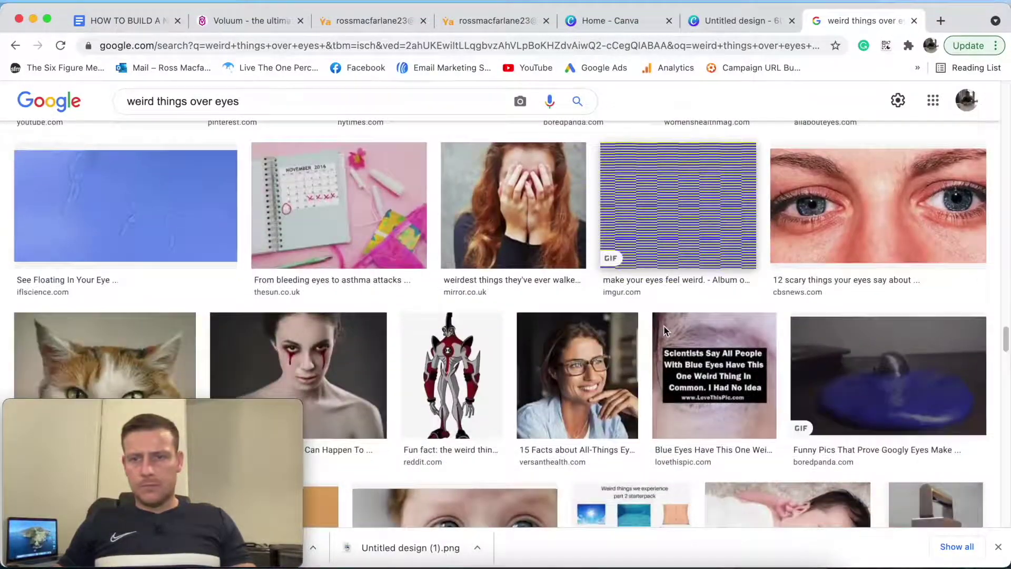
scroll(666, 329, "down", 6)
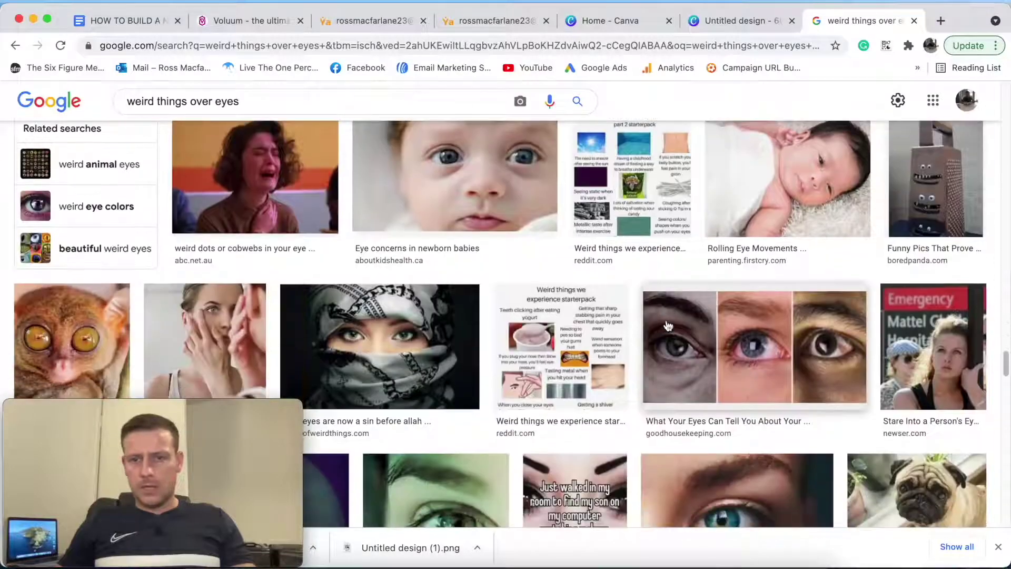
scroll(667, 325, "down", 15)
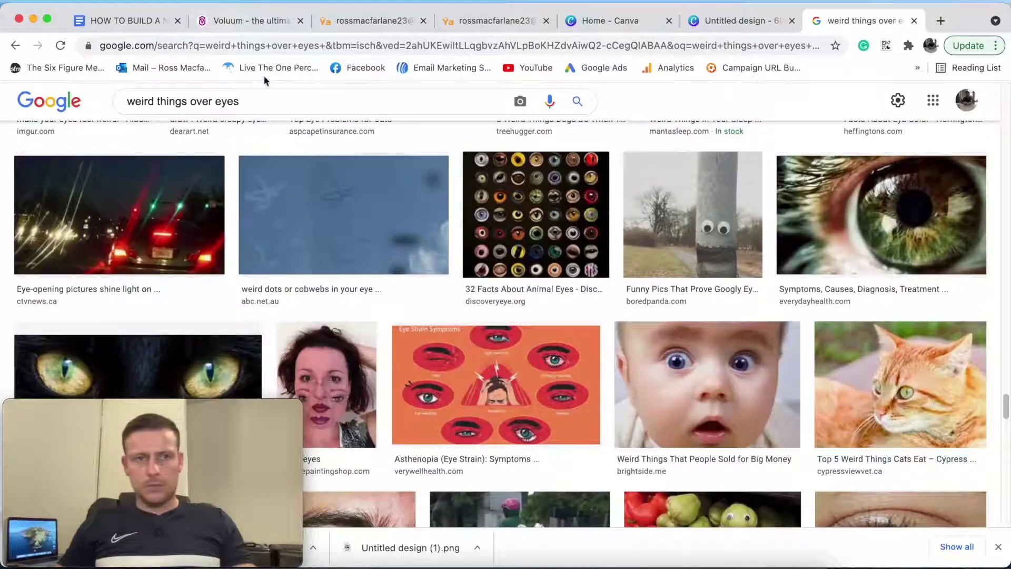
Step: Search Google Images for "eye ball" and look through the results for a striking eye picture
triple_click(248, 101)
key("BackSpace")
type("eye ball")
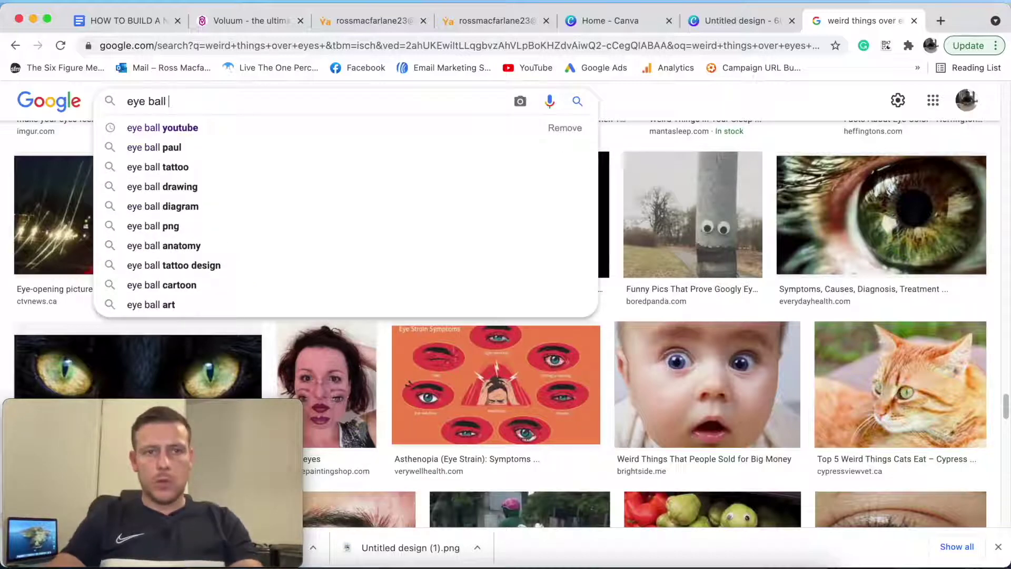
key("Return")
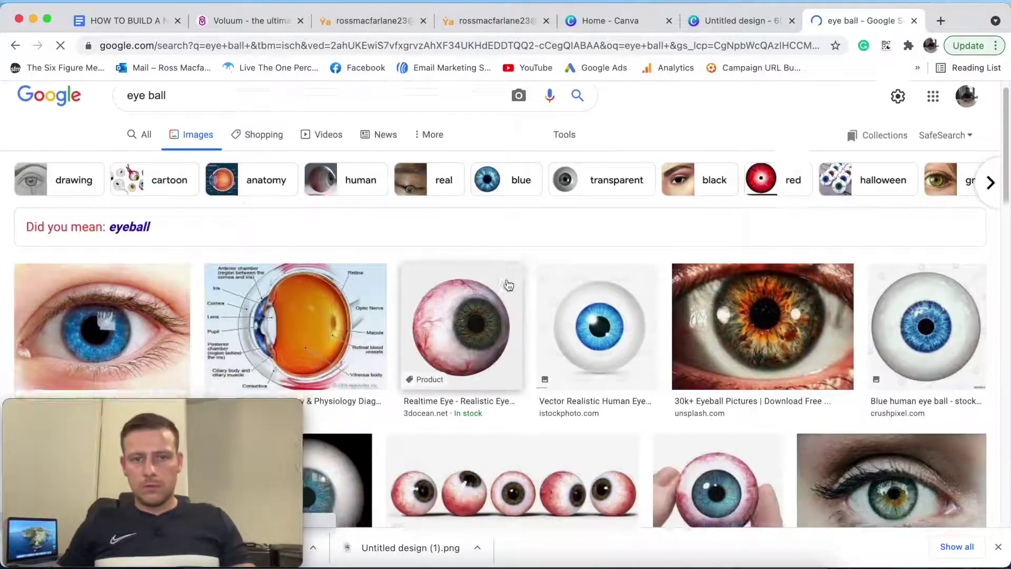
scroll(513, 281, "down", 5)
scroll(513, 287, "down", 15)
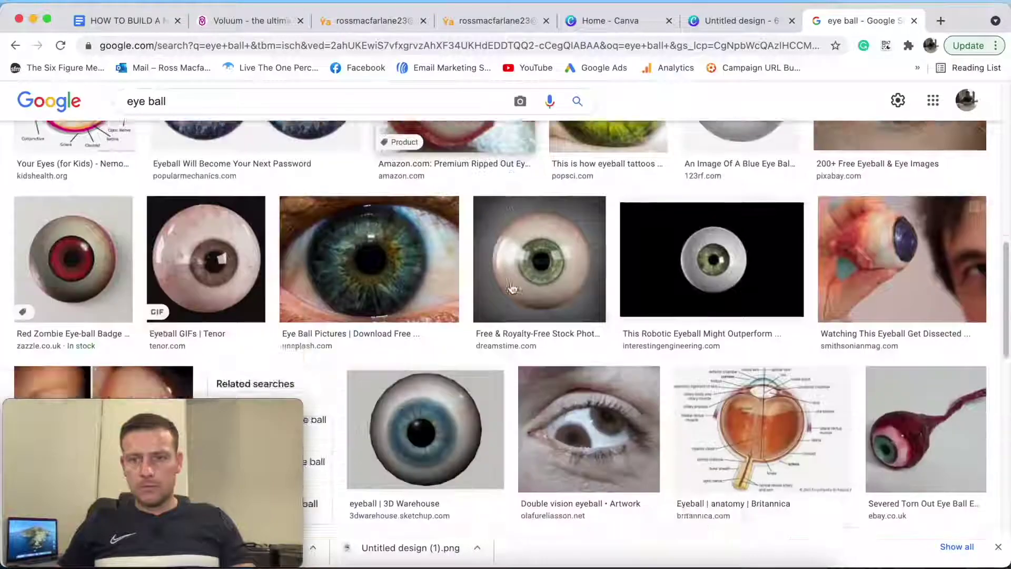
scroll(510, 289, "down", 5)
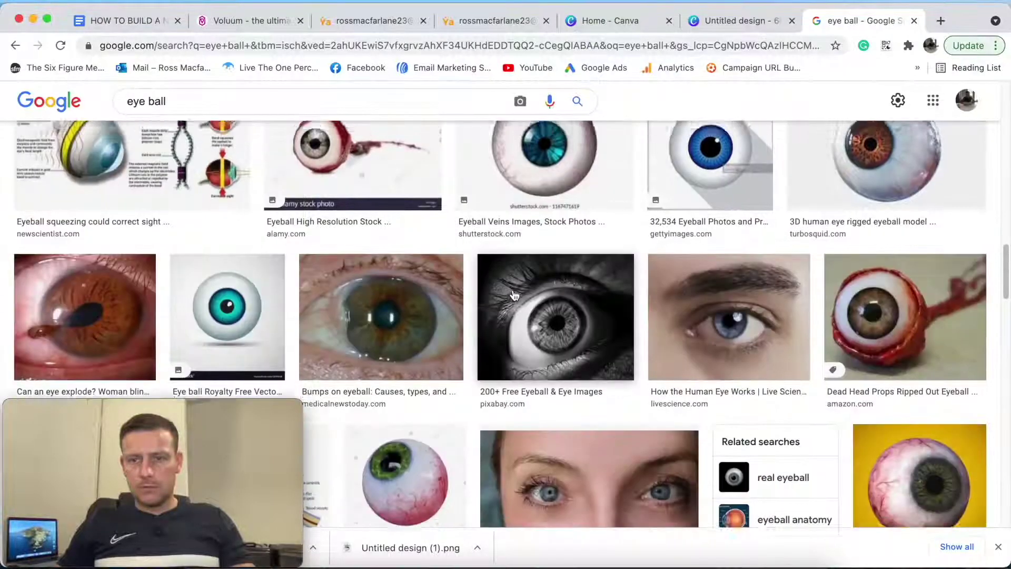
scroll(512, 285, "up", 20)
left_click(221, 113)
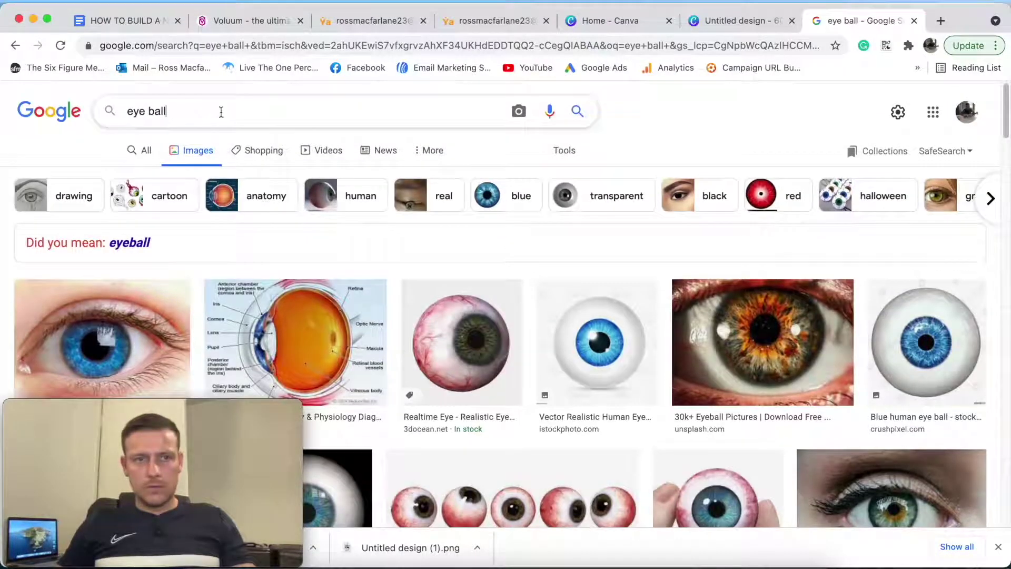
Step: Replace the Google Images query with "bags over eyes" and run the search
left_click_drag(221, 112, 58, 117)
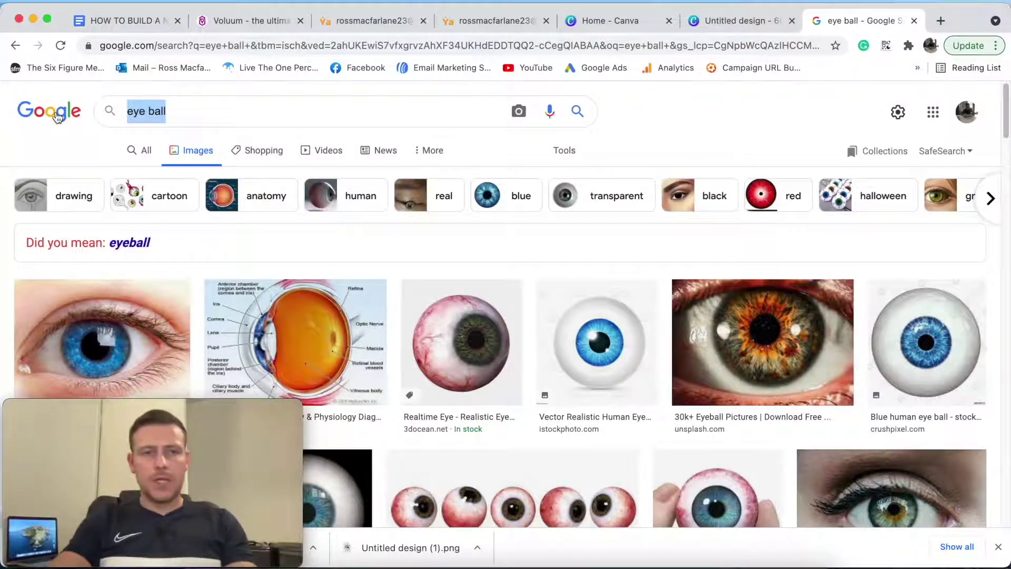
key("BackSpace")
type("bags over eye")
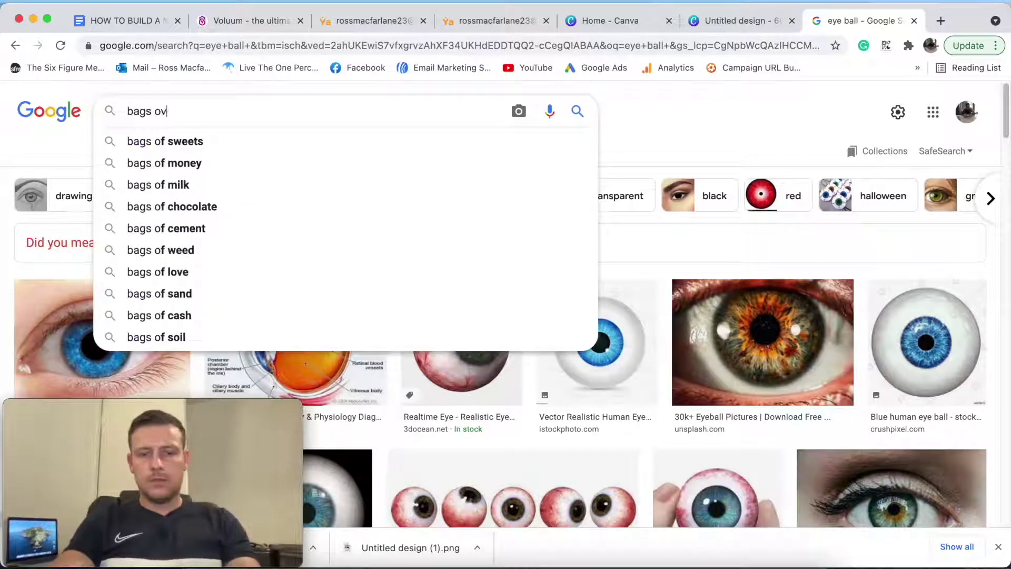
key("BackSpace")
key("BackSpace")
type("ye")
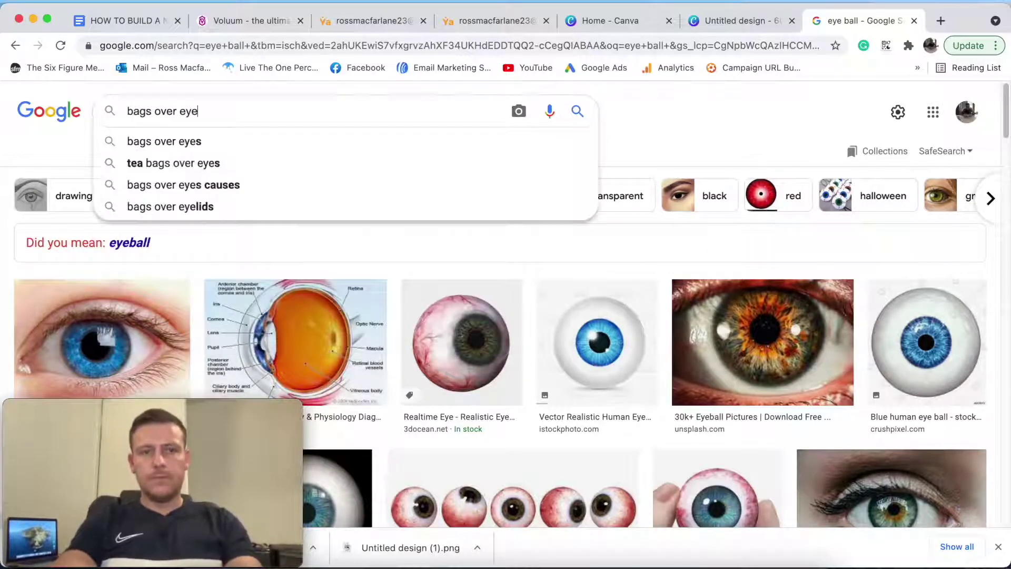
type("s")
key("Return")
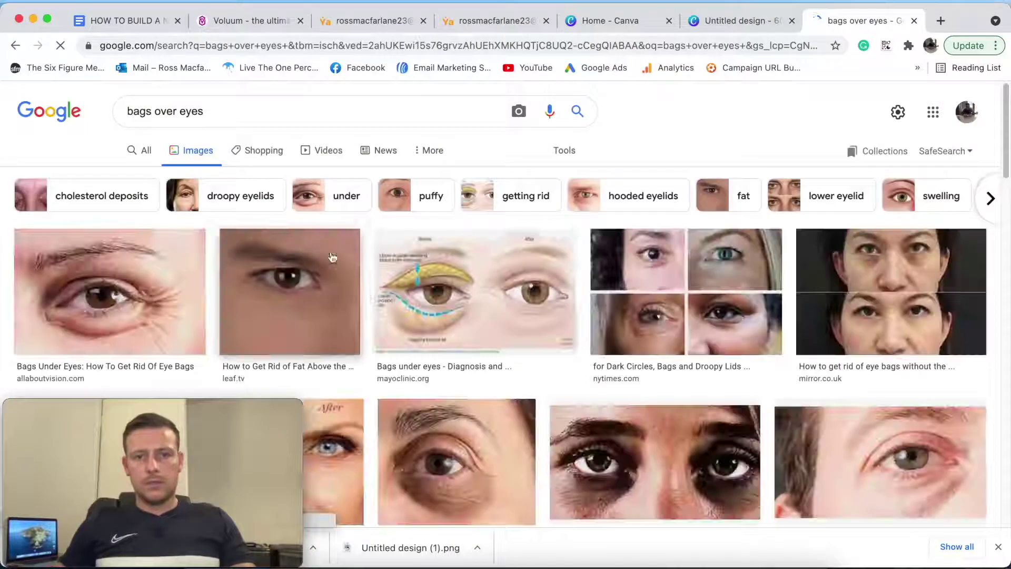
Step: Look through the "bags over eyes" image results, previewing the cucumber-slices picture, for an eye-catching creative image
scroll(488, 292, "down", 8)
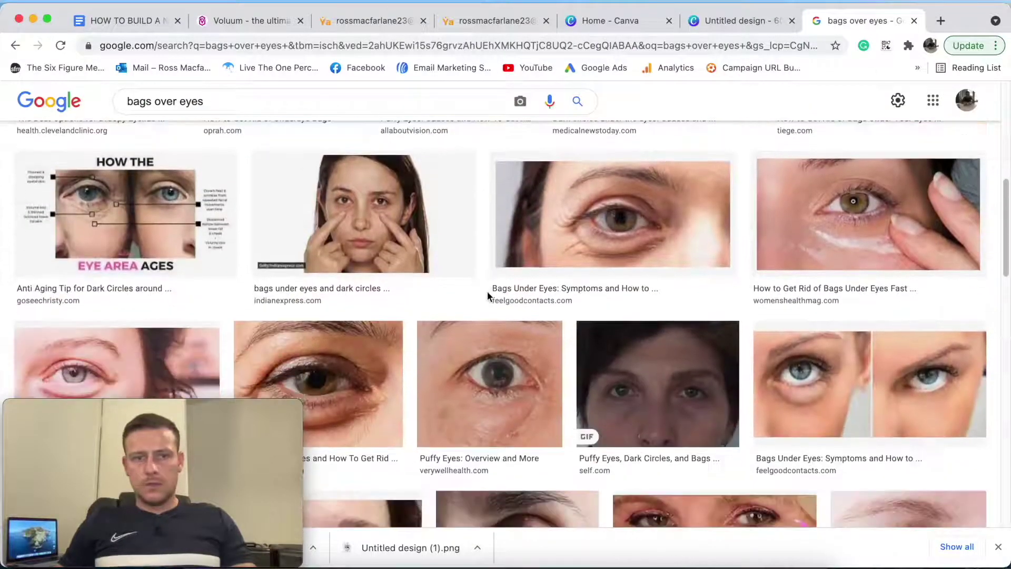
scroll(487, 291, "down", 15)
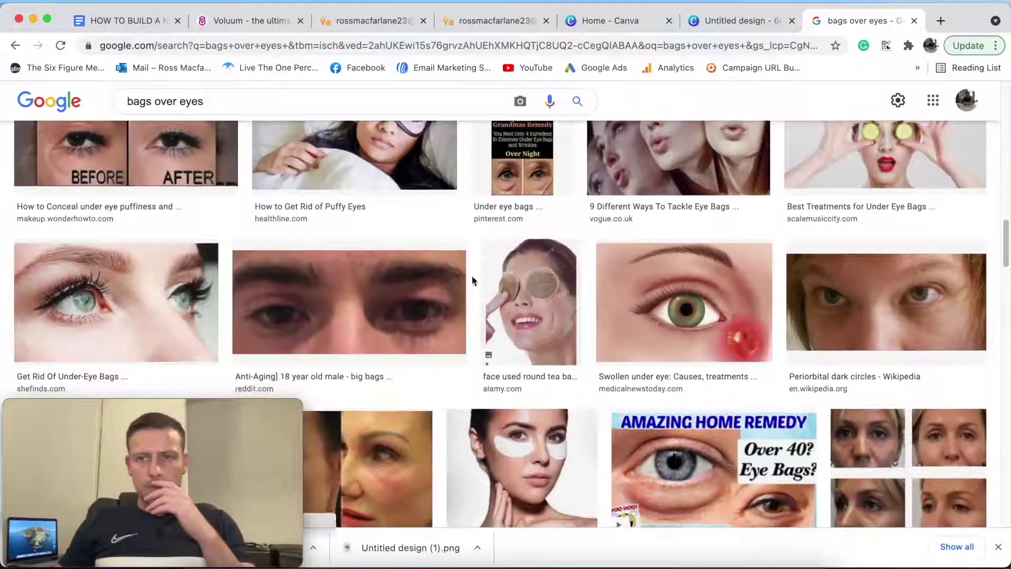
scroll(471, 281, "up", 4)
left_click(885, 336)
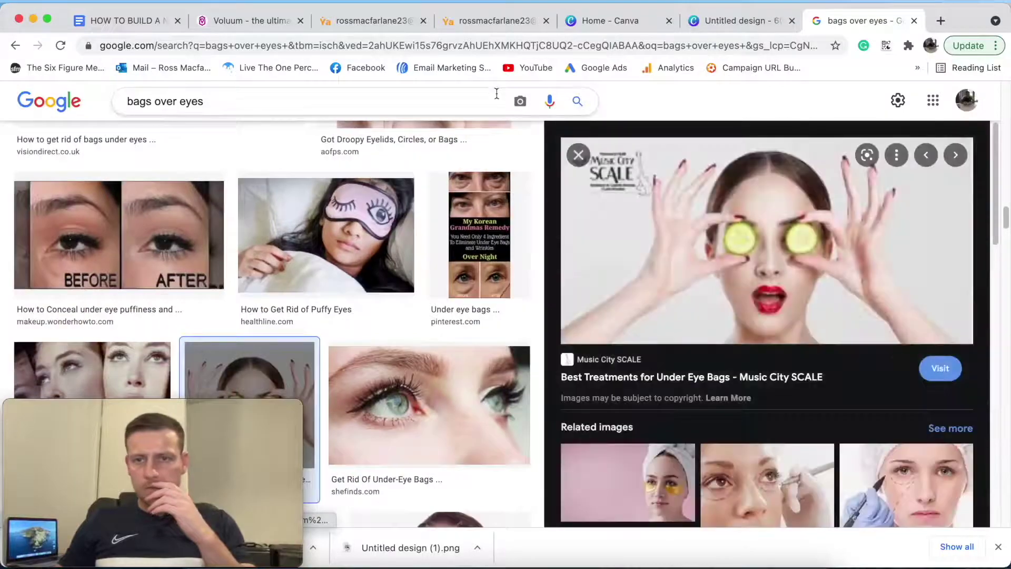
left_click(578, 155)
scroll(480, 201, "down", 8)
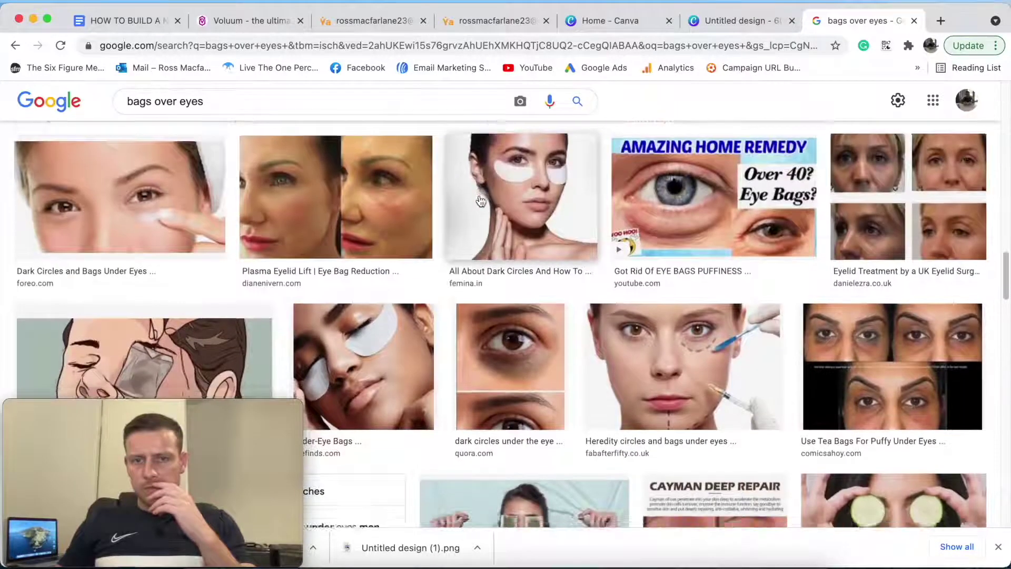
scroll(480, 201, "down", 5)
scroll(173, 177, "up", 1)
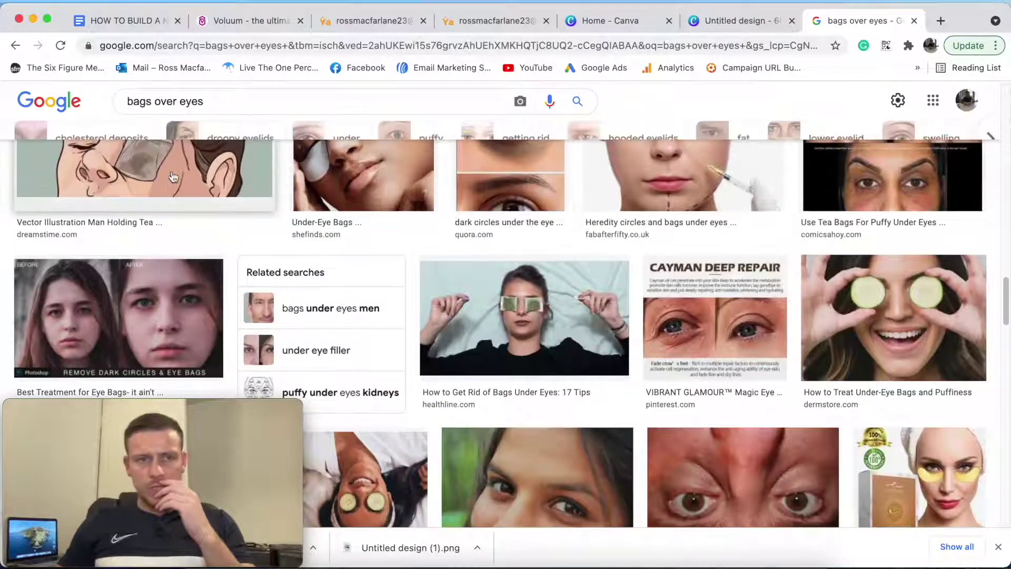
scroll(174, 177, "up", 3)
Step: Search Google Images for "tea bag over eyes" and look through the results for a striking close-up
left_click_drag(219, 103, 53, 98)
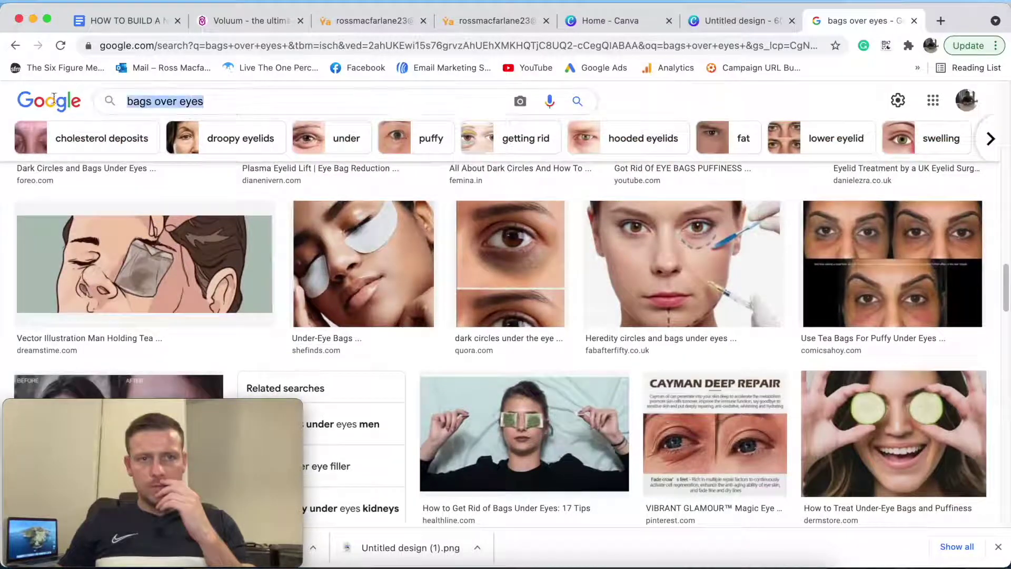
type("tea bag o")
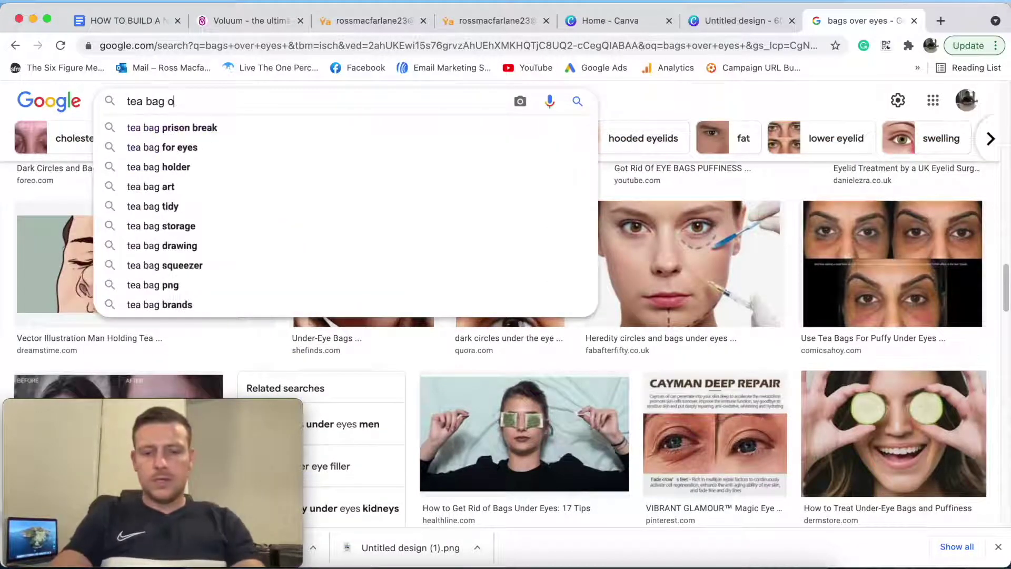
type("ver eyes")
key("Return")
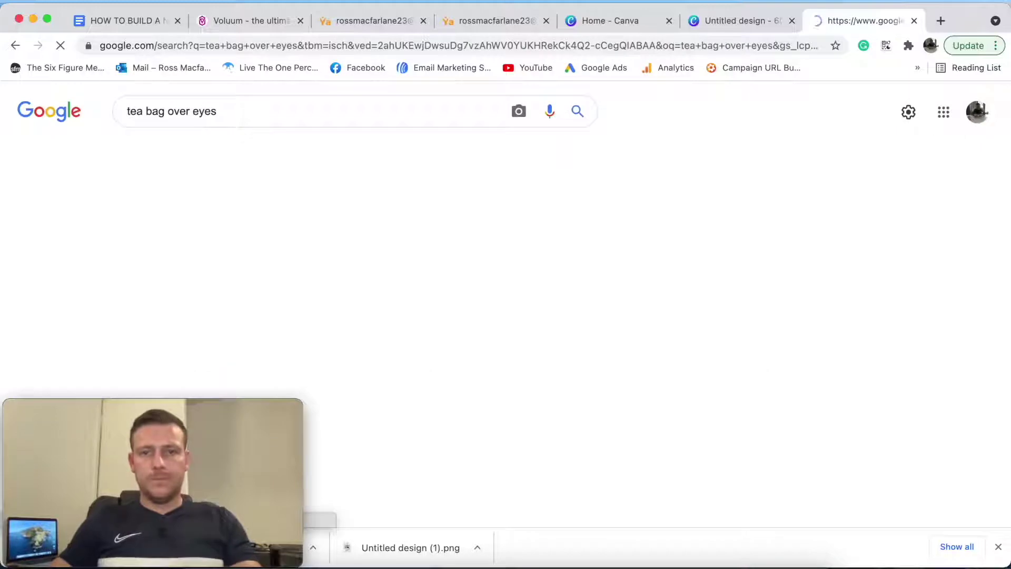
scroll(579, 258, "down", 2)
scroll(564, 253, "down", 4)
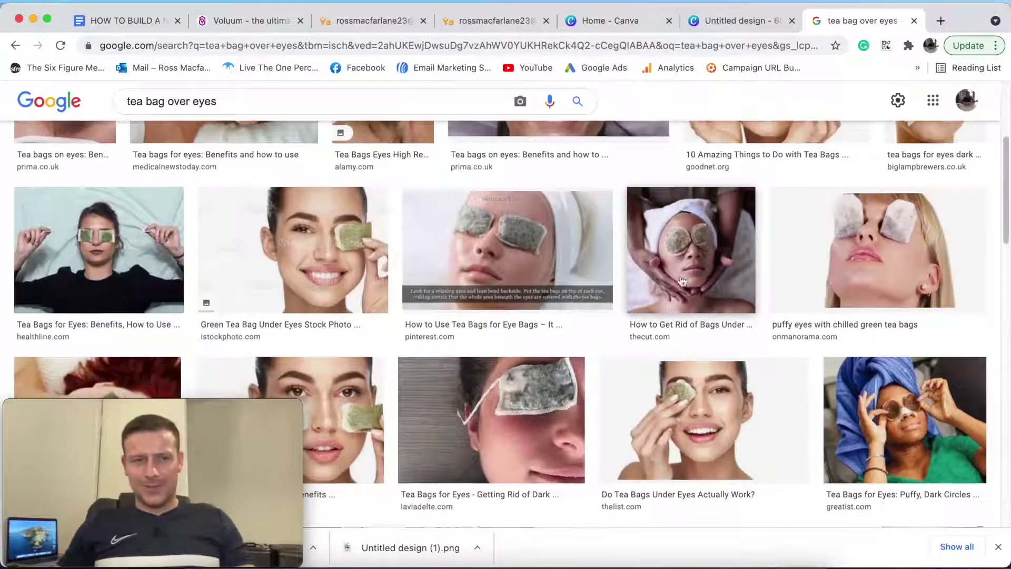
scroll(700, 279, "down", 3)
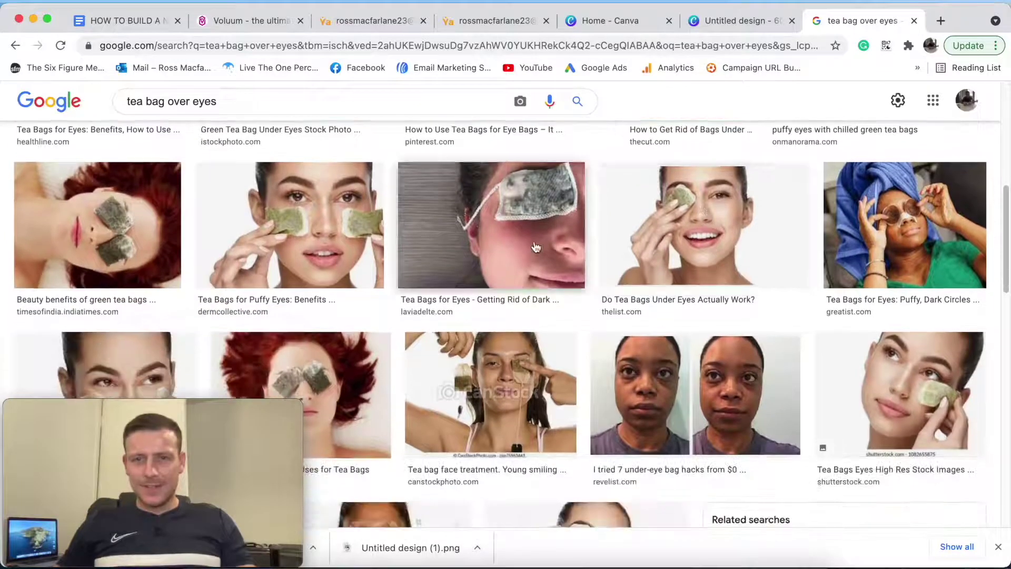
Step: Save the La Via del Te close-up of a tea bag over an eye to Downloads as "Revision 2"
left_click(536, 247)
right_click(697, 257)
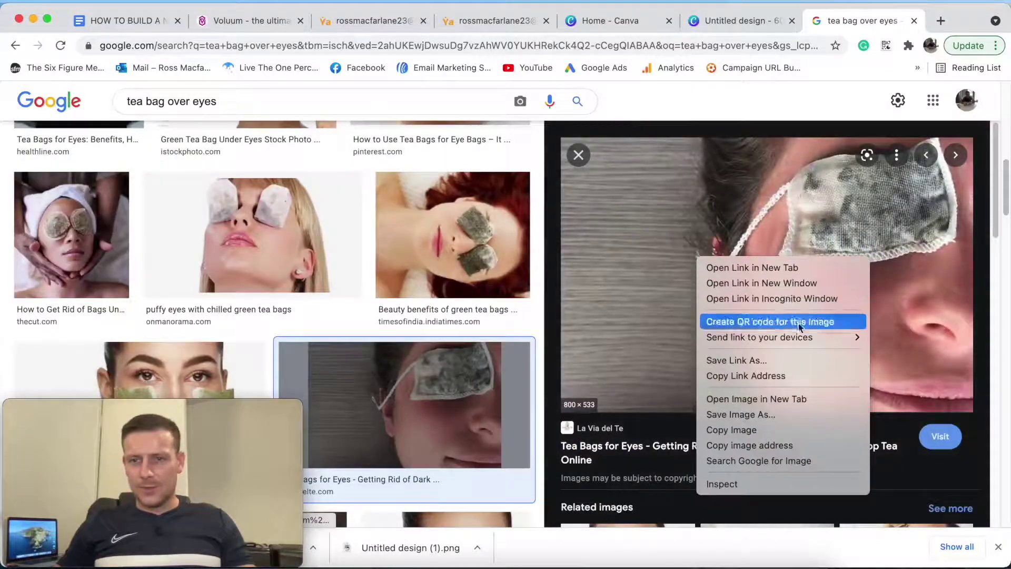
left_click(740, 414)
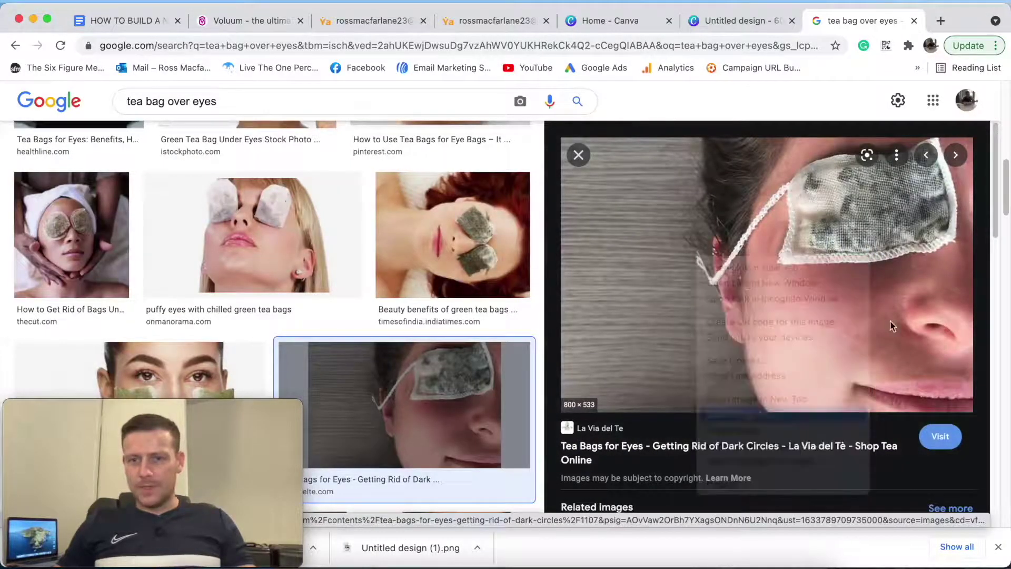
key("BackSpace")
type("re")
key("BackSpace")
key("BackSpace")
type("Rev")
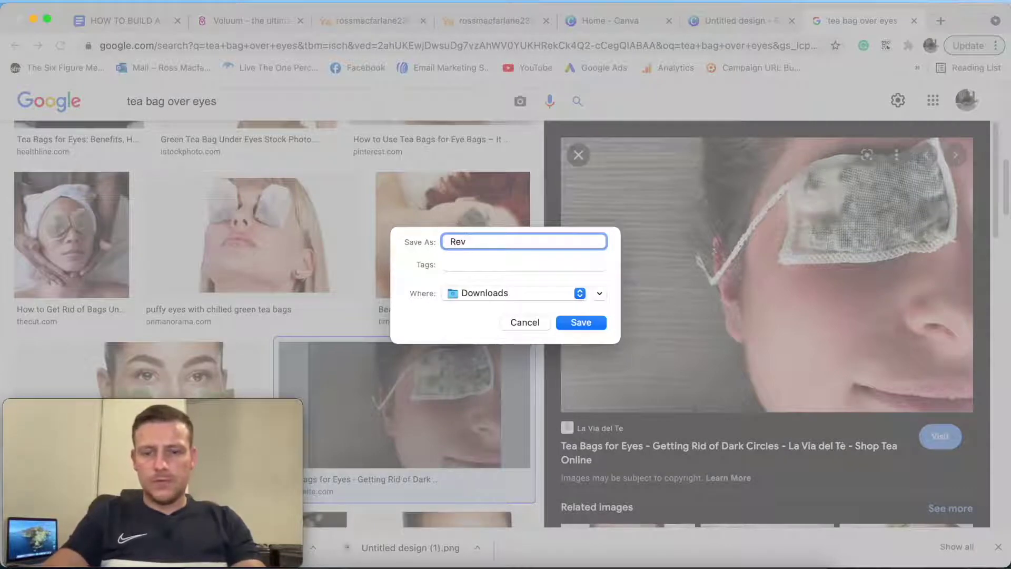
type("ision 2")
key("Return")
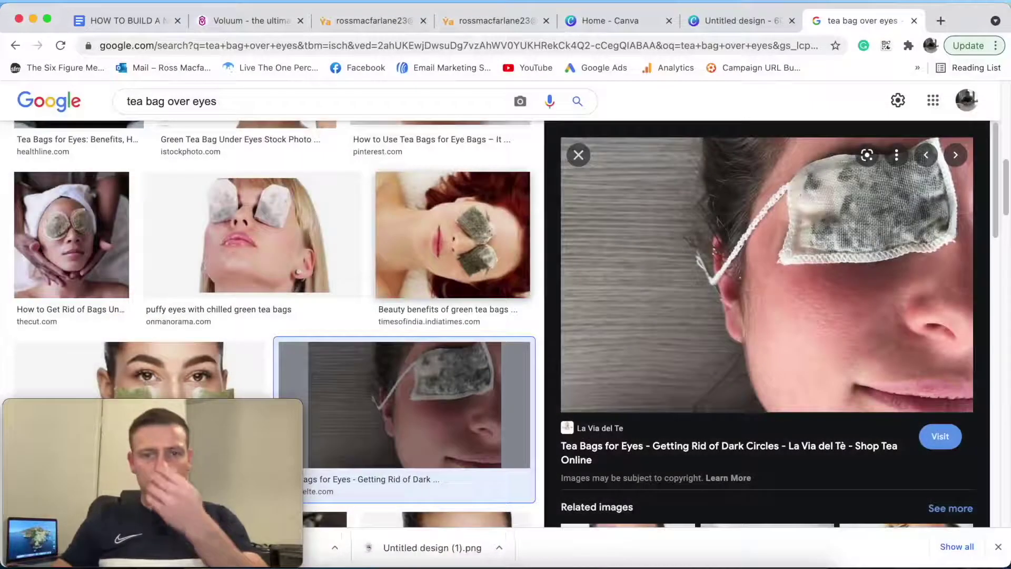
Step: Switch to the 600 x 500 px Canva design and delete the brain image beside the glass photo
left_click(721, 22)
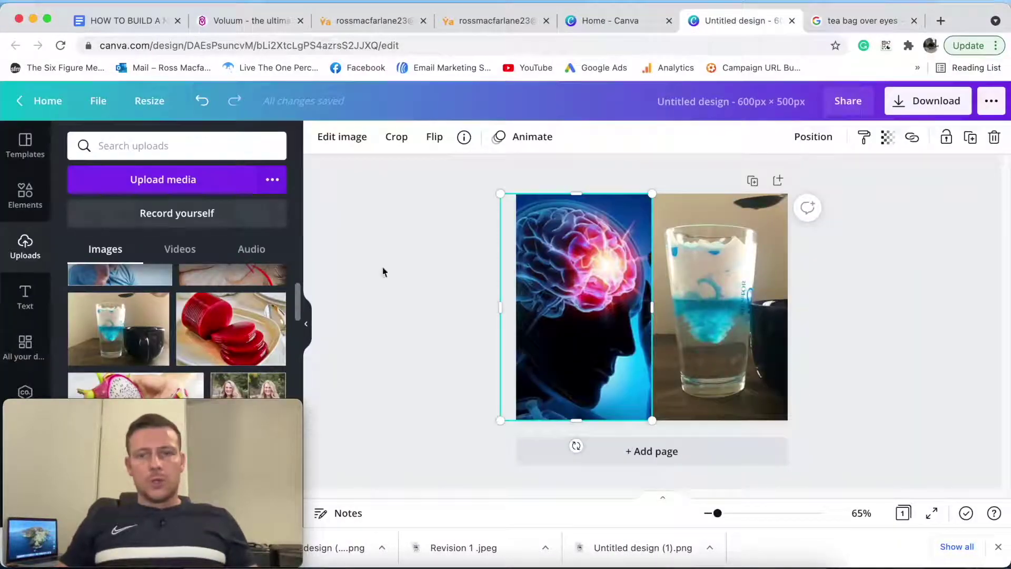
key("Delete")
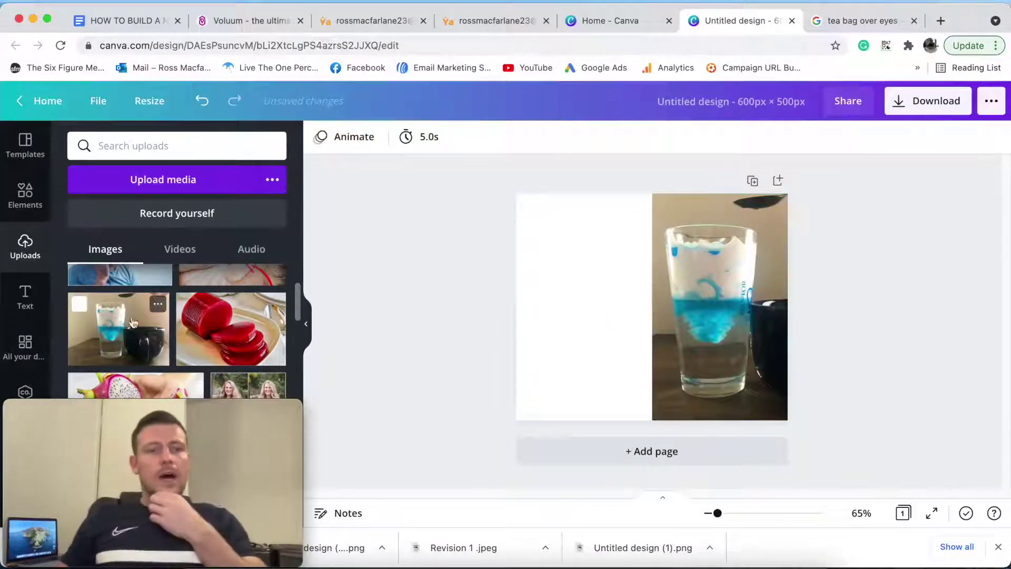
scroll(132, 314, "up", 3)
left_click(177, 190)
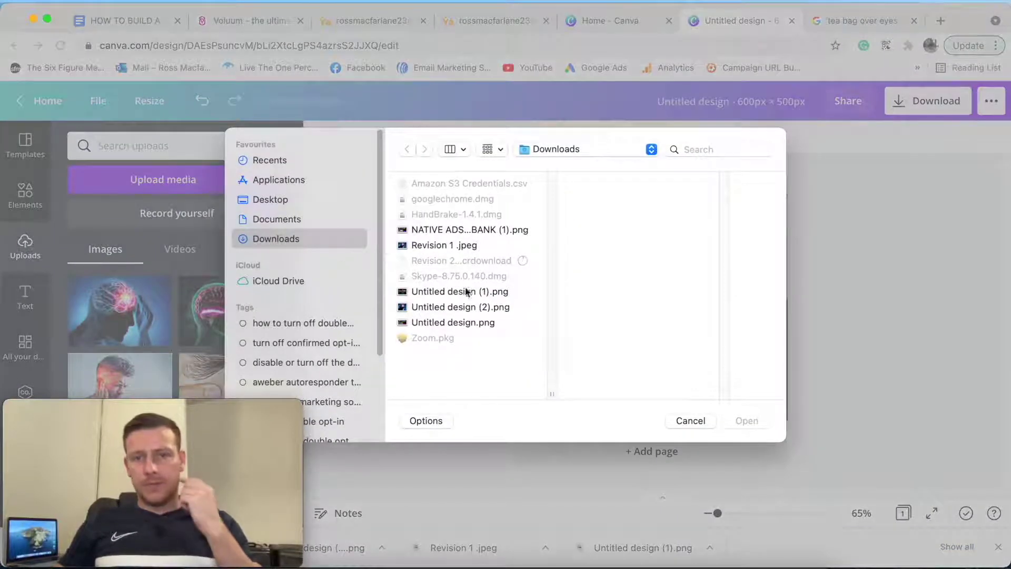
left_click(464, 246)
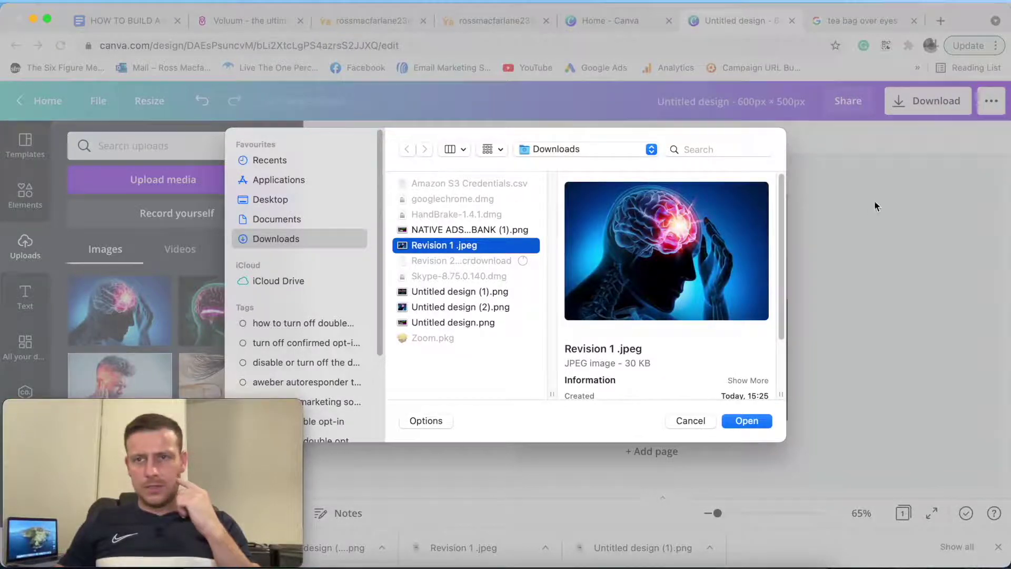
left_click(690, 421)
Step: Return to the "tea bag over eyes" Google results and look through the related and further images for an alternative picture
left_click(855, 20)
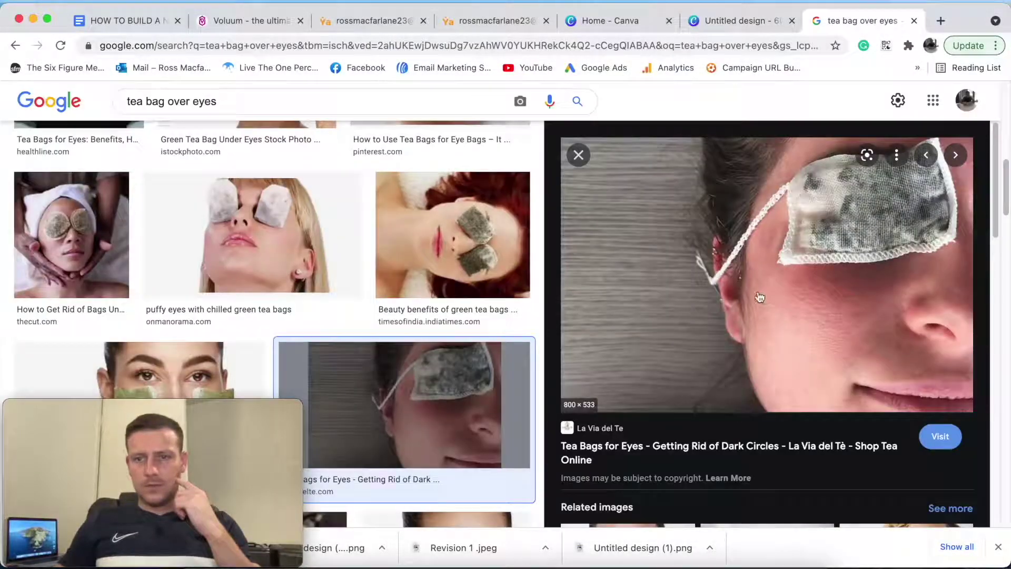
mouse_move(190, 401)
left_mouse_down()
mouse_move(474, 354)
mouse_move(157, 406)
mouse_move(189, 401)
left_mouse_up()
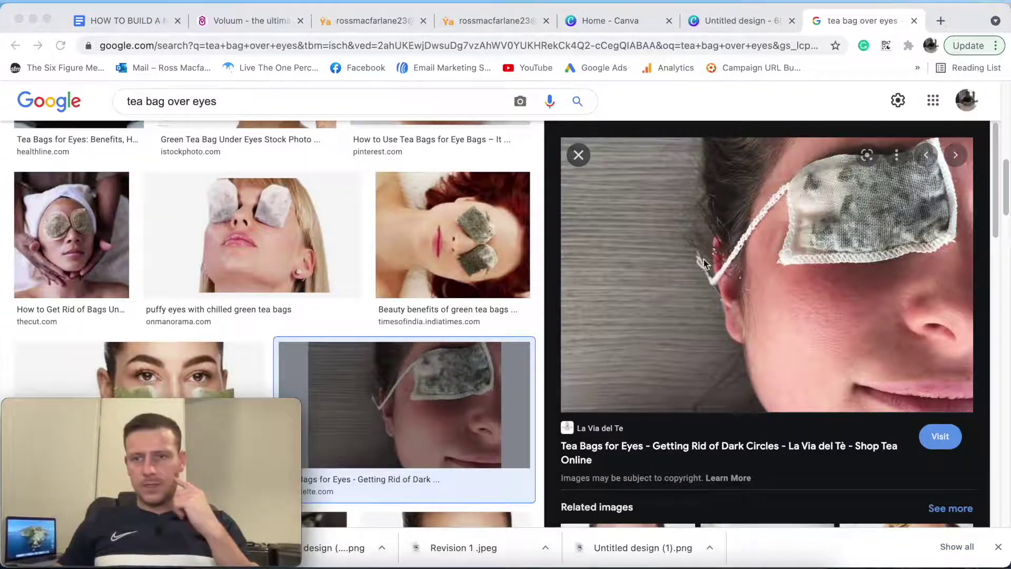
scroll(703, 263, "down", 5)
scroll(706, 274, "down", 8)
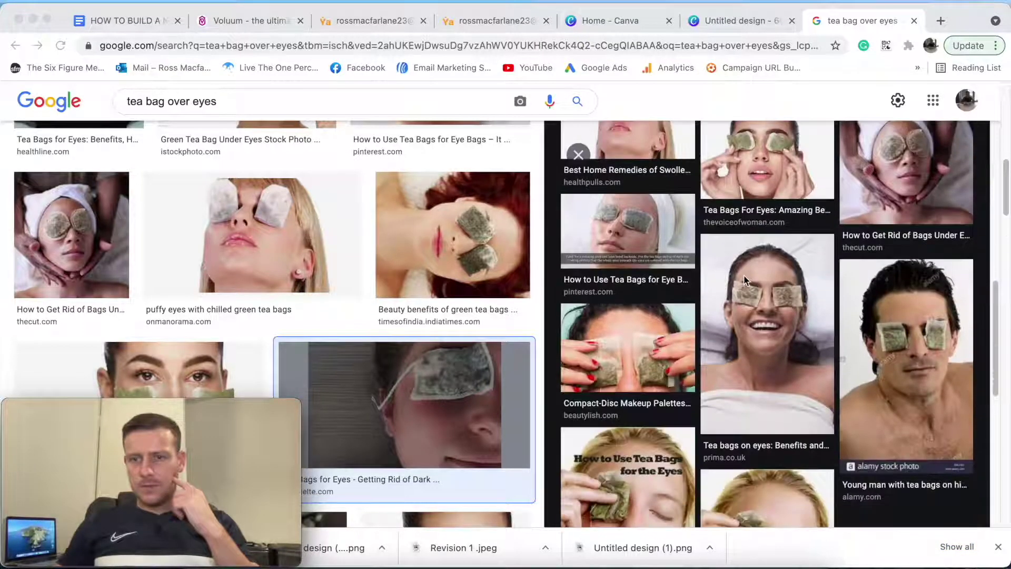
scroll(742, 276, "down", 3)
scroll(742, 276, "up", 15)
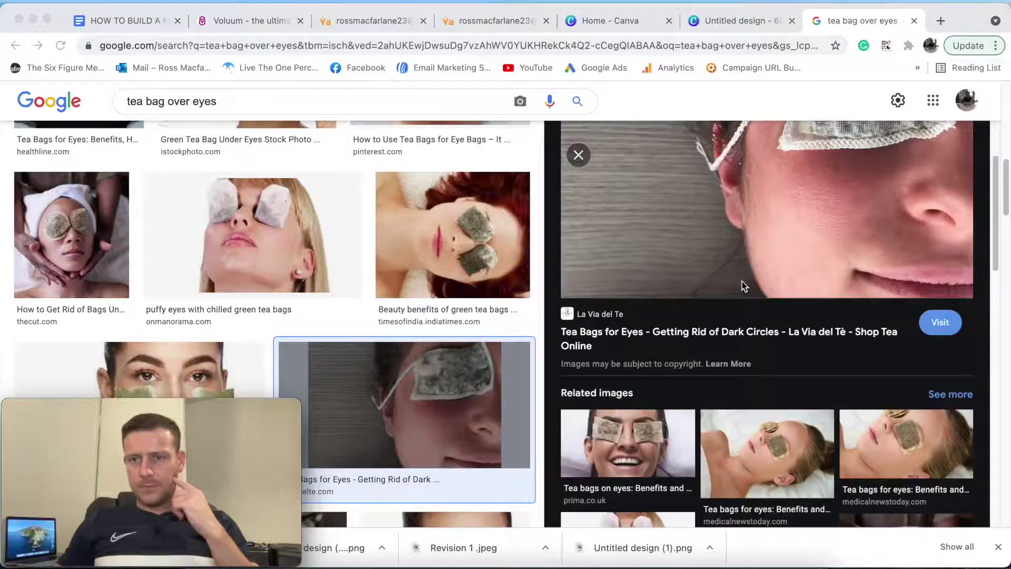
left_click(578, 155)
scroll(518, 262, "down", 5)
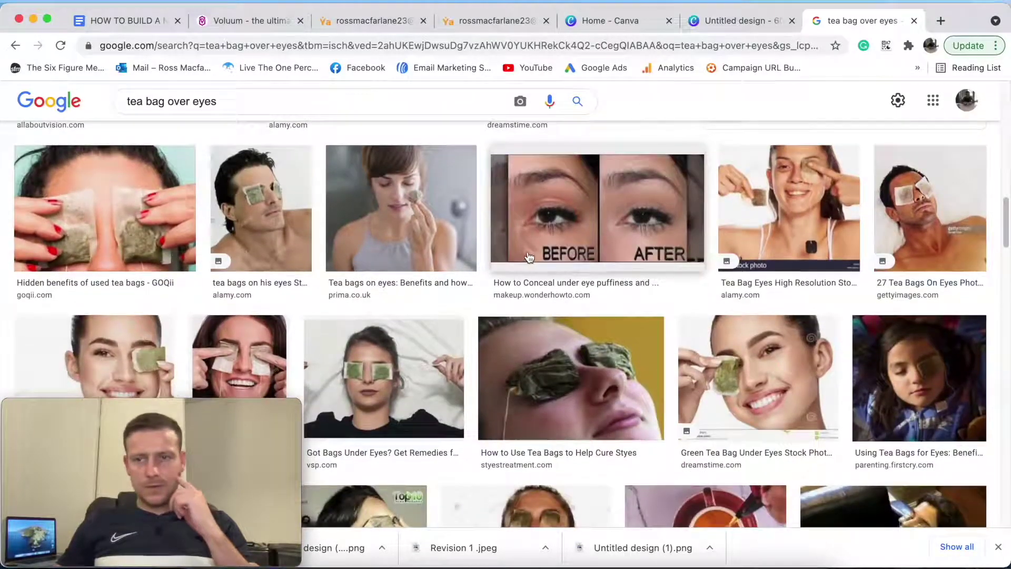
scroll(527, 259, "down", 6)
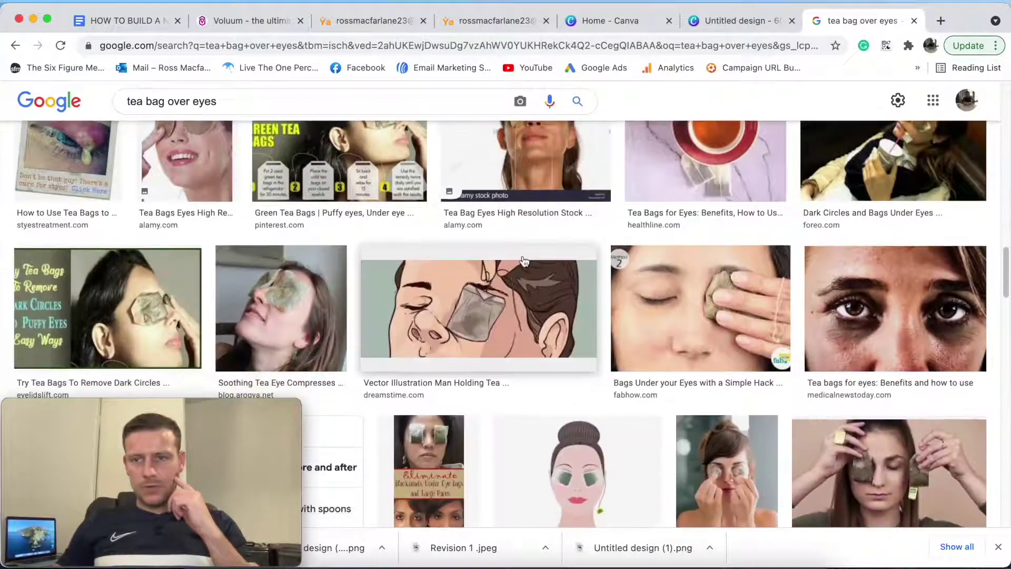
scroll(524, 262, "down", 5)
scroll(524, 261, "up", 5)
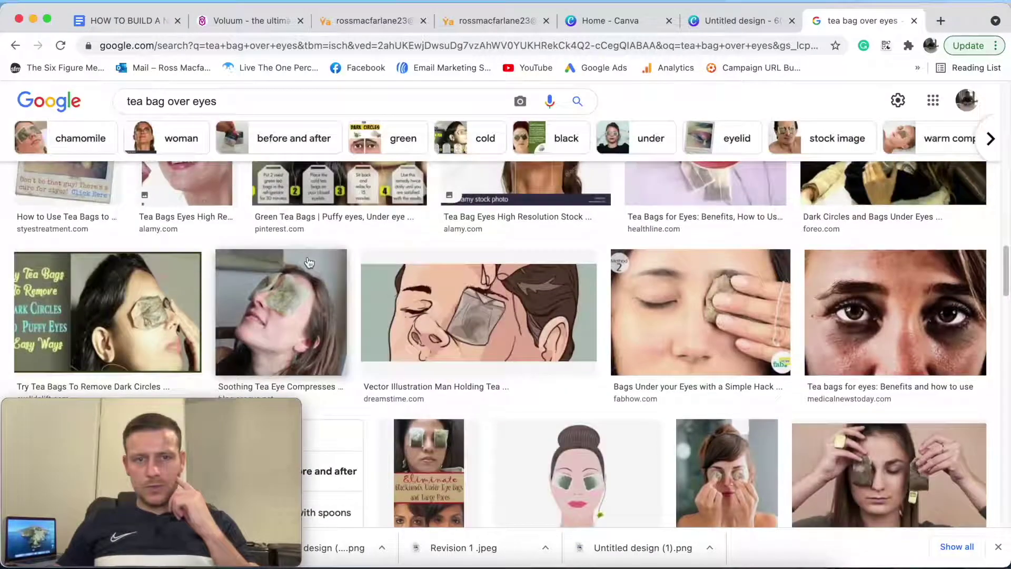
Step: Save the "Soothing Tea Eye Compresses" picture to Downloads as "Revision 2" and return to the Canva design
left_click(291, 305)
right_click(681, 281)
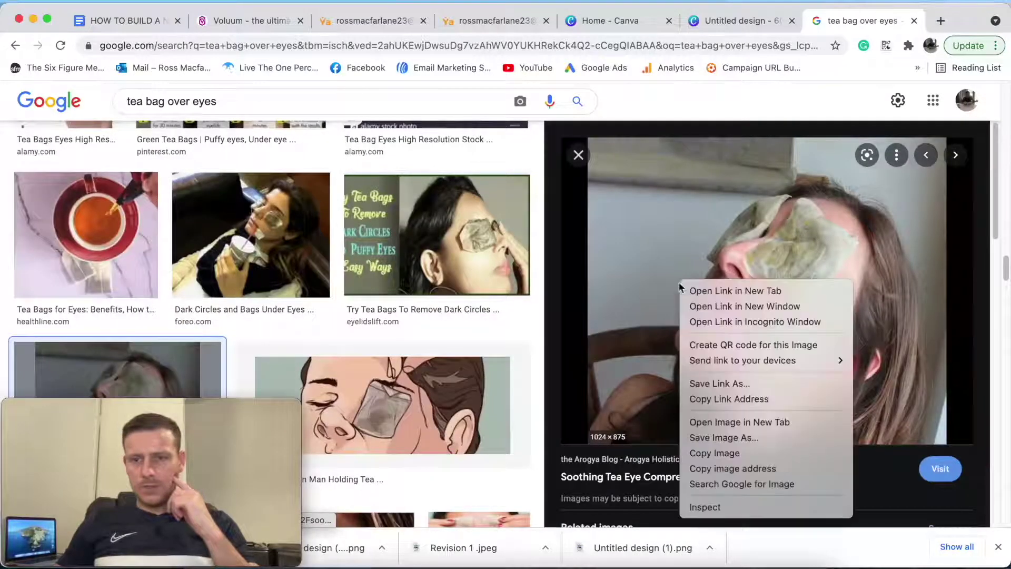
left_click(733, 437)
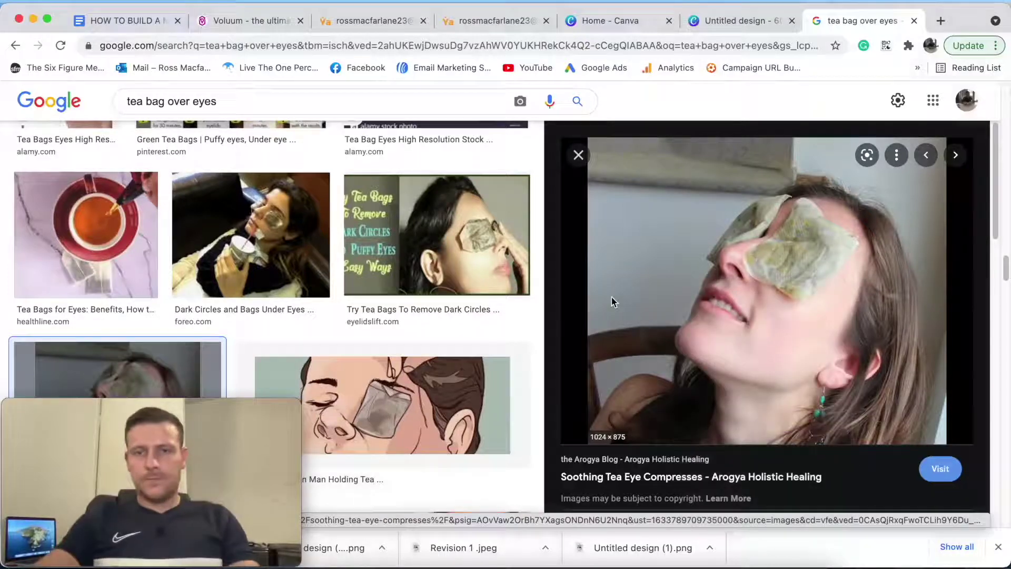
type("Rev")
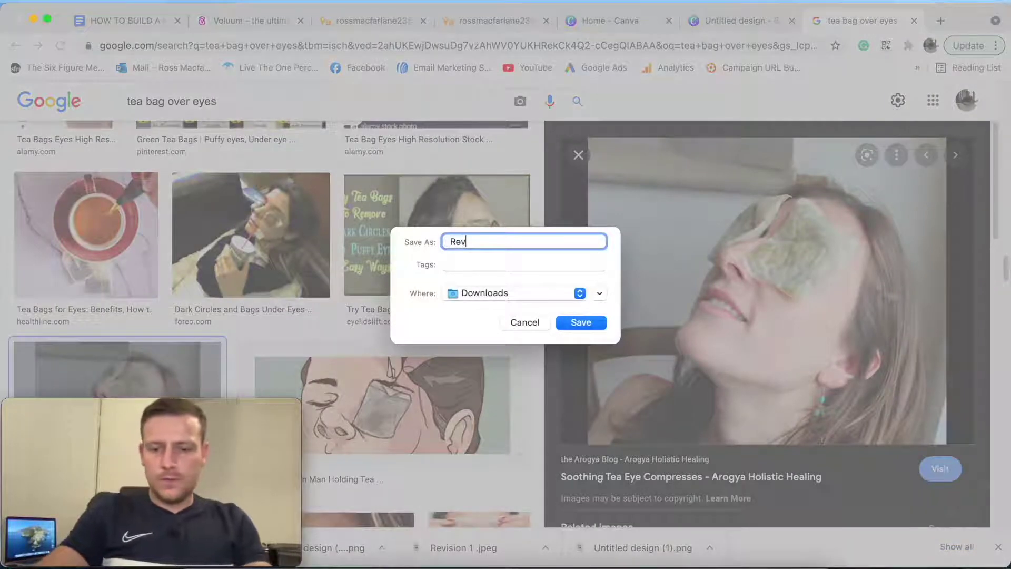
type("ision 2")
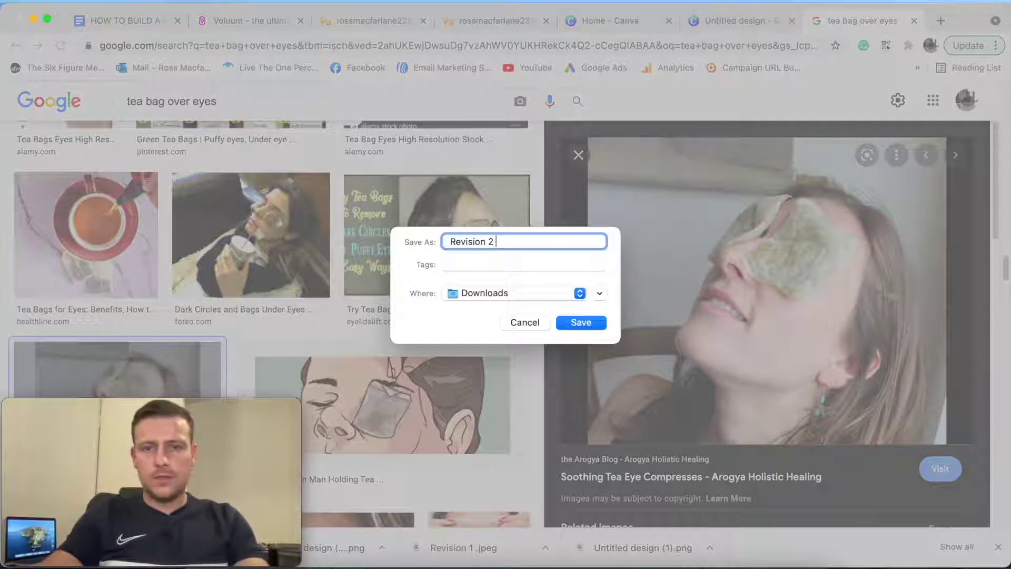
left_click(578, 322)
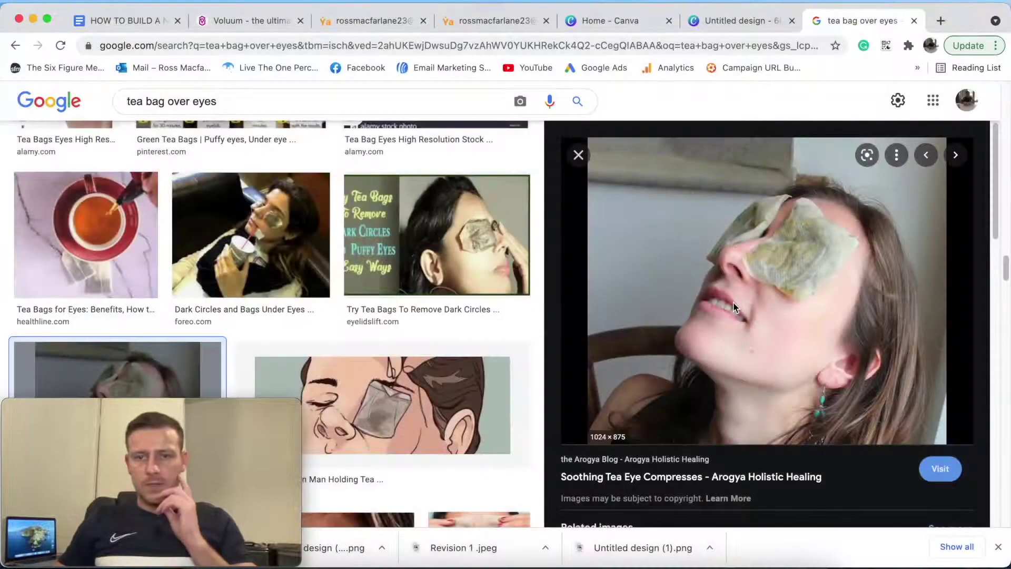
left_click(729, 21)
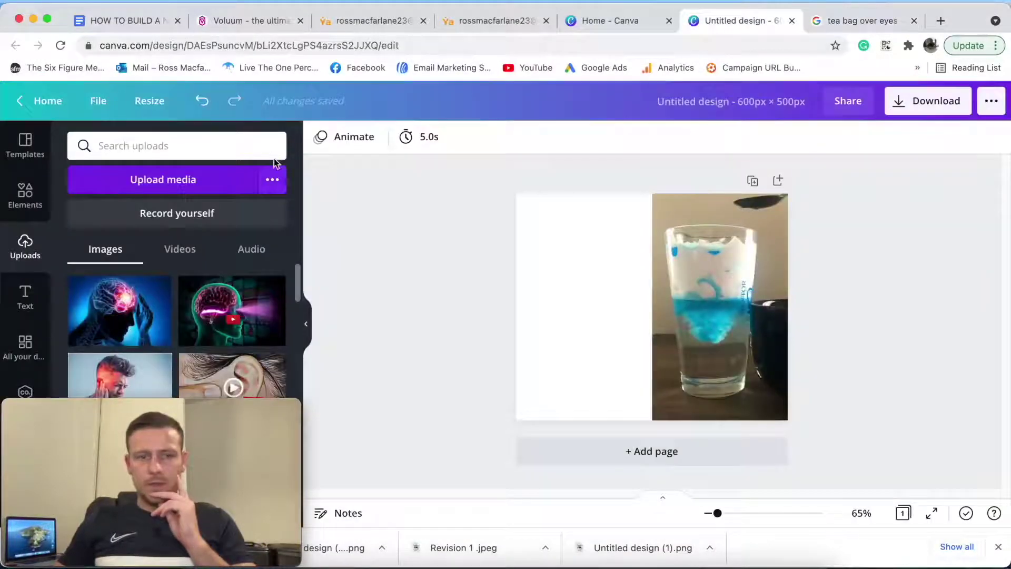
left_click(232, 184)
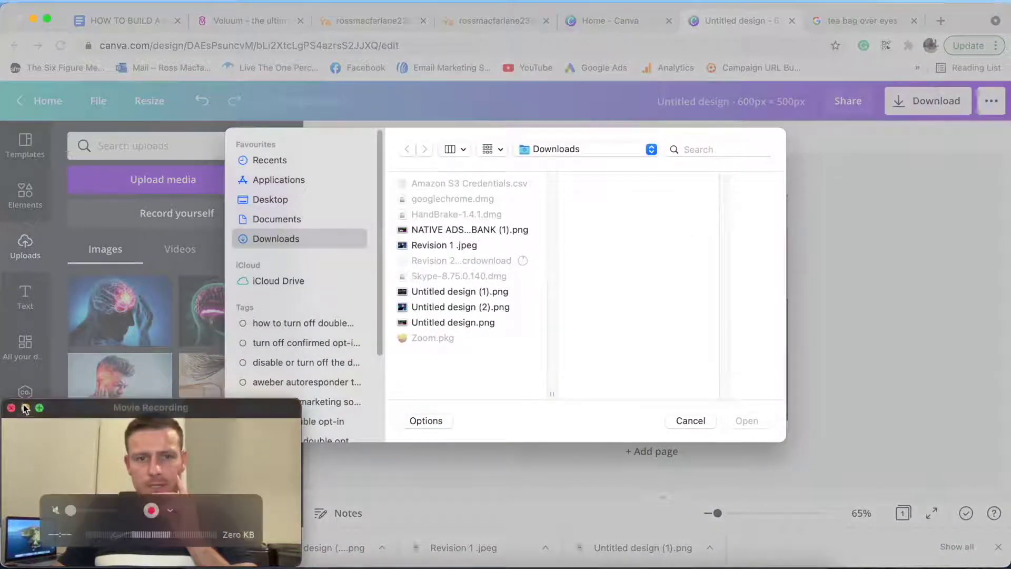
mouse_move(103, 405)
left_mouse_down()
mouse_move(305, 405)
mouse_move(112, 409)
left_mouse_up()
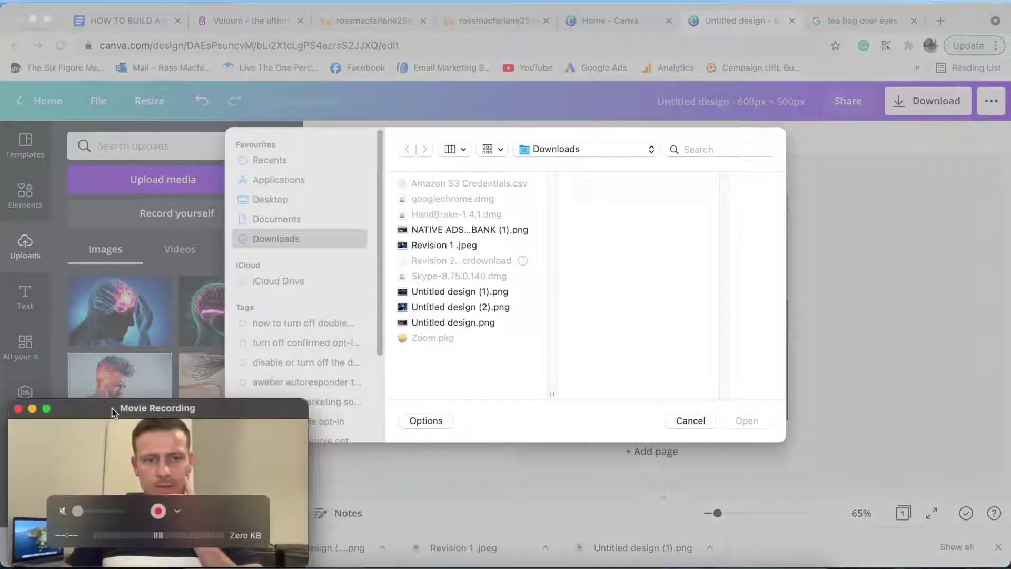
left_click(568, 167)
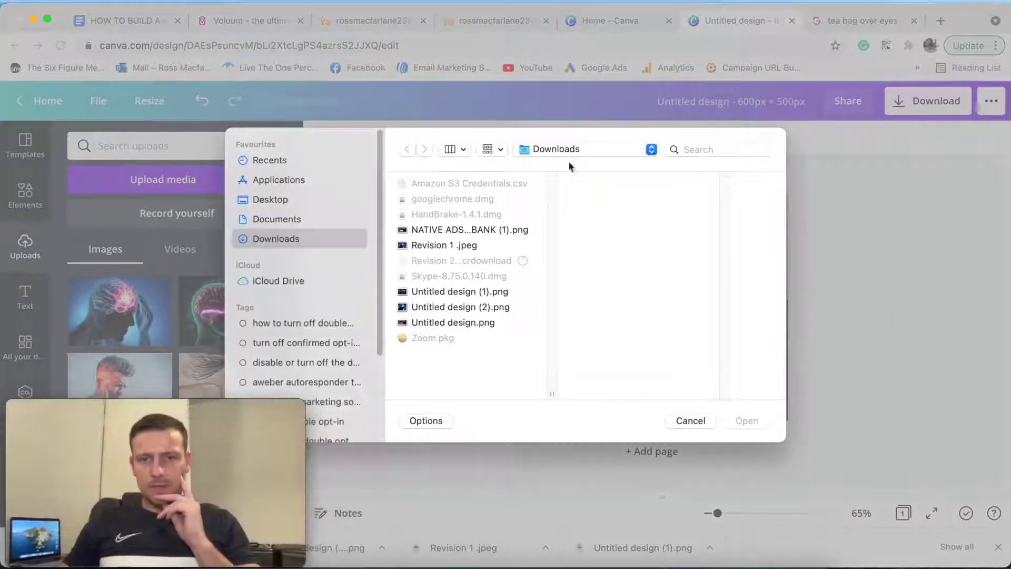
left_click(682, 421)
Step: Close the enlarged preview in the "tea bag over eyes" Google results and browse further down for a usable picture
left_click(863, 20)
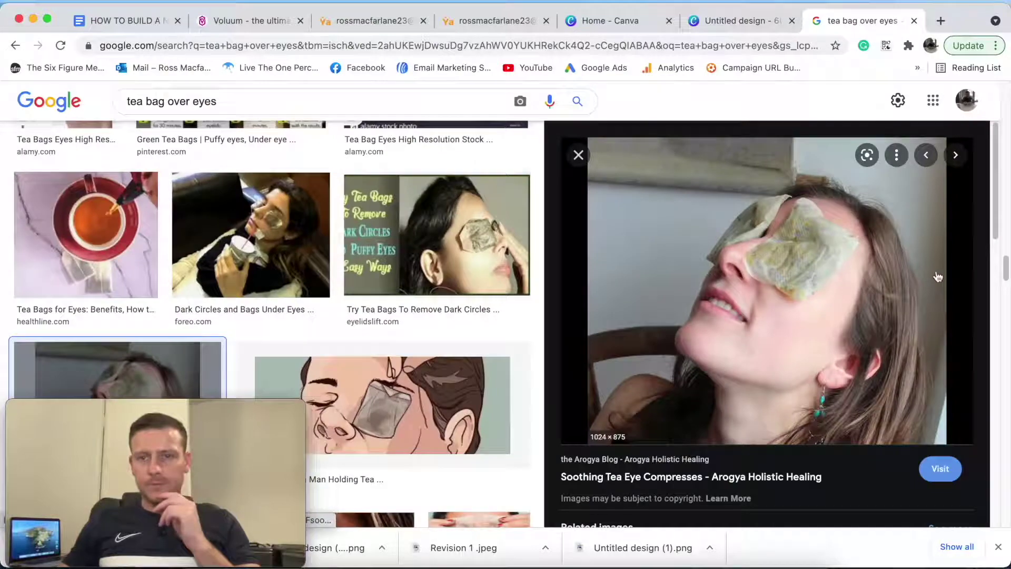
scroll(742, 273, "down", 5)
scroll(742, 273, "down", 5)
scroll(728, 284, "up", 10)
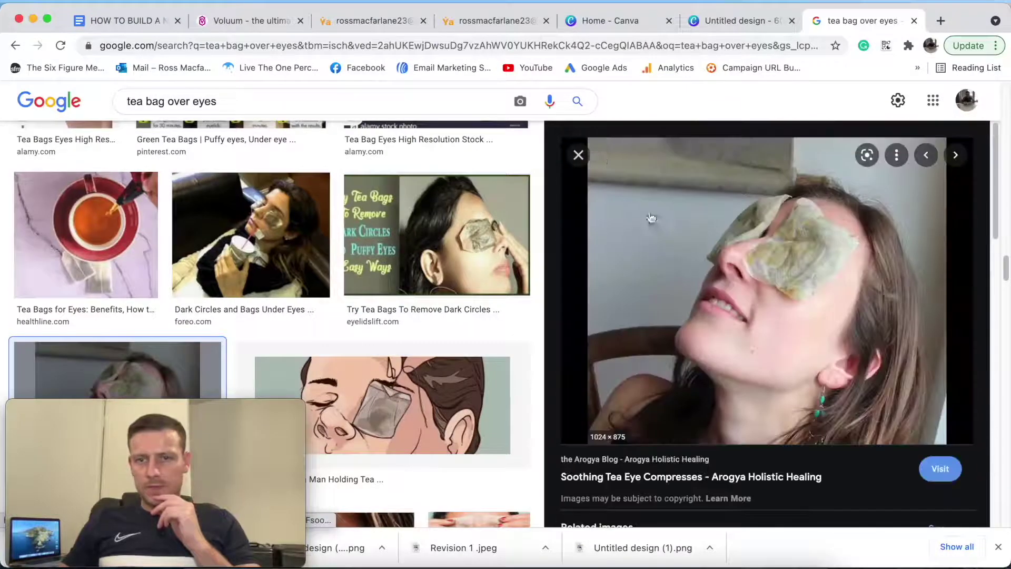
left_click(578, 155)
scroll(583, 304, "down", 5)
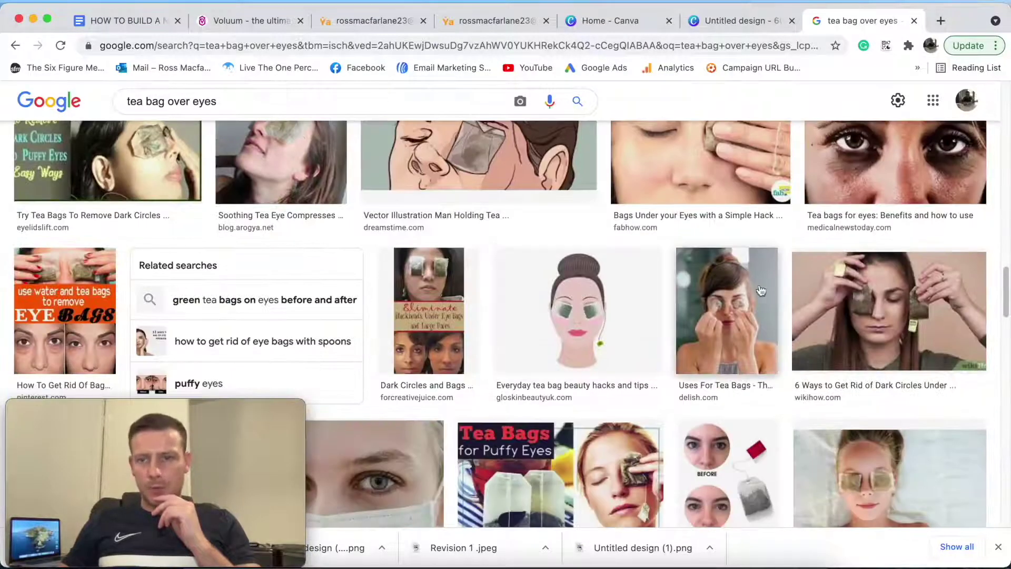
scroll(708, 270, "down", 4)
scroll(708, 271, "up", 3)
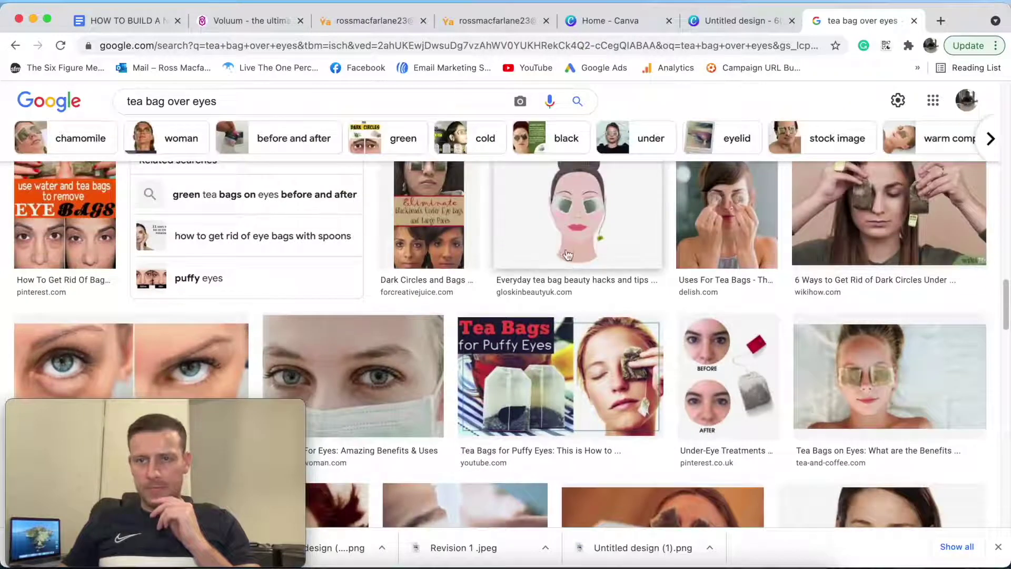
scroll(690, 310, "down", 5)
scroll(690, 305, "down", 3)
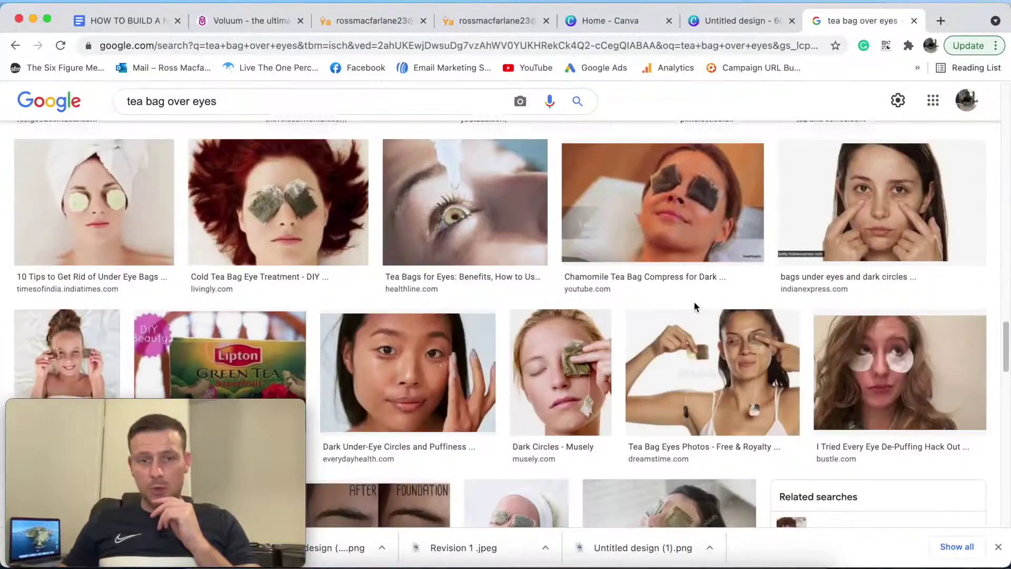
scroll(693, 302, "down", 2)
Step: Add the uploaded photo of the man with the glowing red ear to the Canva design, filling the blank half beside the glass photo
left_click(728, 29)
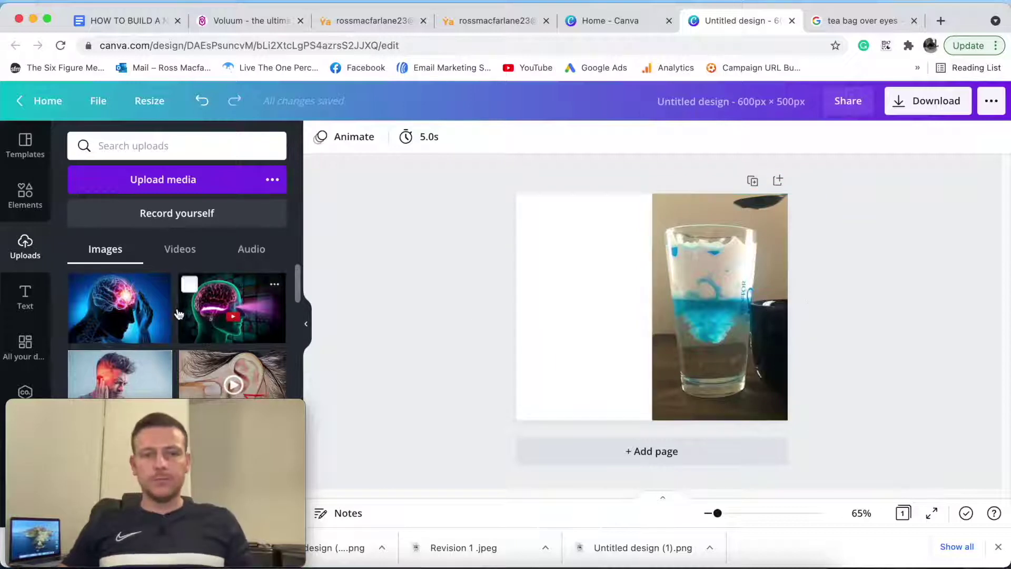
scroll(179, 315, "down", 1)
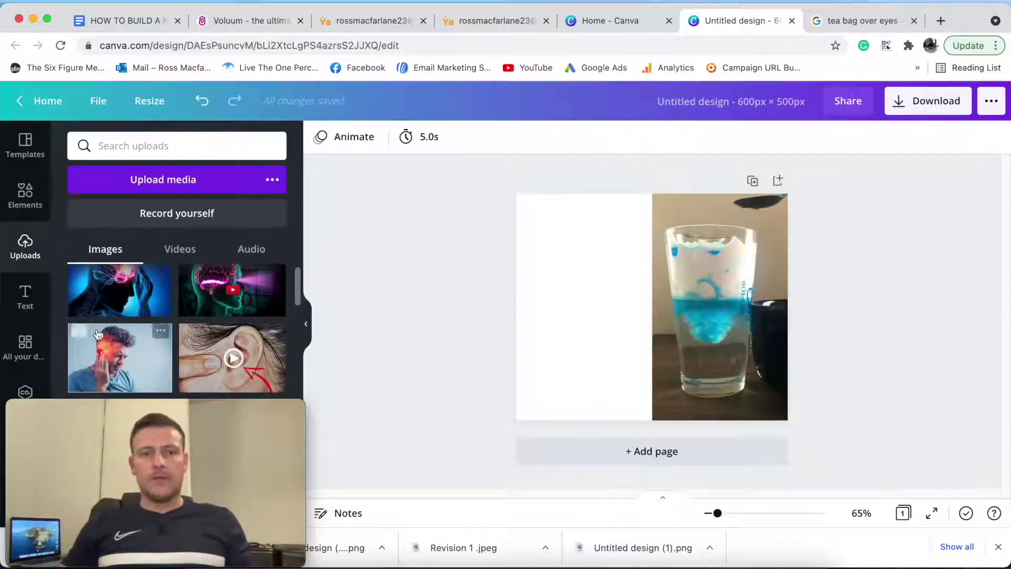
left_click(120, 369)
left_click_drag(712, 339, 654, 327)
left_click_drag(678, 294, 648, 289)
left_click_drag(580, 238, 583, 193)
left_click_drag(581, 348, 589, 420)
left_click(891, 348)
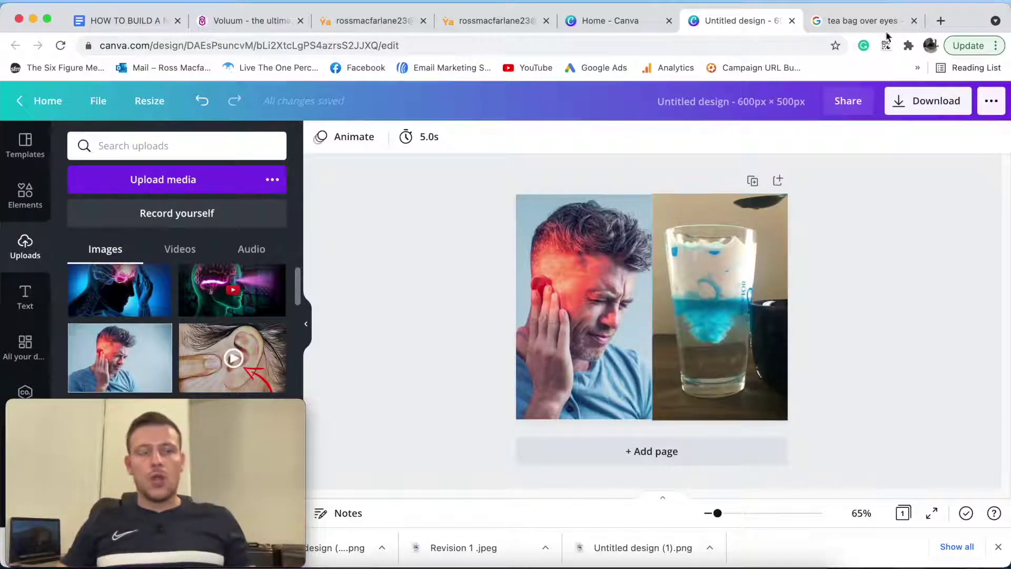
Step: Switch to the Google Docs campaign outline and review Step 2 and the Step 3 line on setting up the campaign in the tracker
left_click(121, 21)
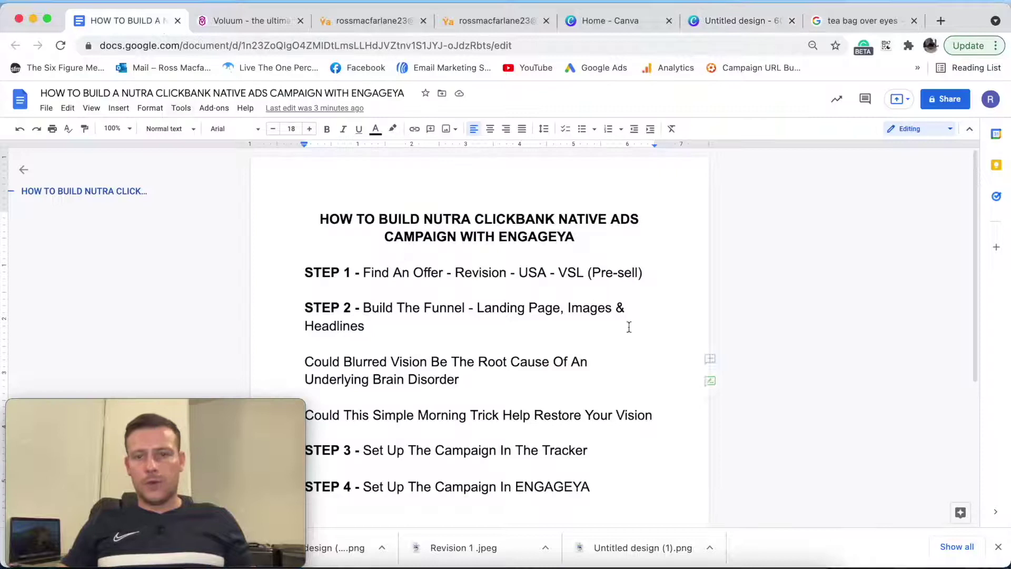
left_click_drag(300, 304, 600, 363)
left_click(664, 342)
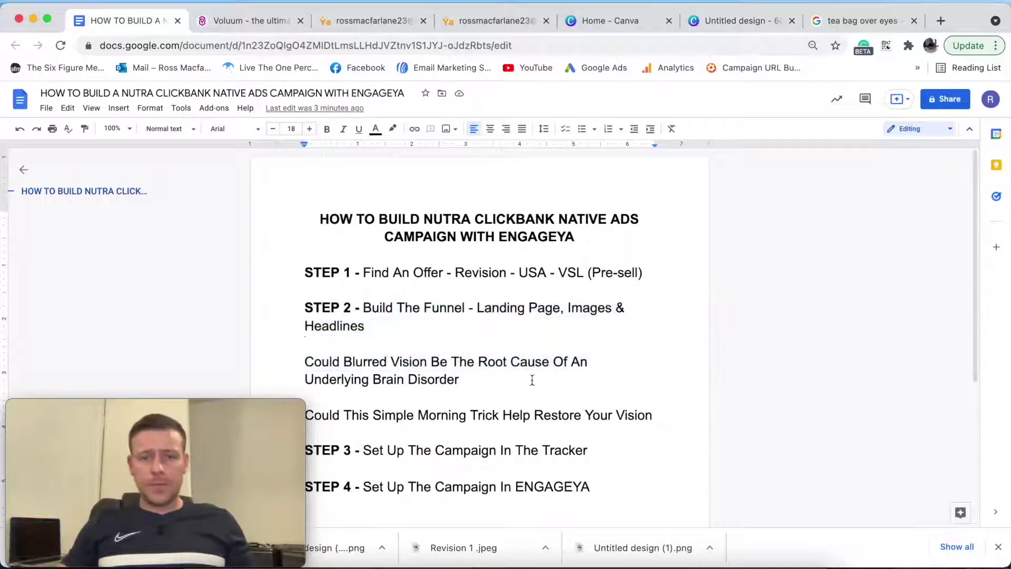
scroll(484, 375, "down", 5)
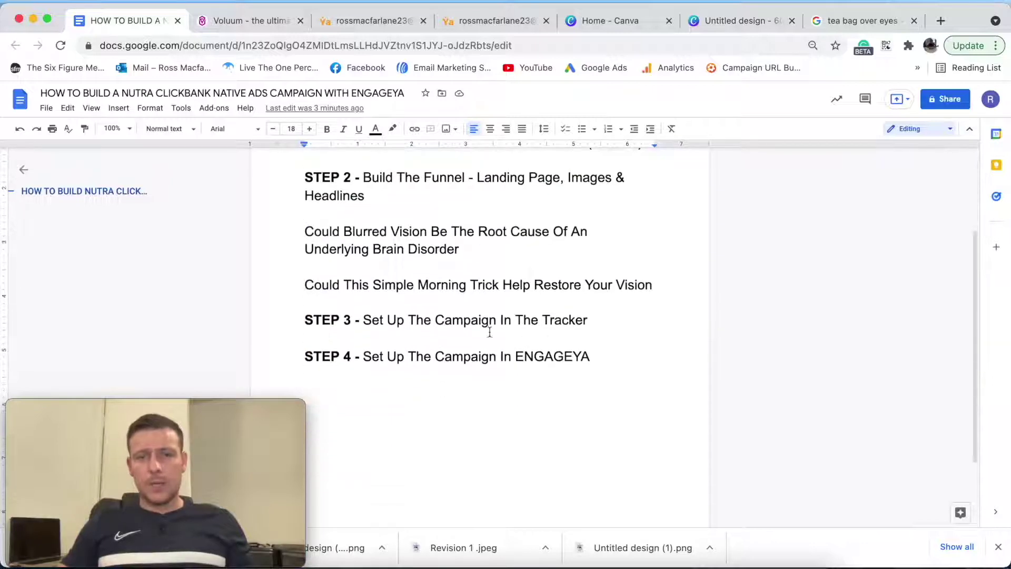
left_click_drag(363, 320, 585, 319)
double_click(611, 321)
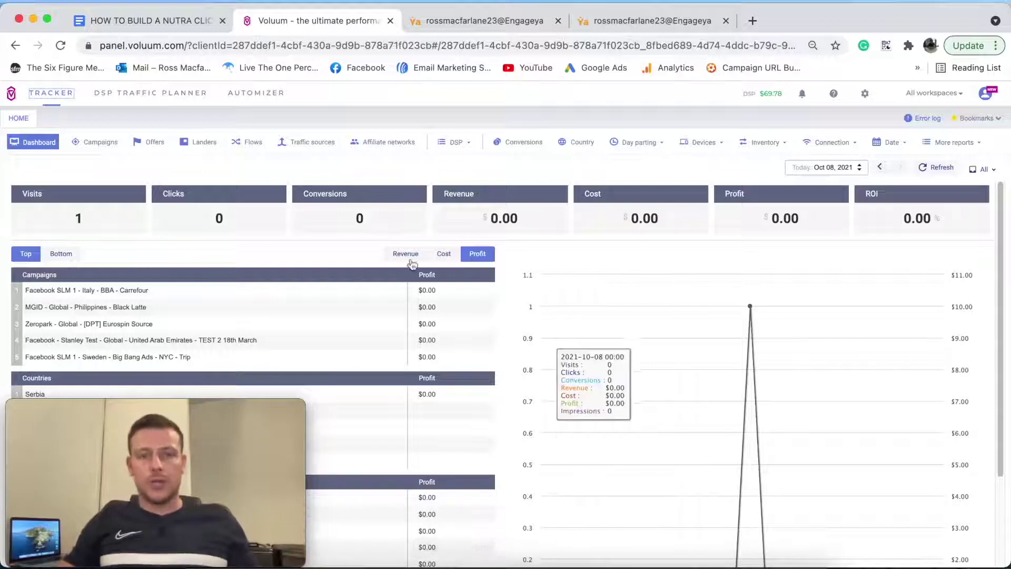
Step: Start adding an affiliate network in Voluum with the ClickBank template, and close the dialog without saving
left_click(384, 142)
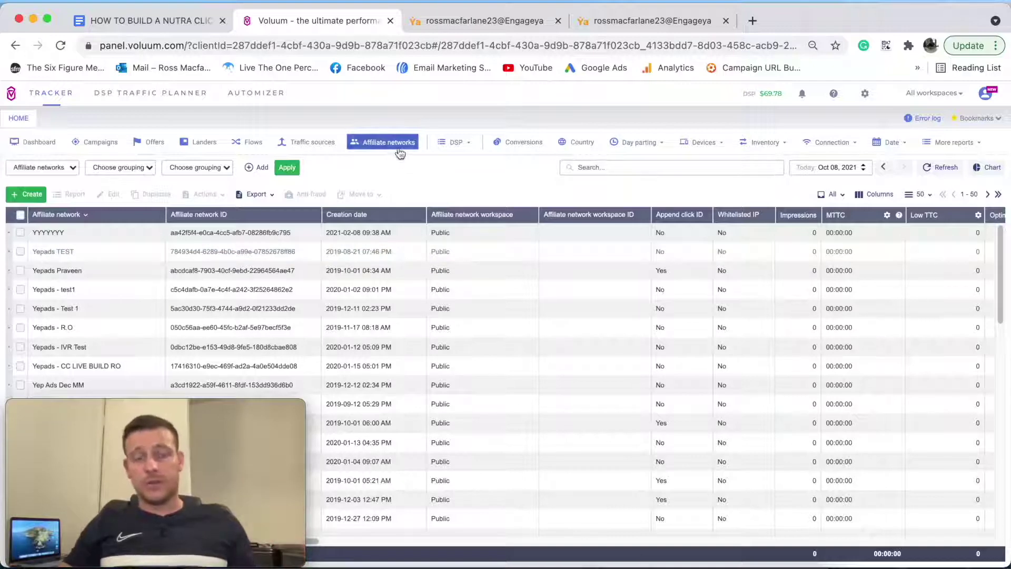
left_click(19, 201)
left_click(40, 215)
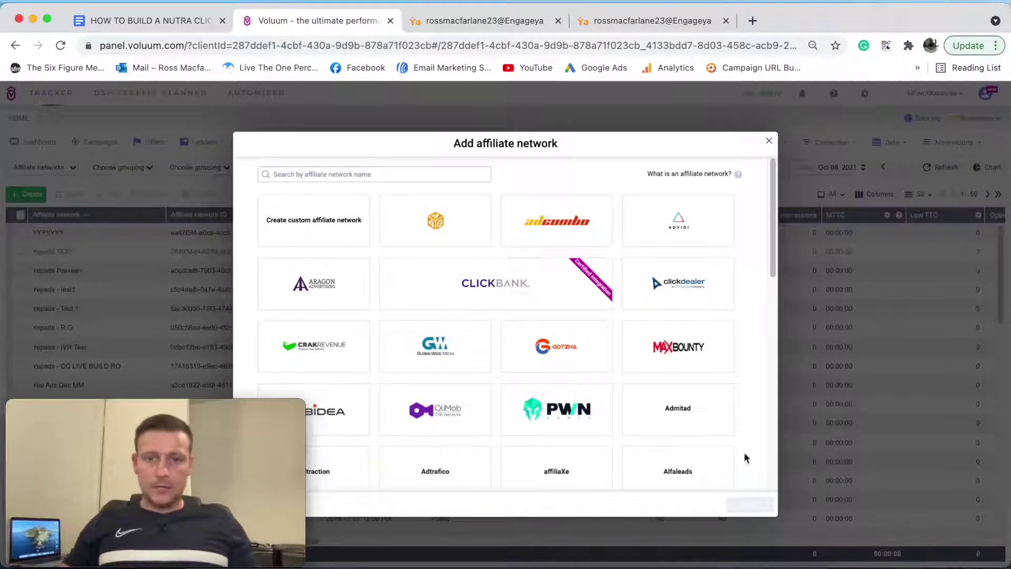
scroll(526, 348, "down", 2)
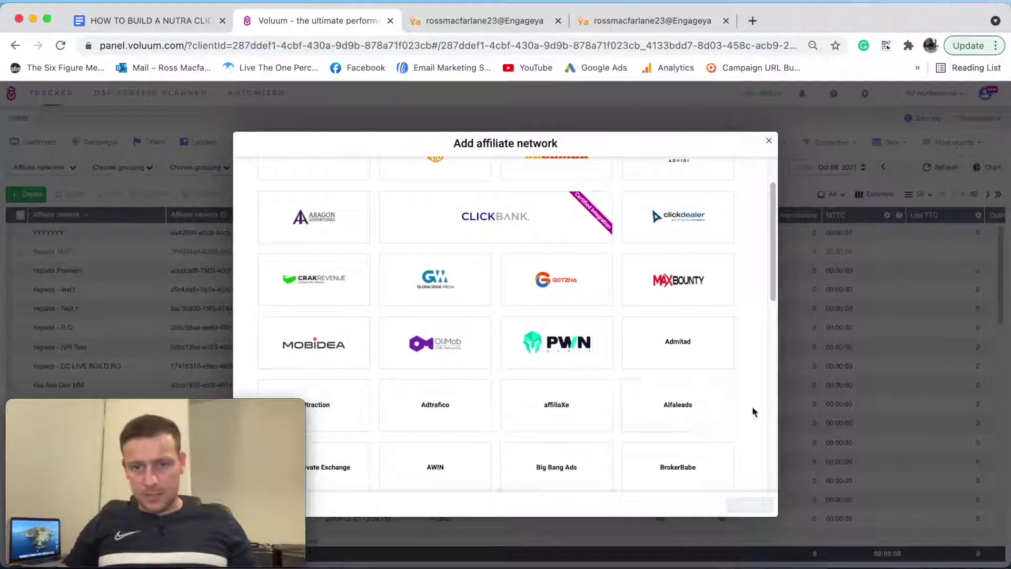
scroll(500, 295, "up", 3)
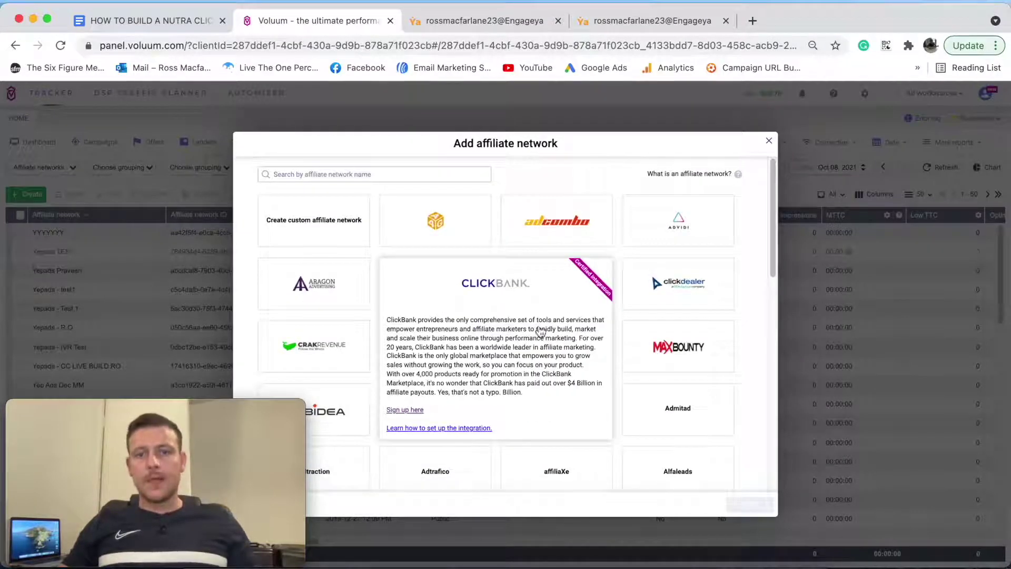
left_click(516, 295)
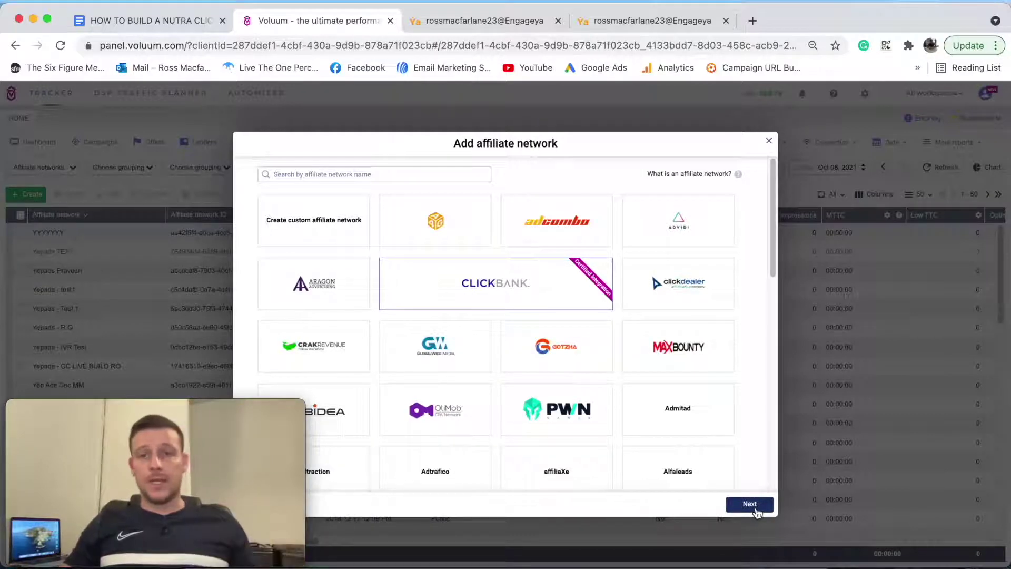
left_click(769, 140)
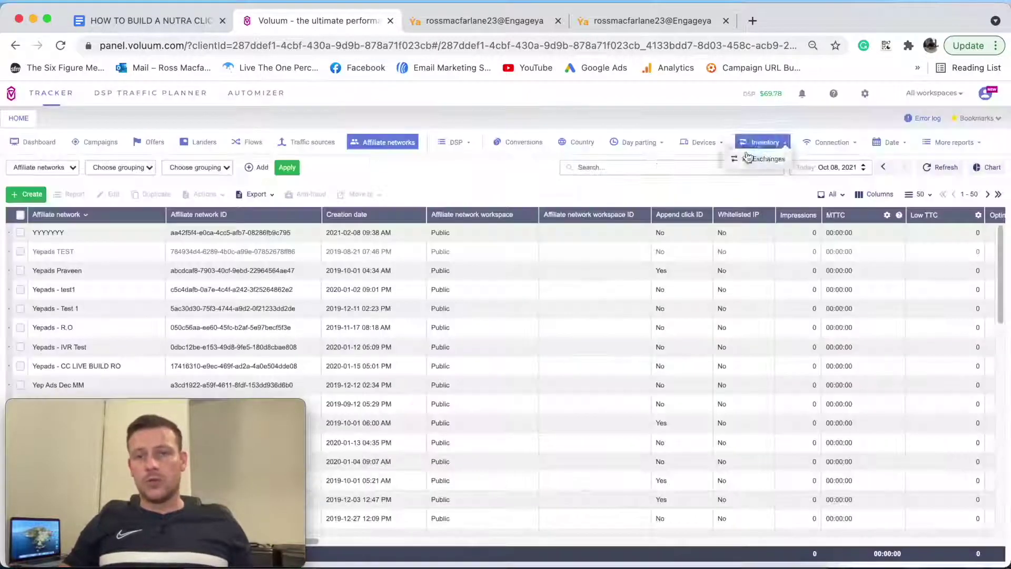
Step: Start adding a traffic source with the Engageya template, look over its parameters, and close the form without saving
left_click(312, 143)
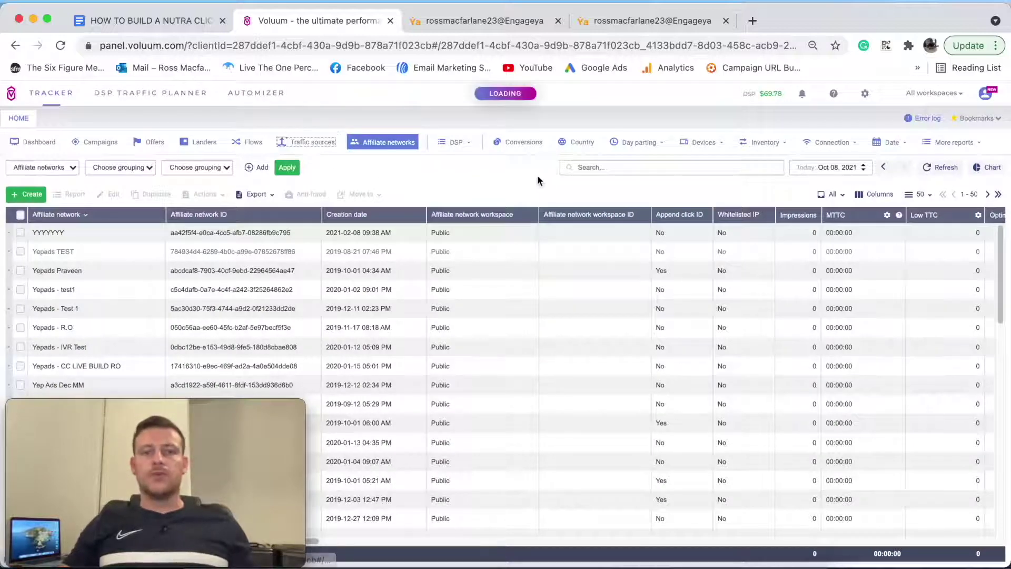
left_click(19, 195)
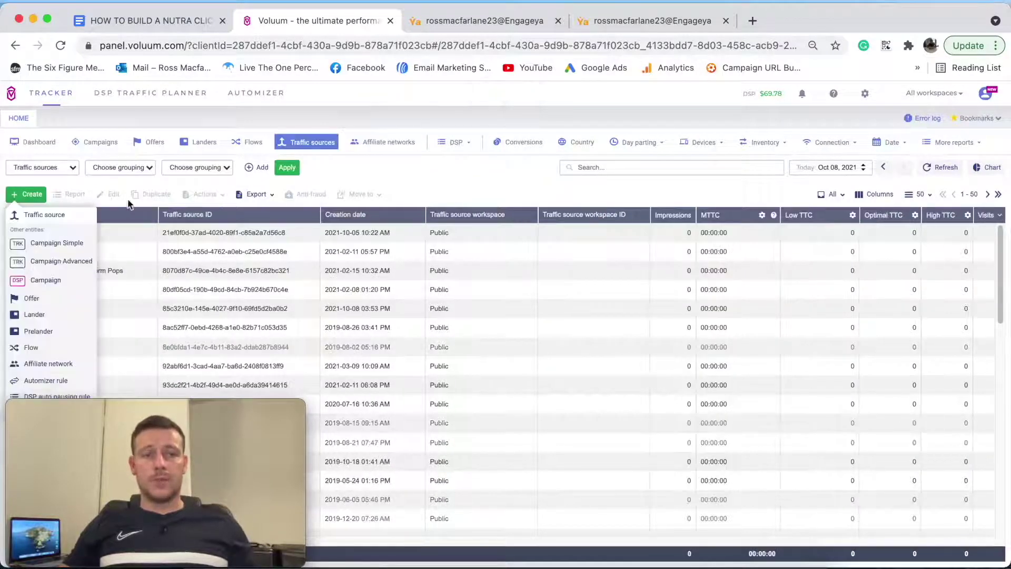
left_click(58, 216)
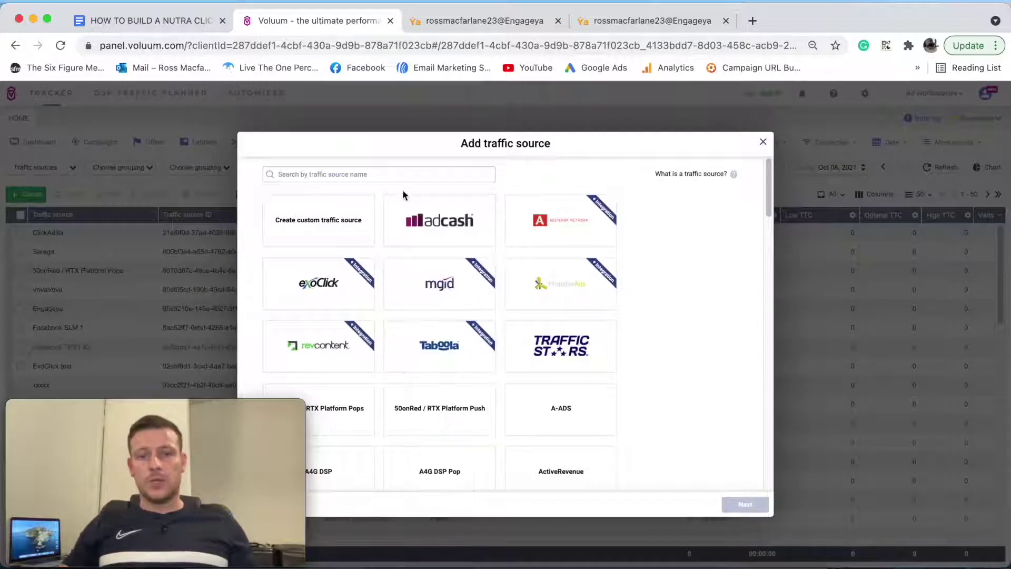
left_click(371, 175)
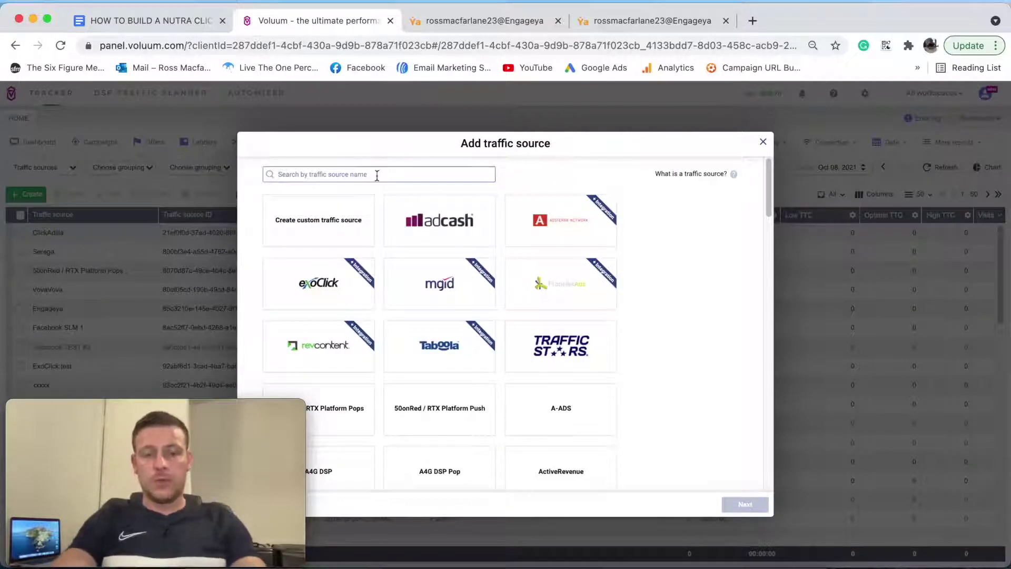
type("eng")
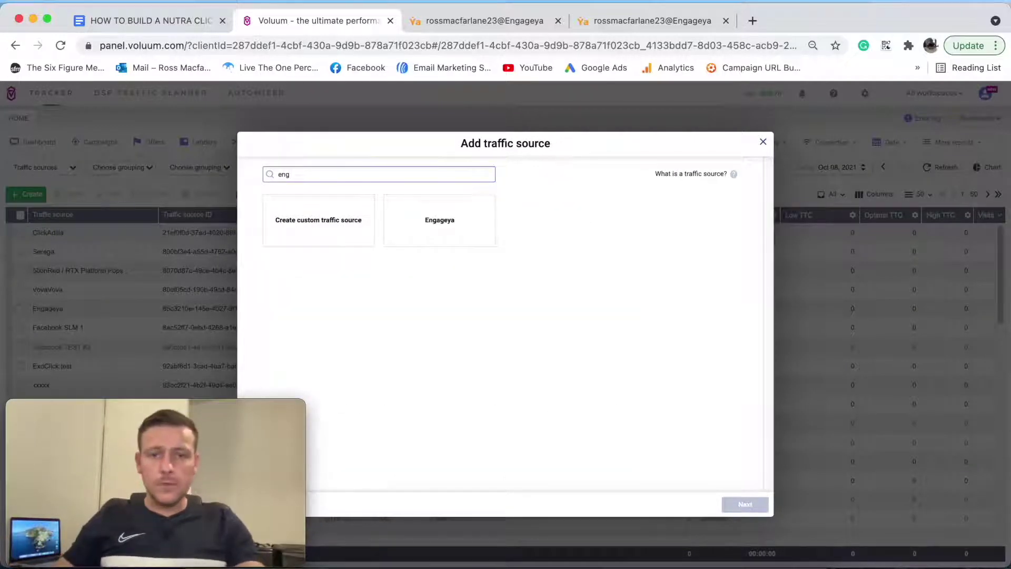
left_click(434, 232)
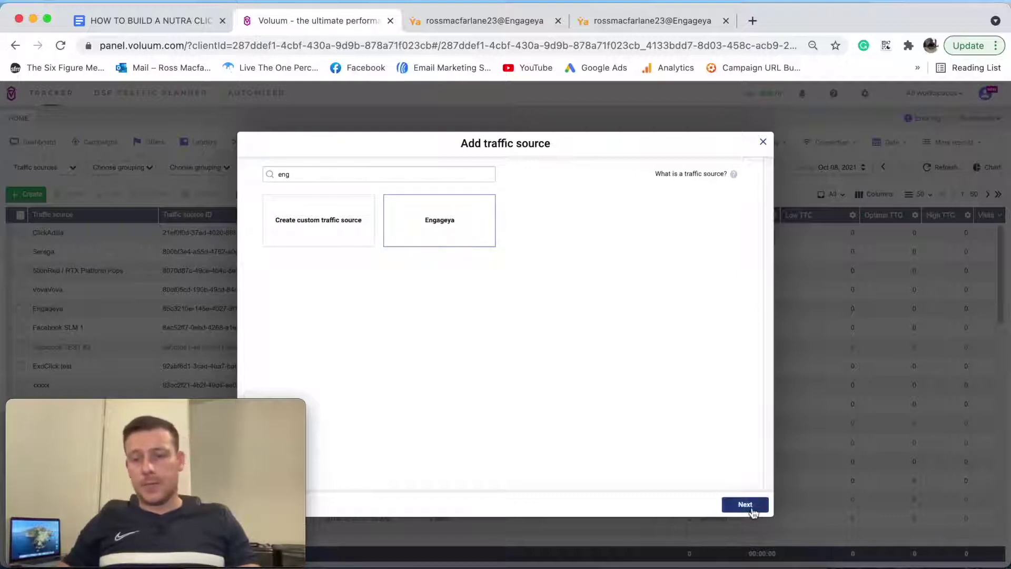
left_click(752, 508)
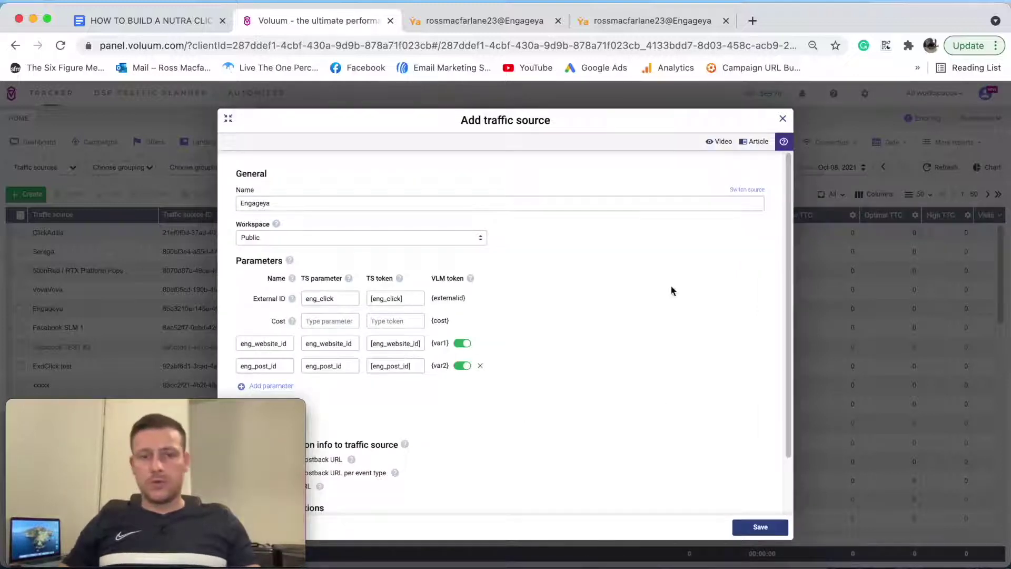
scroll(677, 287, "down", 3)
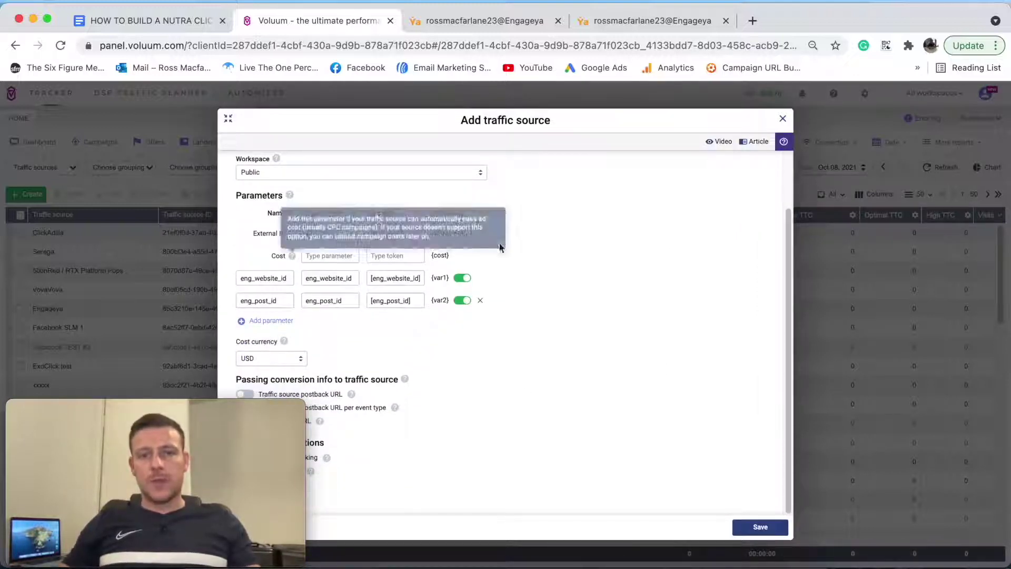
scroll(404, 257, "up", 3)
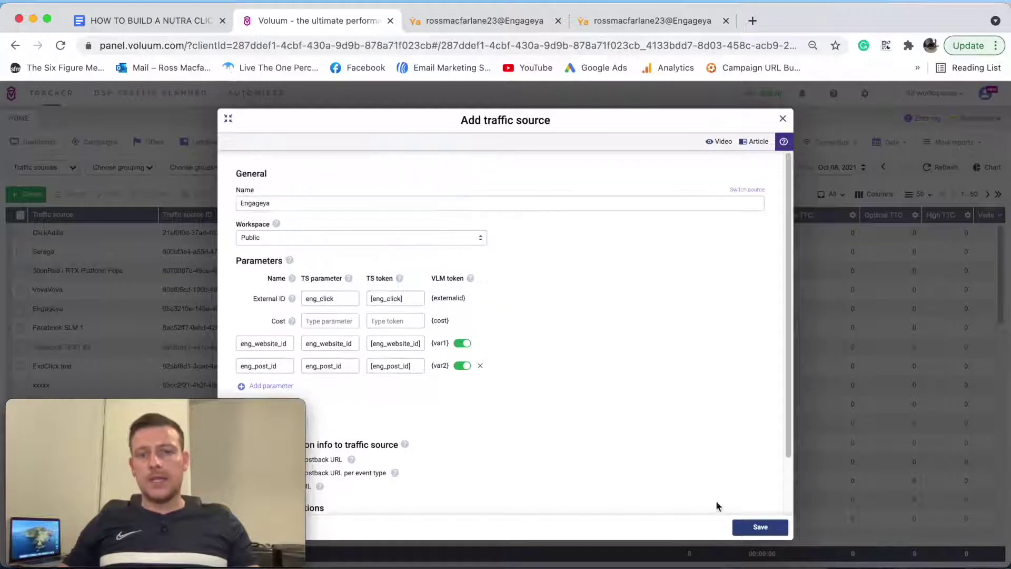
left_click(782, 118)
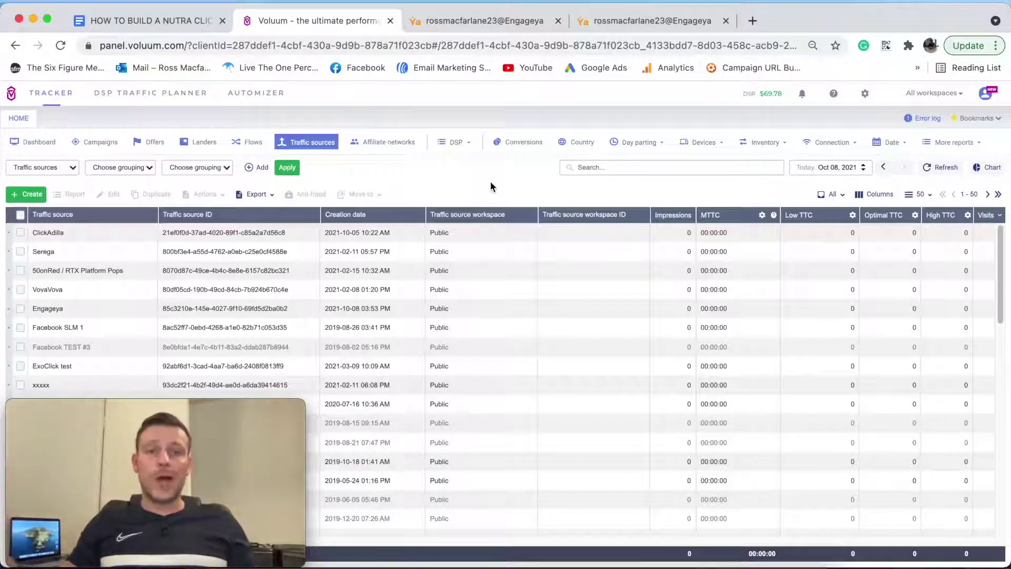
Step: Start a new offer in the Initial (default) workspace and choose ClickBank as its affiliate network
left_click(151, 147)
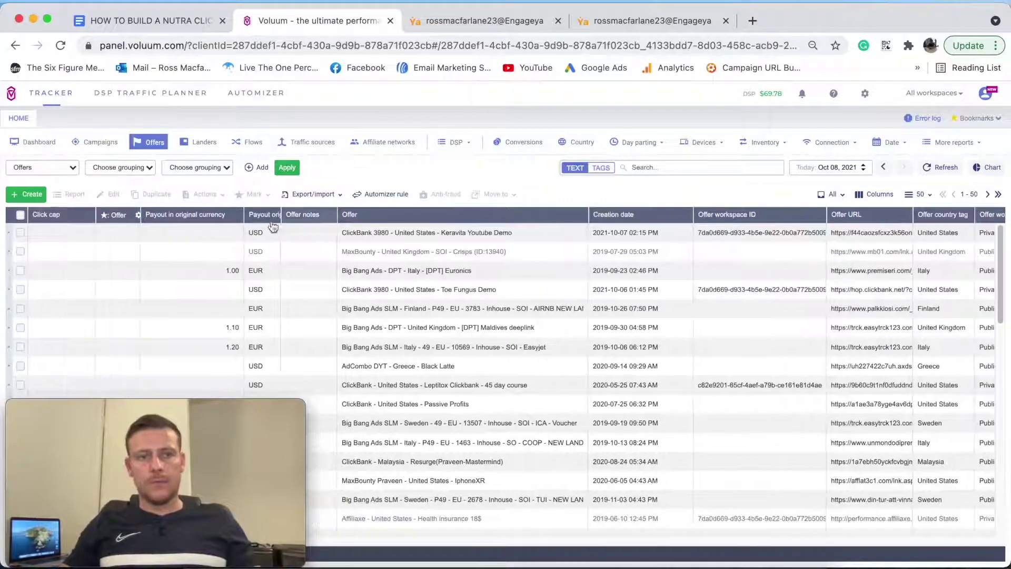
left_click(25, 194)
left_click(24, 284)
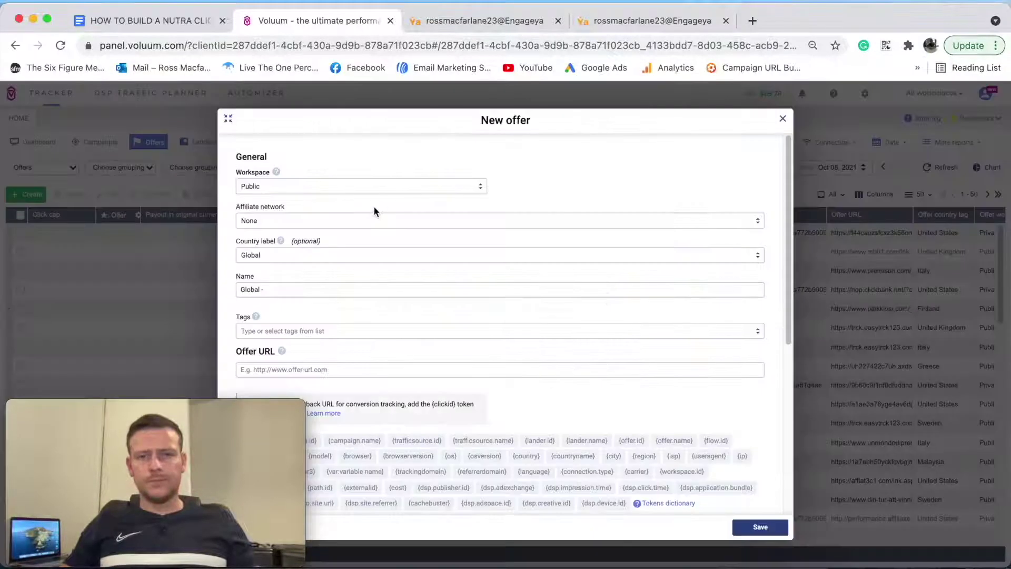
left_click(339, 187)
left_click(370, 228)
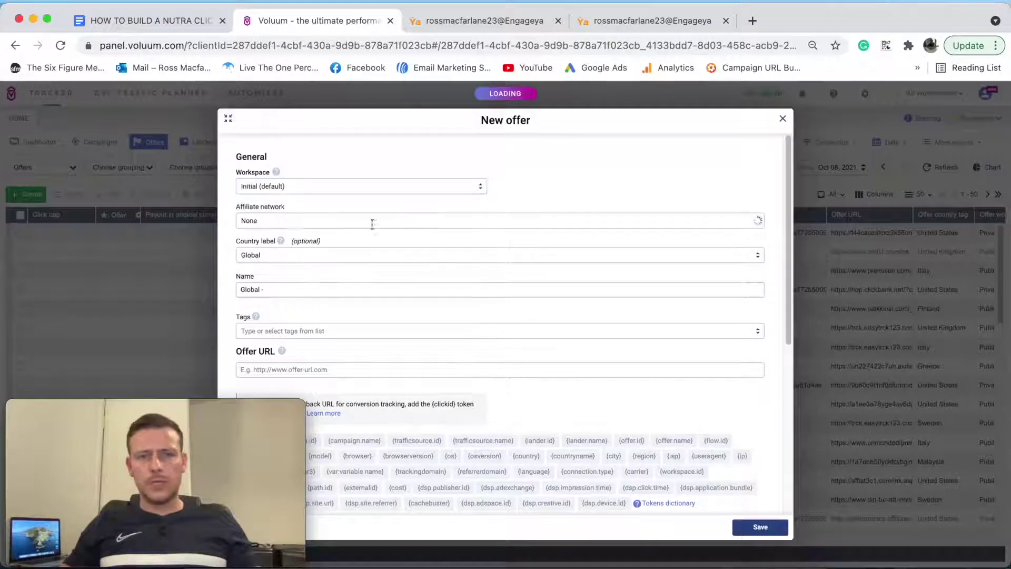
left_click(295, 220)
type("cl")
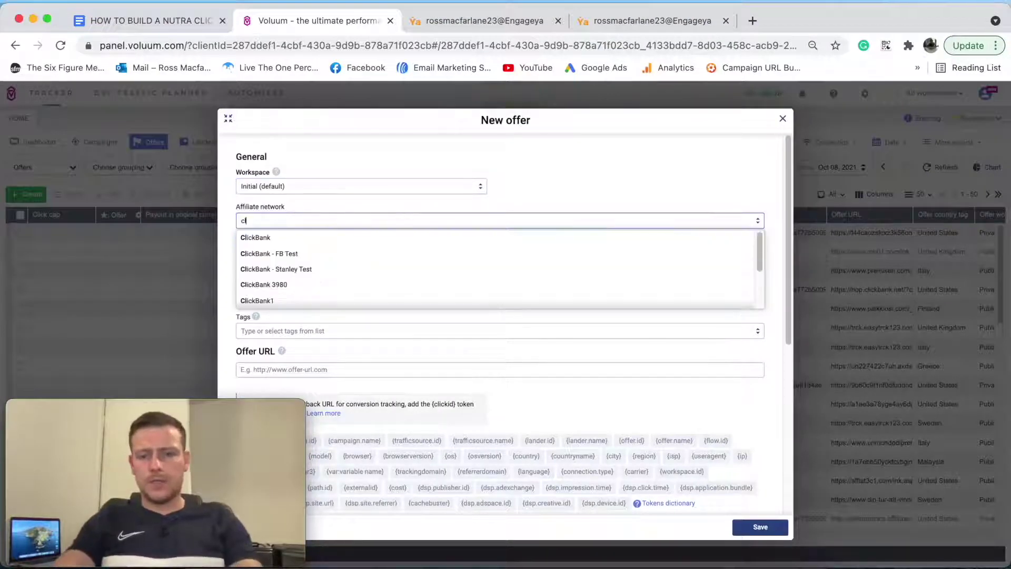
type("d")
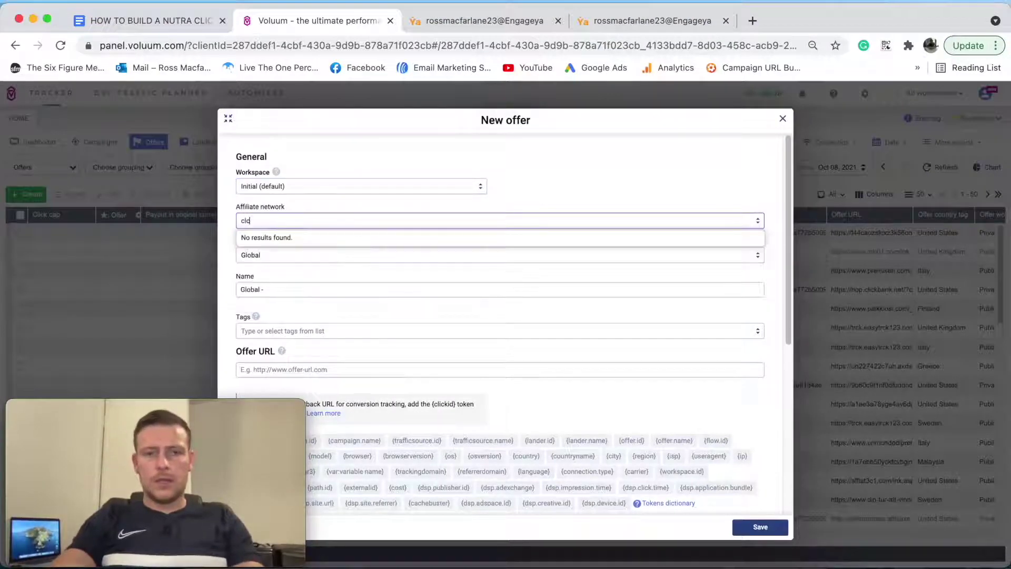
key("BackSpace")
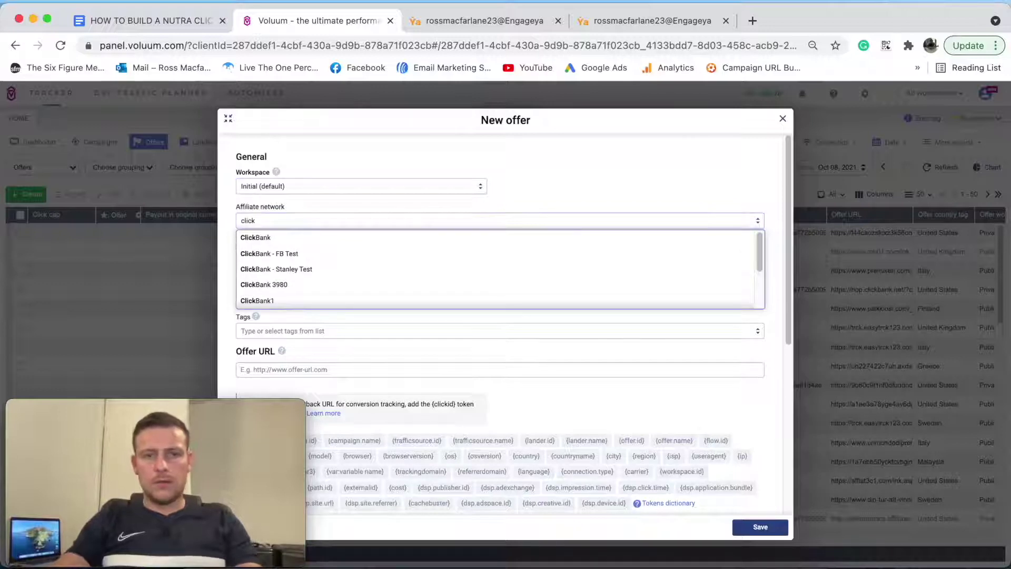
left_click(287, 241)
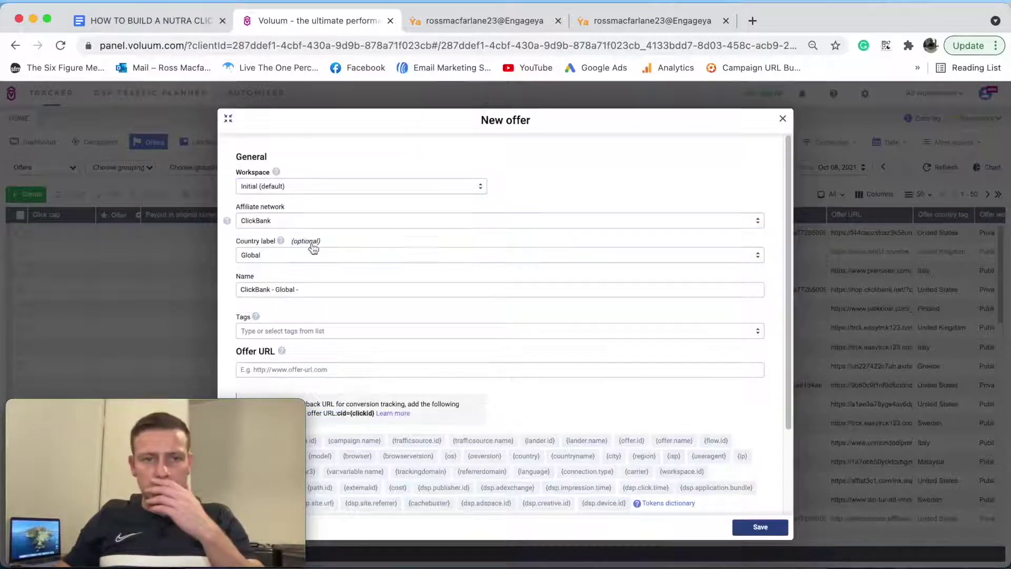
Step: Set the offer's country label to United States and complete its name with "Revision YT Demo"
left_click(306, 255)
type("united")
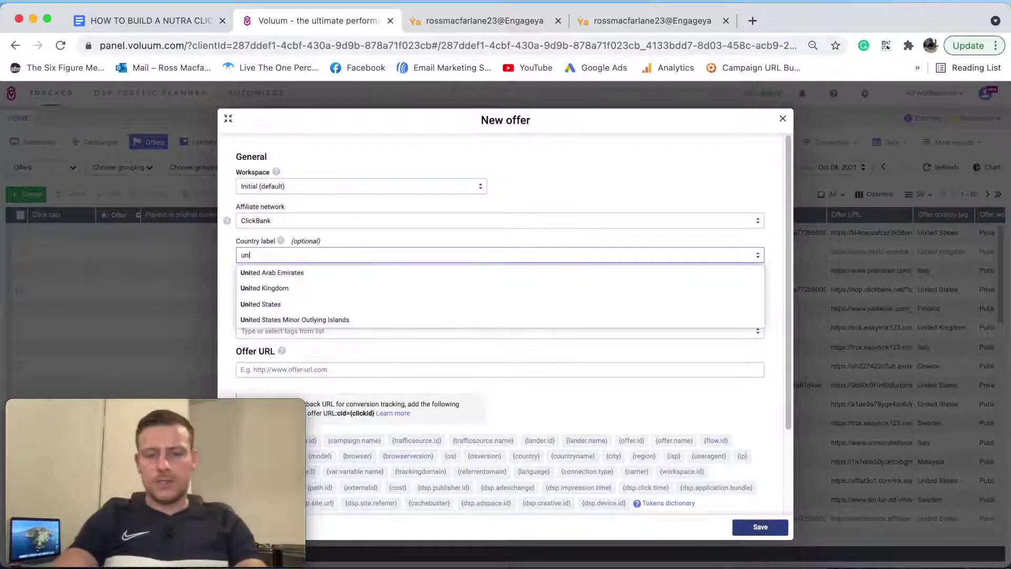
left_click(311, 305)
left_click(334, 290)
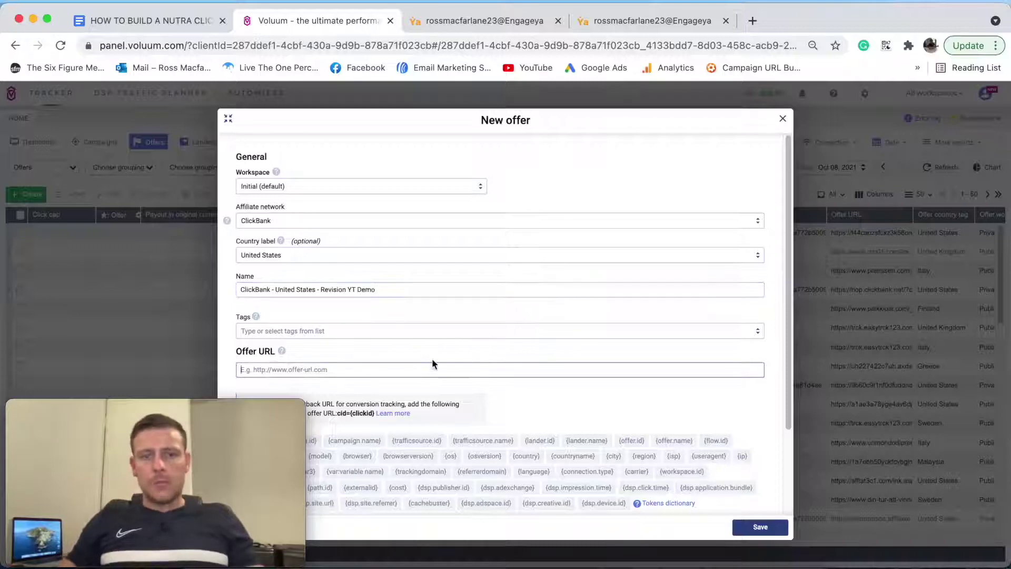
Step: Switch to the incognito browser window and find the Affiliate Links Generator on the ReVision affiliates page
left_click(777, 559)
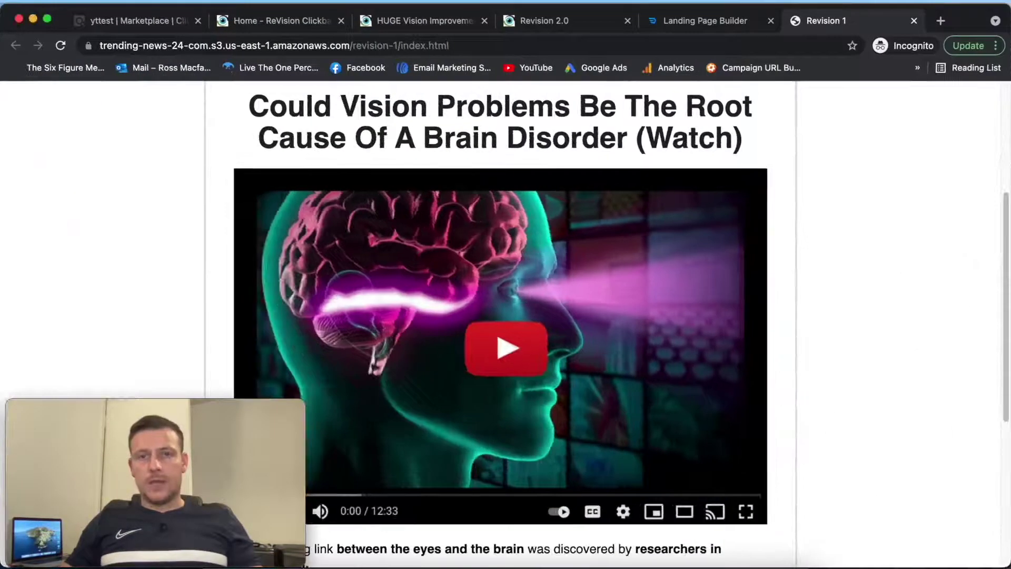
left_click(605, 25)
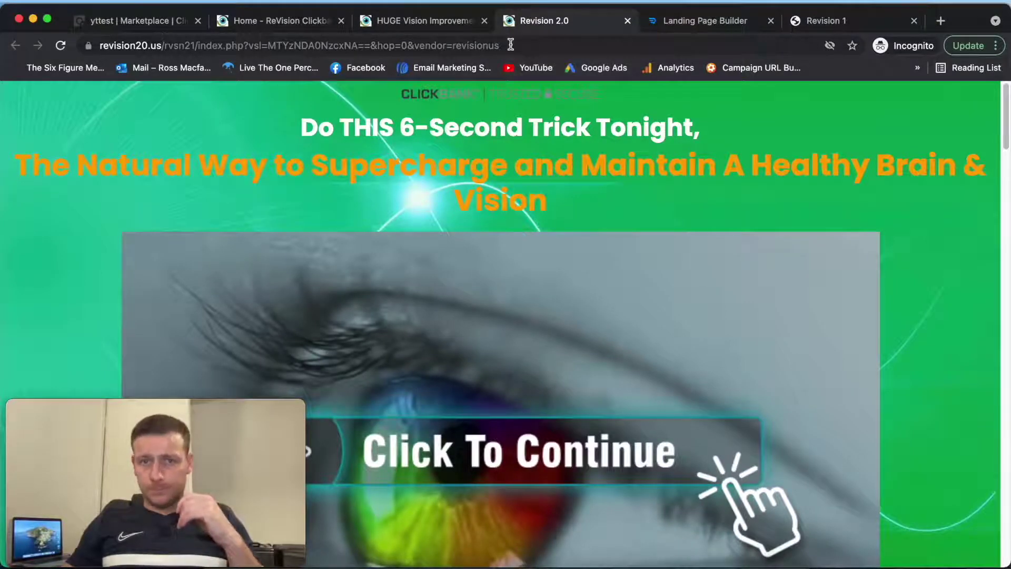
left_click(292, 23)
scroll(709, 242, "down", 10)
scroll(711, 245, "down", 15)
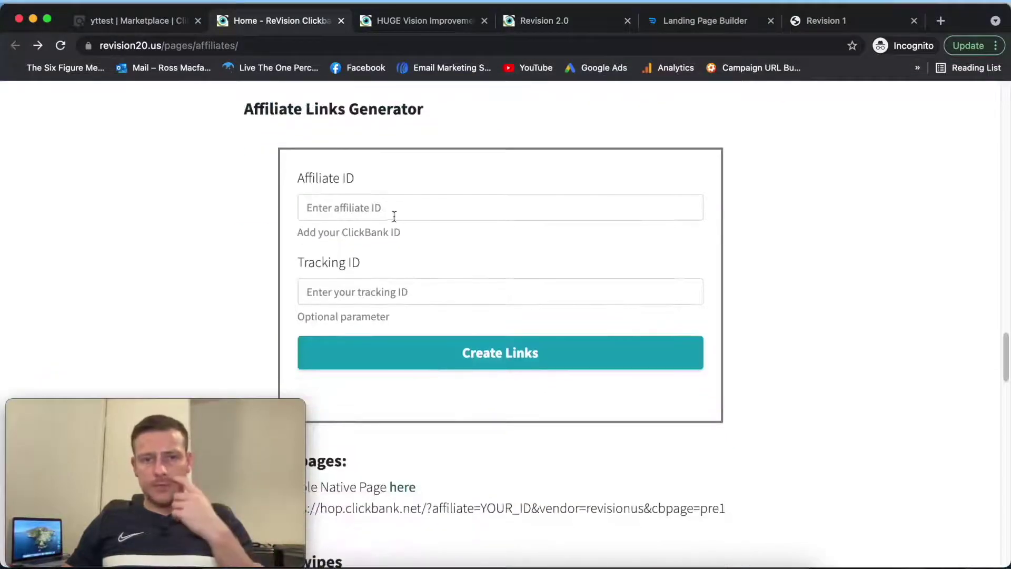
Step: Create the affiliate links for affiliate ID yttest without a tracking ID and copy the Direct Link To Video
left_click(465, 215)
triple_click(436, 249)
left_click(367, 209)
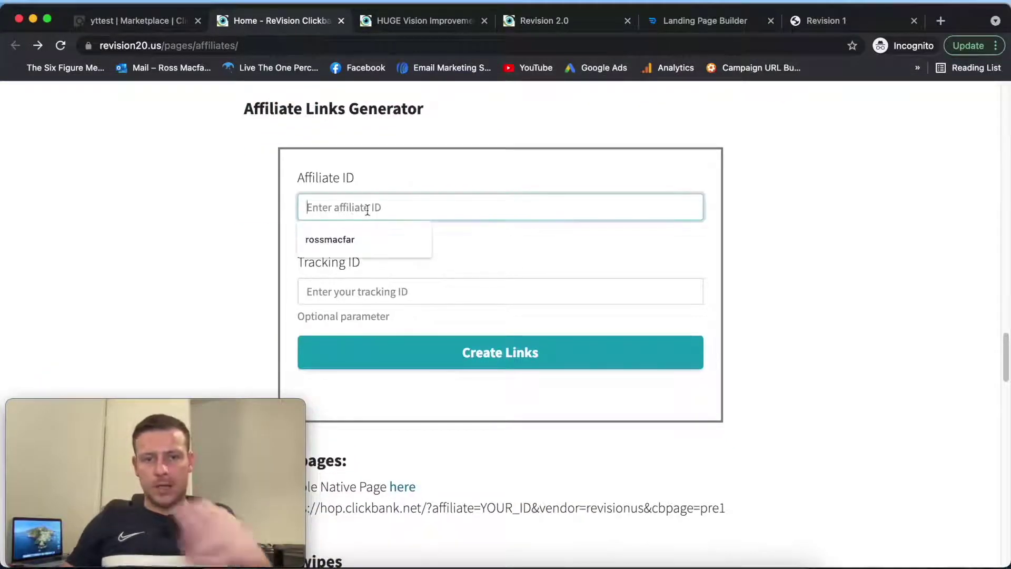
type("ty")
key("BackSpace")
key("BackSpace")
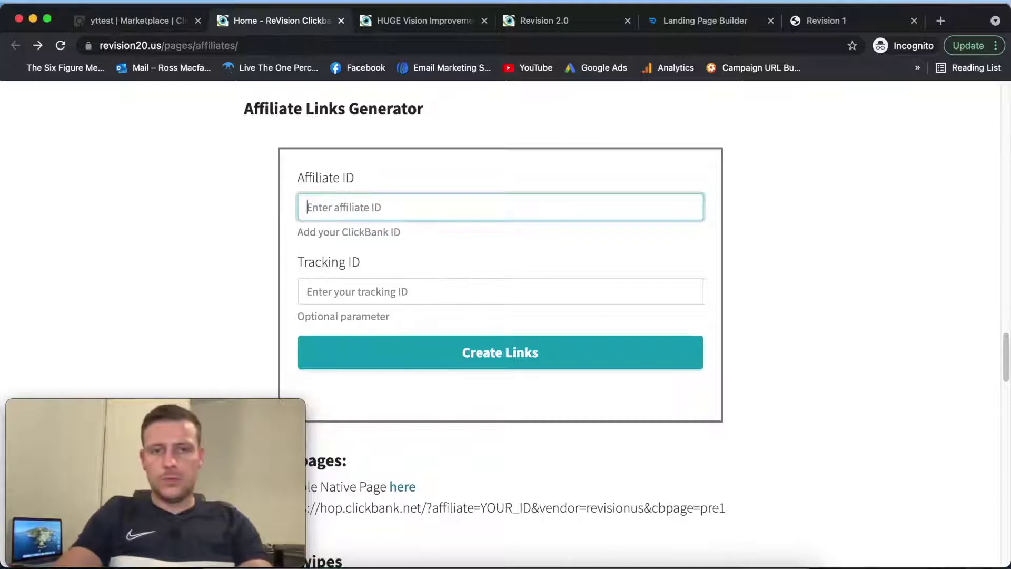
type("yttest")
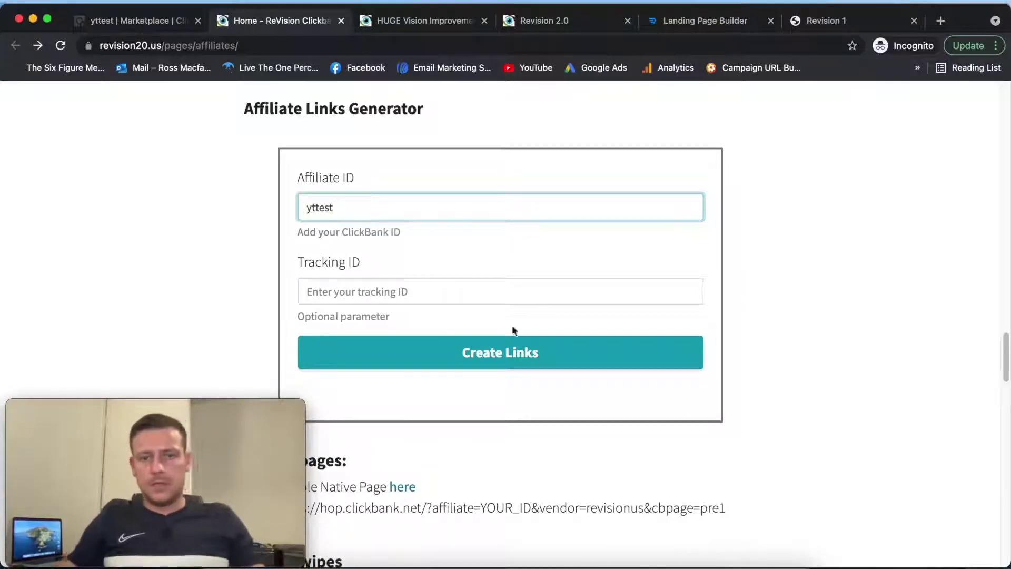
left_click(470, 353)
scroll(551, 392, "down", 1)
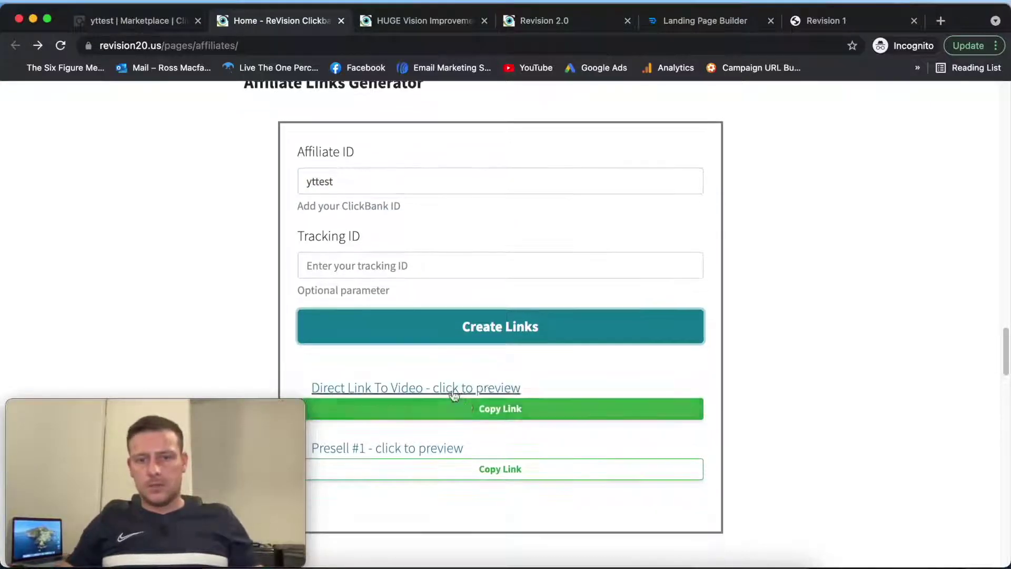
scroll(453, 400, "down", 3)
left_click(513, 291)
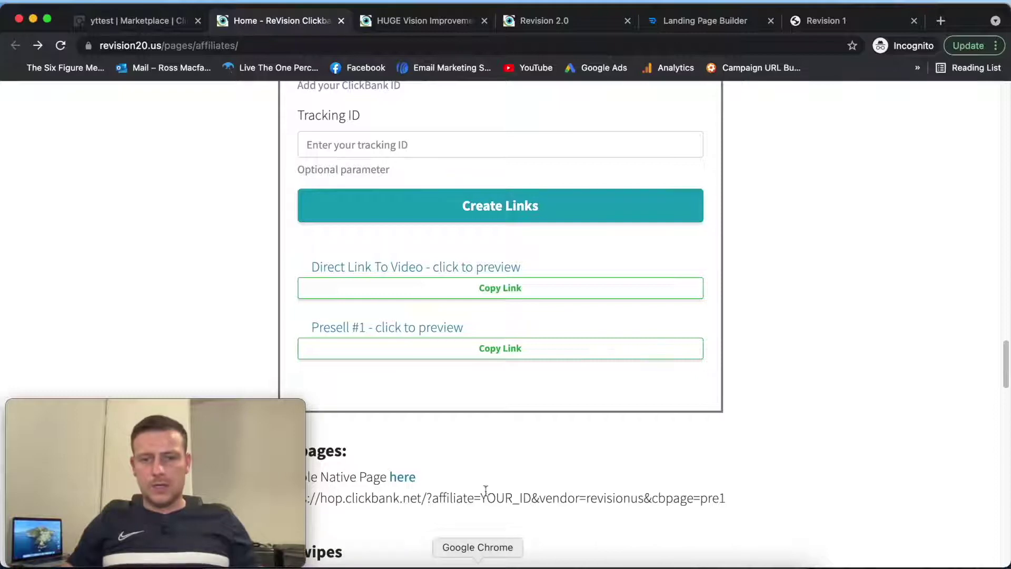
Step: Back in Voluum, paste the copied hop link as the offer URL, append /?cid={clickid}, and save the offer
left_click(24, 20)
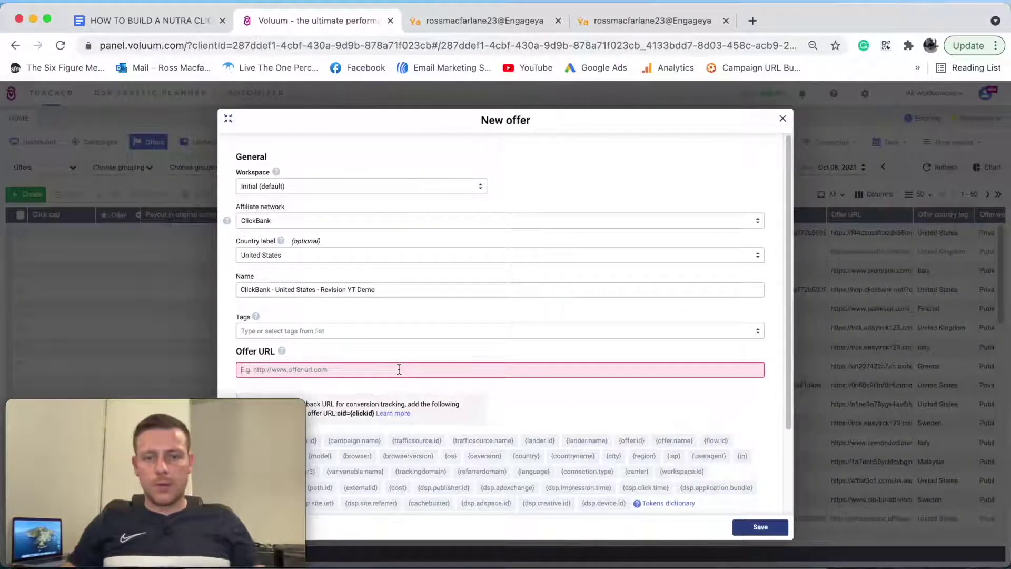
key("super+v")
type("/?")
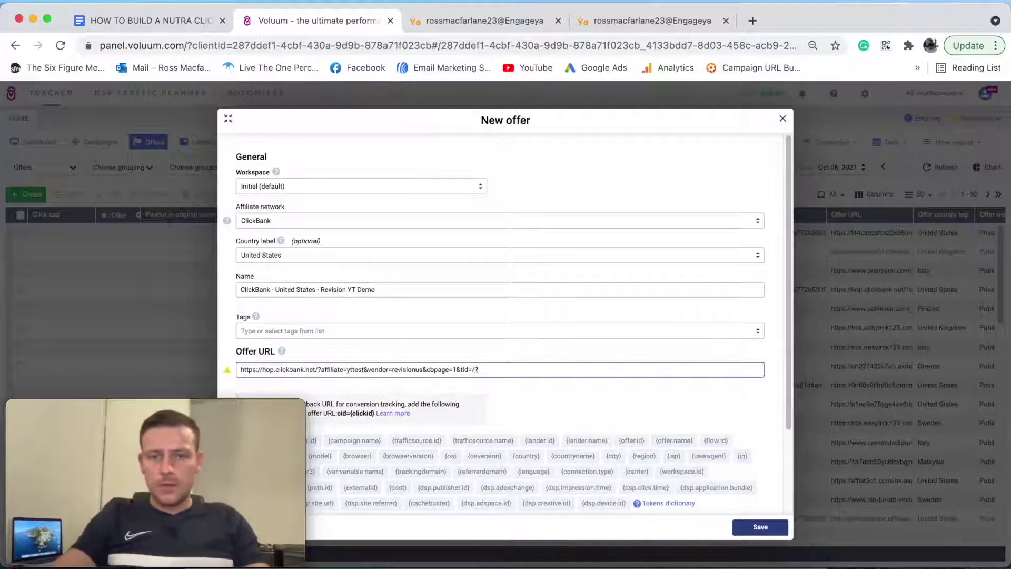
left_click_drag(338, 416, 367, 423)
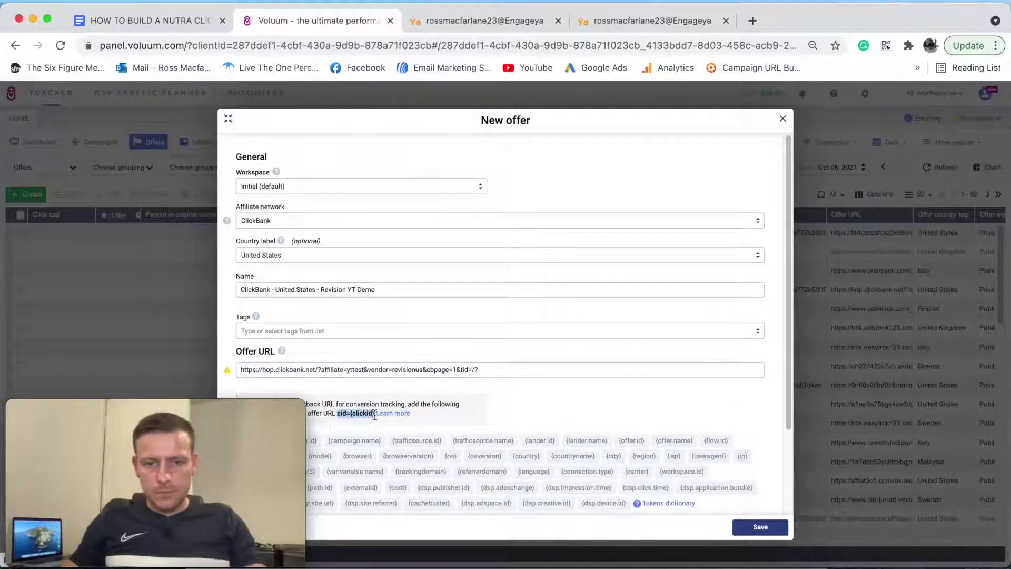
left_click(485, 371)
key("super+v")
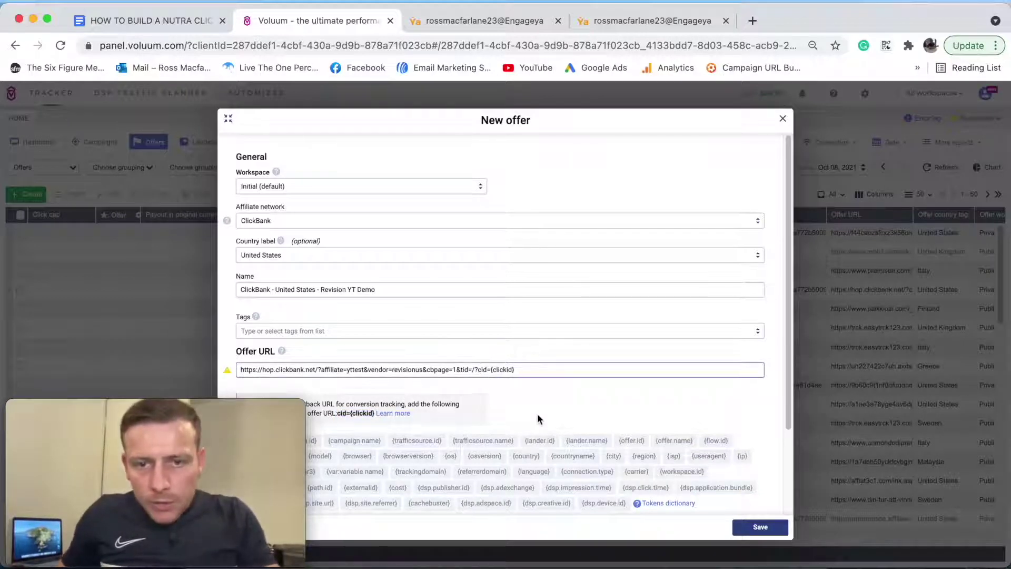
scroll(547, 392, "down", 2)
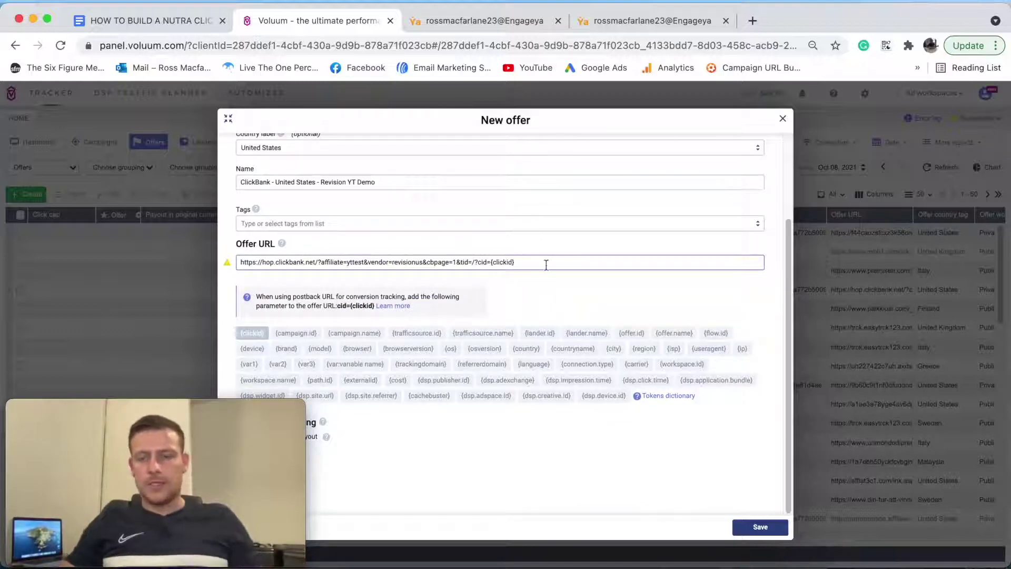
left_click(765, 528)
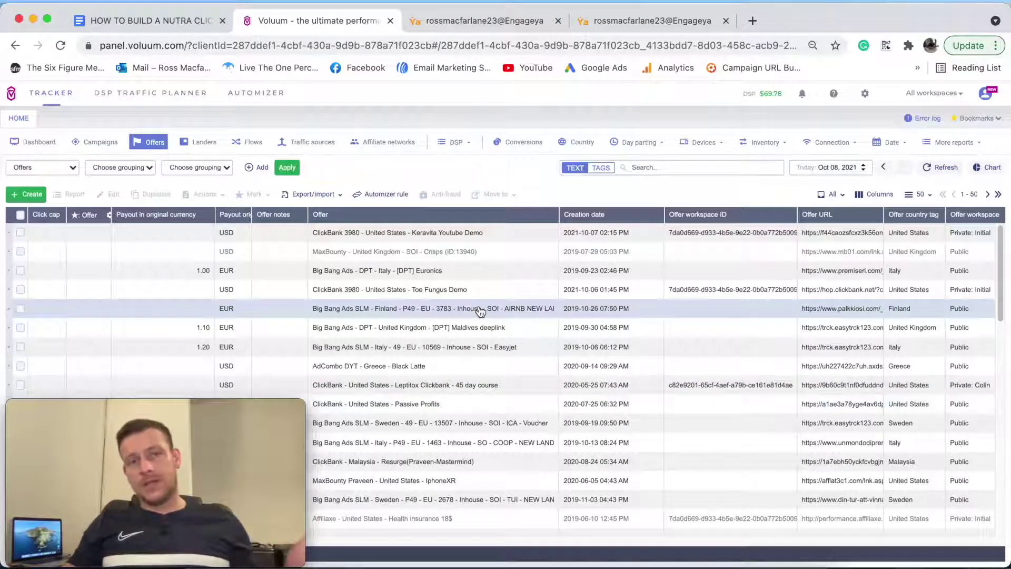
Step: Start a new lander in the Initial (default) workspace with United States as the country label
left_click(204, 142)
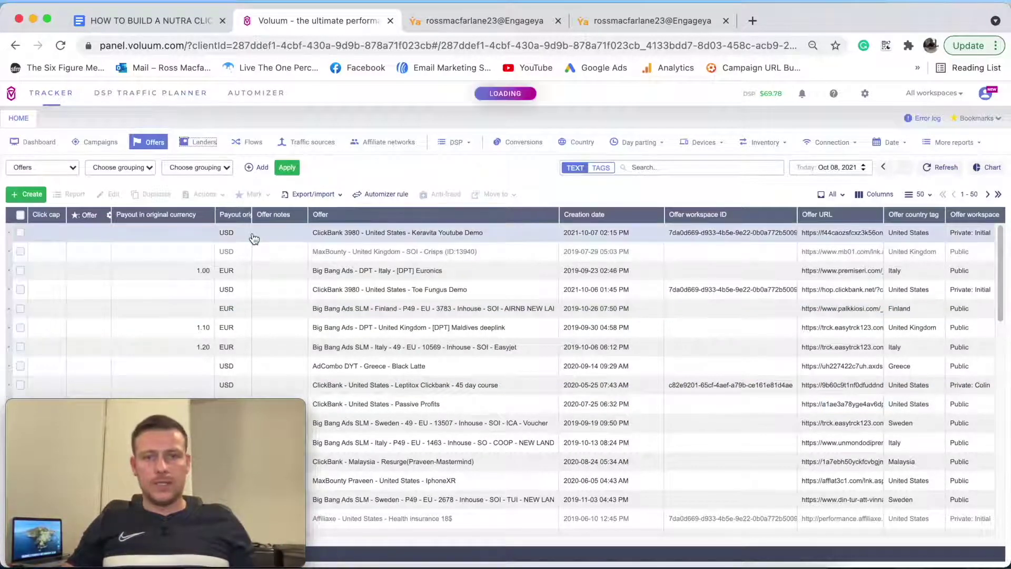
left_click(41, 196)
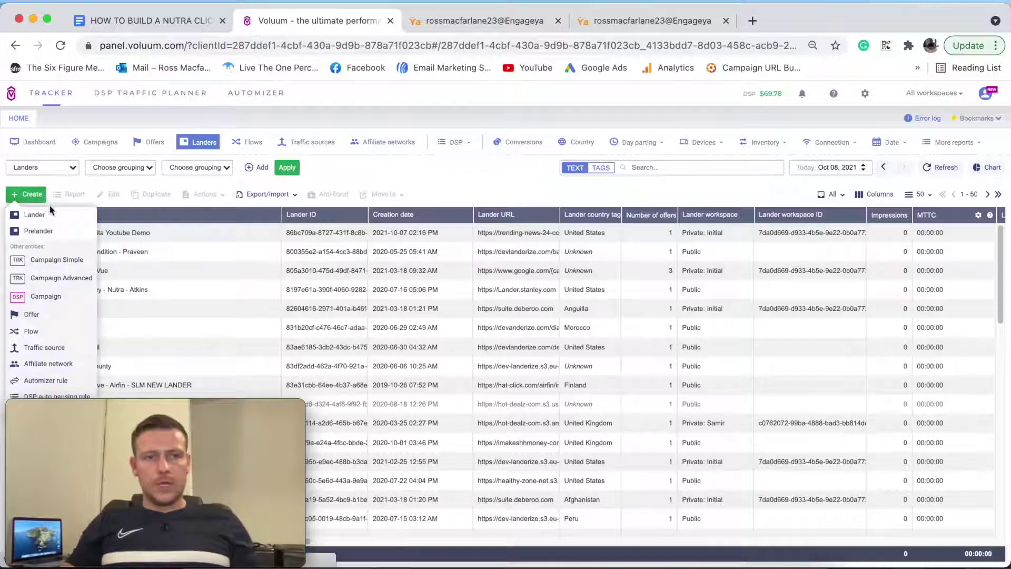
left_click(47, 213)
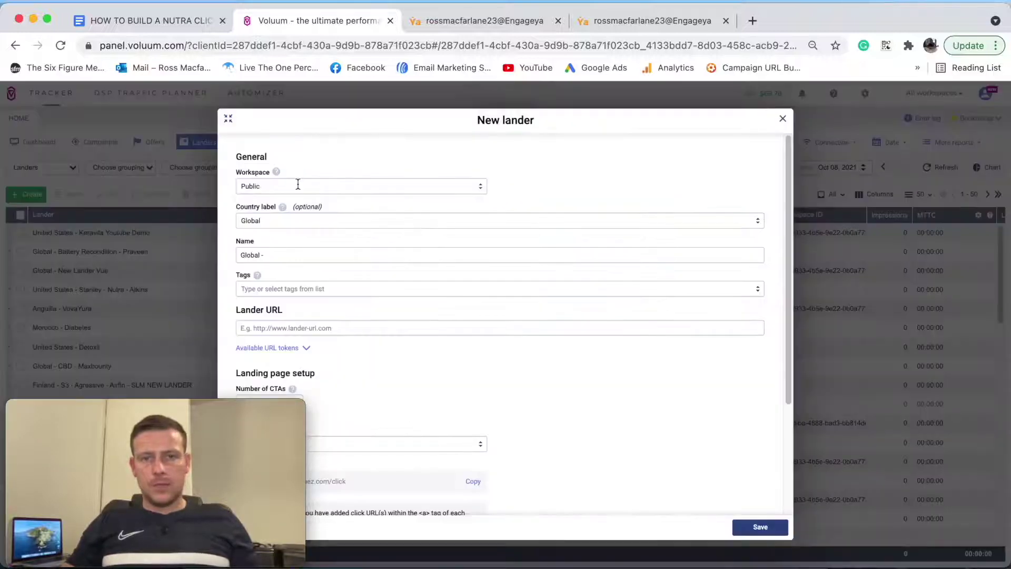
left_click(298, 185)
left_click(275, 234)
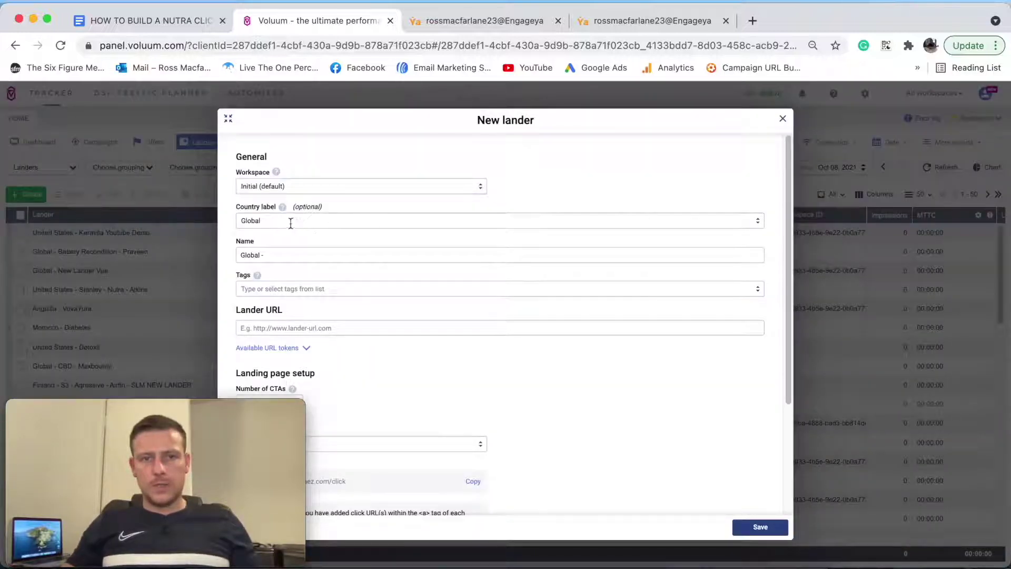
left_click(292, 221)
type("united")
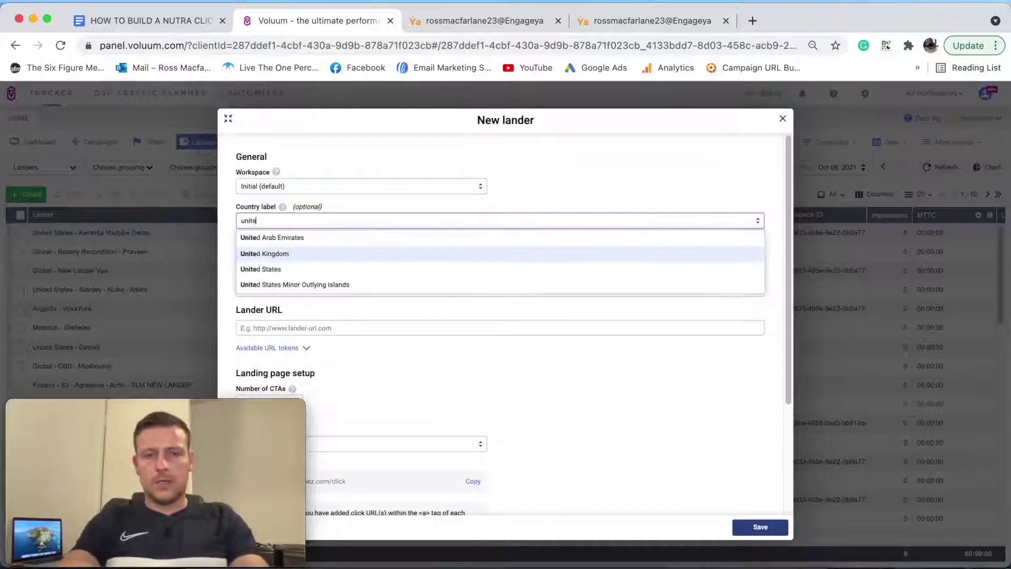
left_click(279, 271)
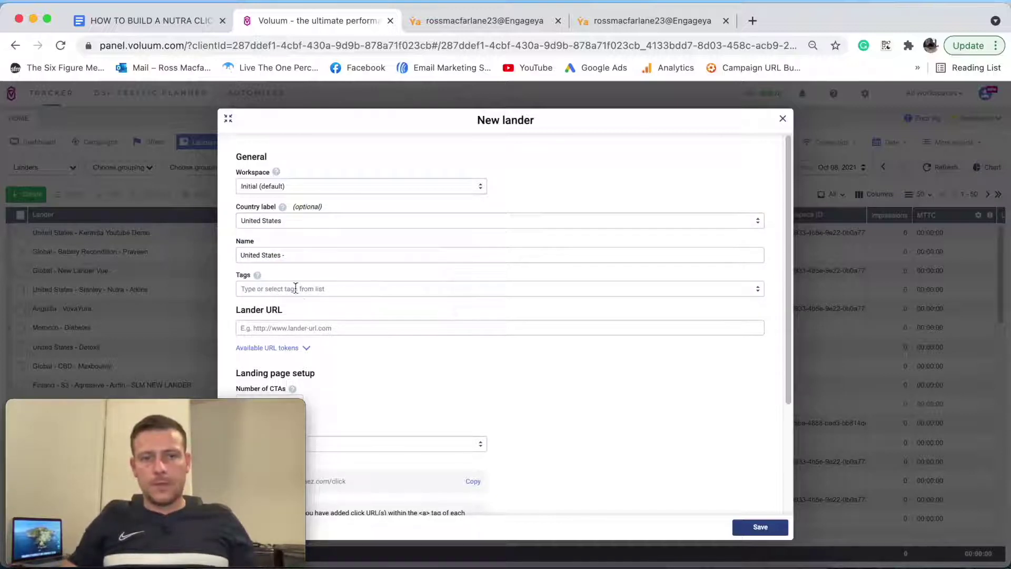
Step: Copy the address of the Revision 1 landing page from the incognito window and paste it as the lander URL in Voluum
left_click(296, 323)
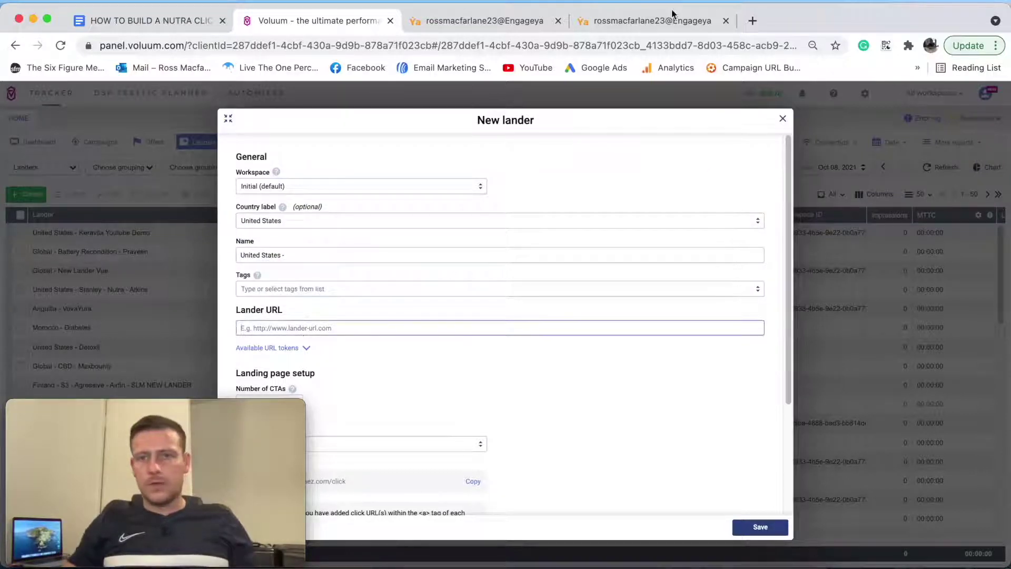
left_click(778, 562)
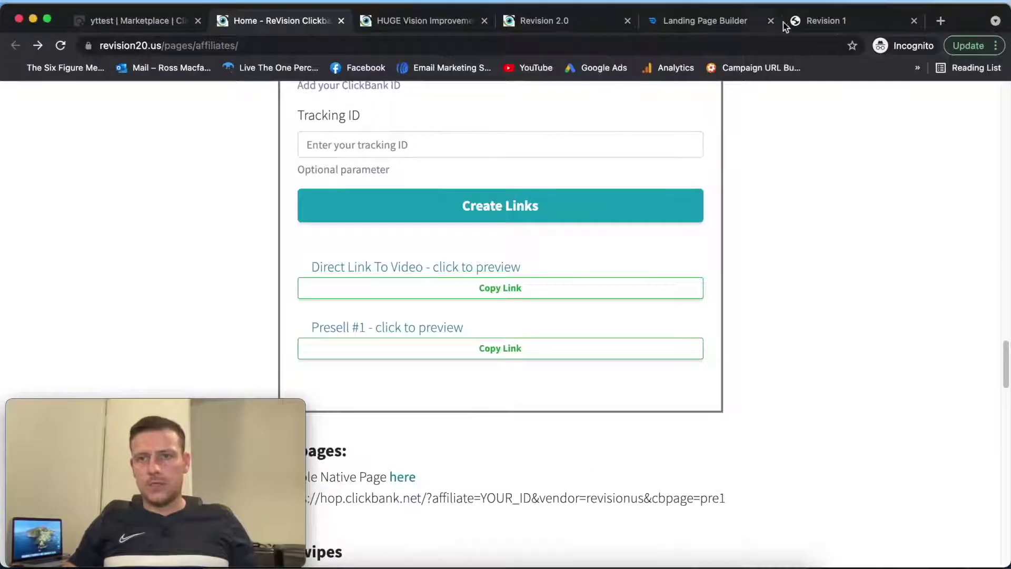
left_click(790, 21)
left_click(485, 43)
key("ctrl+c")
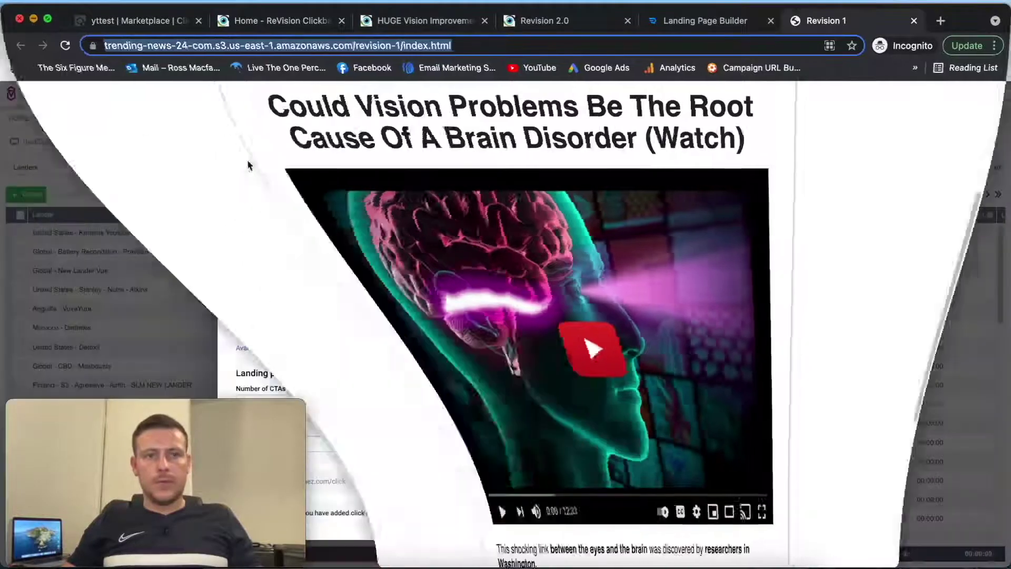
left_click(32, 19)
left_click(389, 326)
key("ctrl+v")
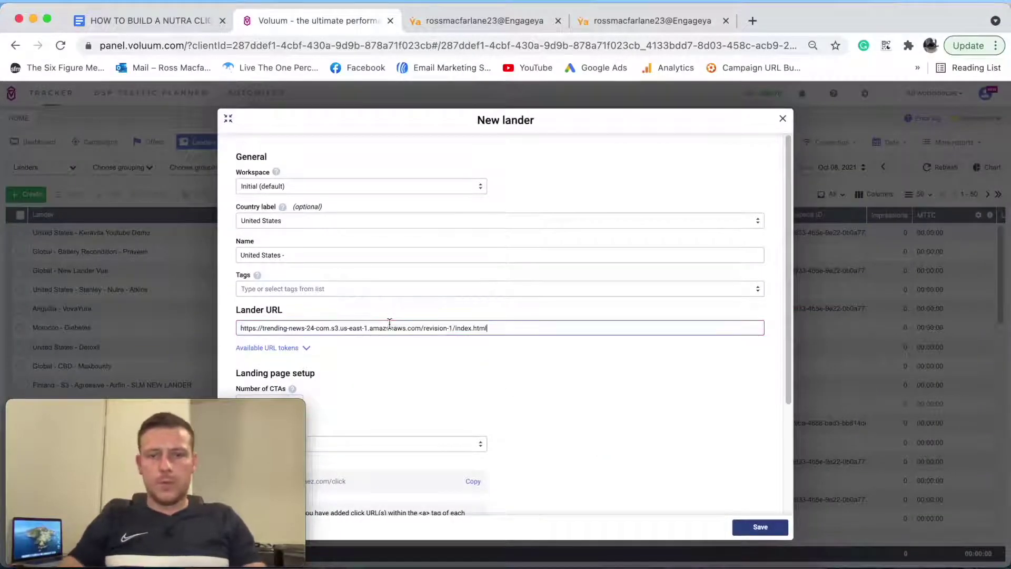
Step: Run the landing page verification for the new lander
mouse_move(211, 406)
scroll(510, 362, "down", 3)
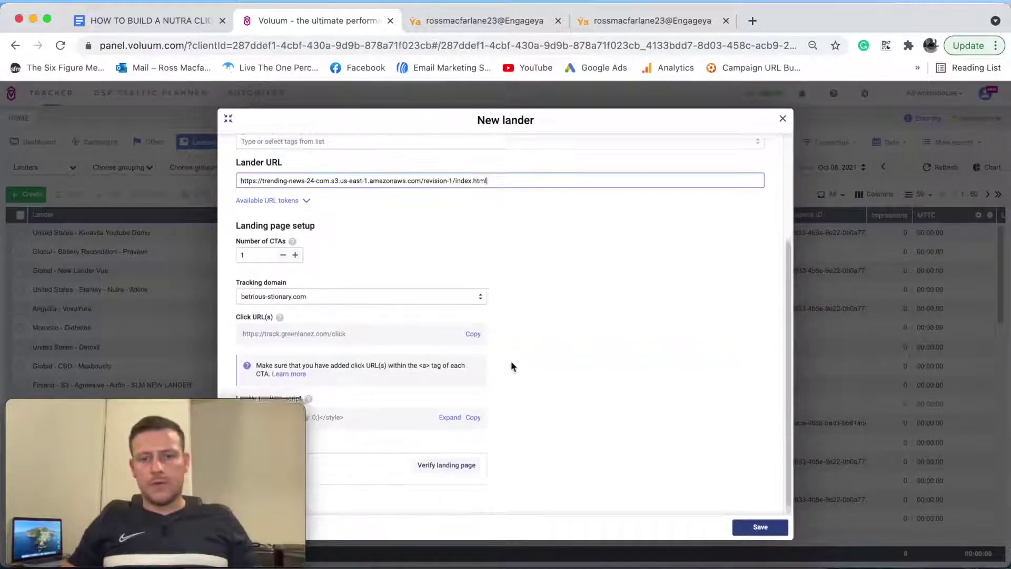
left_click(451, 463)
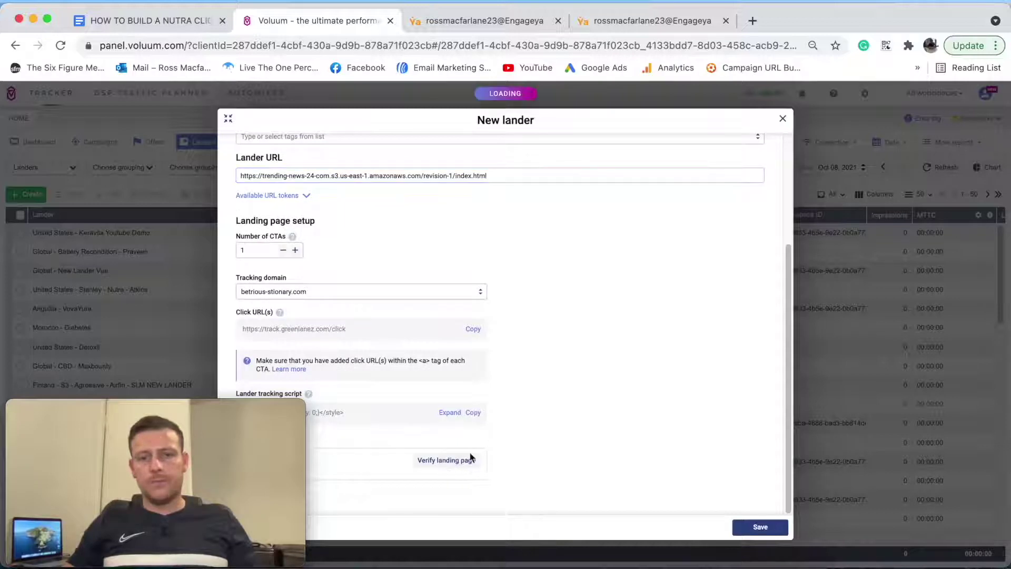
left_click_drag(255, 412, 914, 404)
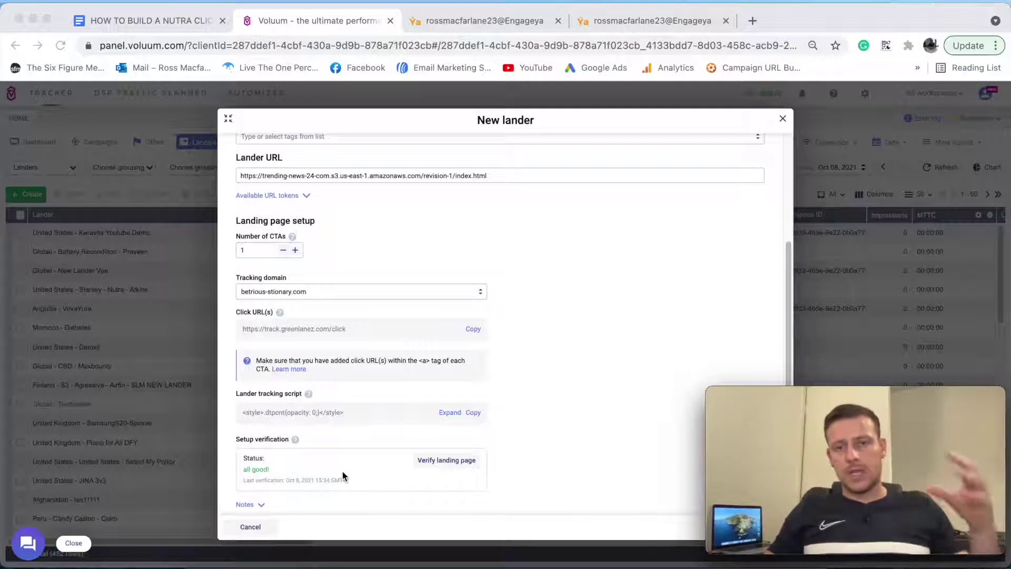
left_click_drag(873, 393, 172, 412)
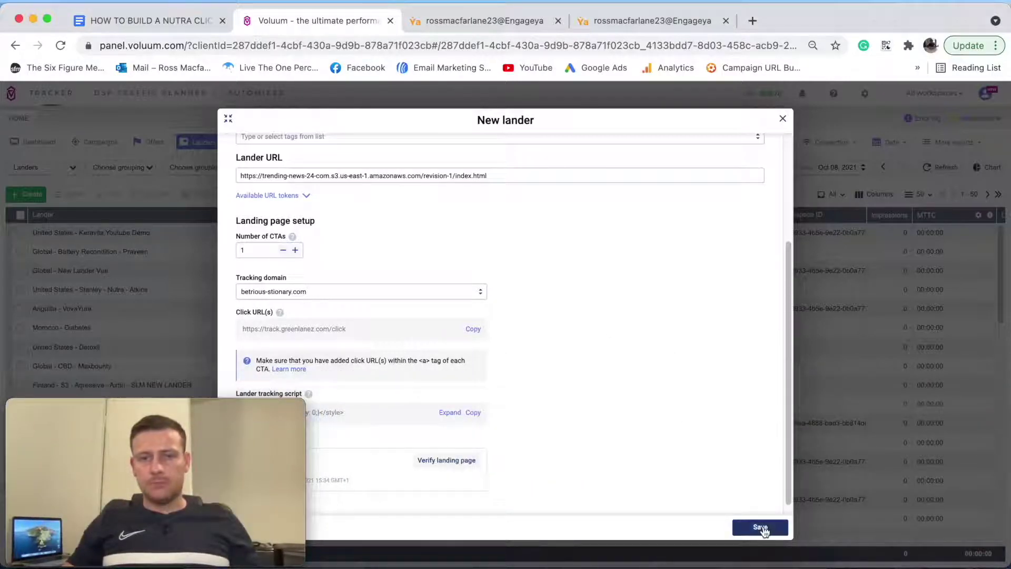
Step: Name the new lander "United States - Revision YT Demo Lander 1" and save it
scroll(425, 271, "up", 3)
left_click(308, 255)
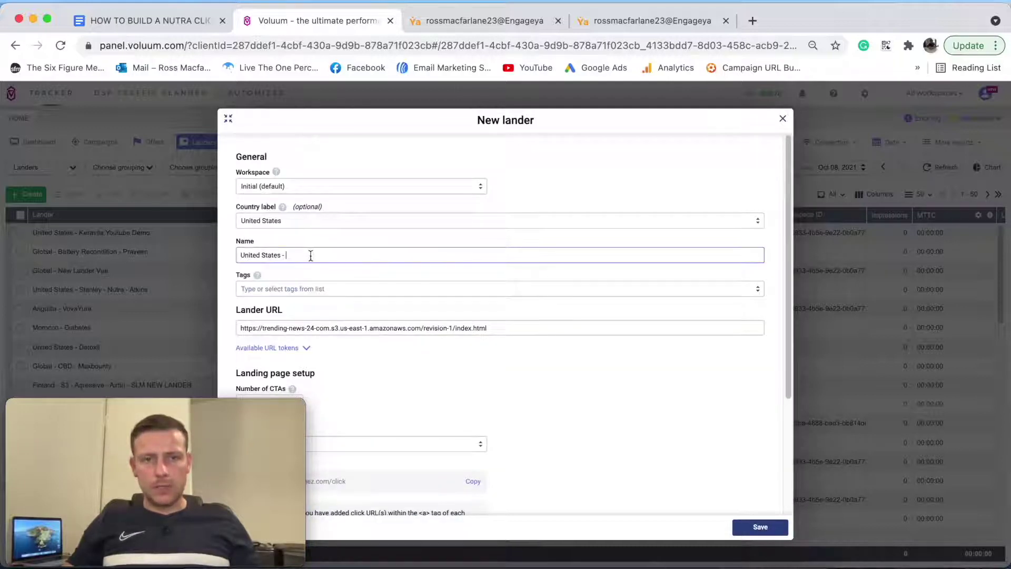
type("Rev")
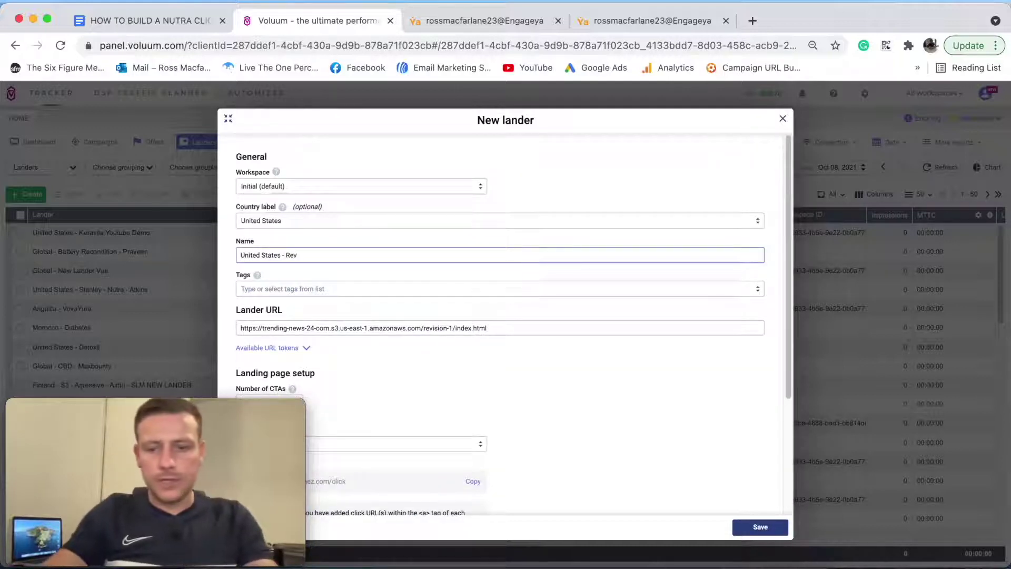
type("ision YT Demo")
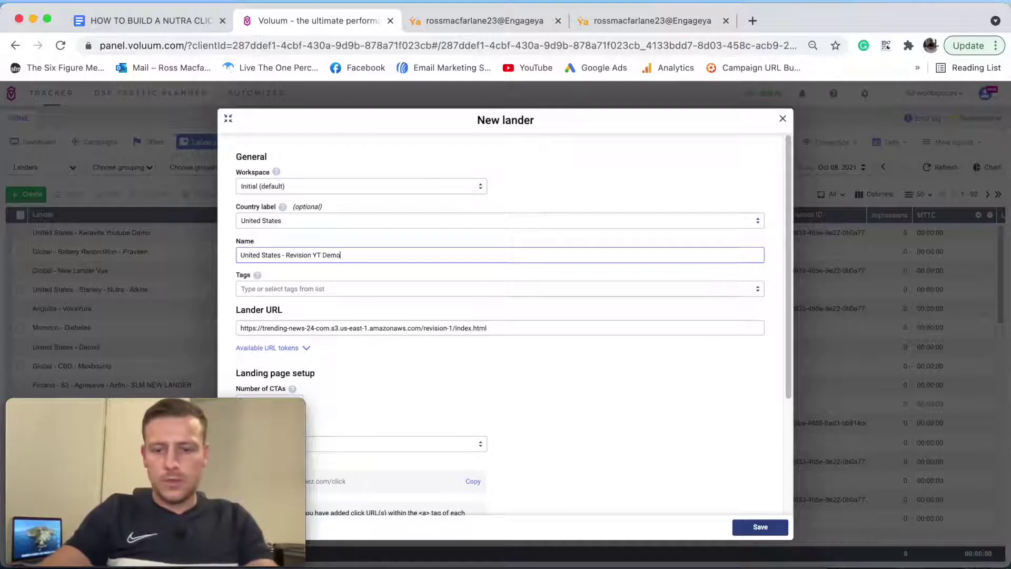
type(" Lander 1")
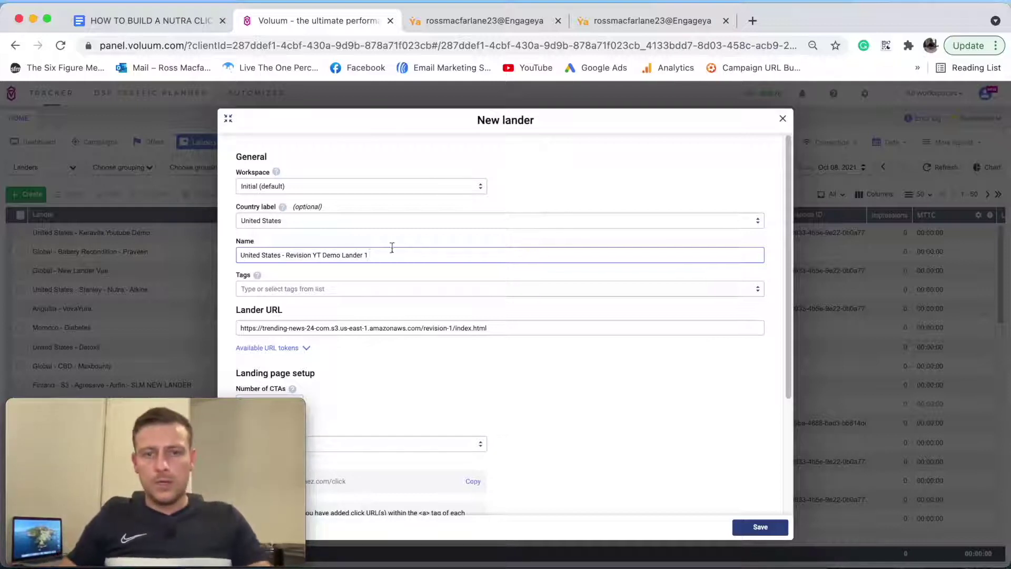
left_click(758, 526)
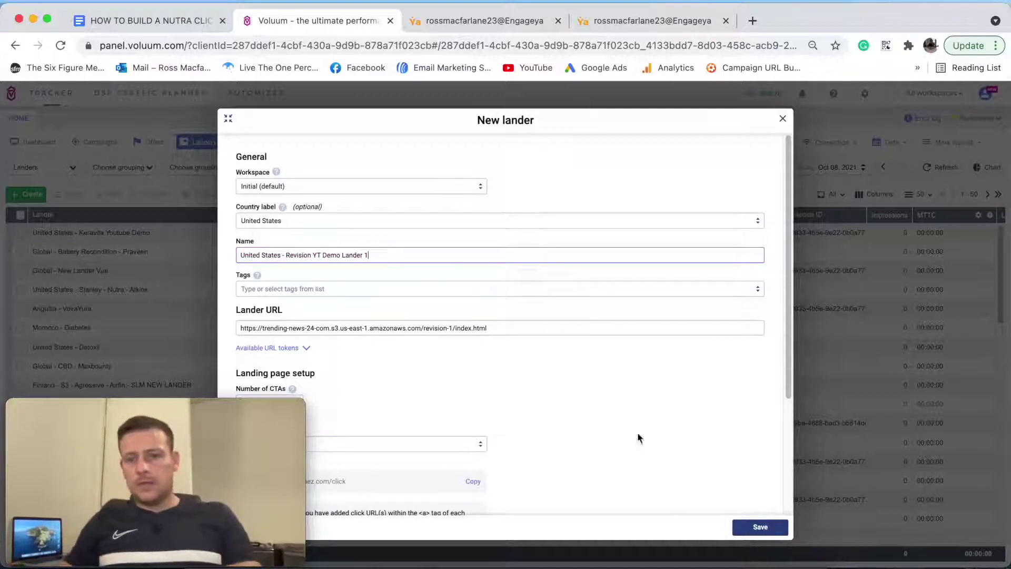
left_click(774, 532)
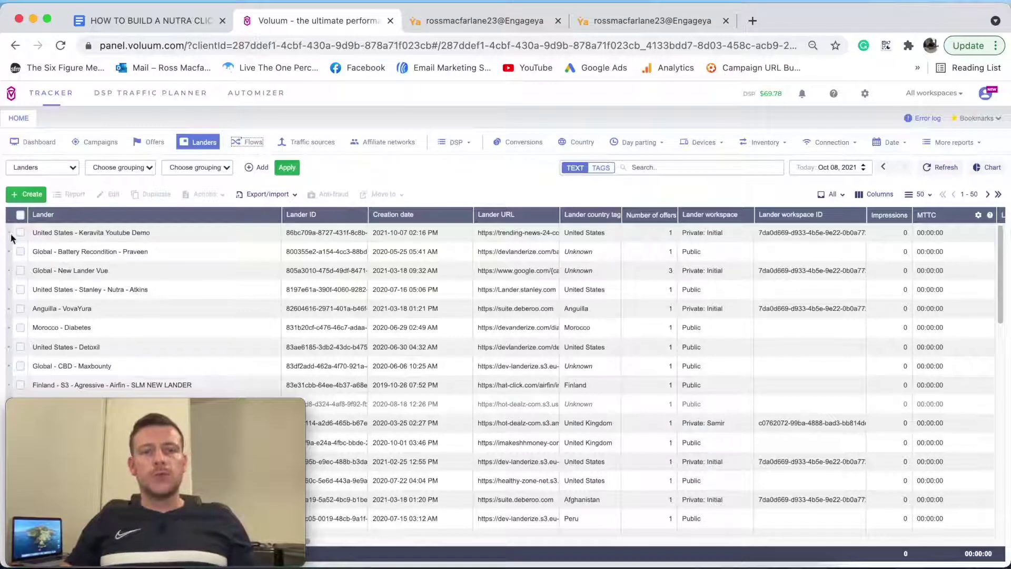
Step: Start a new flow and set its country tag to United States
left_click(243, 147)
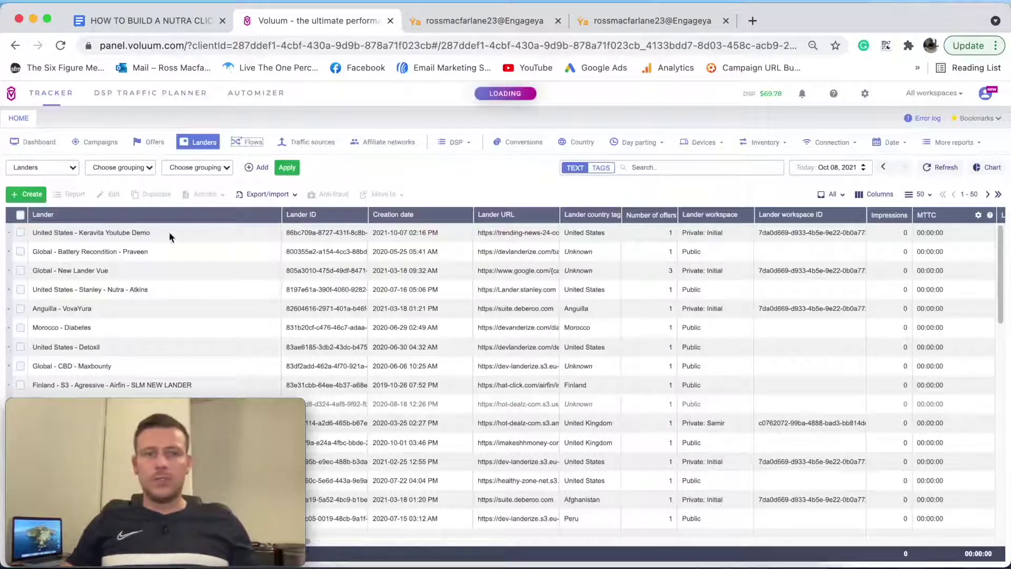
left_click(29, 194)
left_click(40, 220)
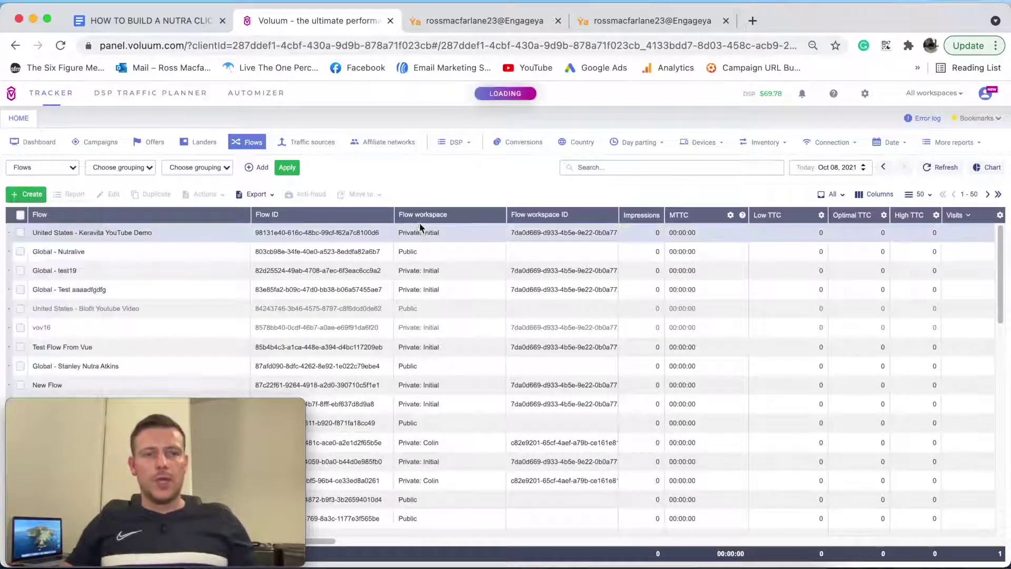
left_click(553, 200)
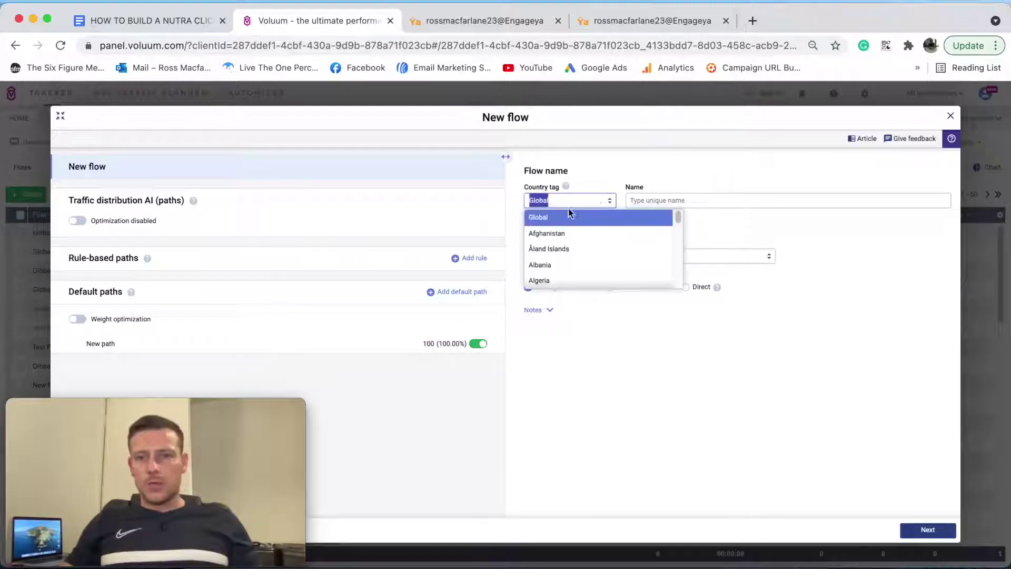
type("uni")
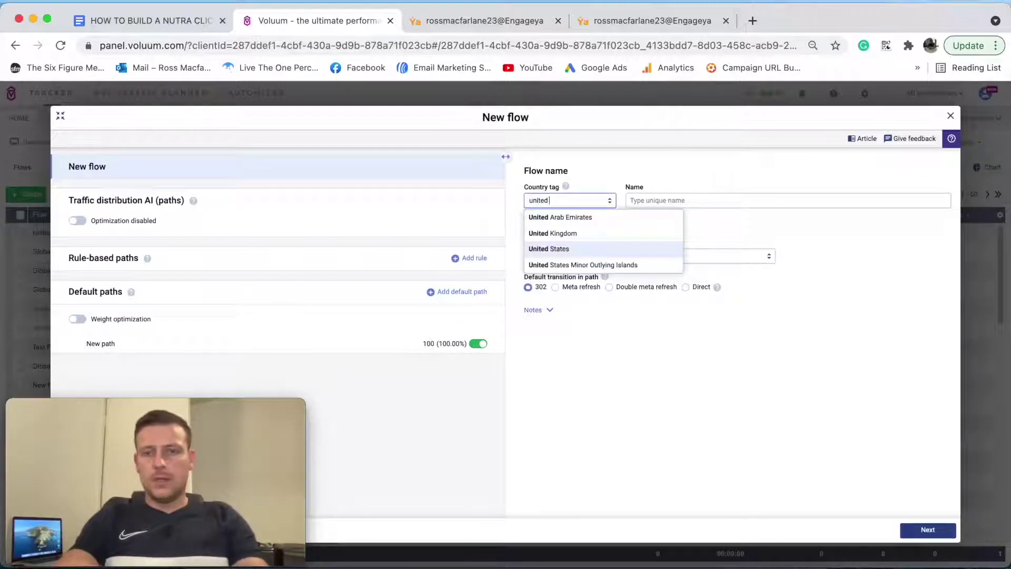
type("ted")
left_click(611, 249)
Step: Name the flow "Revision YT Demo Flow" and copy that name
left_click(648, 200)
type("Revi")
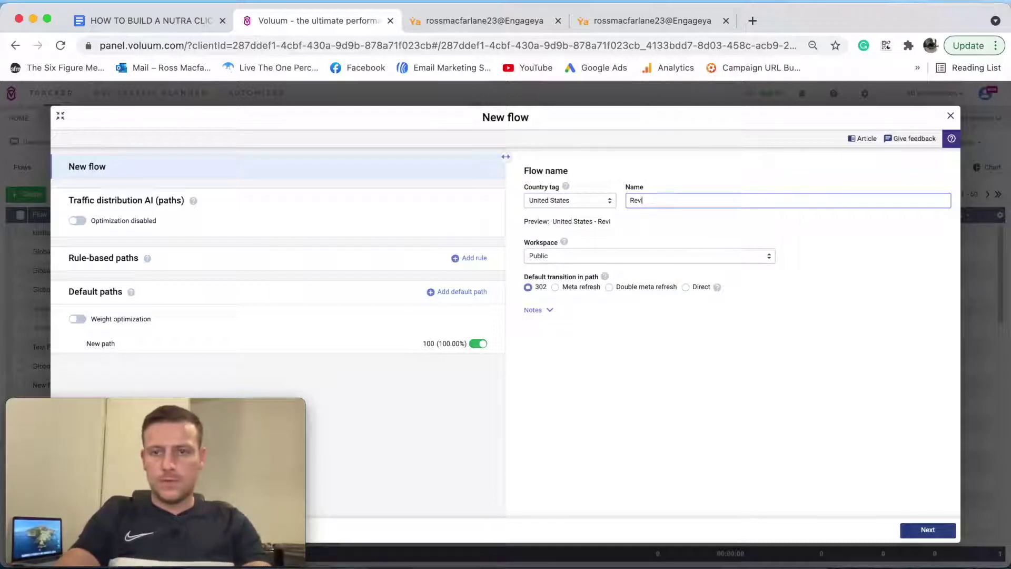
type("sion Flow")
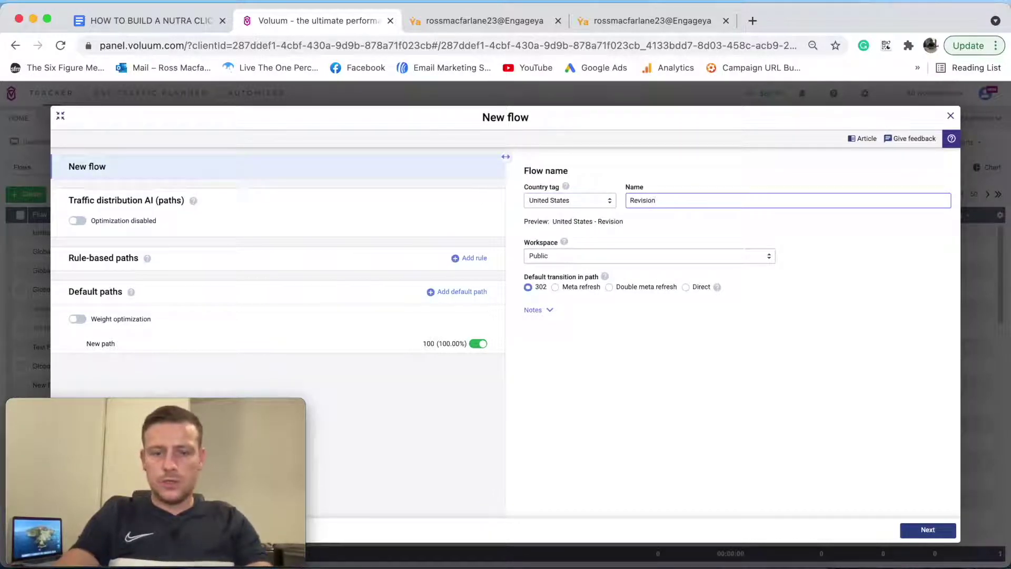
key("BackSpace")
key("BackSpace")
key("BackSpace")
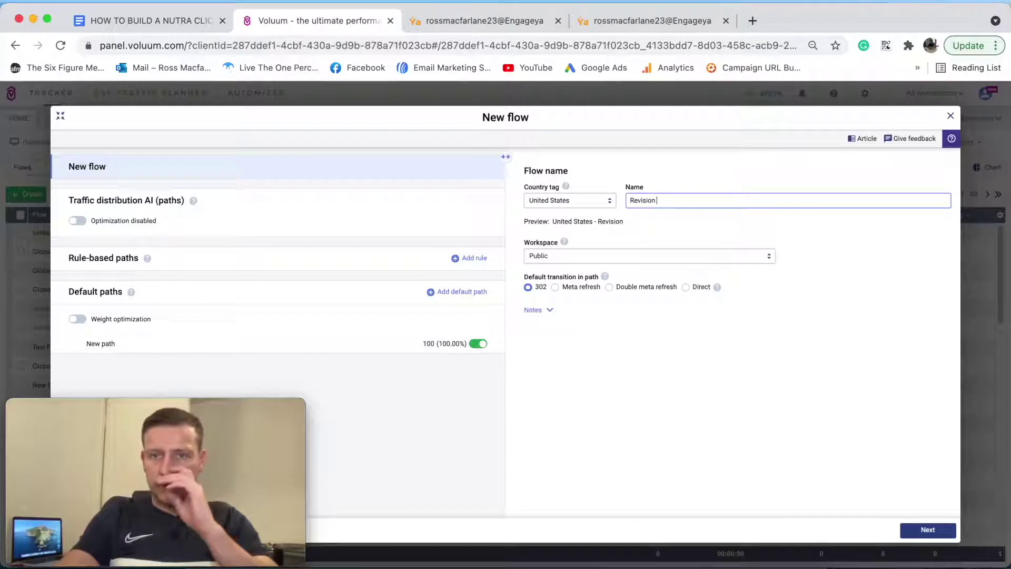
type("T Demo Flow")
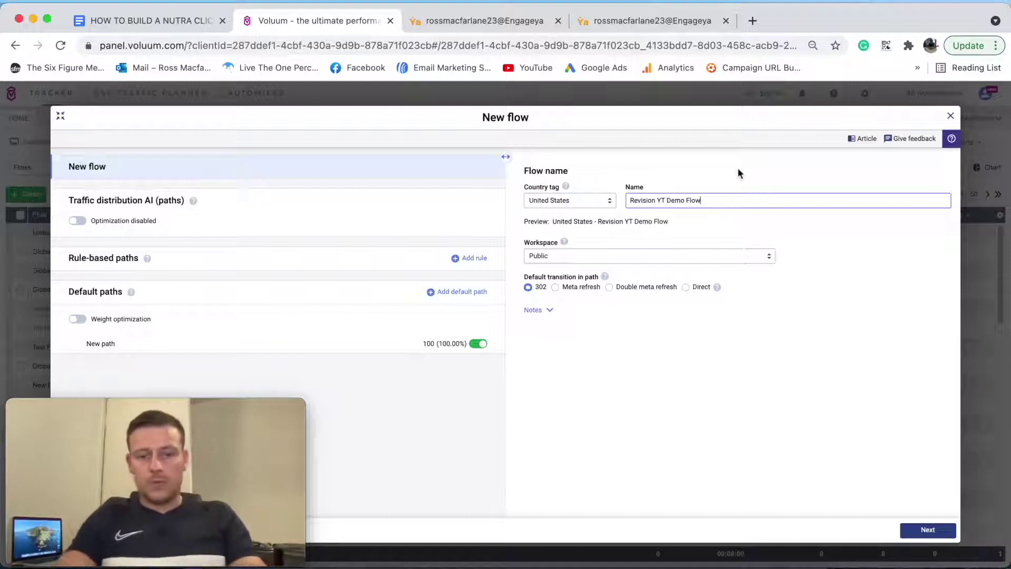
key("super+a")
key("super+c")
Step: Set the flow's workspace to Initial (default) and its default path transition to Double meta refresh
left_click(705, 256)
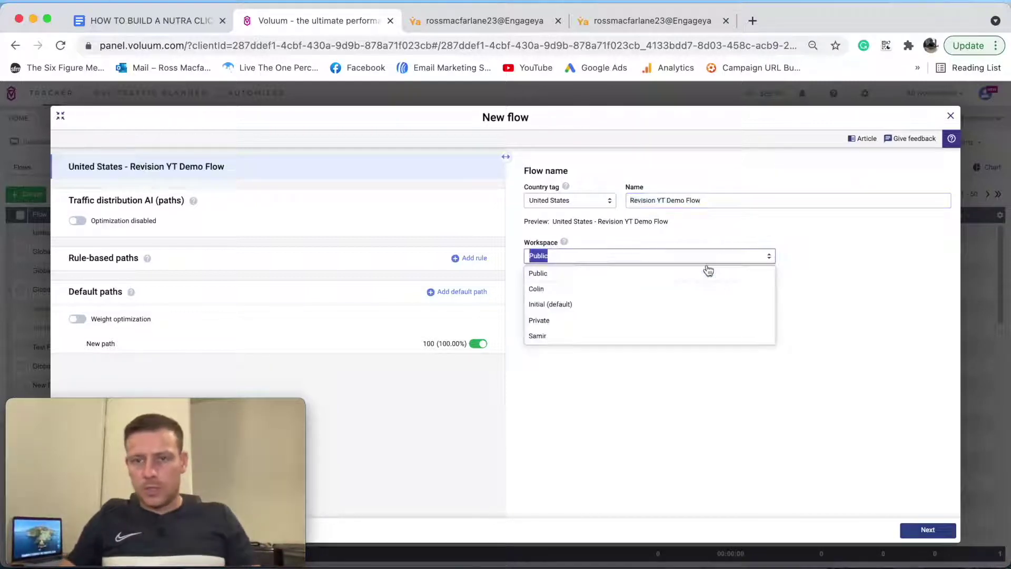
left_click(598, 304)
left_click(609, 286)
Step: Rename the flow's default path to "Revision YT Demo Path" and set its transition to offer to Double meta refresh
left_click(135, 348)
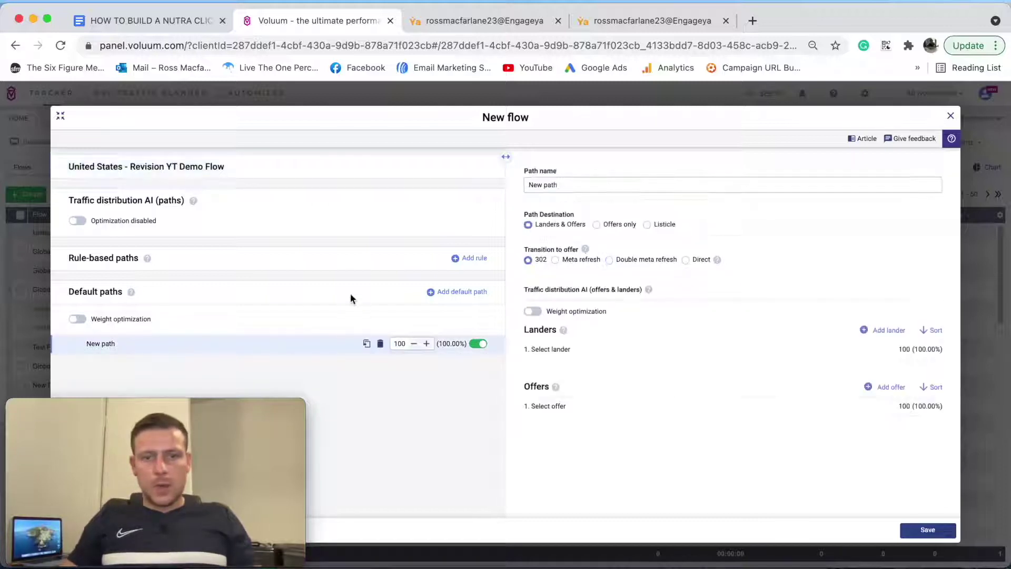
left_click(573, 186)
key("BackSpace")
key("BackSpace")
key("BackSpace")
key("BackSpace")
key("BackSpace")
key("super+v")
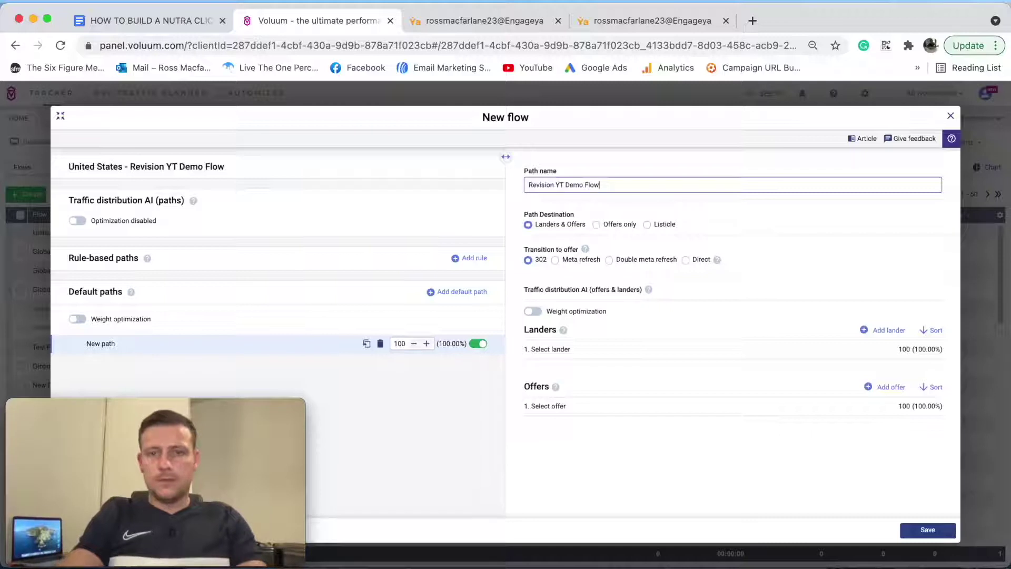
key("BackSpace")
key("BackSpace")
key("BackSpace")
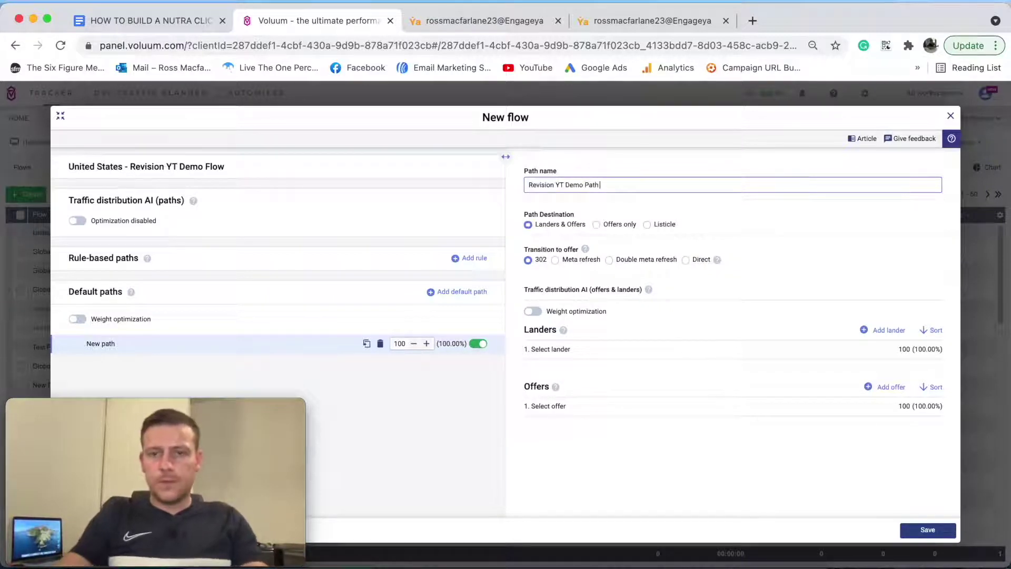
type("Path")
left_click(610, 262)
Step: Assign the lander "United States - Revision YT Demo Lander 1" and the offer "ClickBank - United States - Revision YT Demo" to the path
left_click(595, 350)
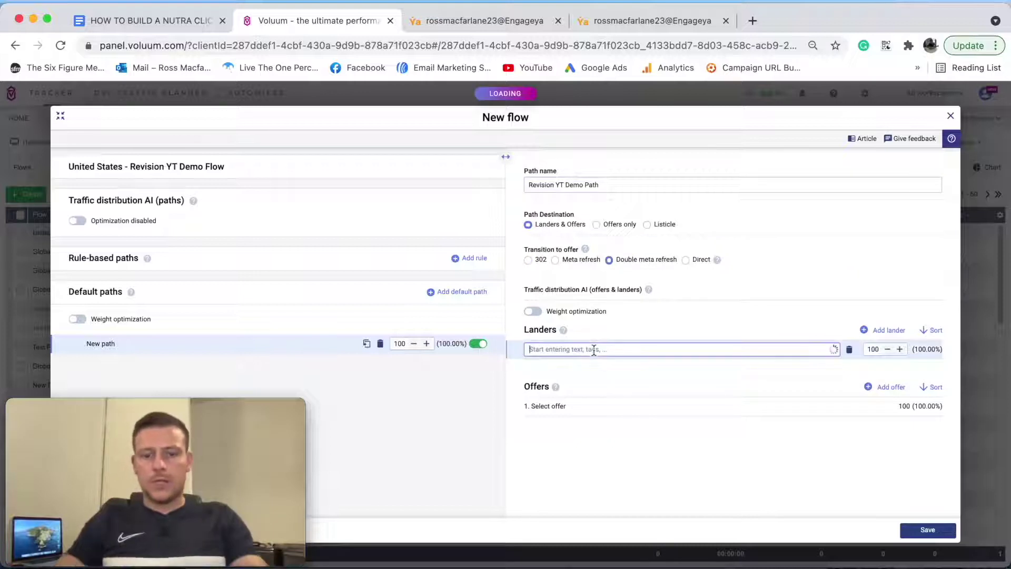
type("rev")
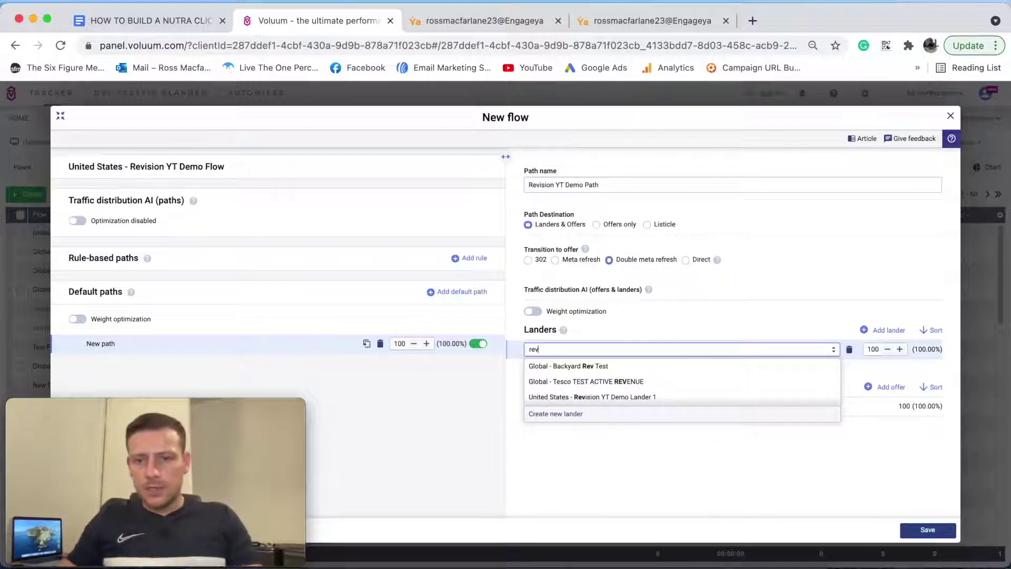
left_click(664, 398)
left_click(609, 406)
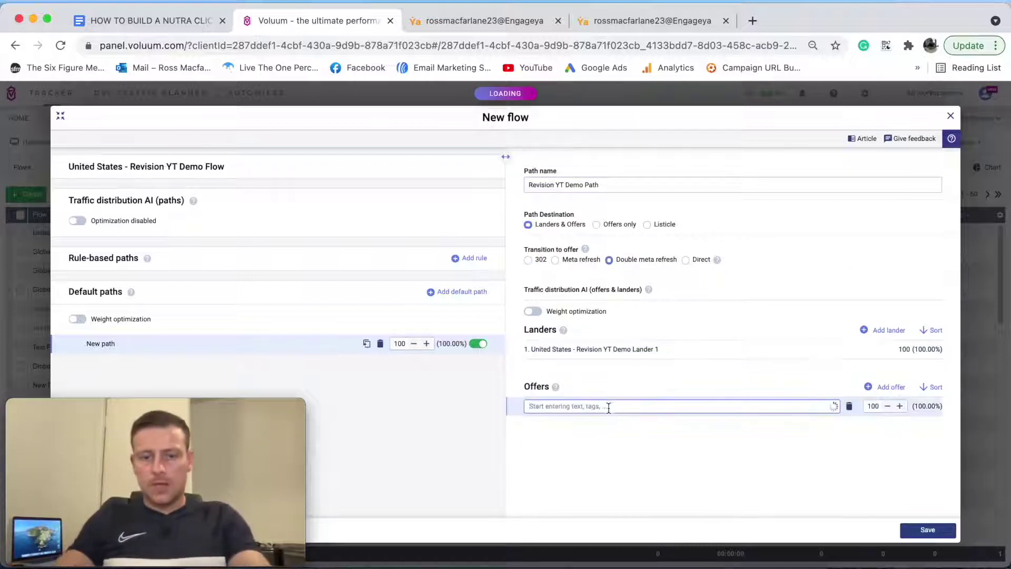
type("rev")
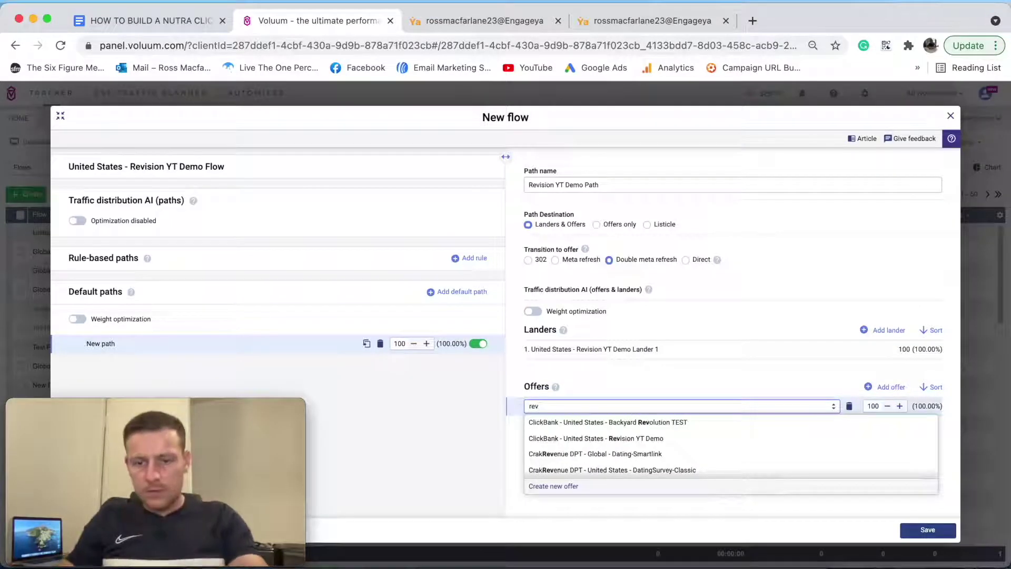
type("i")
left_click(626, 422)
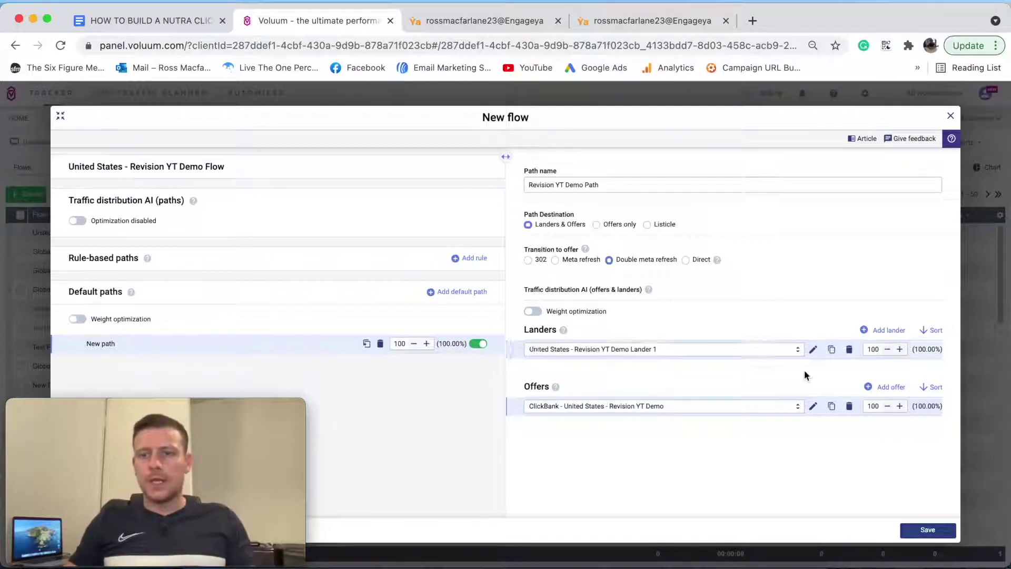
Step: Save the new Revision flow
left_click(845, 352)
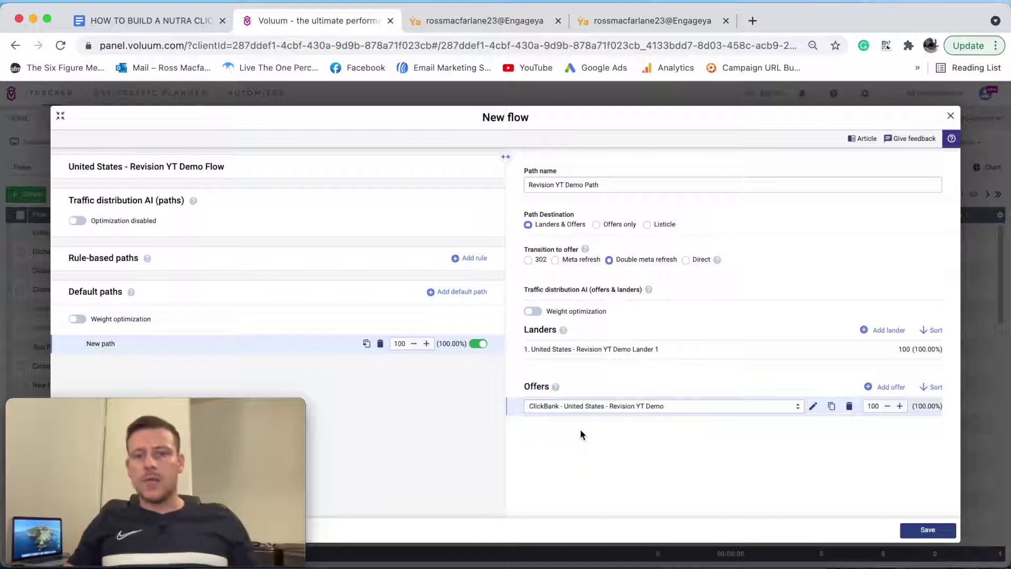
left_click(395, 369)
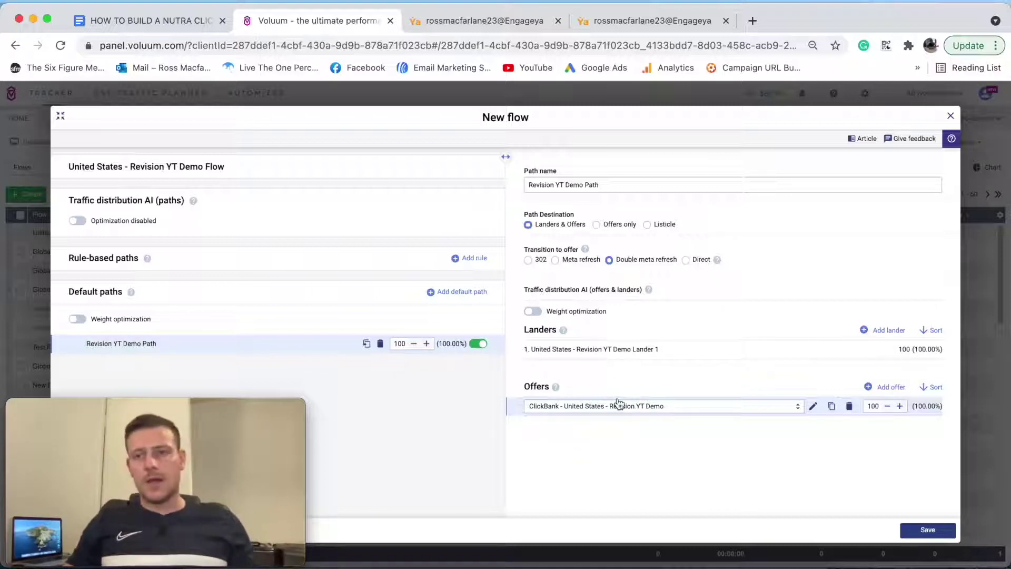
left_click(927, 530)
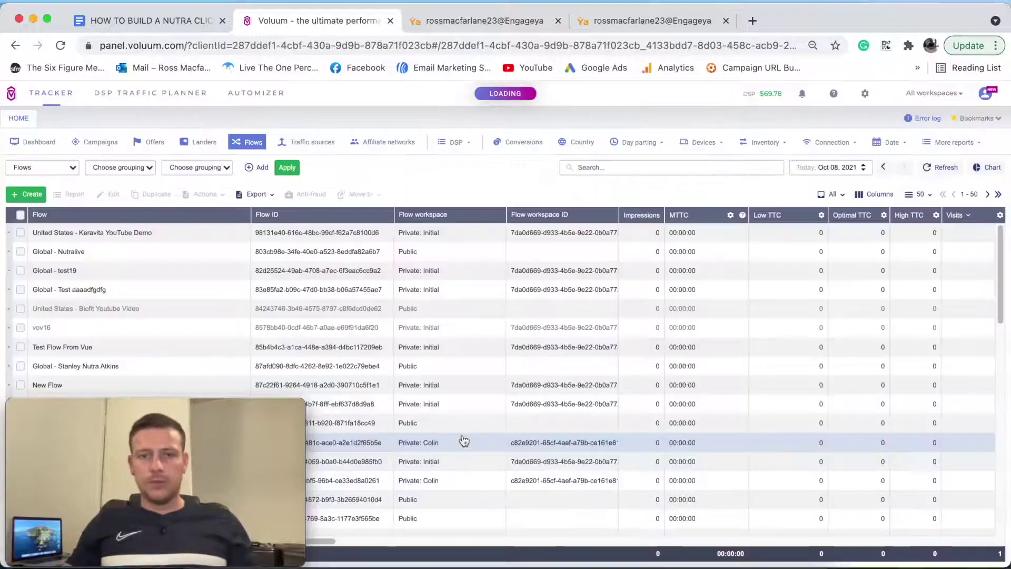
Step: Start a new campaign in the Initial (default) workspace with Engageya as traffic source and United States as country tag
left_click(92, 145)
left_click(33, 195)
left_click(37, 215)
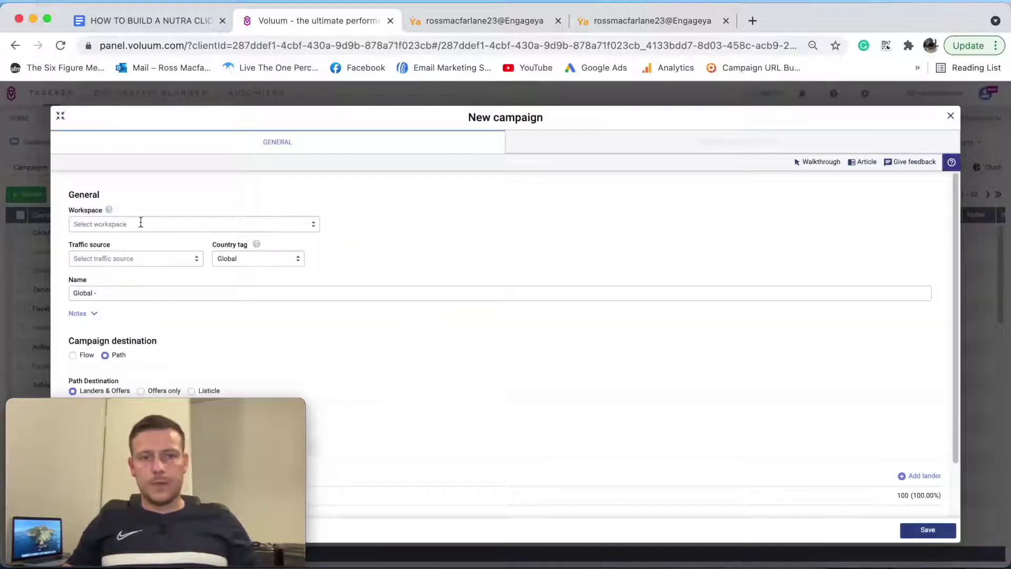
left_click(141, 222)
left_click(113, 258)
left_click(113, 259)
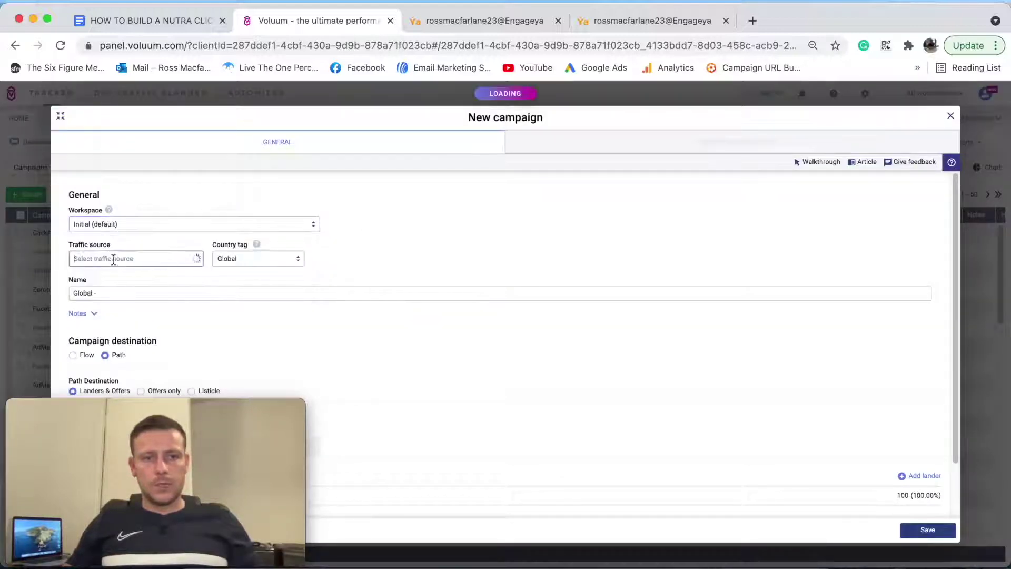
type("eng")
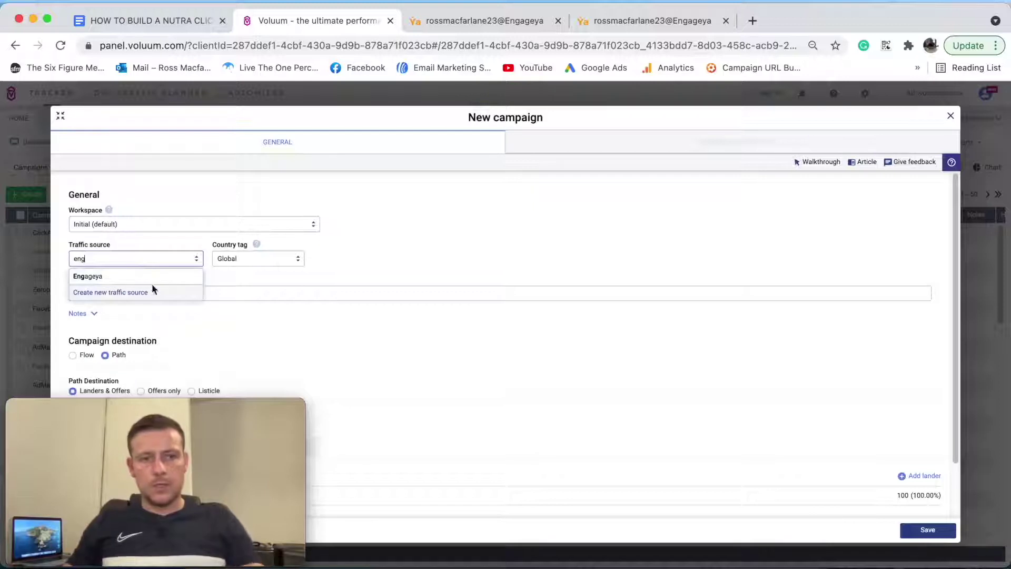
left_click(192, 276)
left_click(253, 257)
type("united")
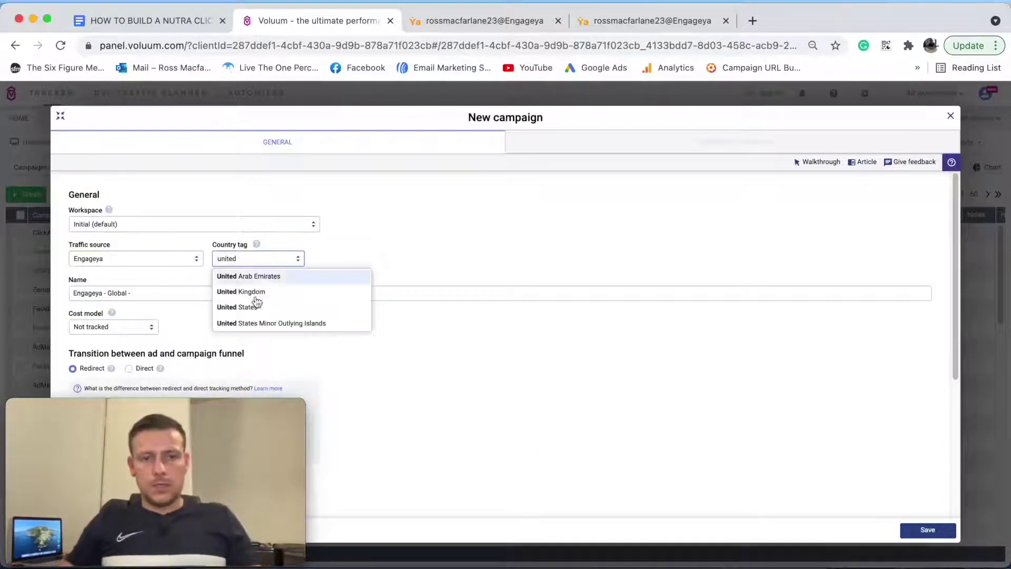
left_click(247, 307)
Step: Complete the campaign name as "Engageya - United States - Revision YT Demo Campaign"
left_click(171, 294)
type("Revision YT Demo Ca,paigs")
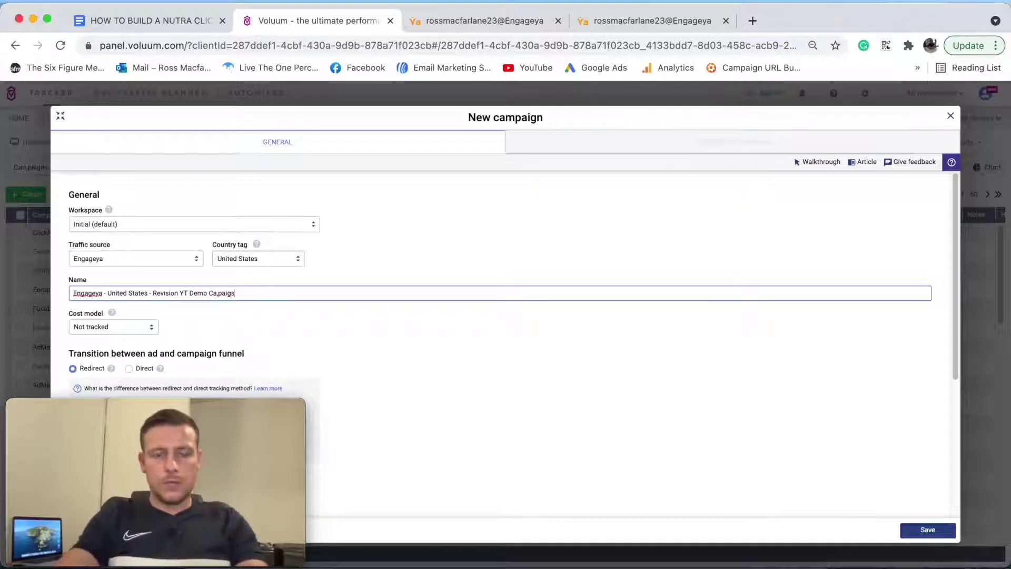
key("BackSpace")
key("BackSpace")
key("BackSpace")
key("BackSpace")
key("BackSpace")
key("BackSpace")
type("mpa")
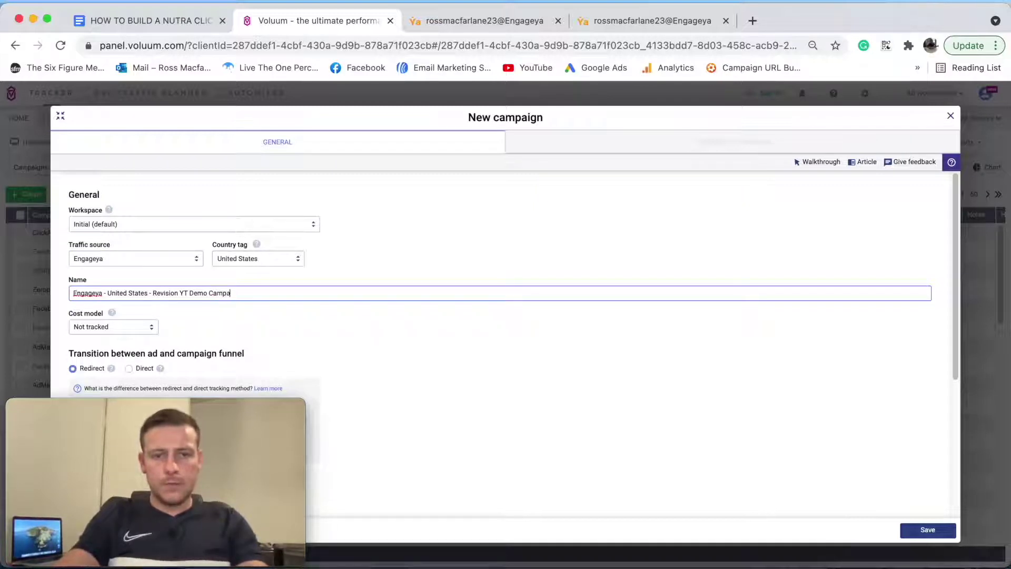
type("ign")
Step: Set the campaign destination to Flow and choose the flow "United States - Revision YT Demo Flow"
scroll(371, 323, "down", 1)
scroll(371, 324, "down", 5)
left_click_drag(194, 412, 892, 409)
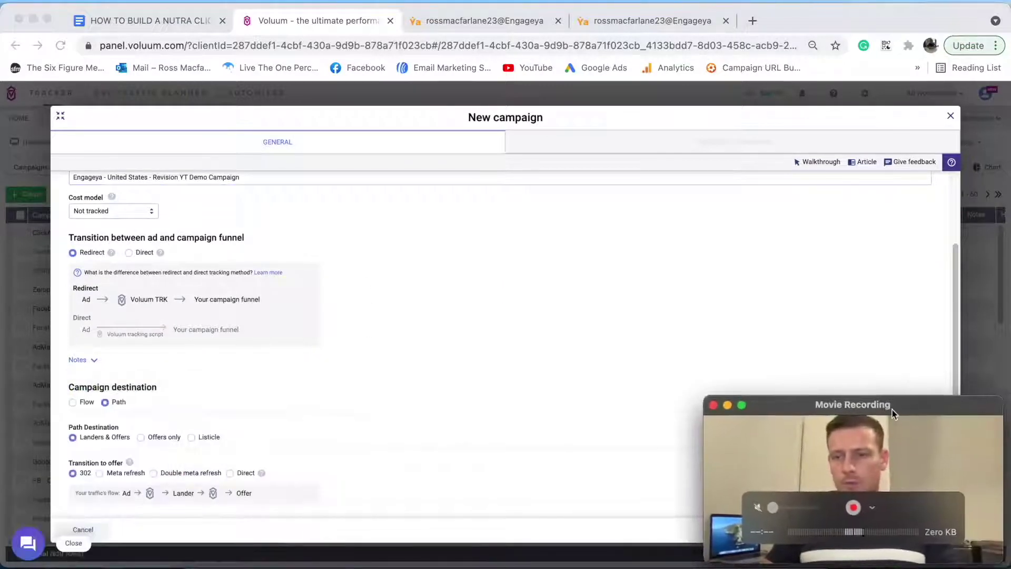
scroll(277, 317, "down", 4)
scroll(277, 317, "down", 1)
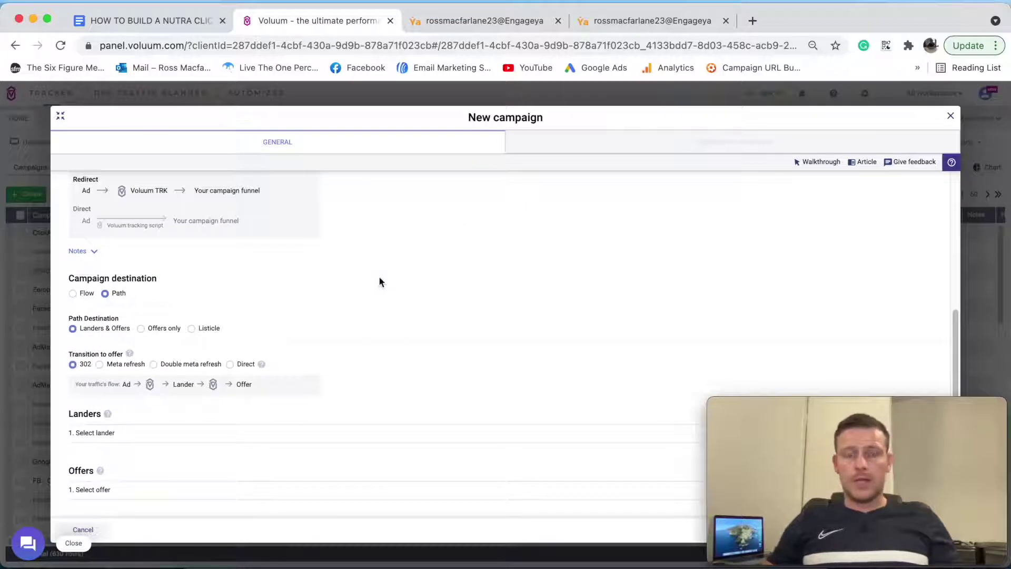
left_click(77, 296)
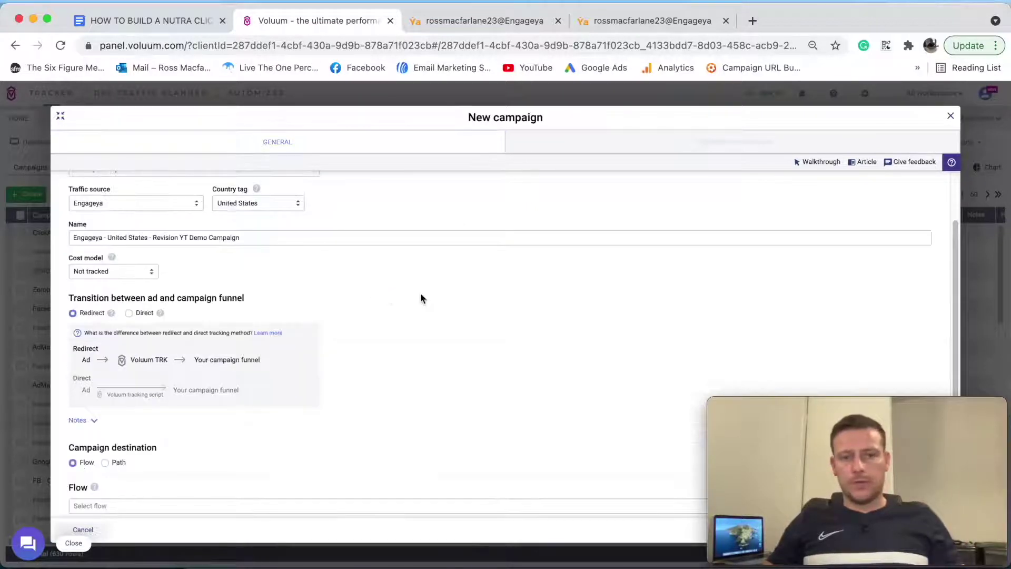
left_click(217, 503)
type("re")
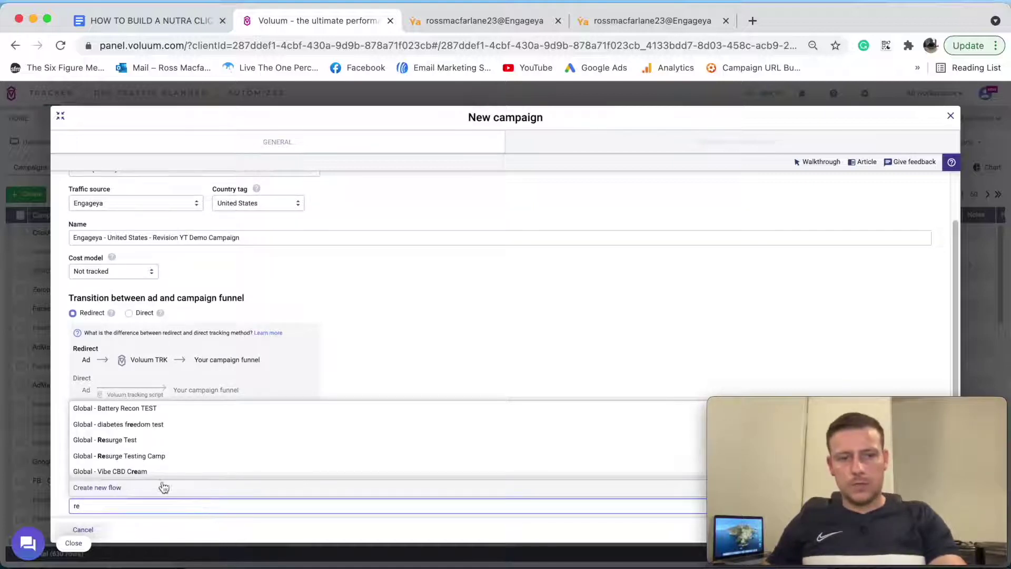
type("vi")
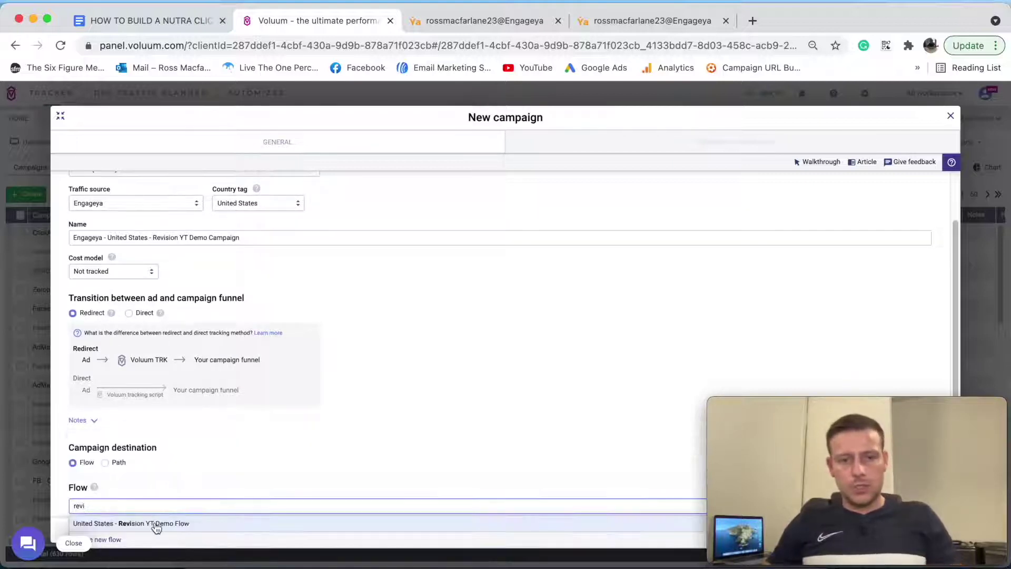
left_click(154, 524)
Step: Save the new campaign and select its generated campaign URL in the tracking details
mouse_move(880, 408)
left_click_drag(880, 408, 181, 406)
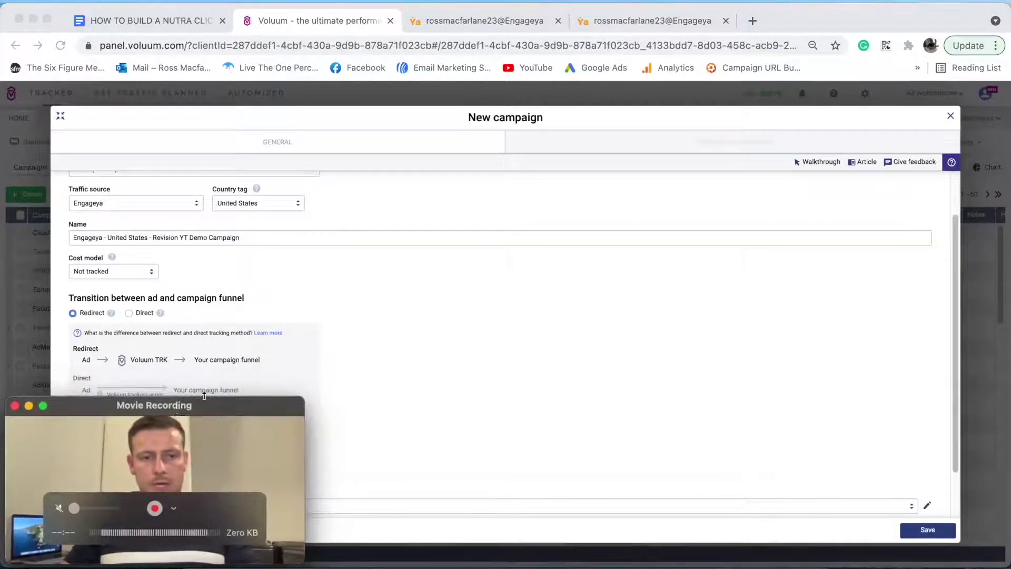
left_click(543, 331)
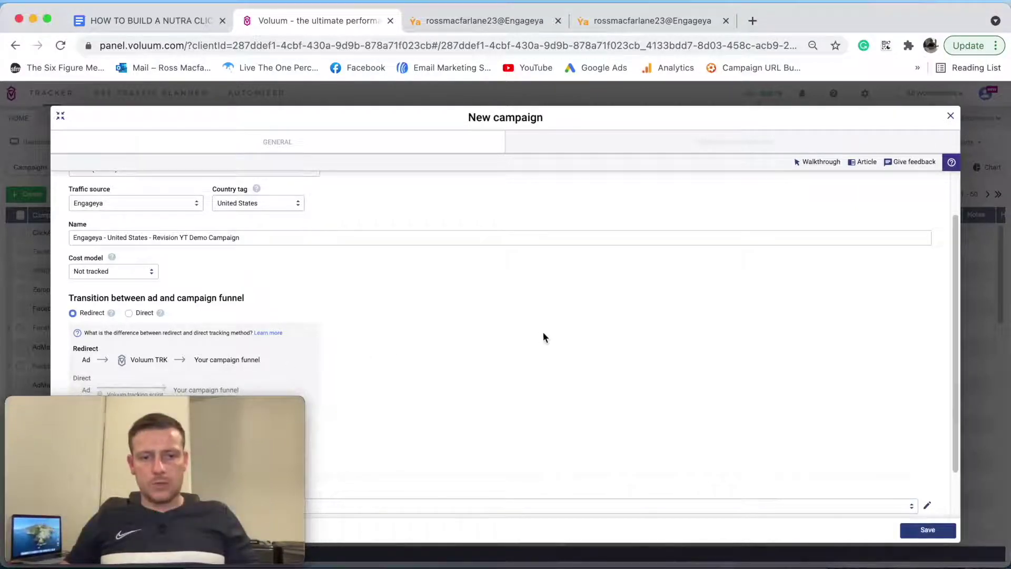
left_click(936, 535)
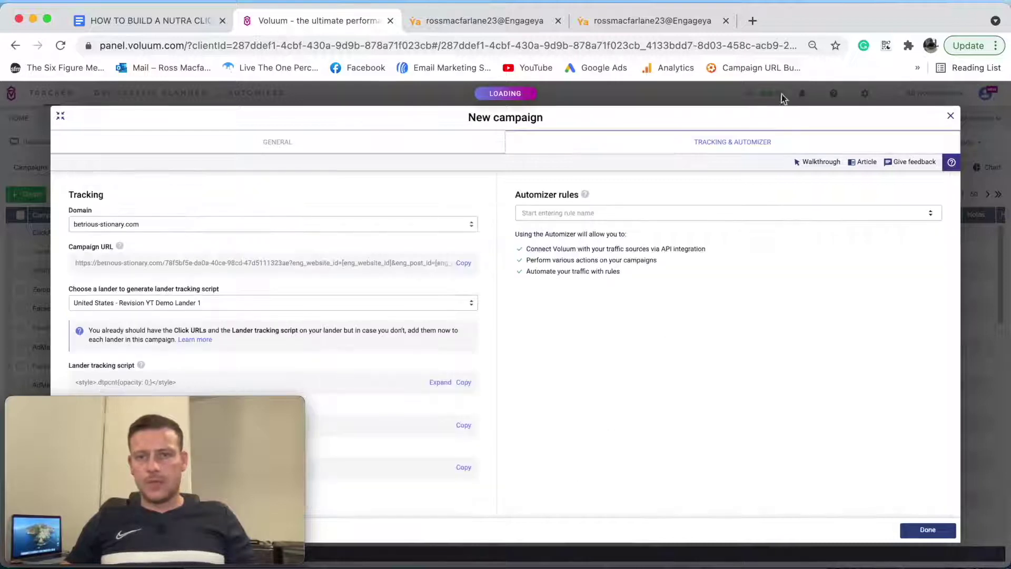
left_click_drag(75, 262, 396, 269)
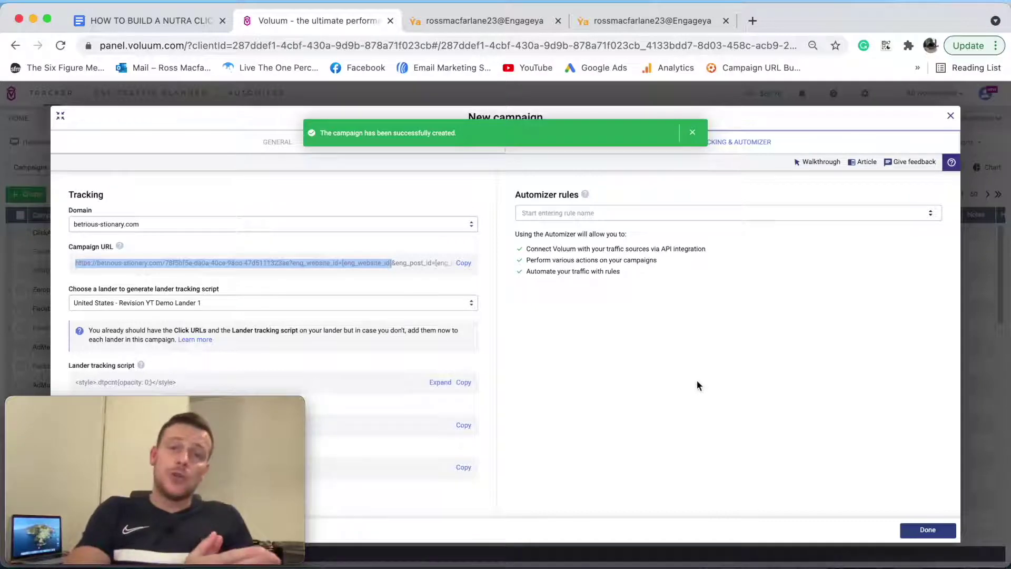
Step: Switch to the Google Docs plan and review the tracker and Engageya setup steps, STEP 3 and STEP 4
left_click(152, 20)
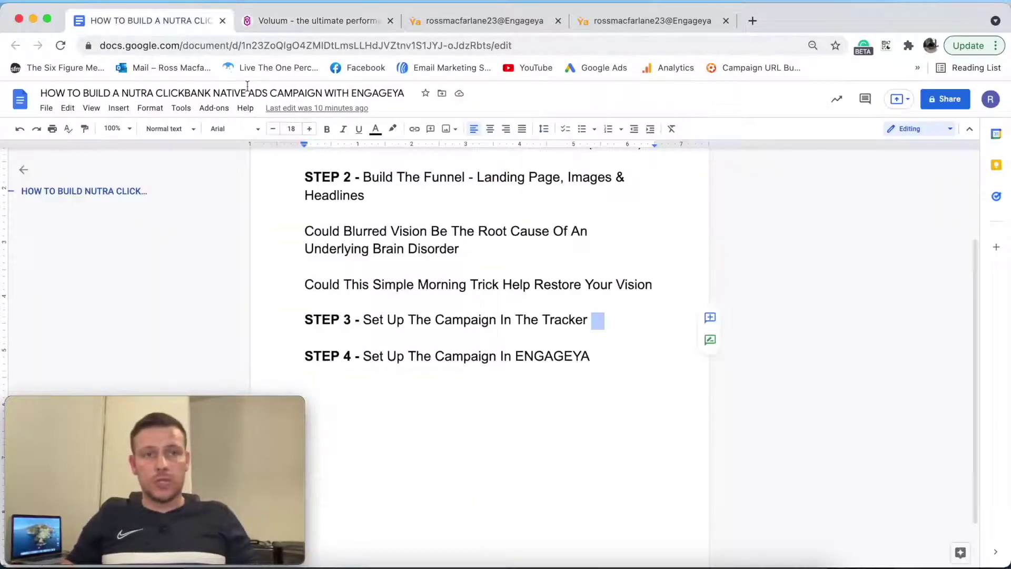
left_click(372, 246)
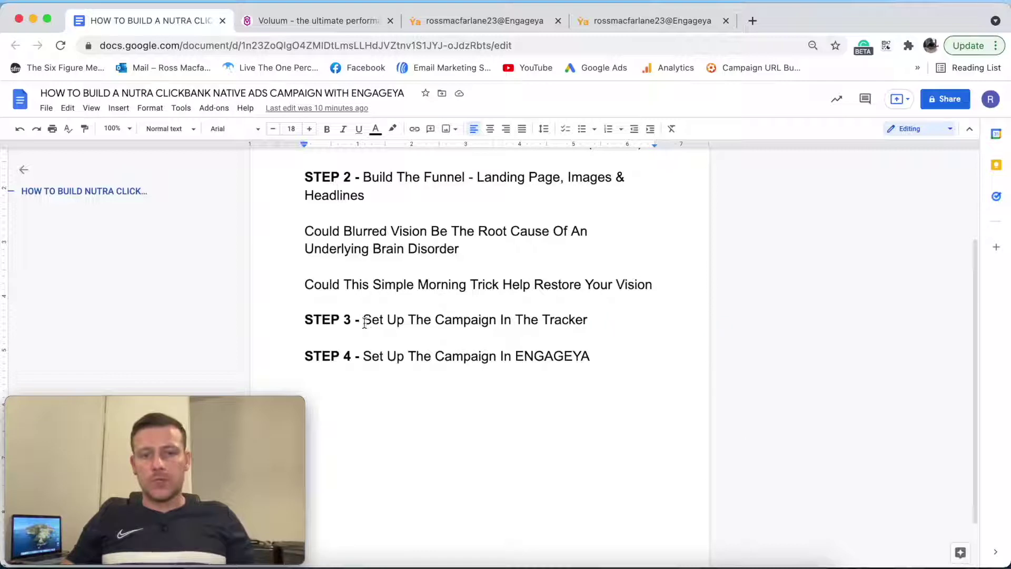
left_click_drag(364, 323, 627, 333)
double_click(609, 382)
left_click_drag(365, 357, 575, 456)
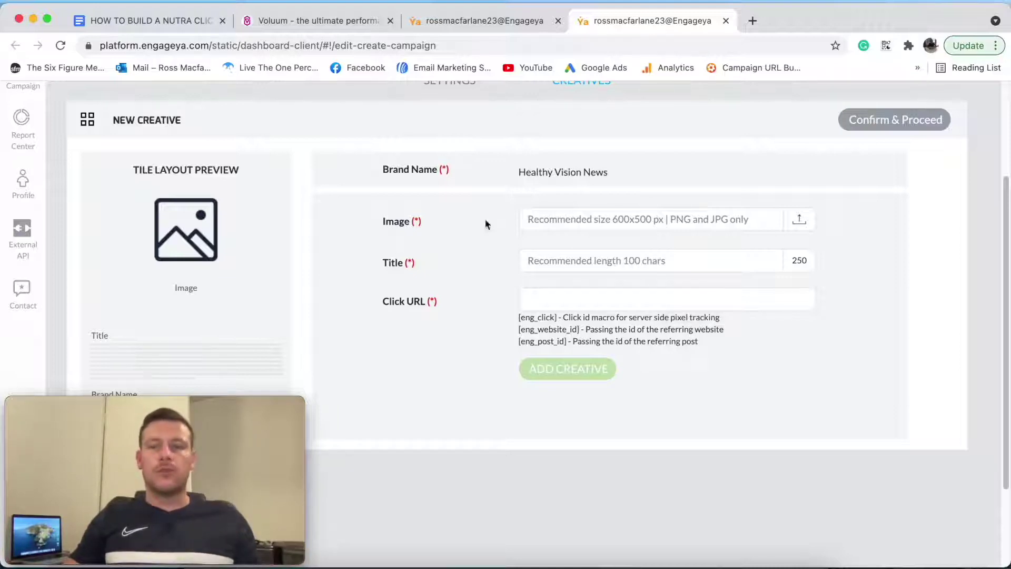
Step: In Engageya's new creative form, upload the 600×500 image "Untitled design (2).png" from Downloads
scroll(551, 232, "up", 3)
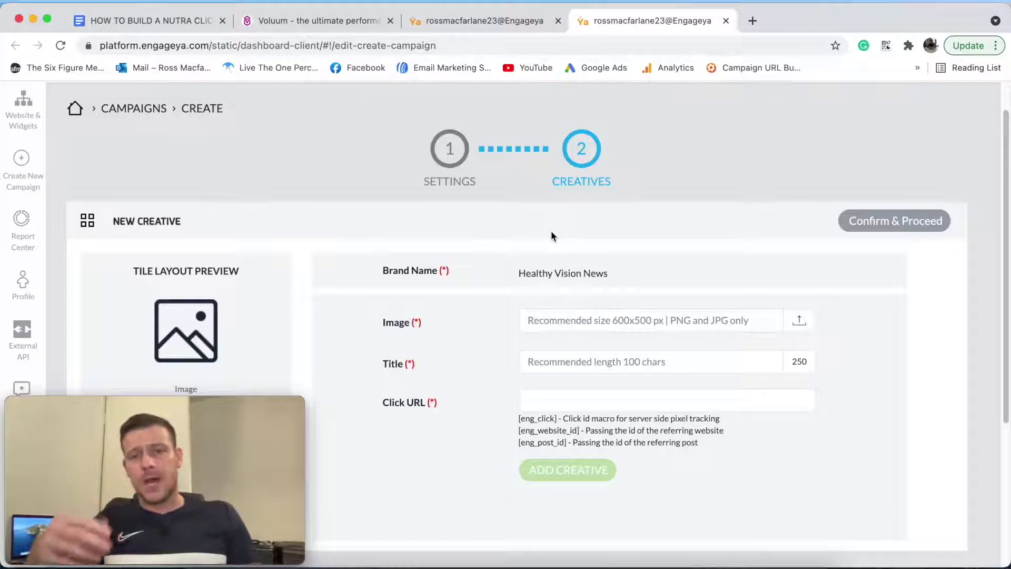
scroll(552, 237, "down", 1)
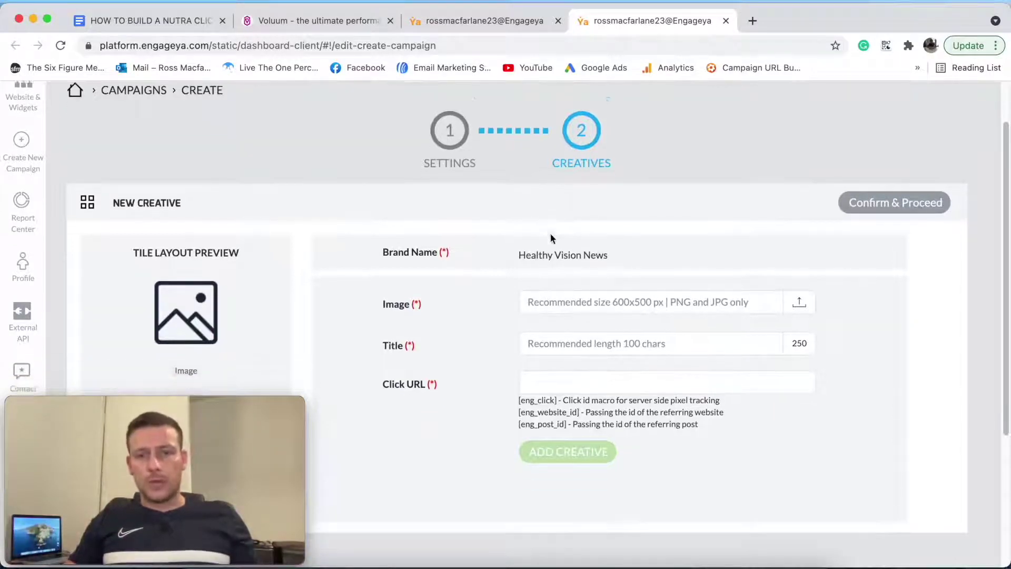
scroll(550, 238, "down", 3)
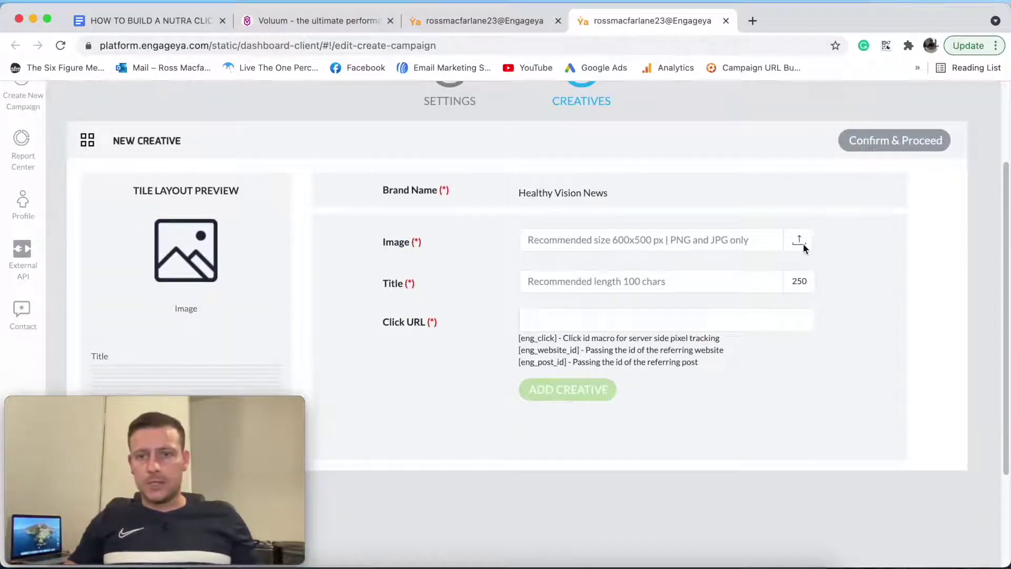
left_click(700, 241)
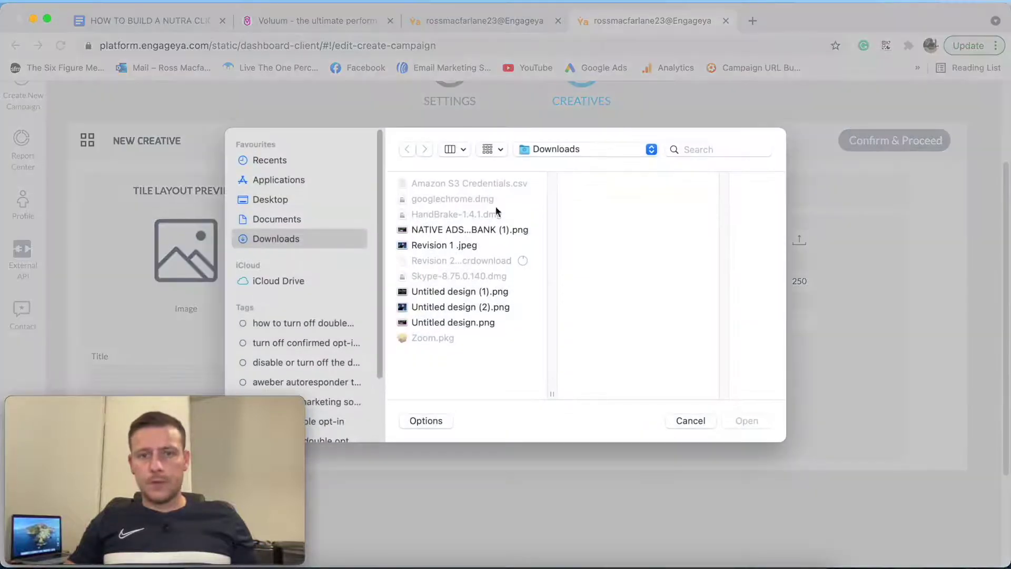
left_click(441, 245)
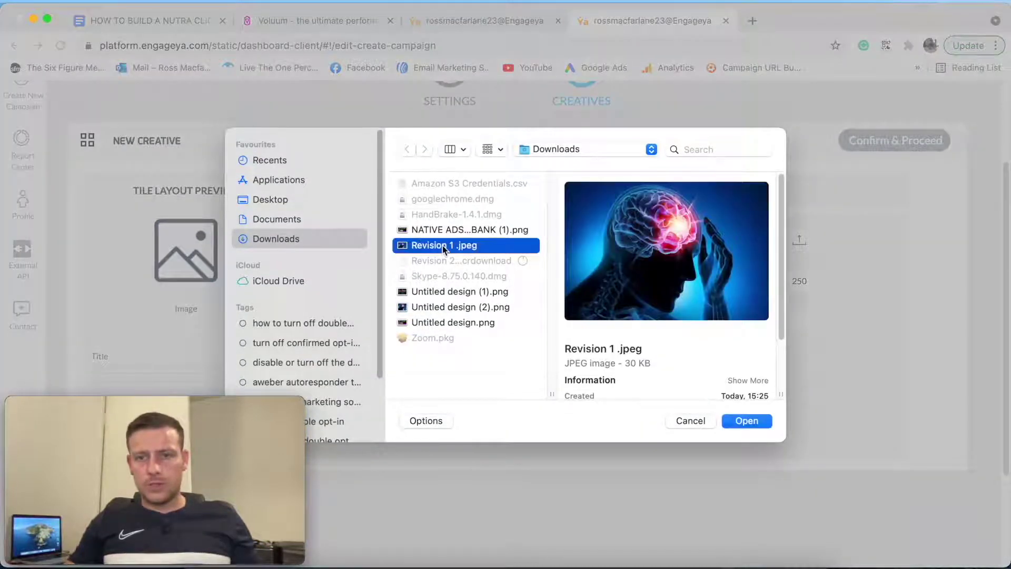
scroll(732, 364, "down", 3)
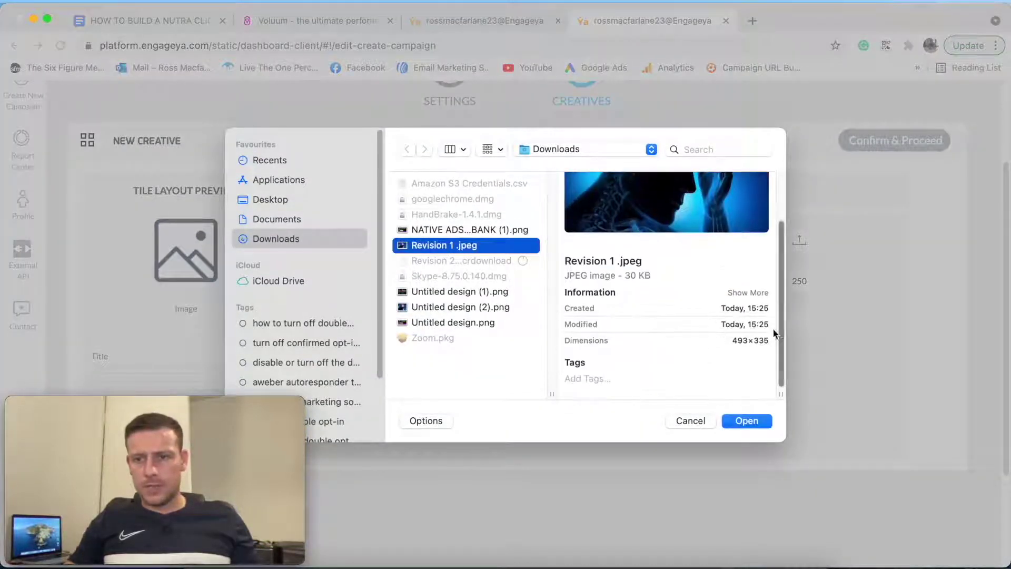
left_click(447, 322)
left_click(455, 308)
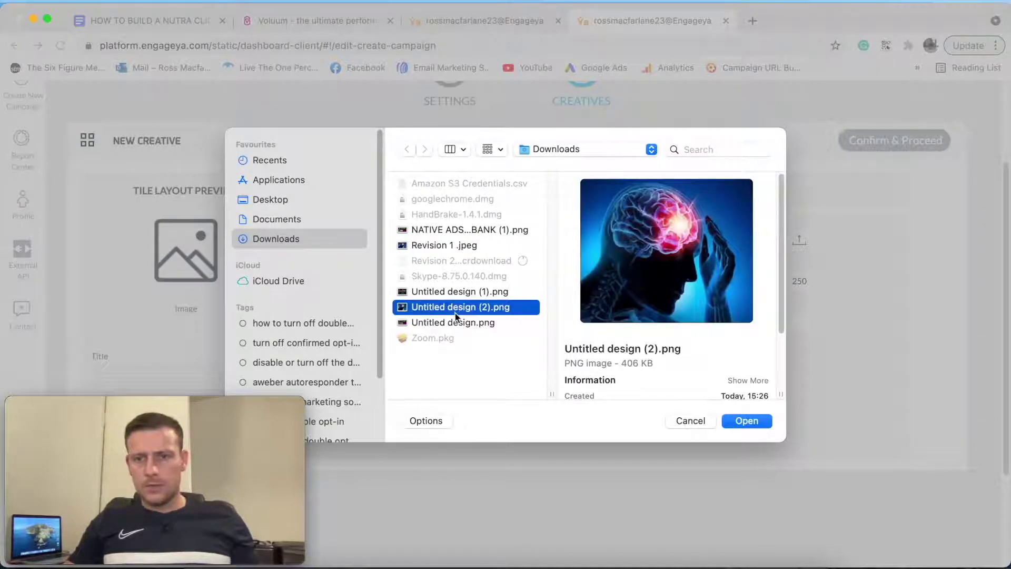
scroll(687, 328, "down", 3)
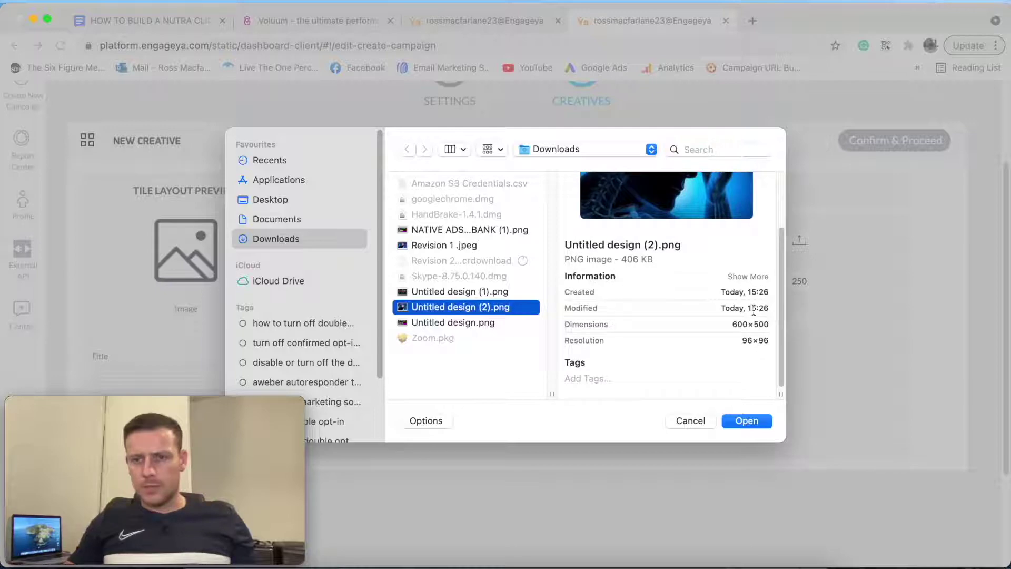
left_click(750, 421)
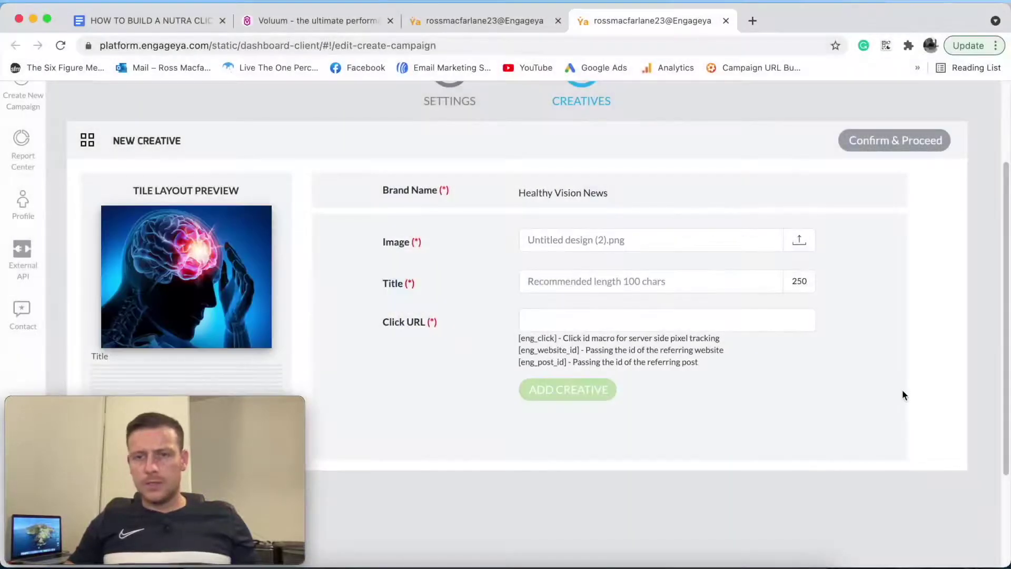
Step: Copy the headline "Could Blurred Vision Be The Root Cause Of An Underlying Brain Disorder" from the Google Docs plan into the Engageya creative's title
left_click(577, 282)
left_click(449, 251)
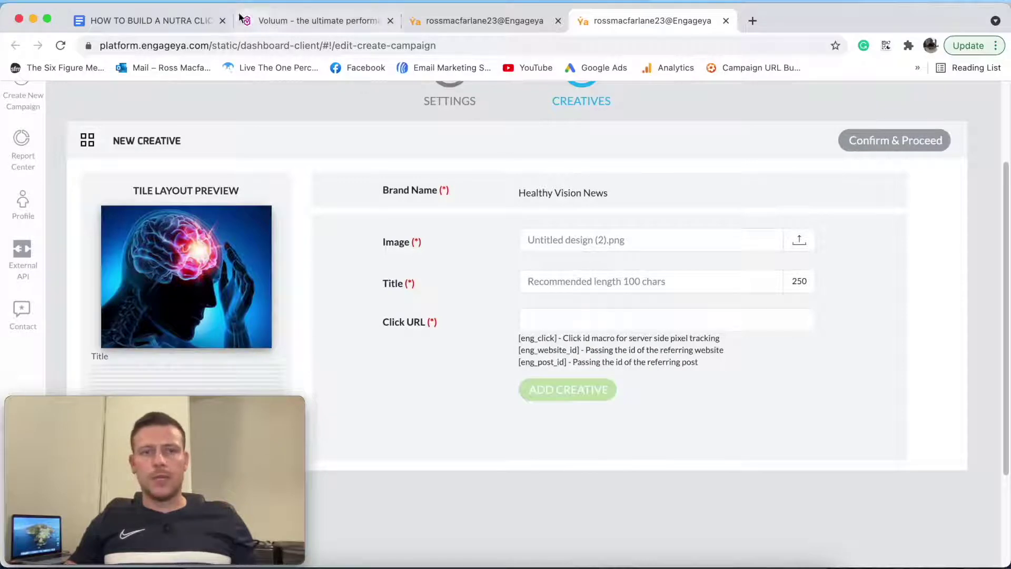
left_click(121, 20)
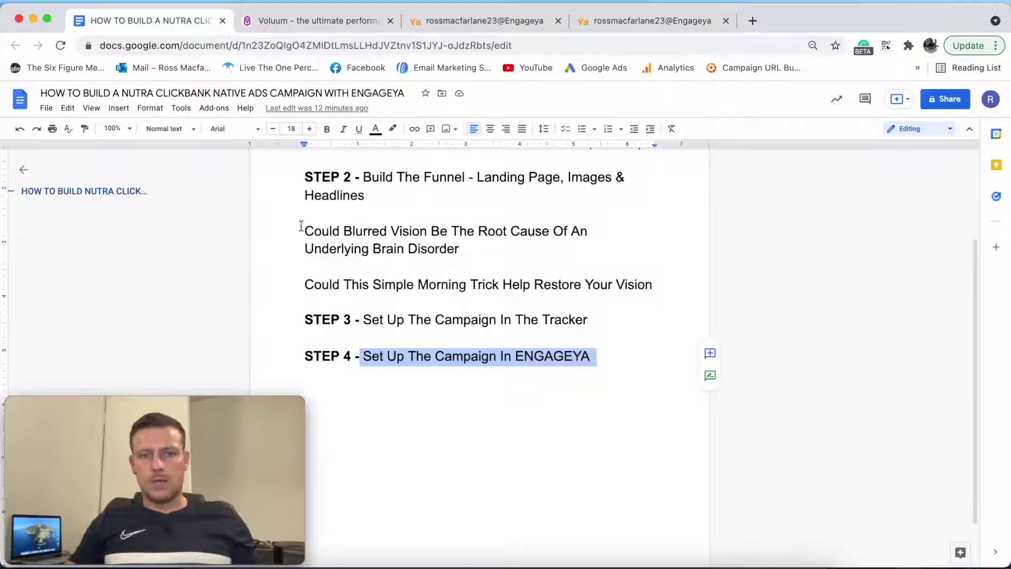
left_click_drag(305, 227, 487, 243)
key("super+c")
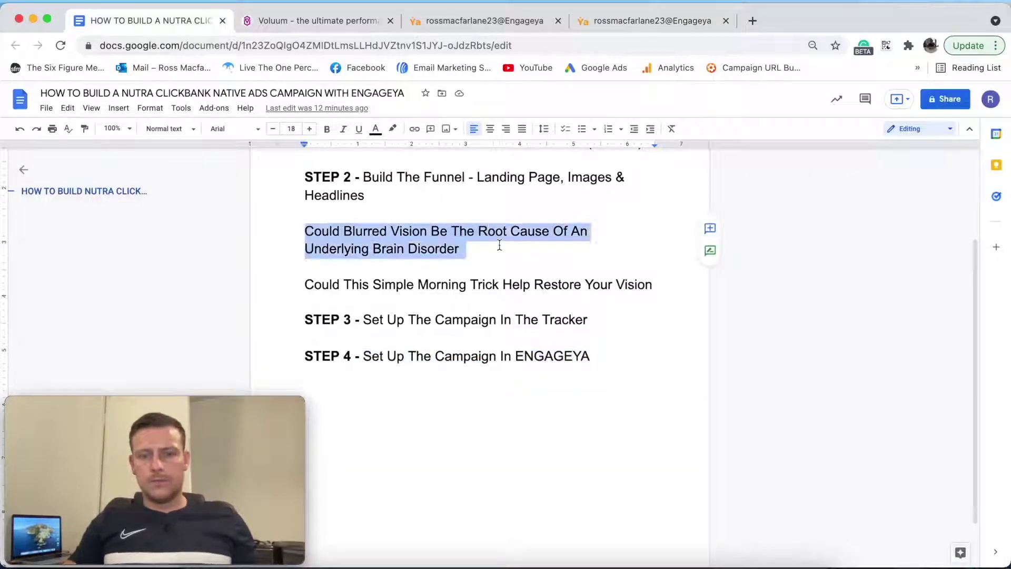
left_click(632, 21)
left_click(547, 276)
key("super+v")
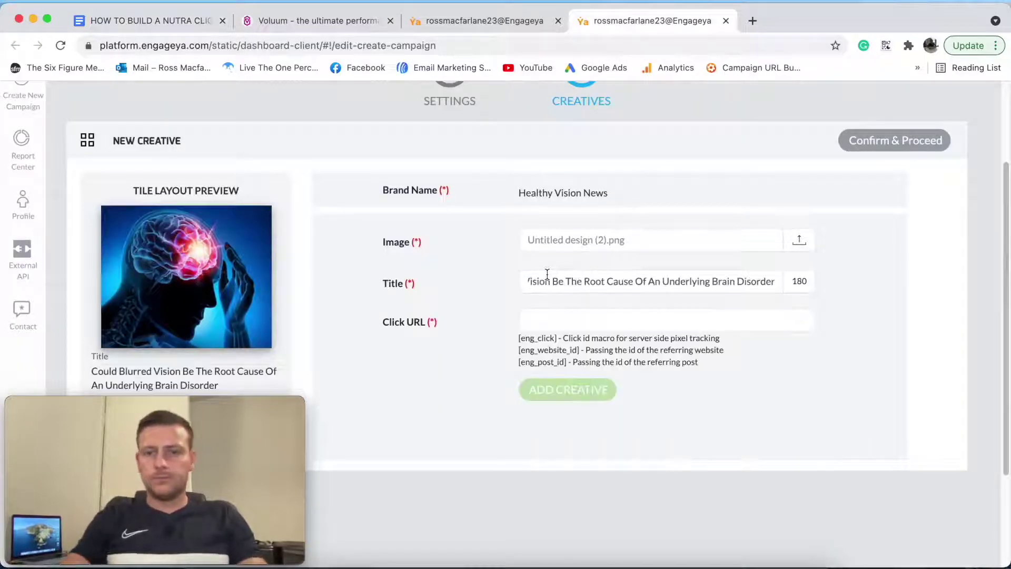
left_click(813, 369)
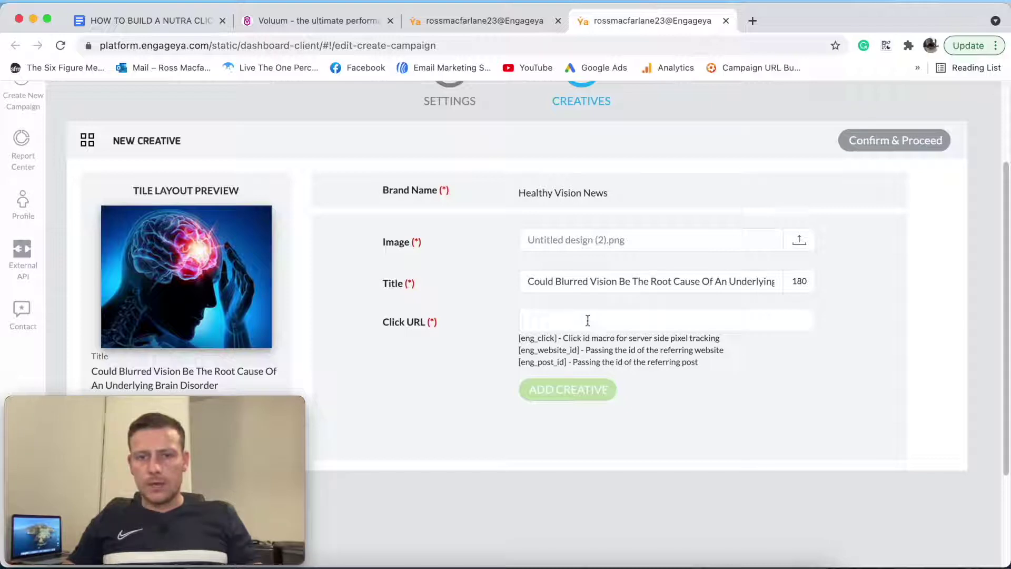
Step: Copy the campaign URL from Voluum into the Engageya creative's Click URL and add the creative to the campaign
scroll(811, 326, "down", 3)
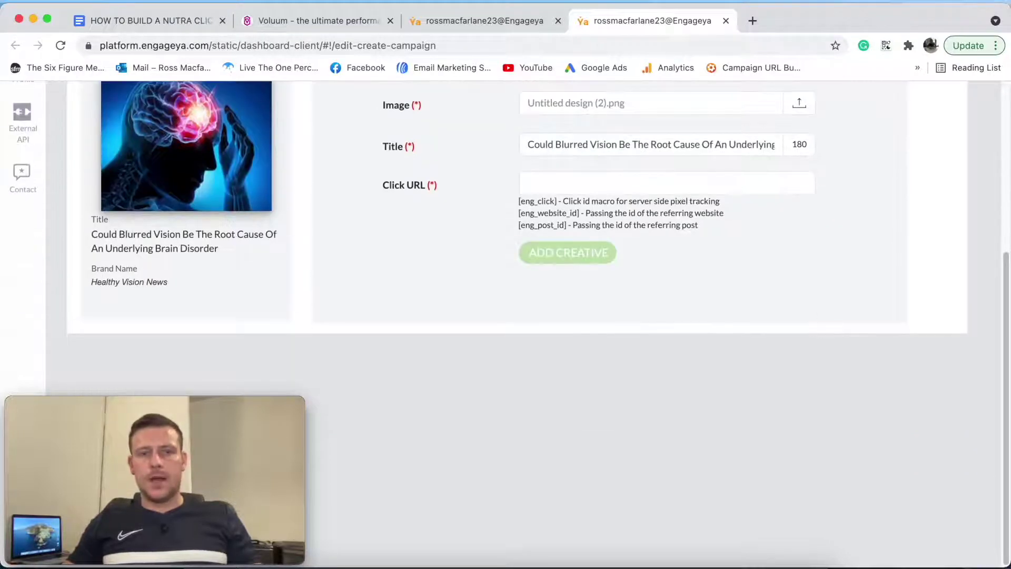
left_click(316, 20)
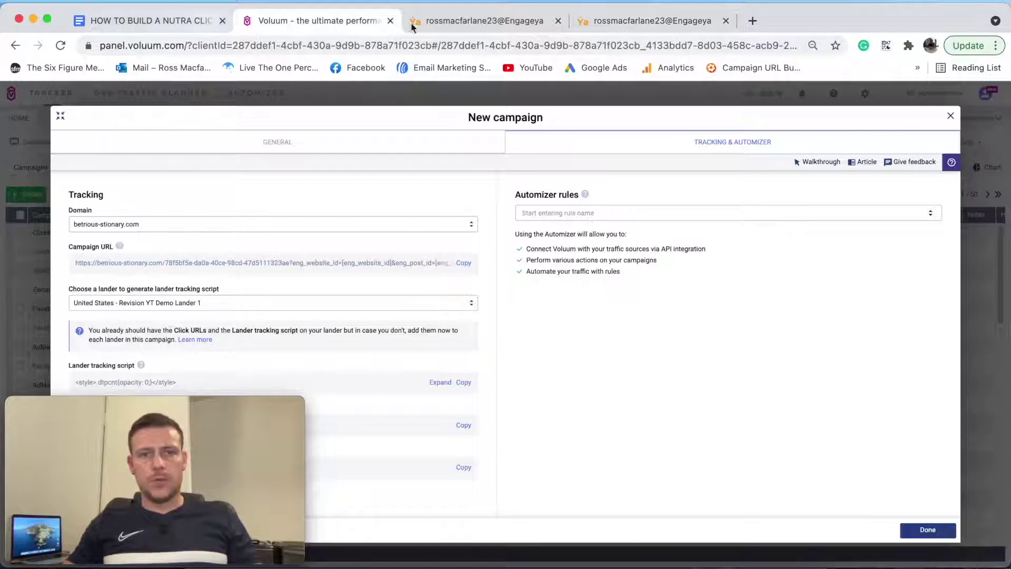
left_click(611, 20)
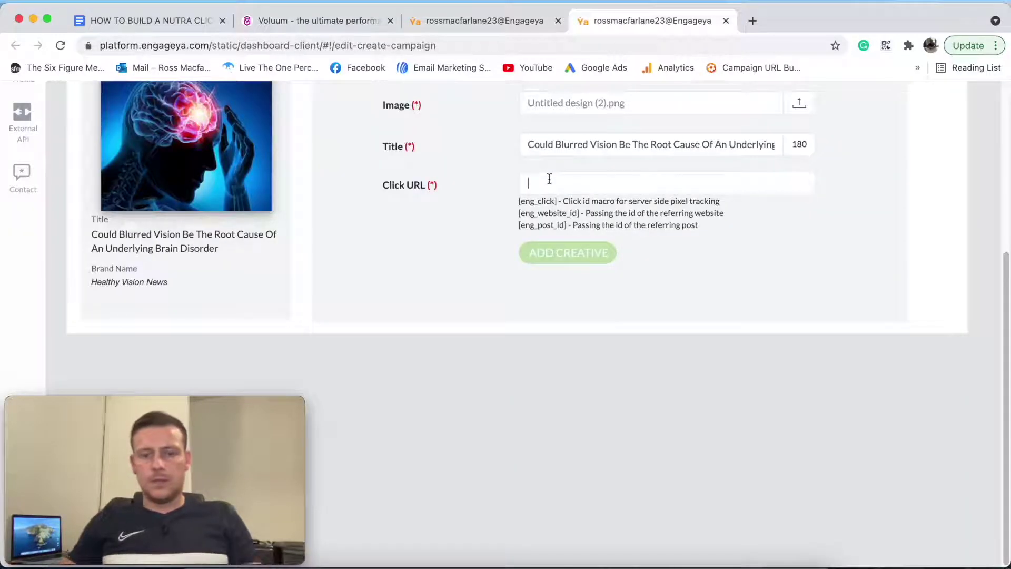
key("super+v")
left_click(600, 251)
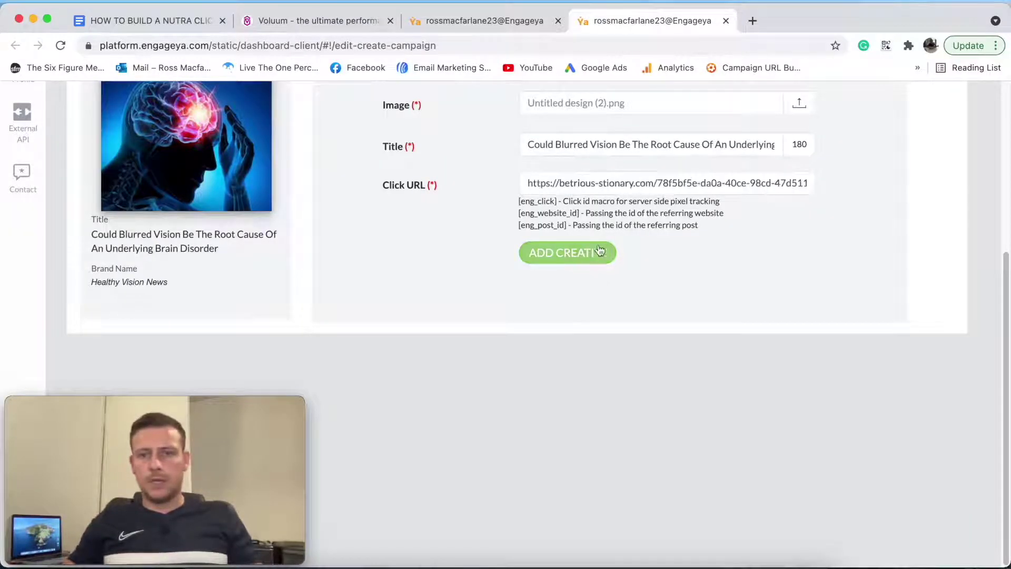
Step: Check the added creative's image, title and click URL
scroll(763, 228, "down", 5)
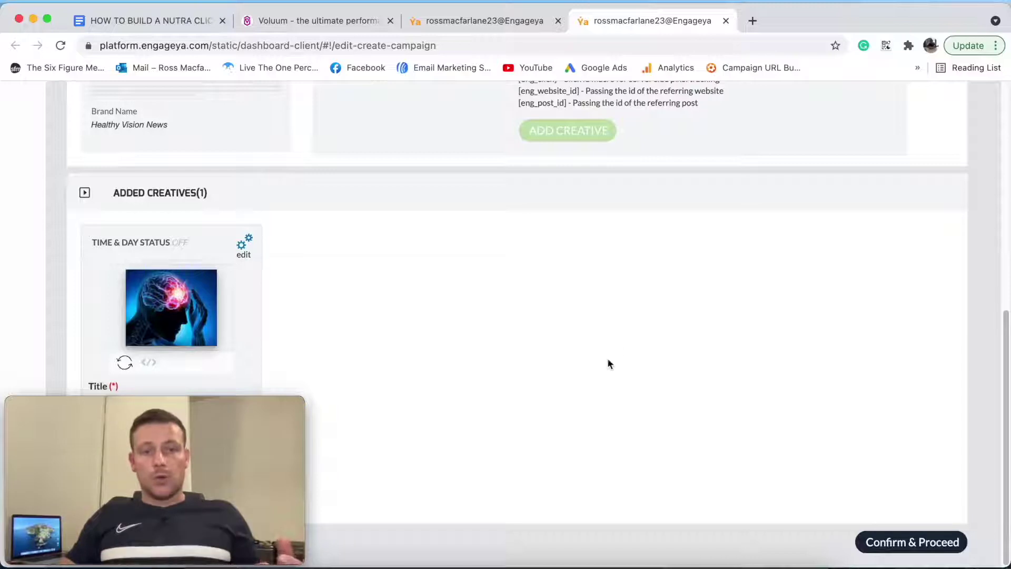
mouse_move(200, 404)
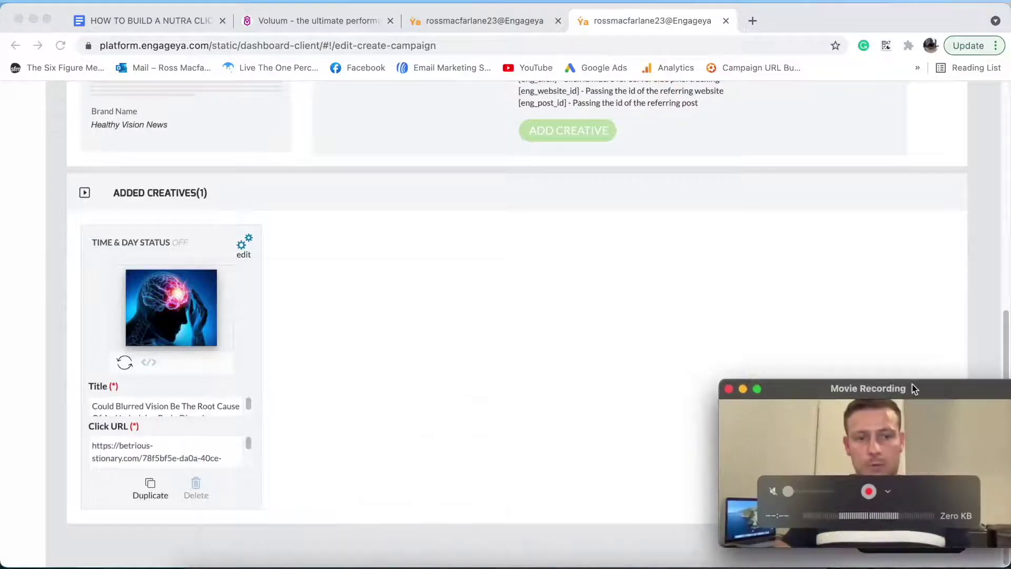
left_click_drag(912, 384, 199, 402)
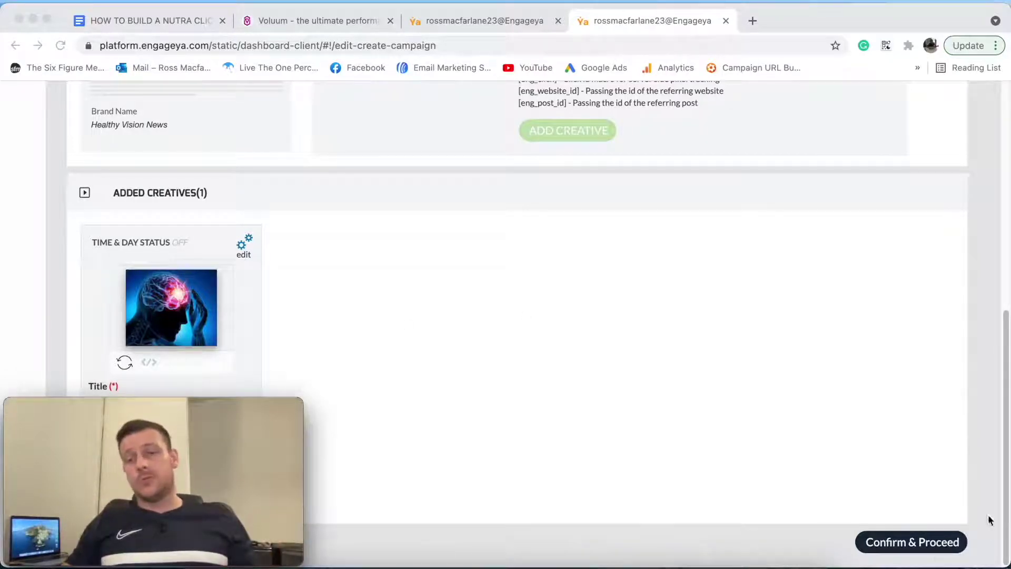
scroll(634, 302, "up", 8)
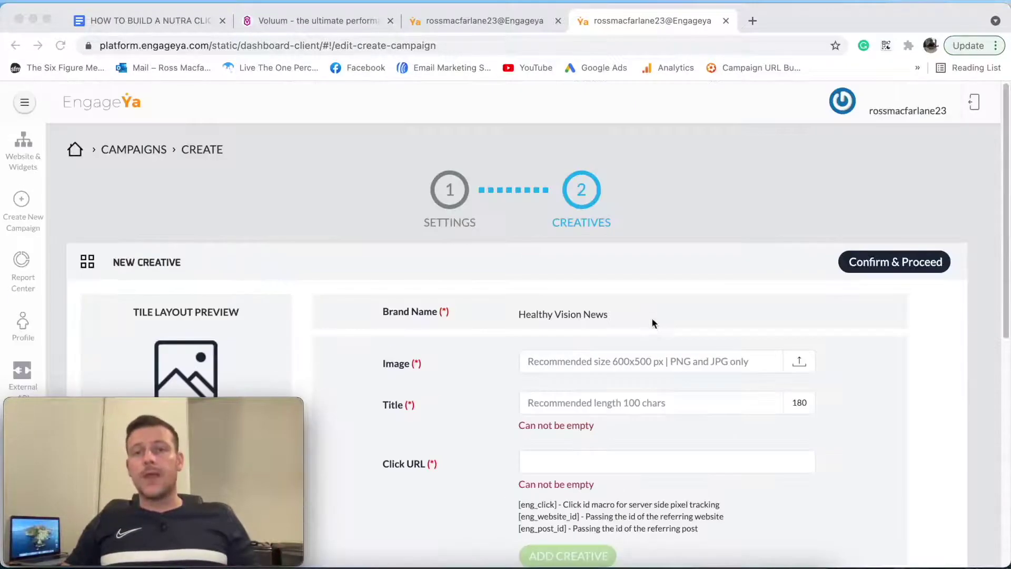
scroll(665, 316, "down", 8)
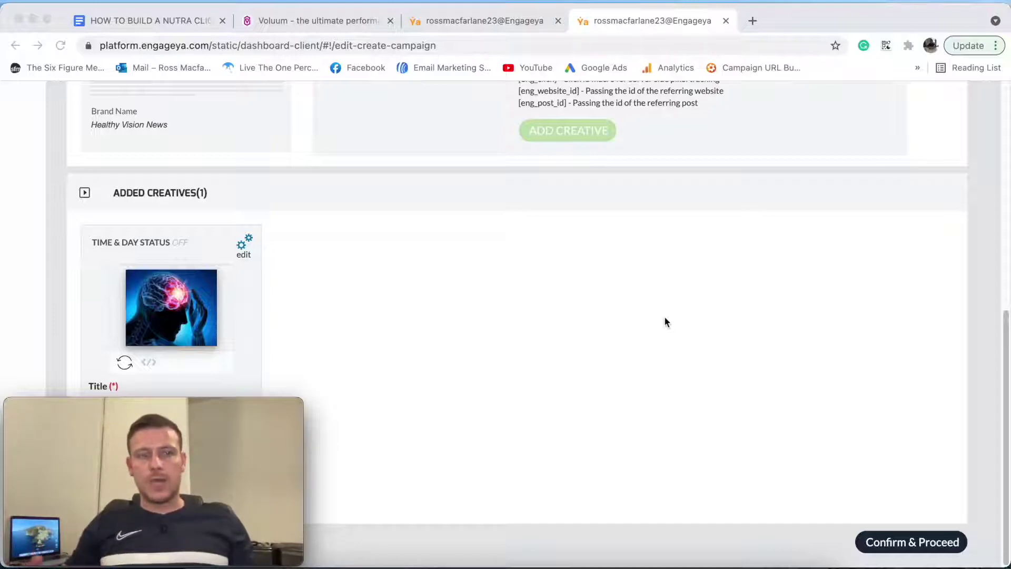
Step: Switch to the Google Docs plan and review its steps from finding an offer through setting up the campaign in the tracker
left_click(155, 21)
scroll(579, 211, "up", 5)
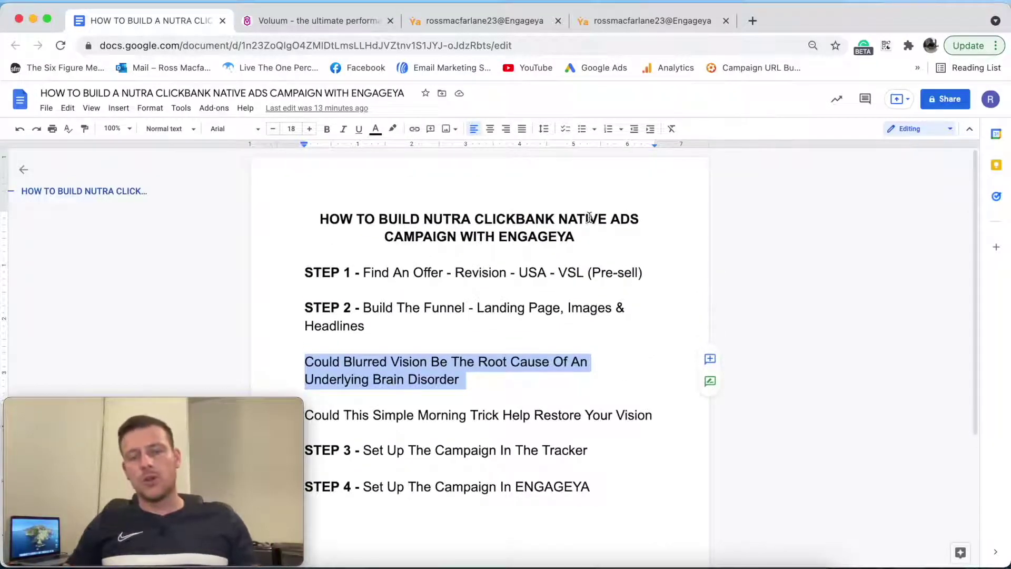
left_click(594, 238)
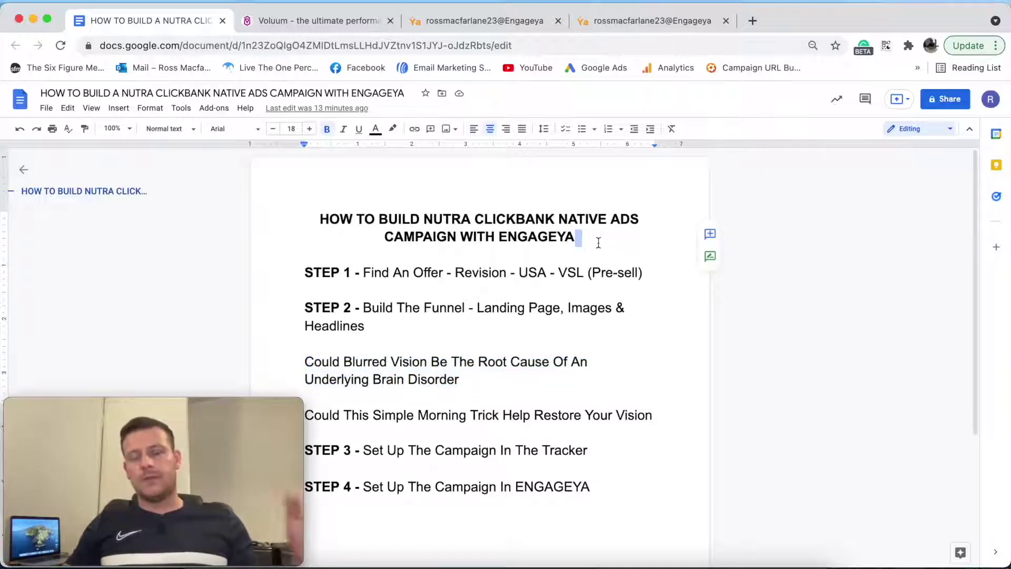
left_click_drag(367, 271, 671, 269)
left_click(633, 220)
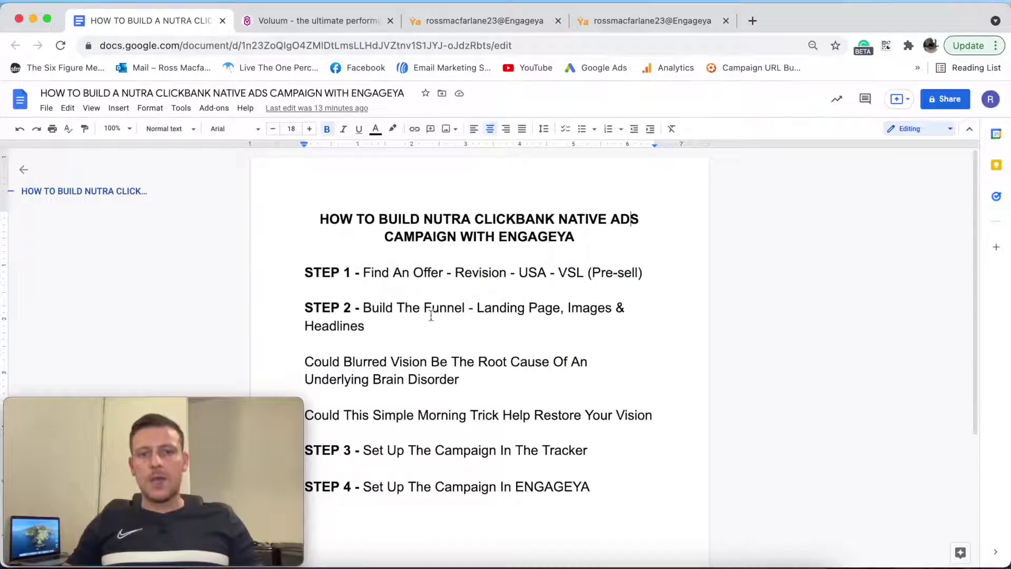
left_click_drag(426, 304, 581, 322)
scroll(478, 309, "down", 3)
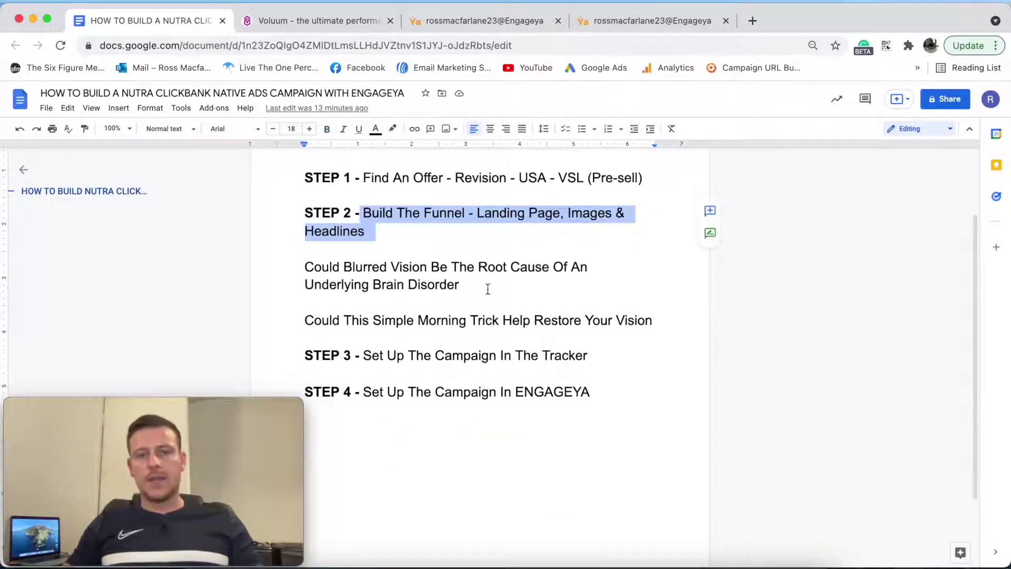
scroll(488, 288, "down", 1)
left_click_drag(363, 345, 599, 343)
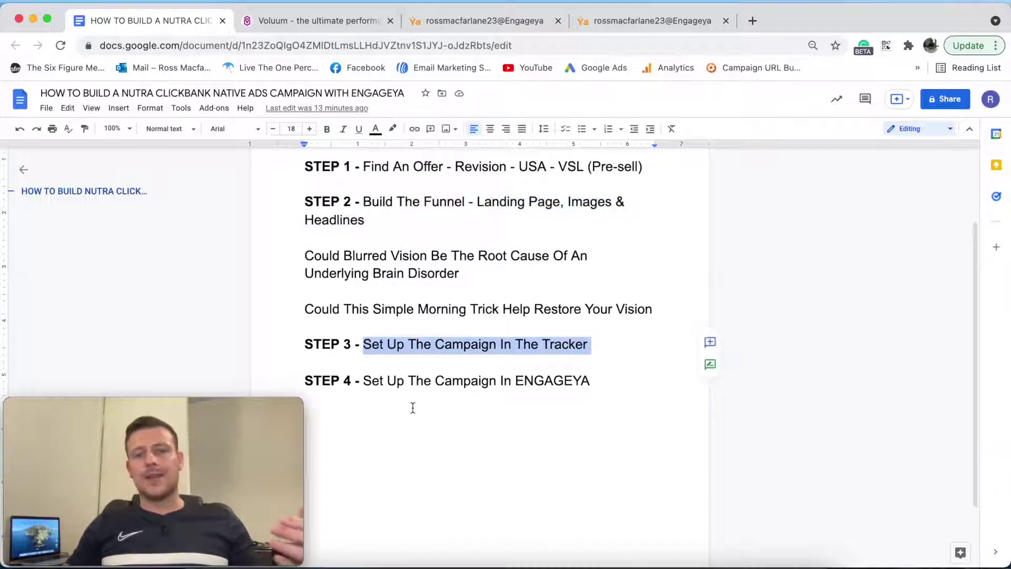